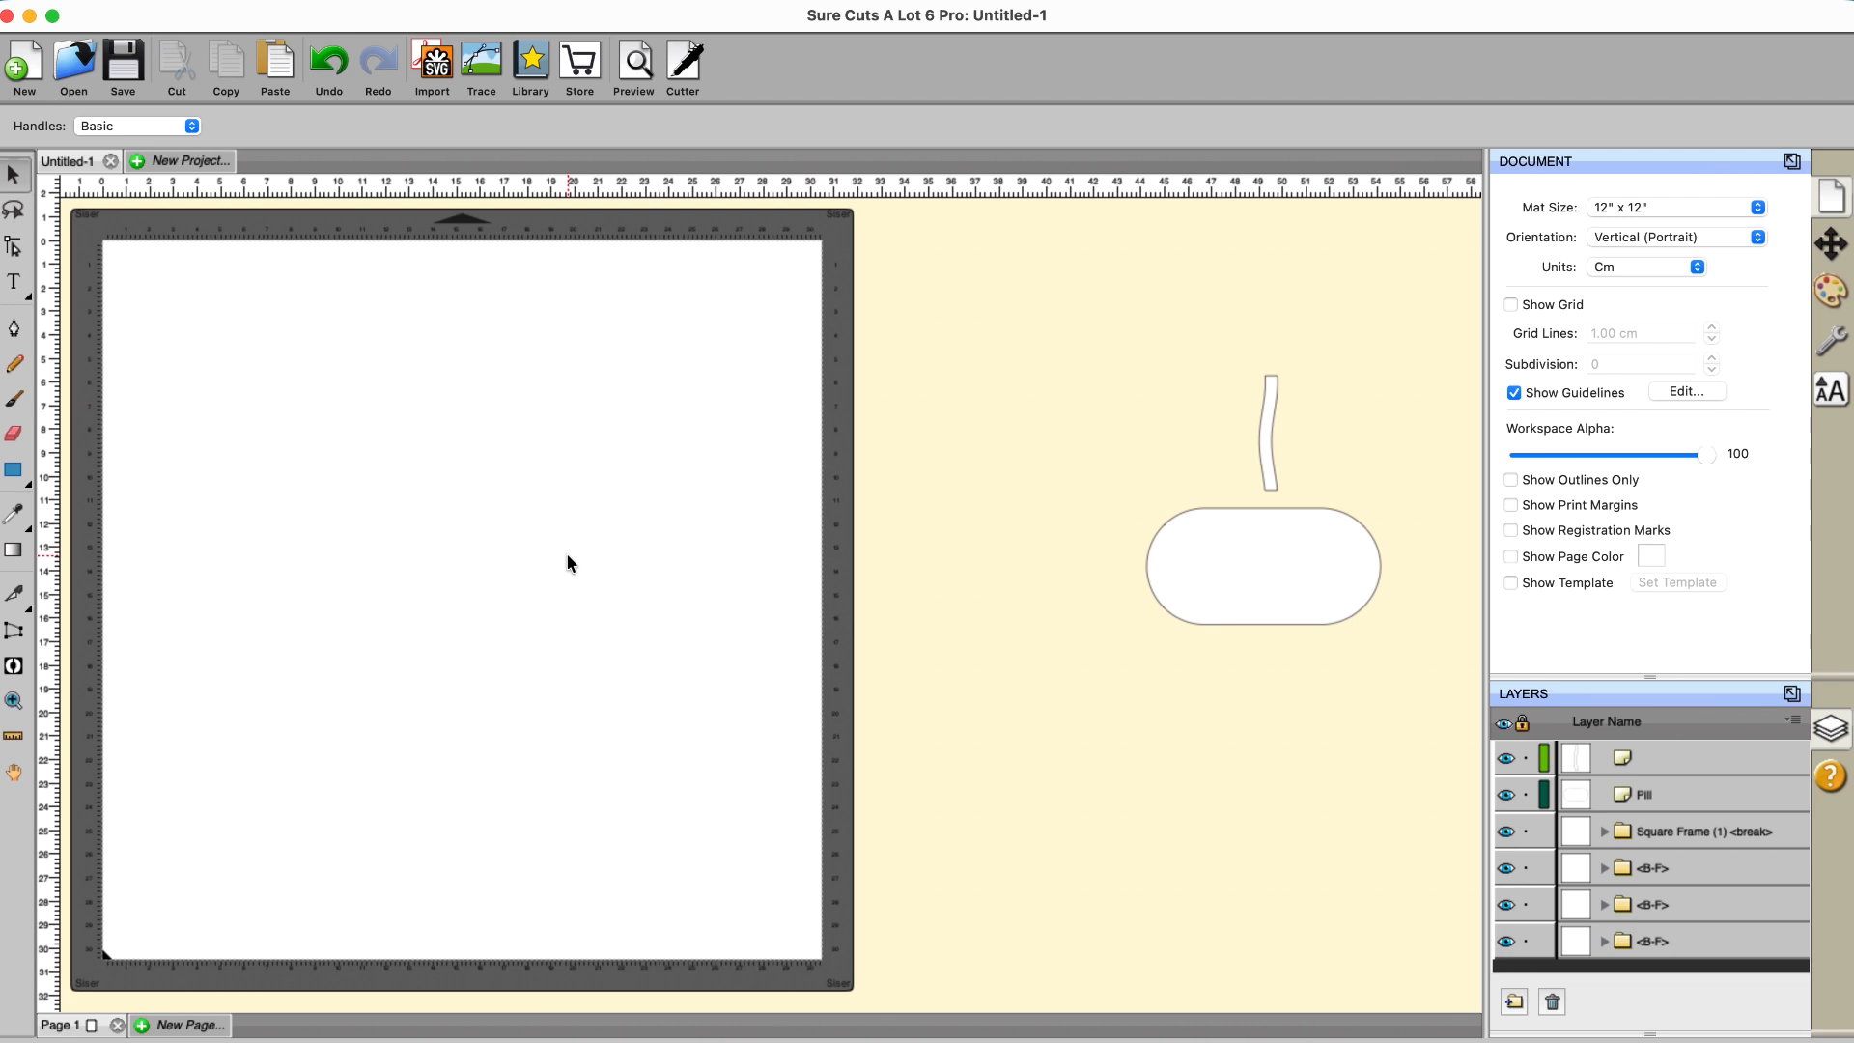
Step: Place the nine-sided polygon from the library's Basic Shapes onto the mat
{"action": "left_click", "coordinate": [530, 66]}
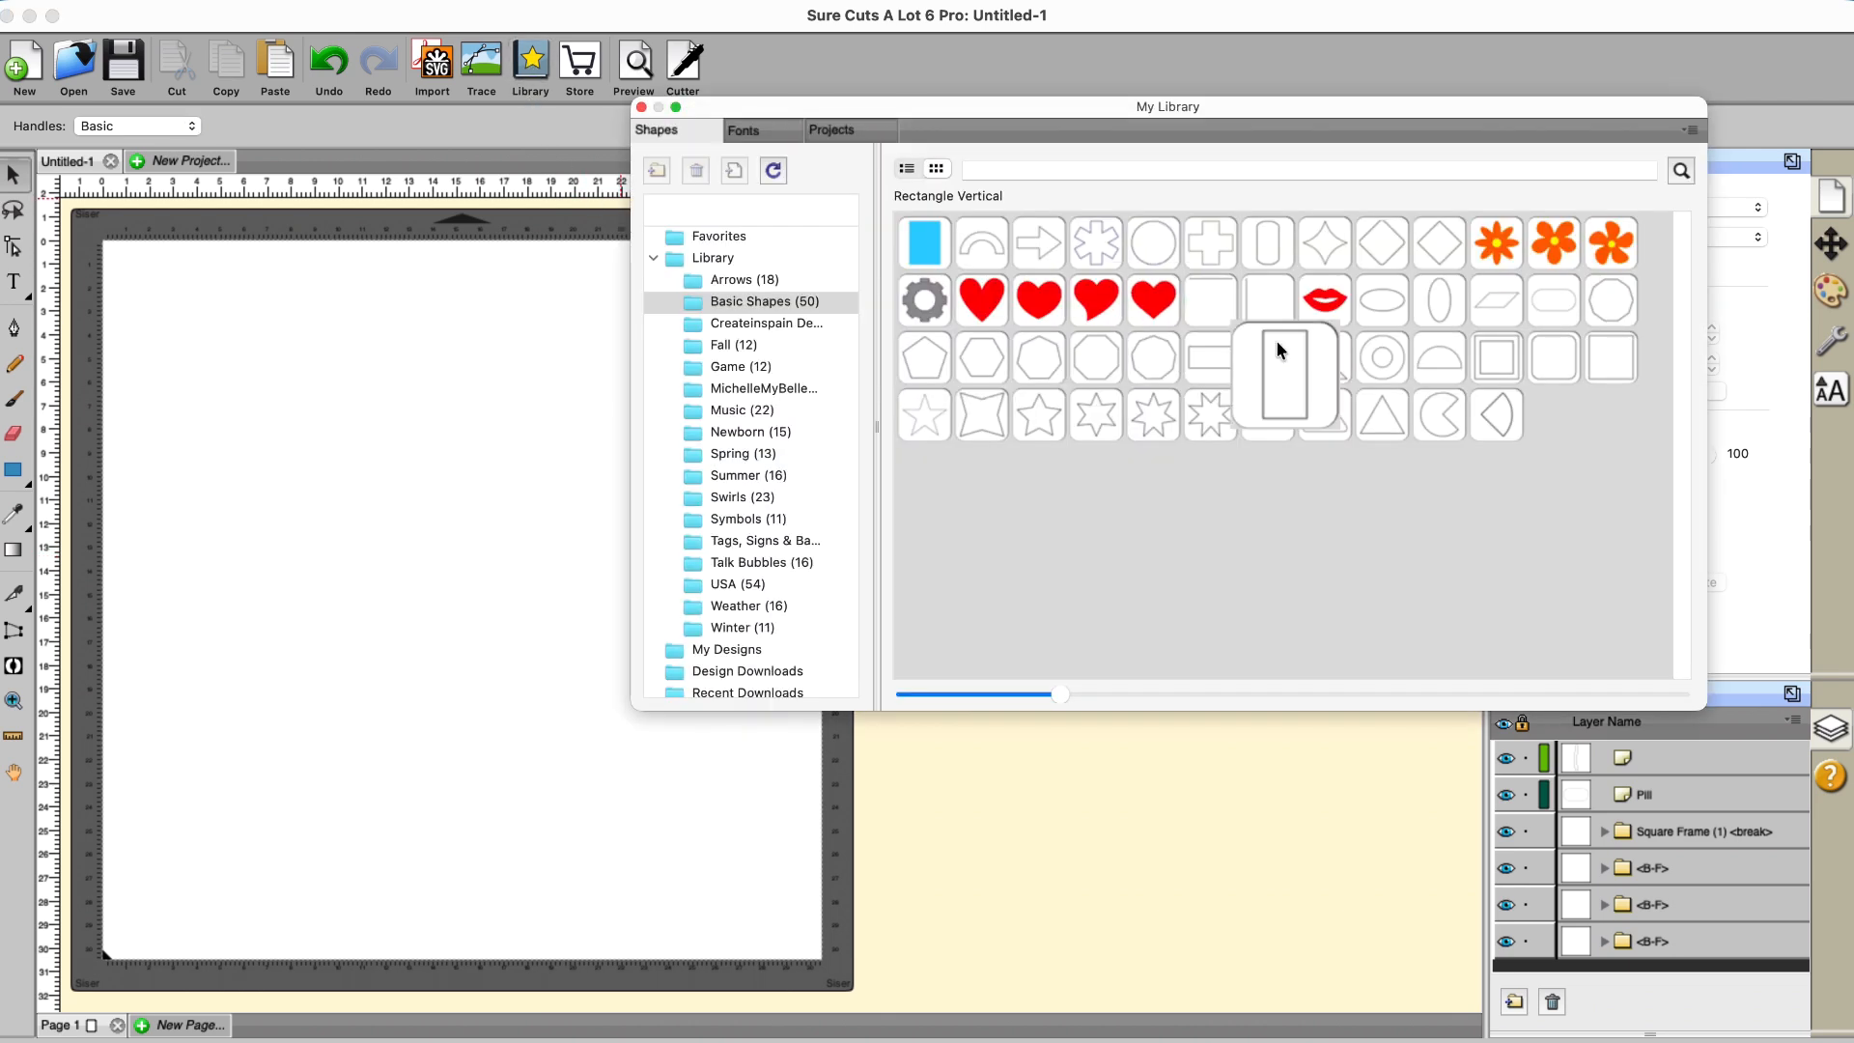
{"action": "left_click_drag", "start_coordinate": [1168, 357], "coordinate": [573, 691]}
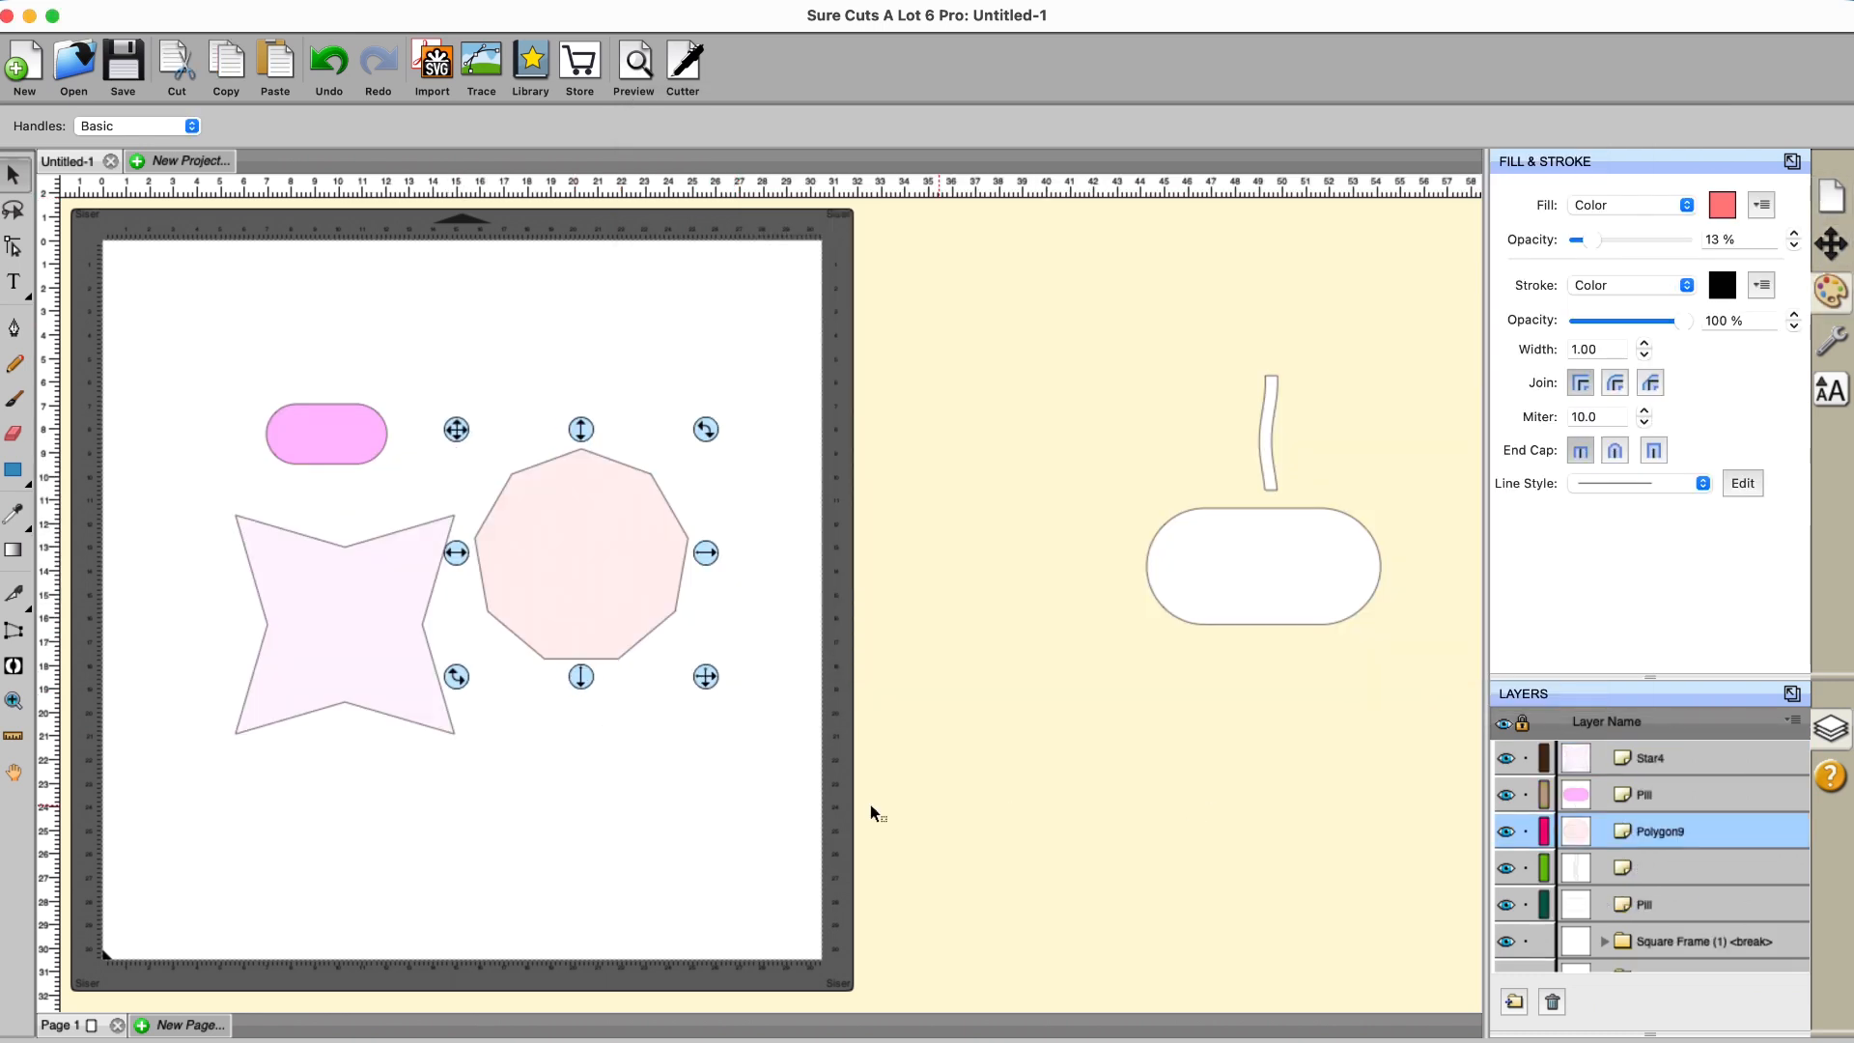
{"action": "left_click", "coordinate": [661, 805]}
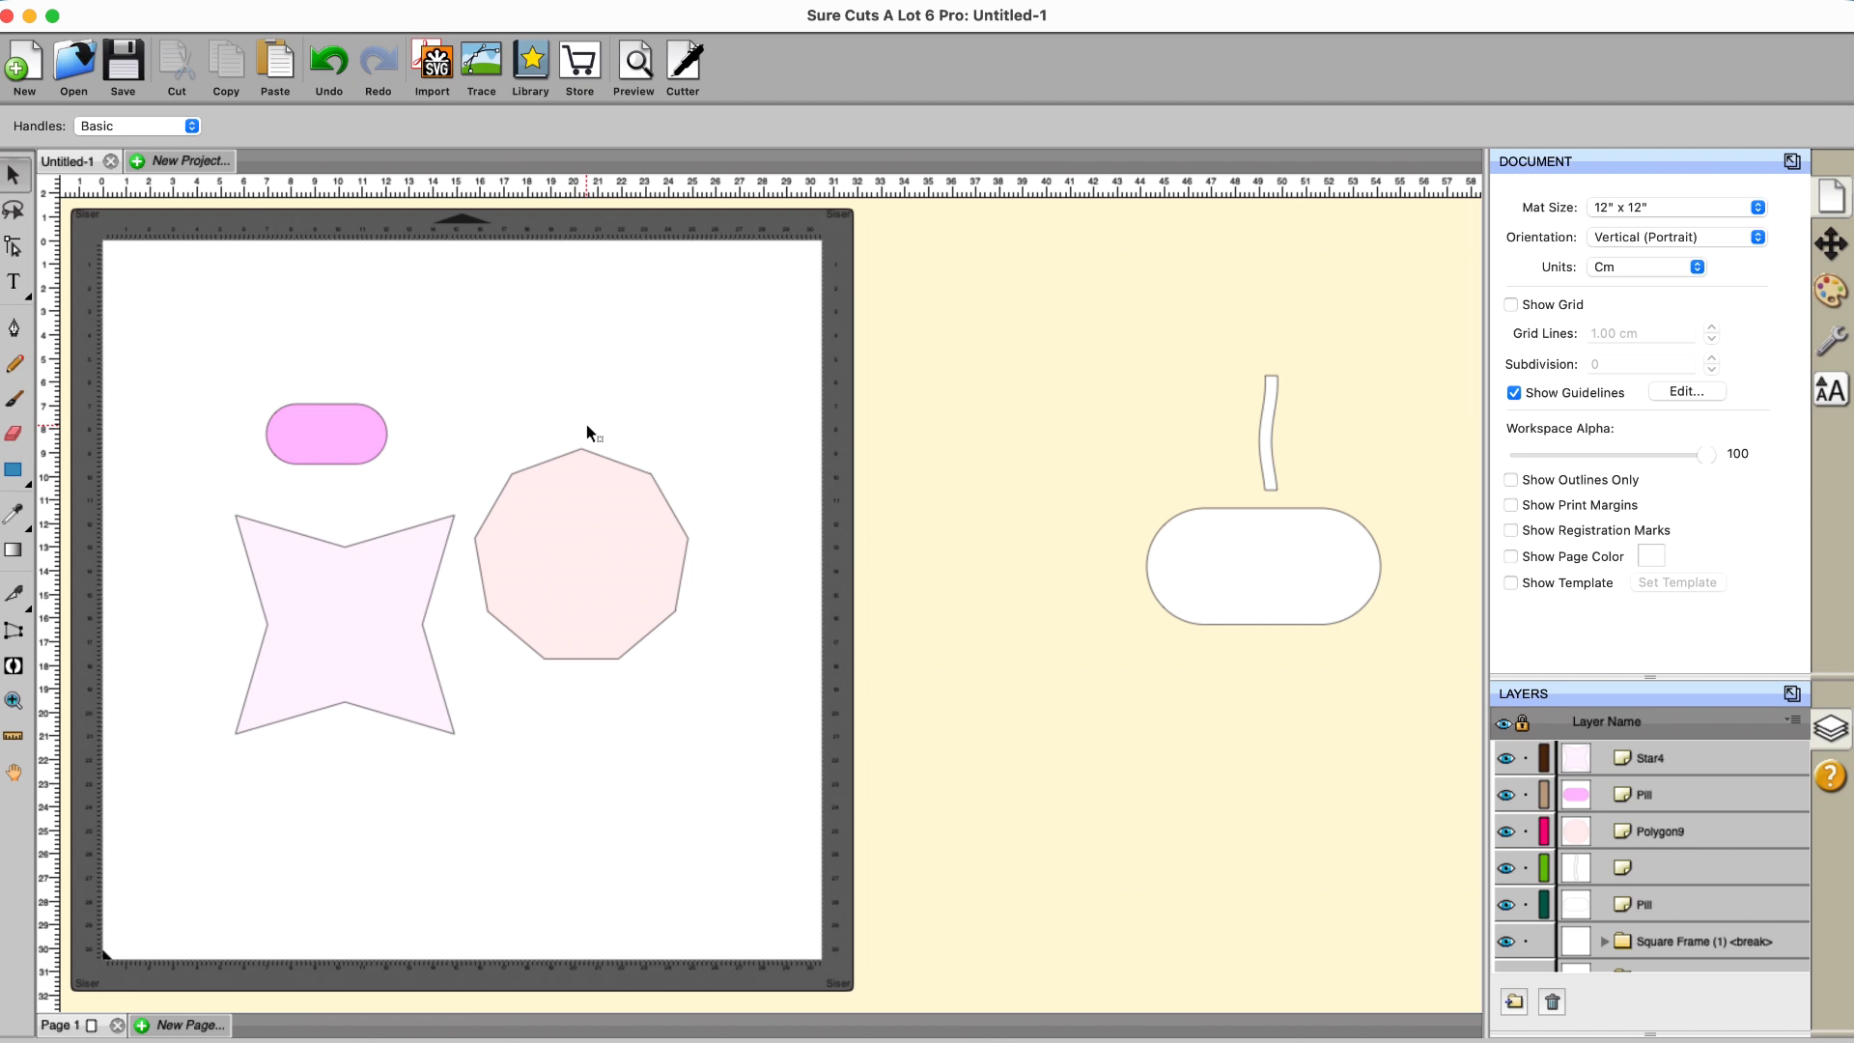
Step: Compare which Path operations are available with the nonagon selected, with nothing selected, and with the star, pill and nonagon all selected
{"action": "left_click", "coordinate": [598, 466]}
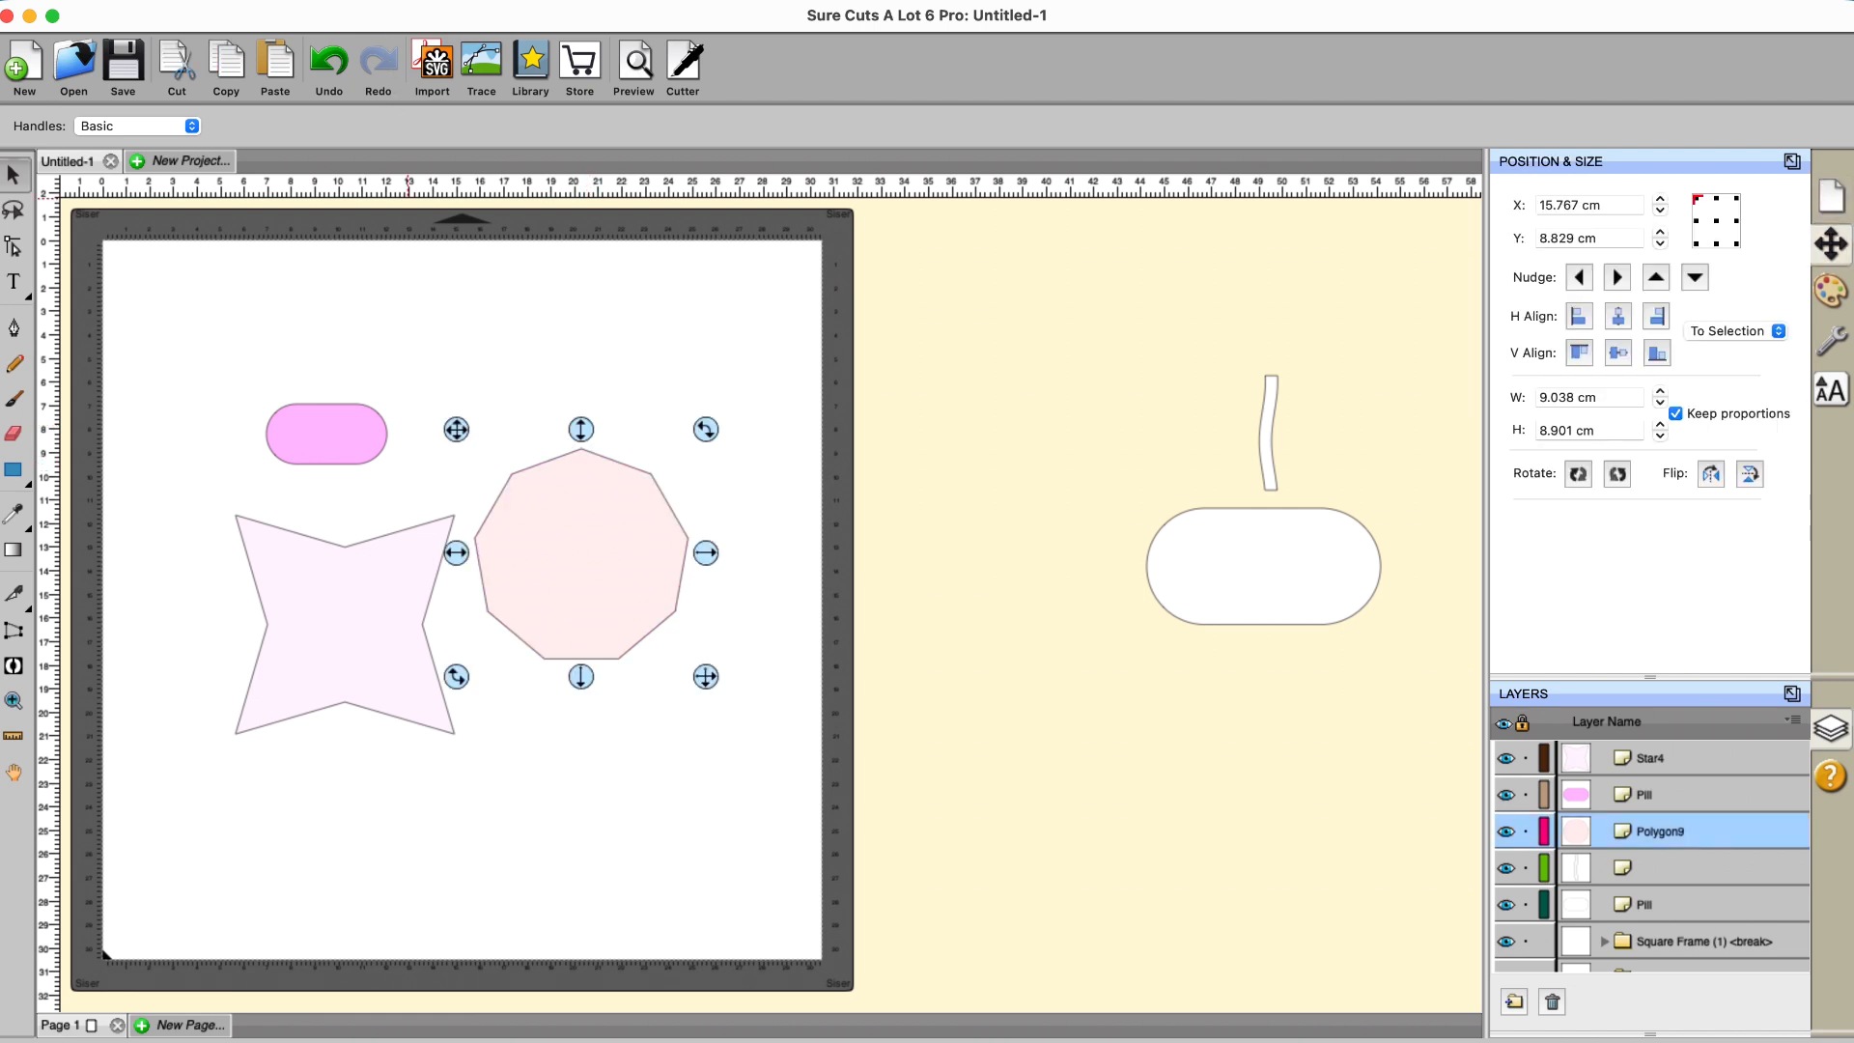
{"action": "left_click", "coordinate": [398, 4]}
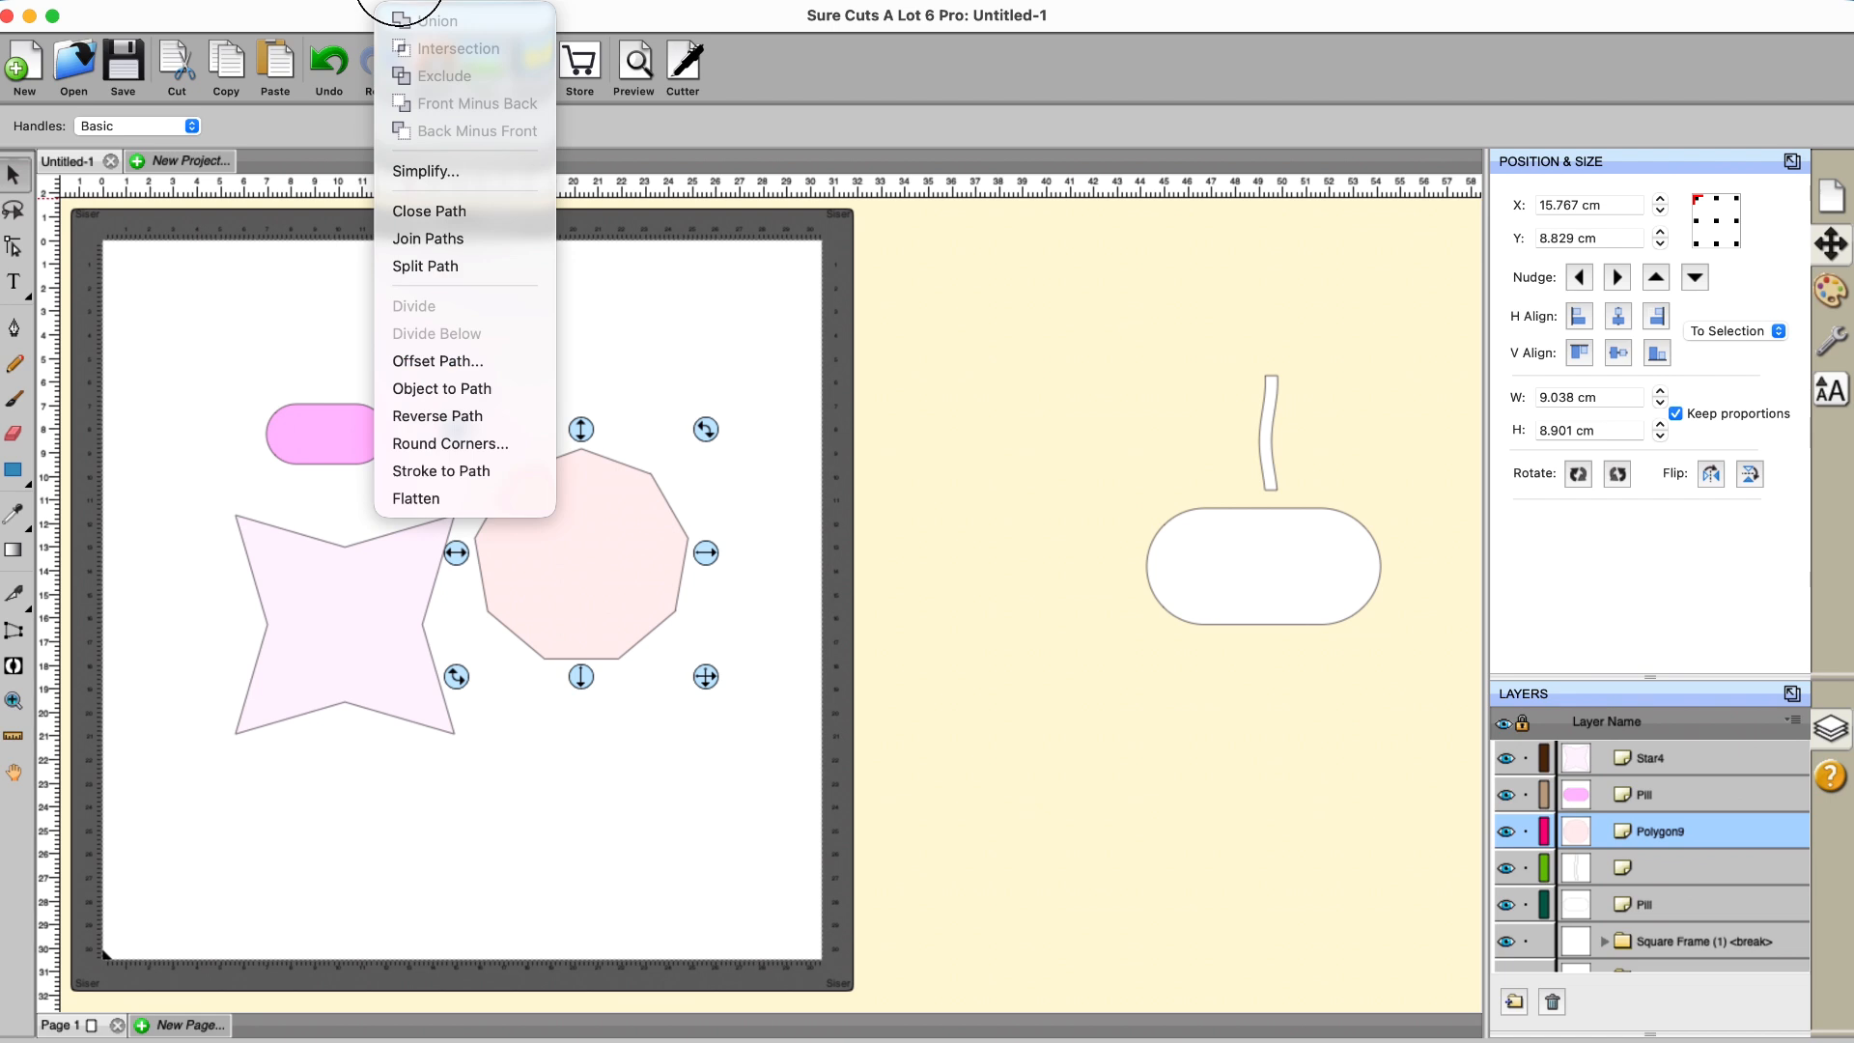
{"action": "left_click", "coordinate": [417, 166]}
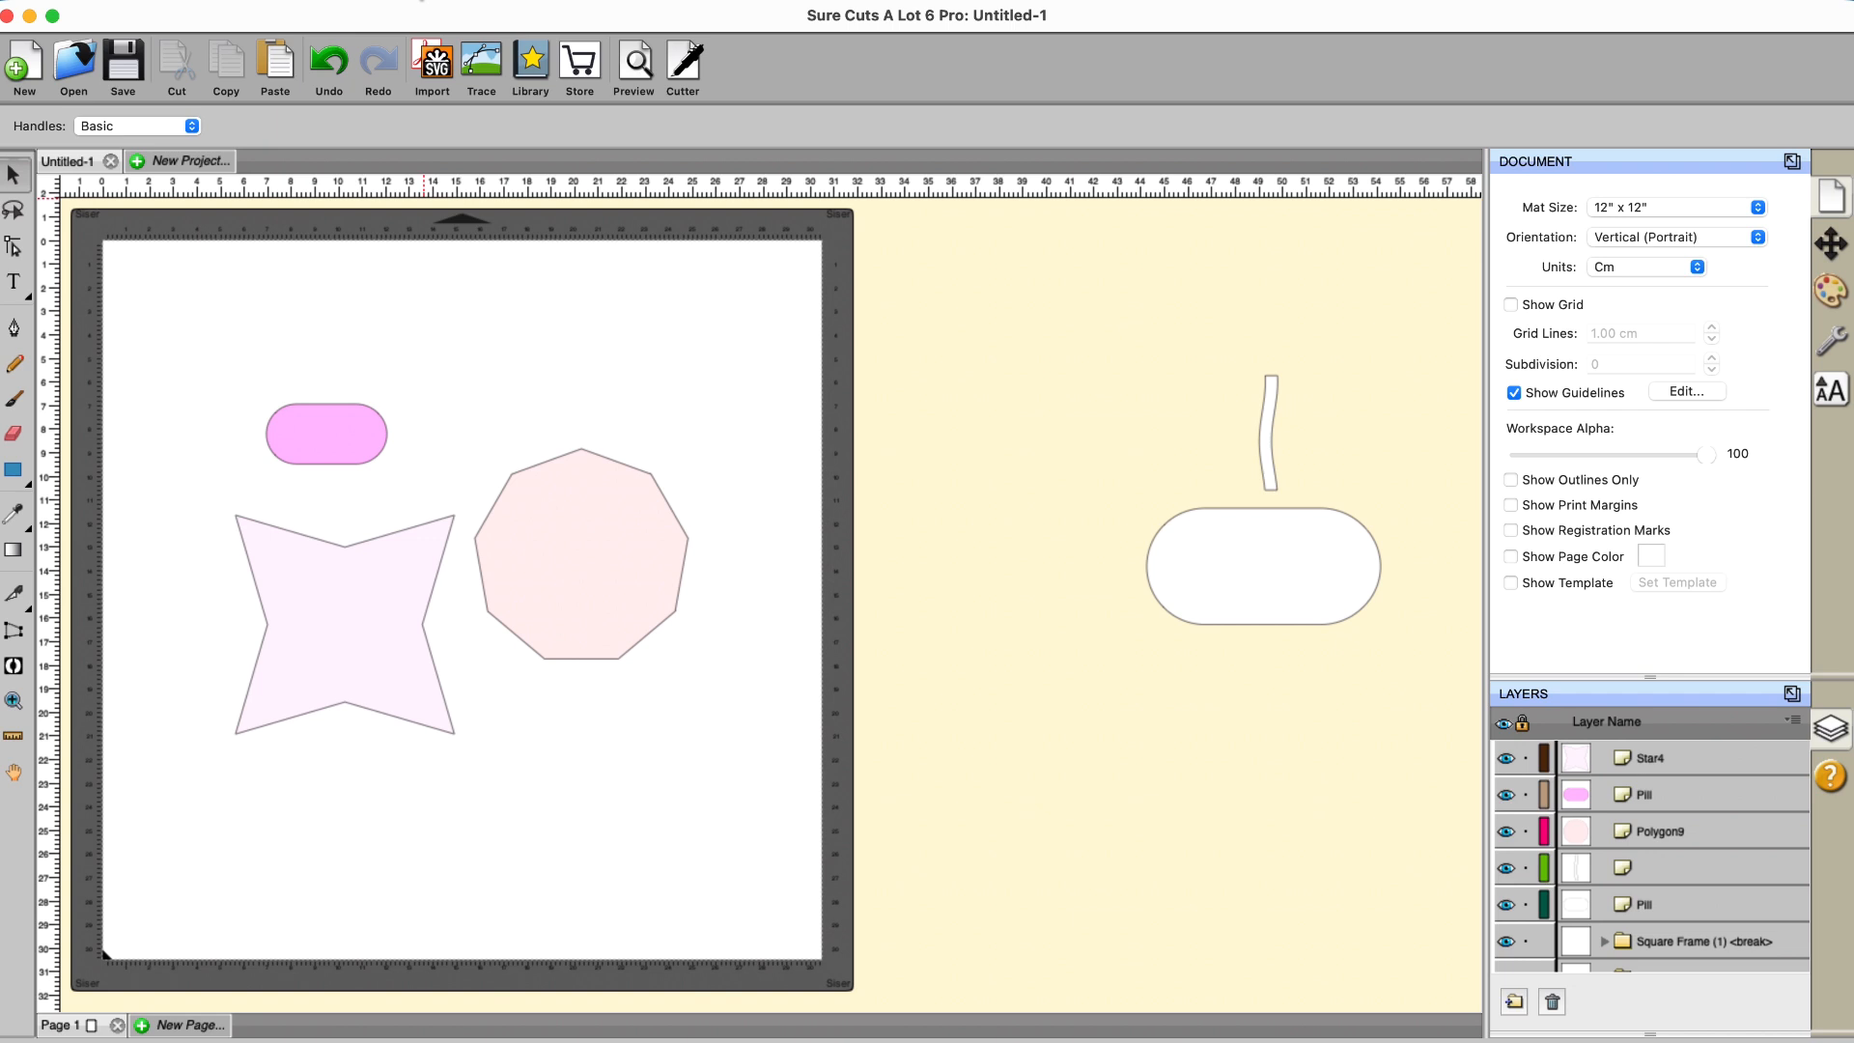
{"action": "left_click", "coordinate": [421, 1]}
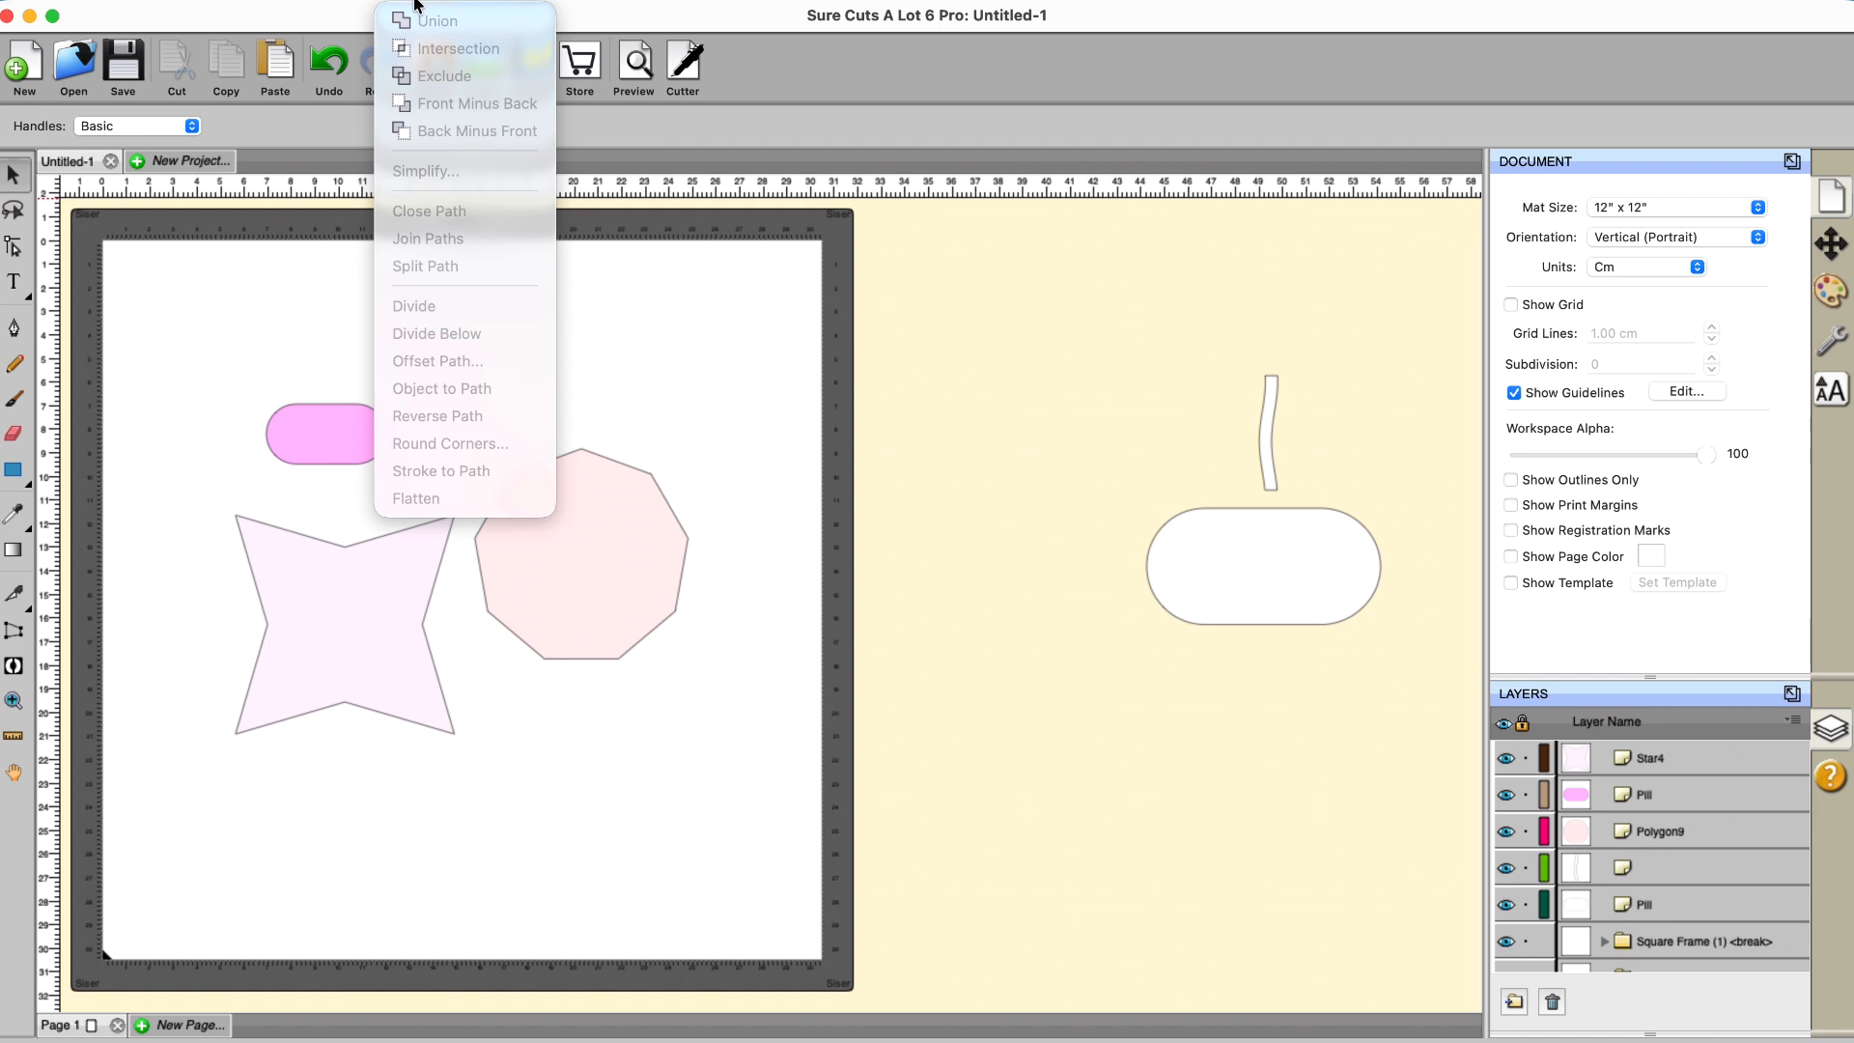
{"action": "key", "text": "Escape"}
{"action": "left_click_drag", "start_coordinate": [144, 360], "coordinate": [753, 857]}
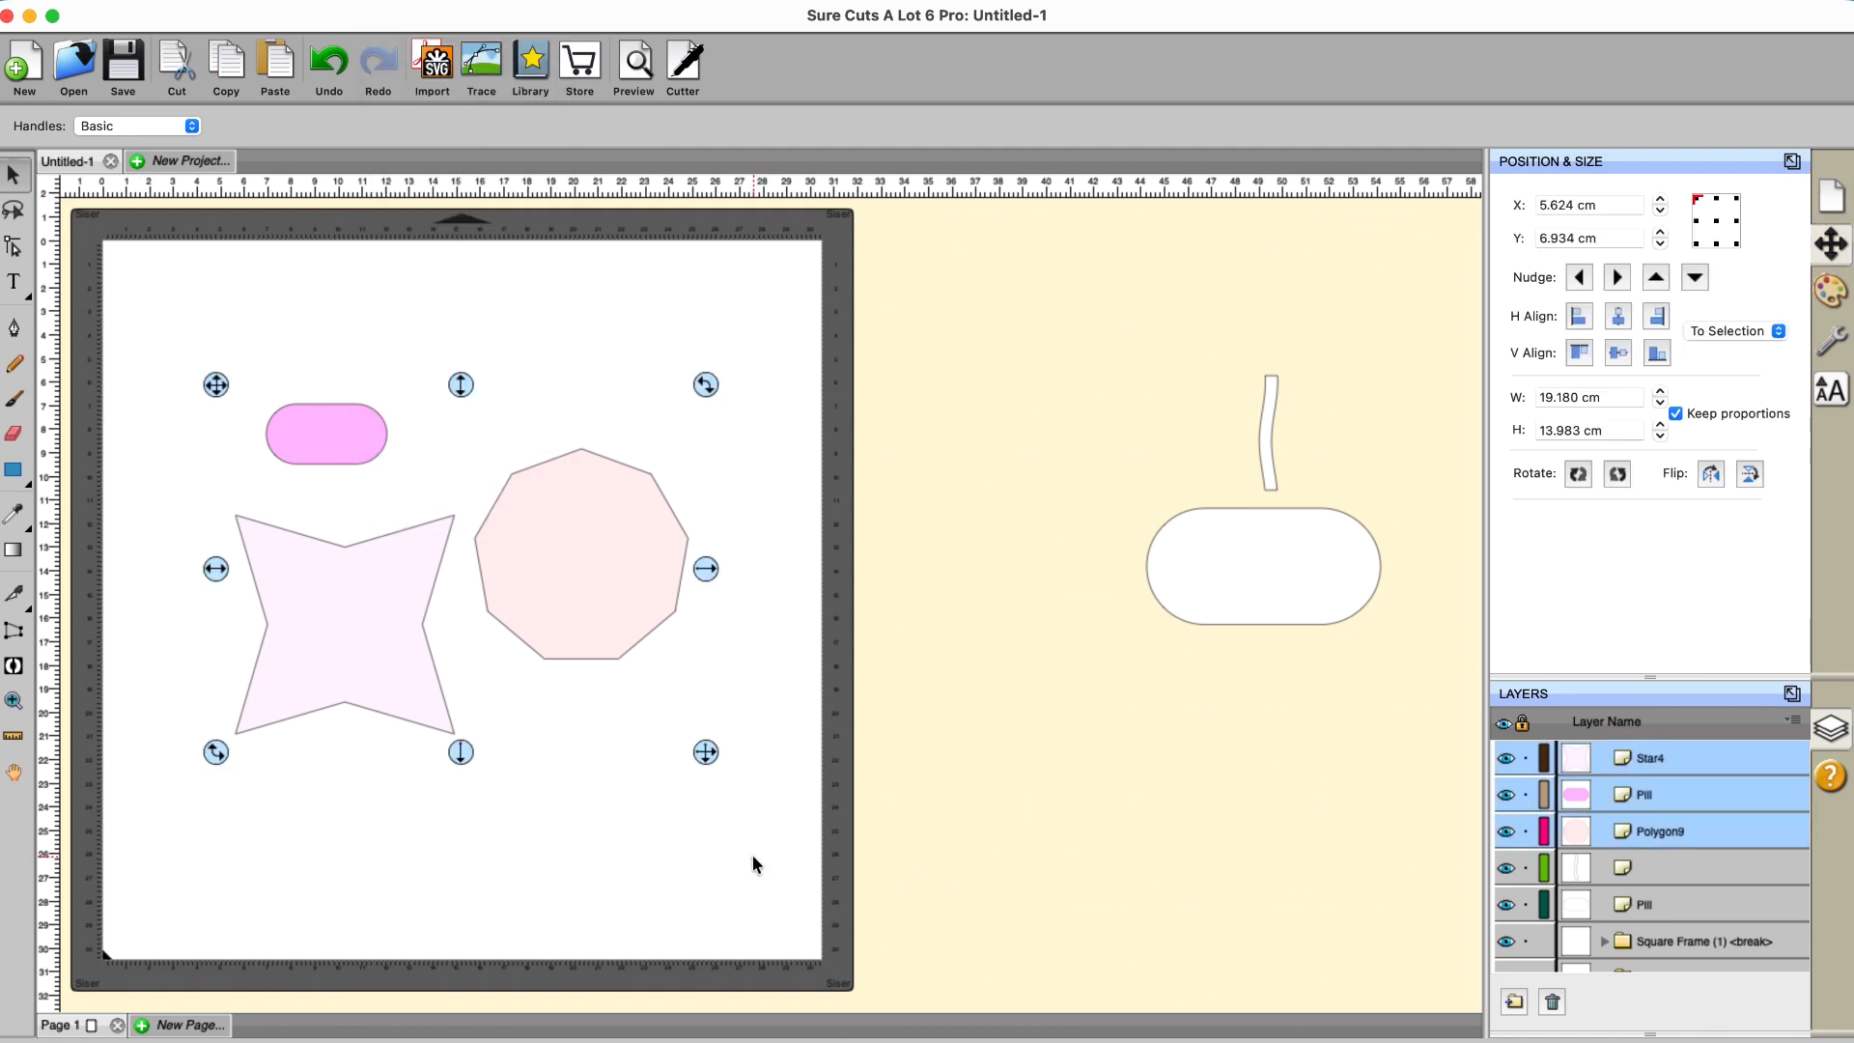
{"action": "left_click", "coordinate": [411, 3]}
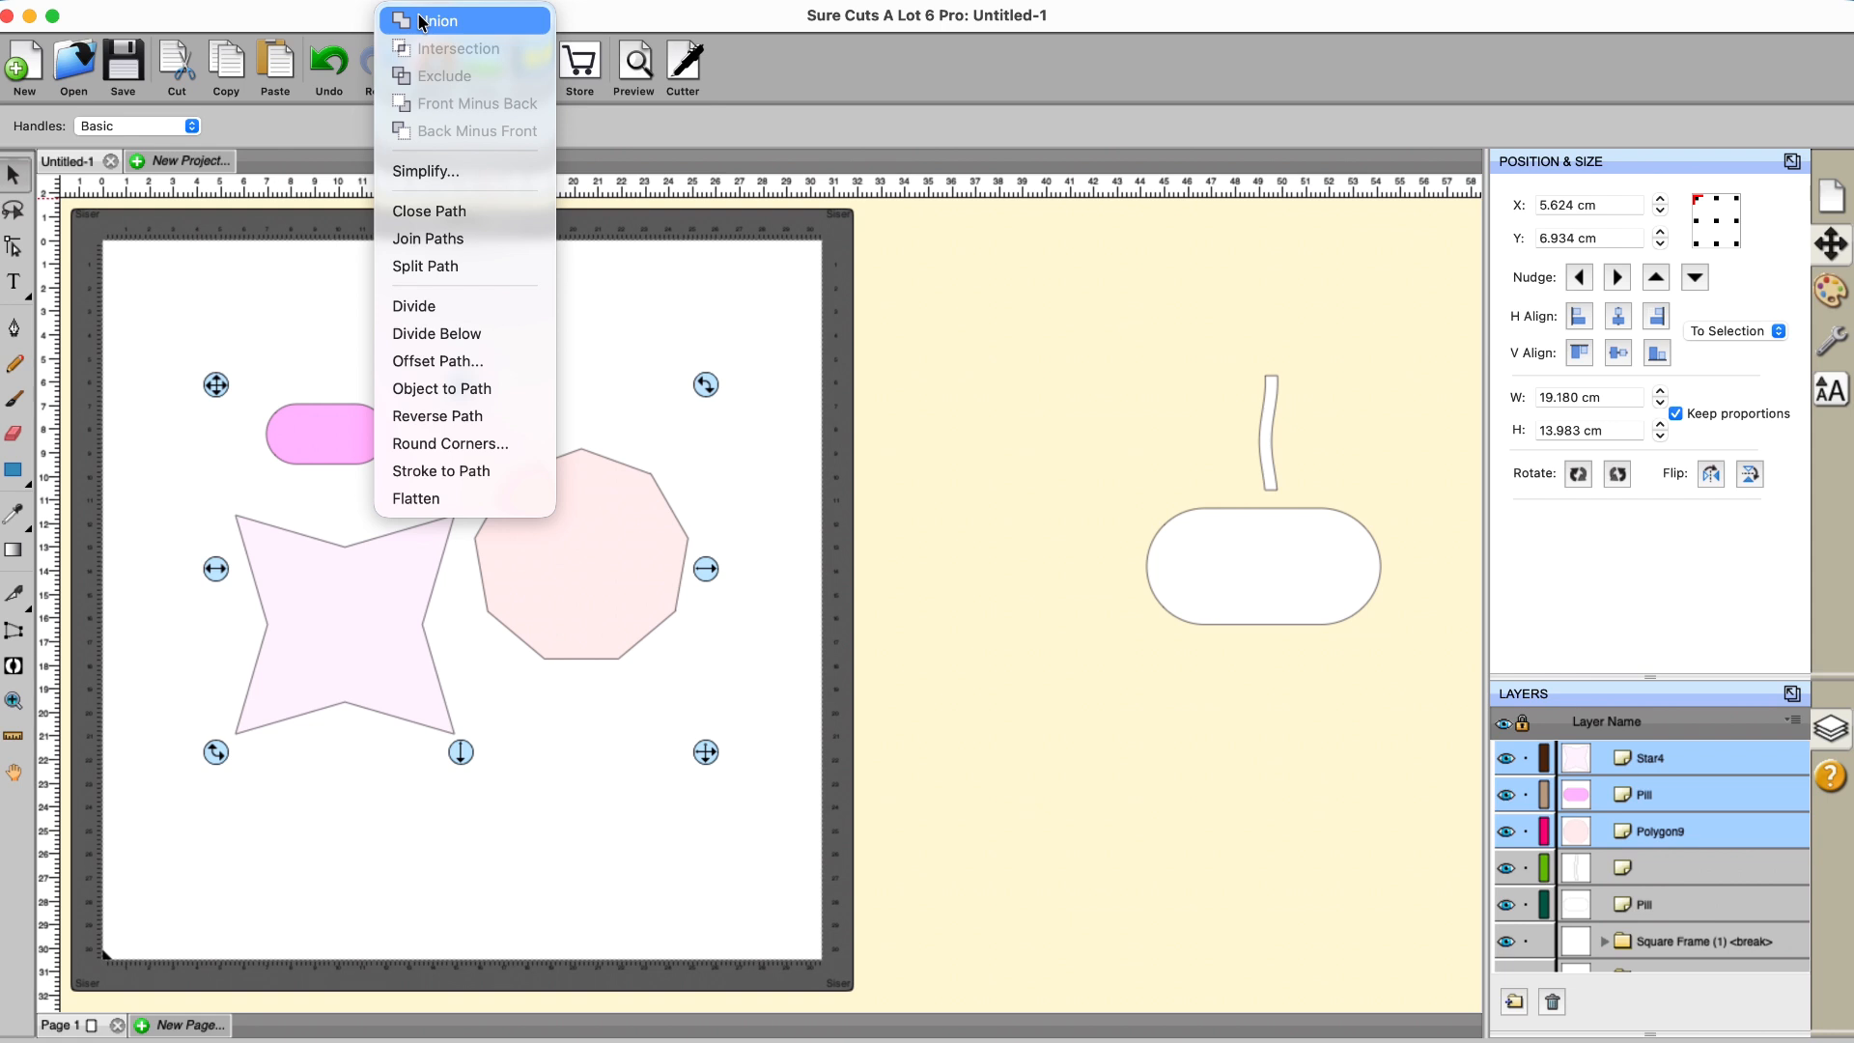
{"action": "left_click", "coordinate": [747, 331]}
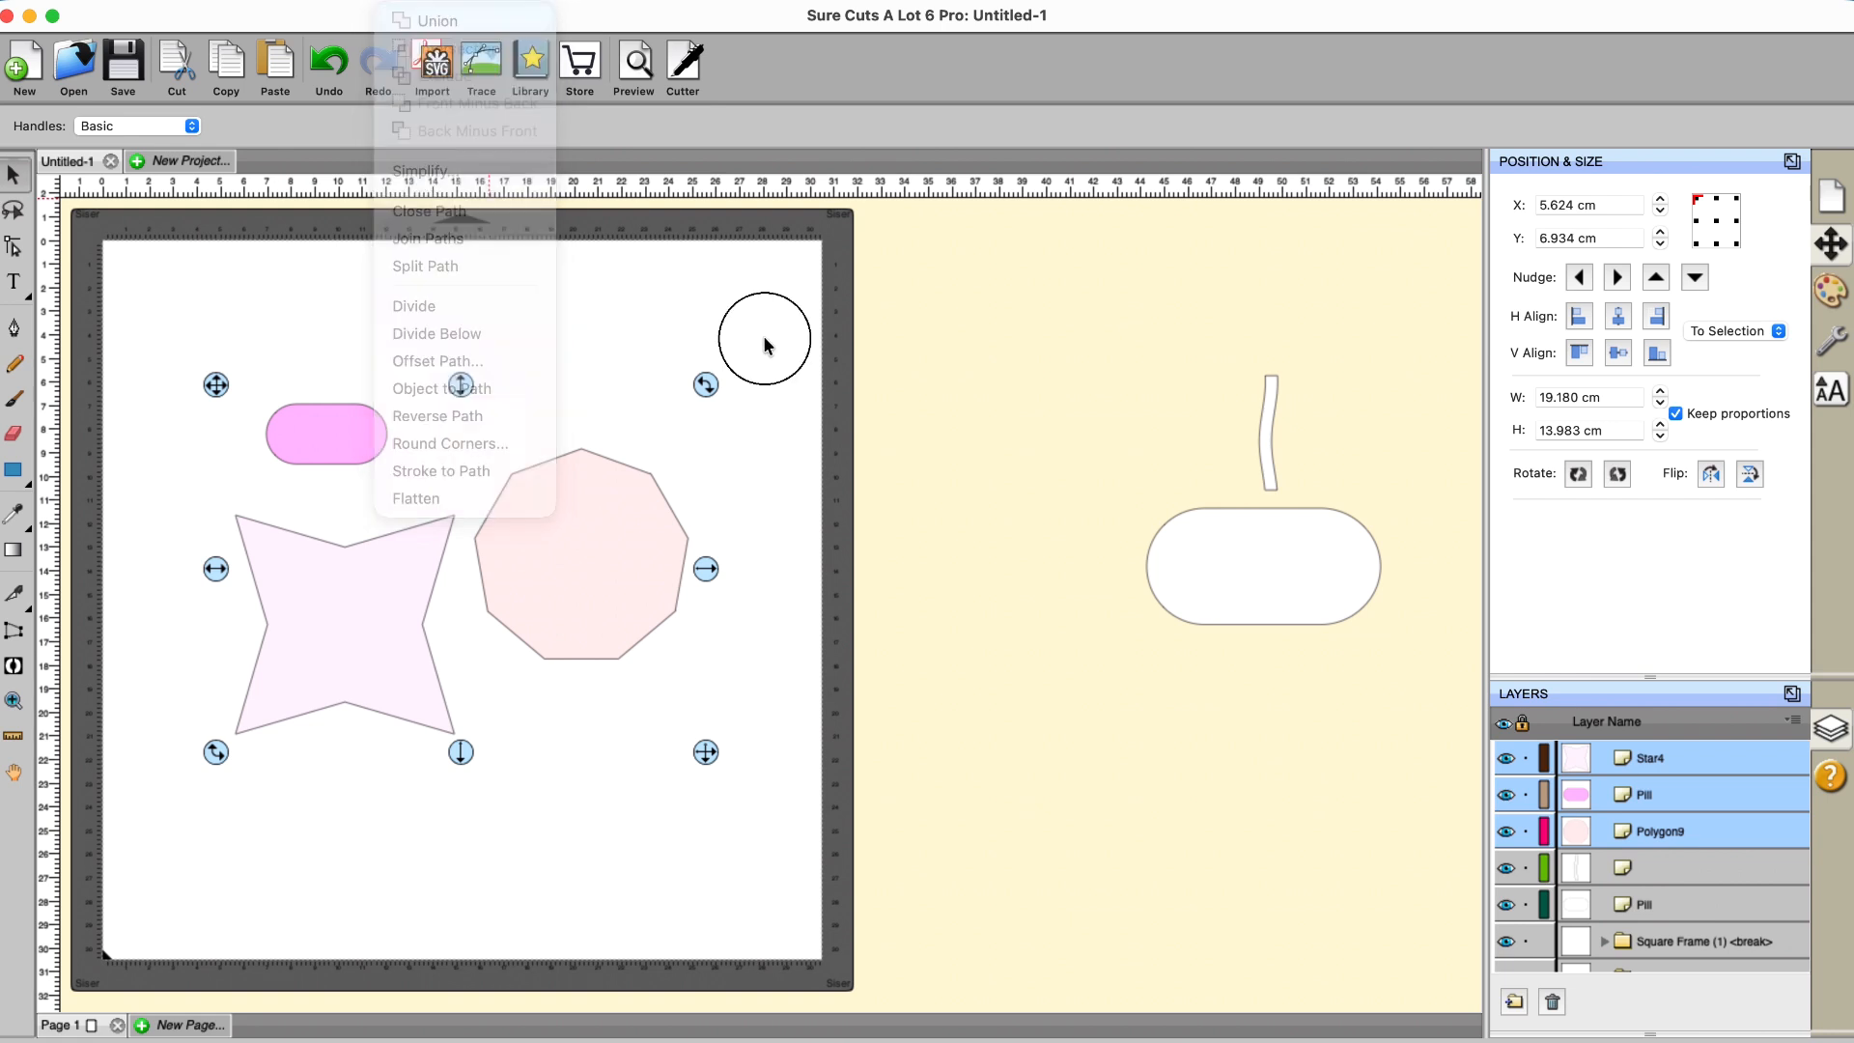
{"action": "left_click", "coordinate": [749, 517]}
Step: Try a Union of the star and the nonagon overlapped along the star's right side, and undo the Union
{"action": "left_click_drag", "start_coordinate": [682, 547], "coordinate": [583, 602]}
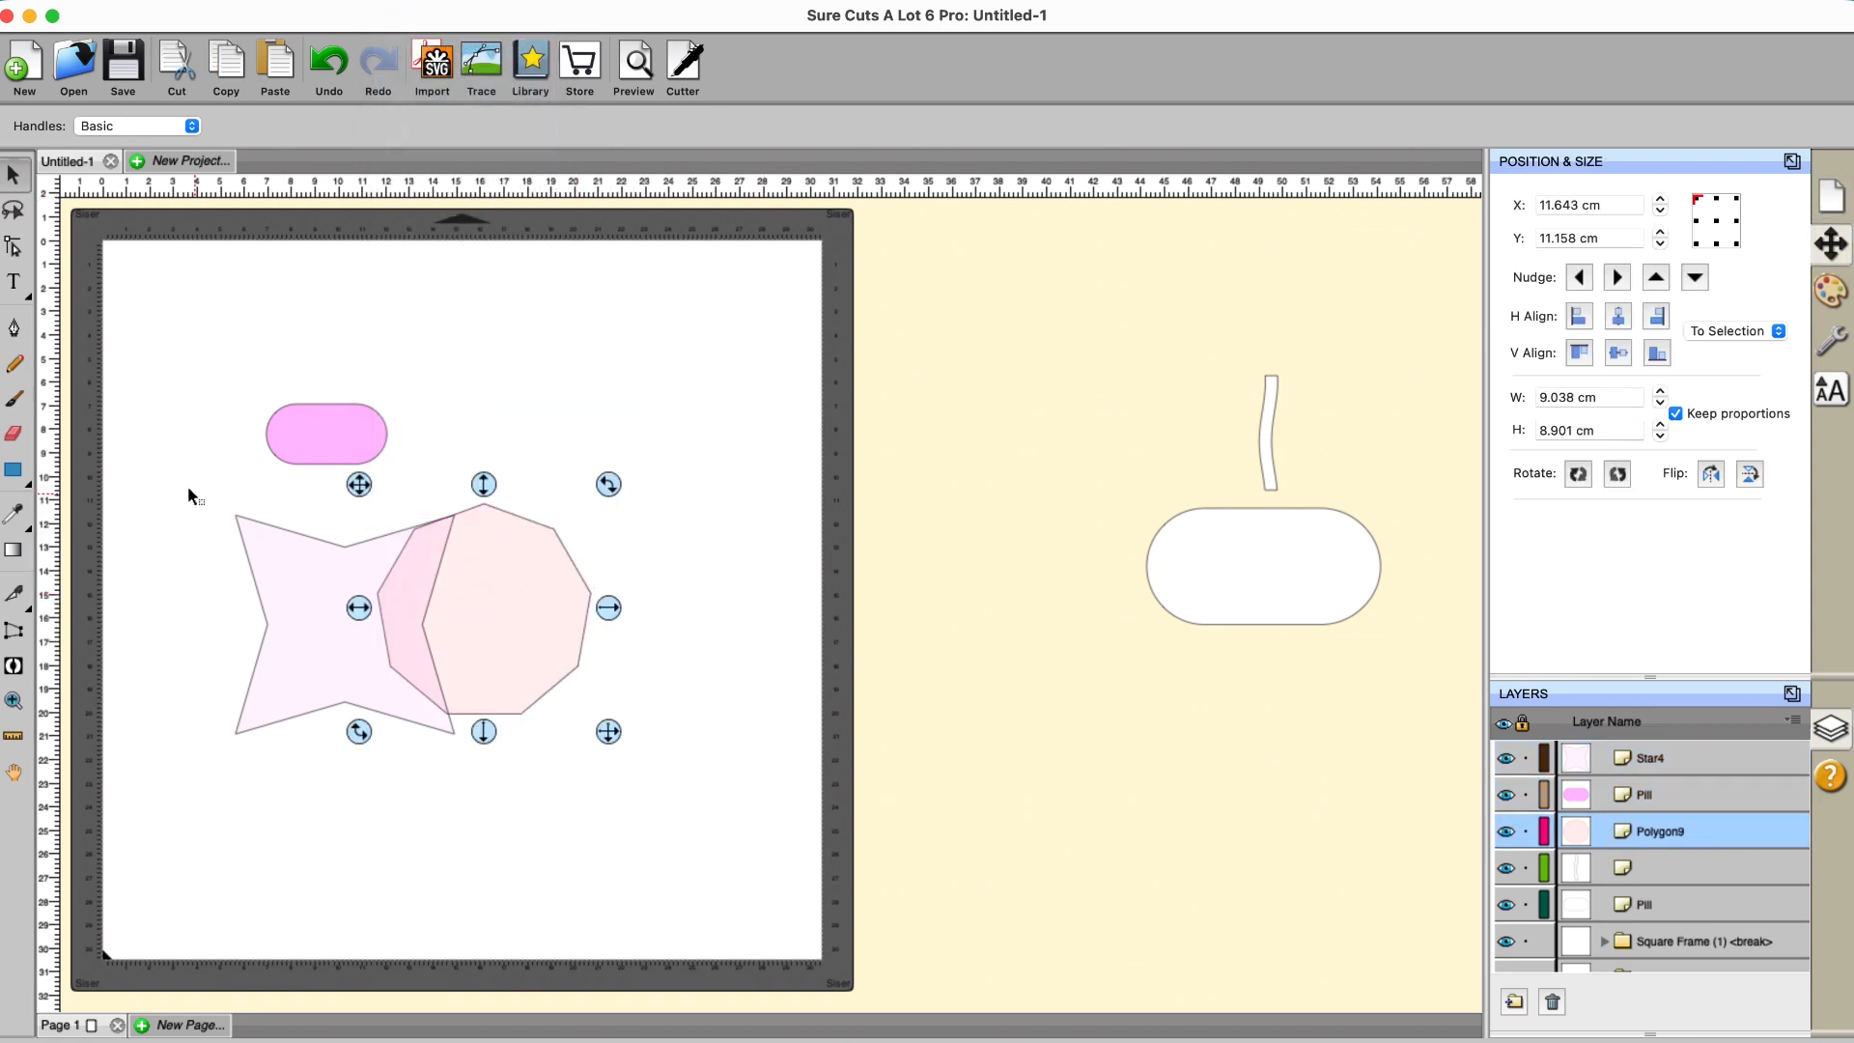
{"action": "left_click_drag", "start_coordinate": [117, 444], "coordinate": [782, 914]}
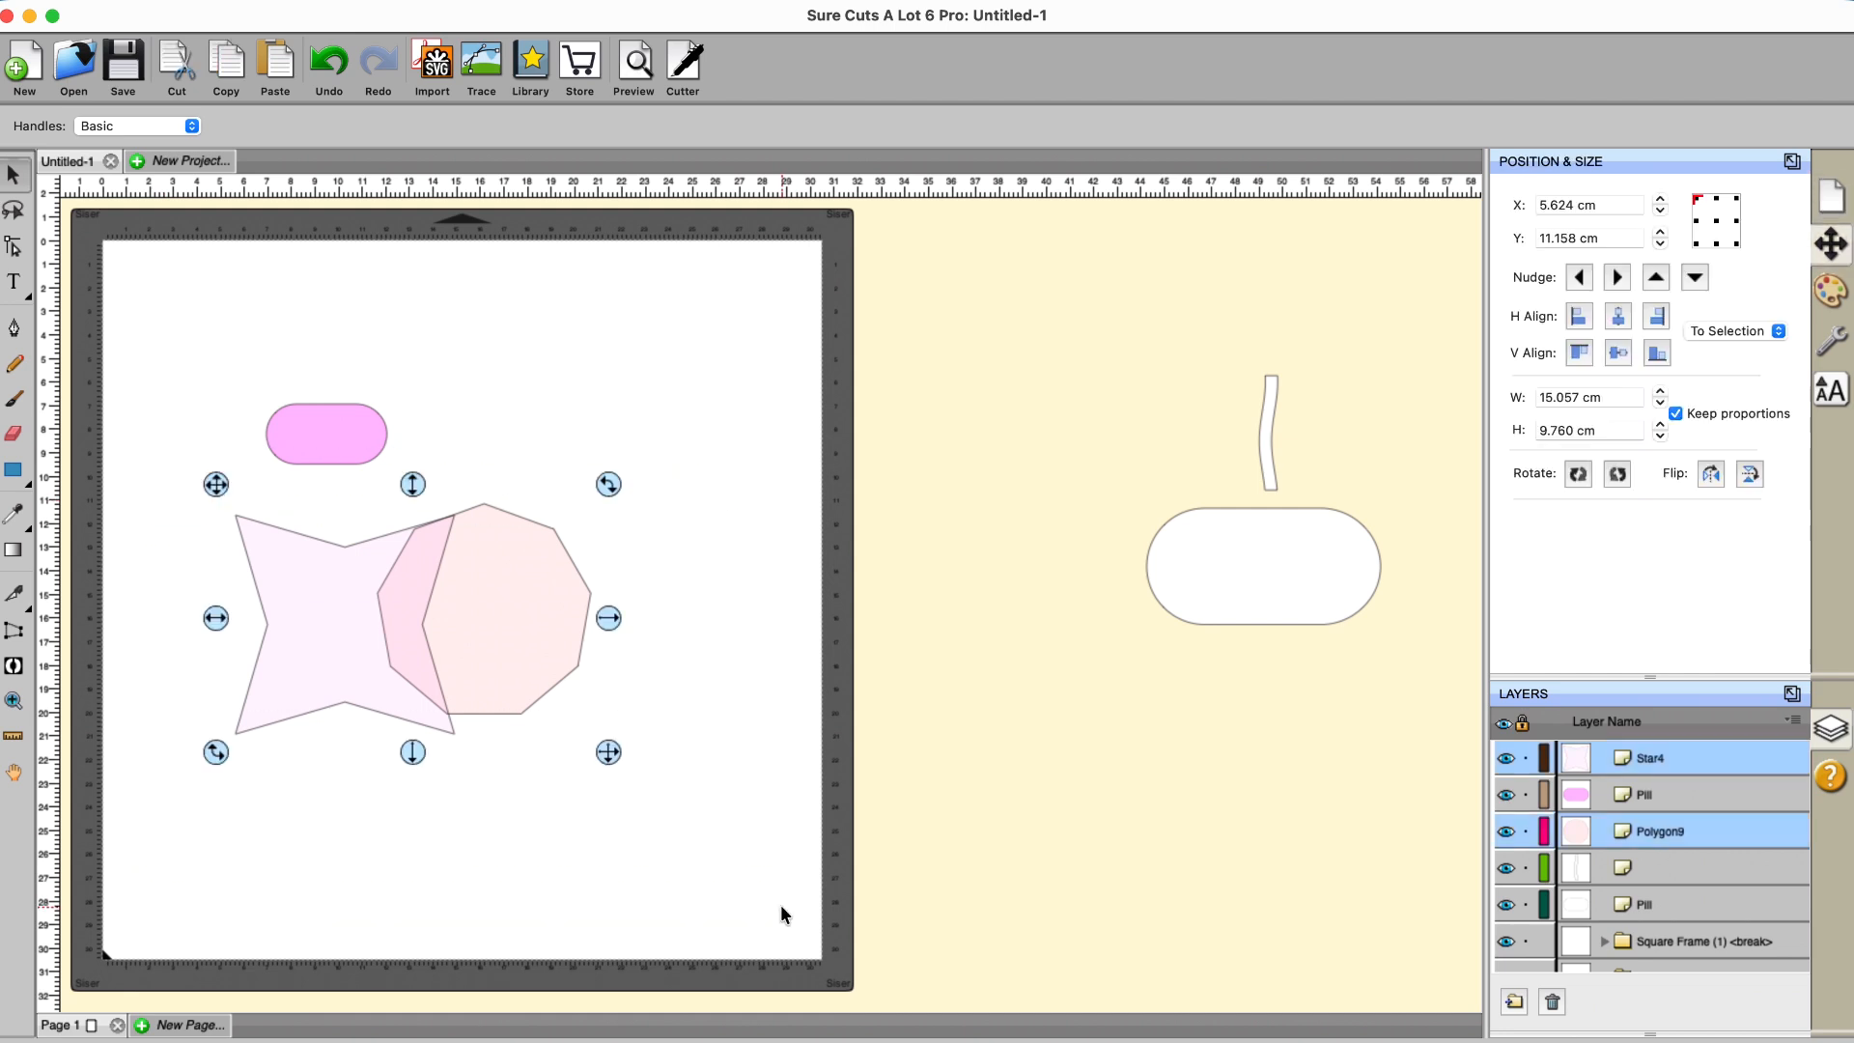
{"action": "left_click", "coordinate": [416, 3]}
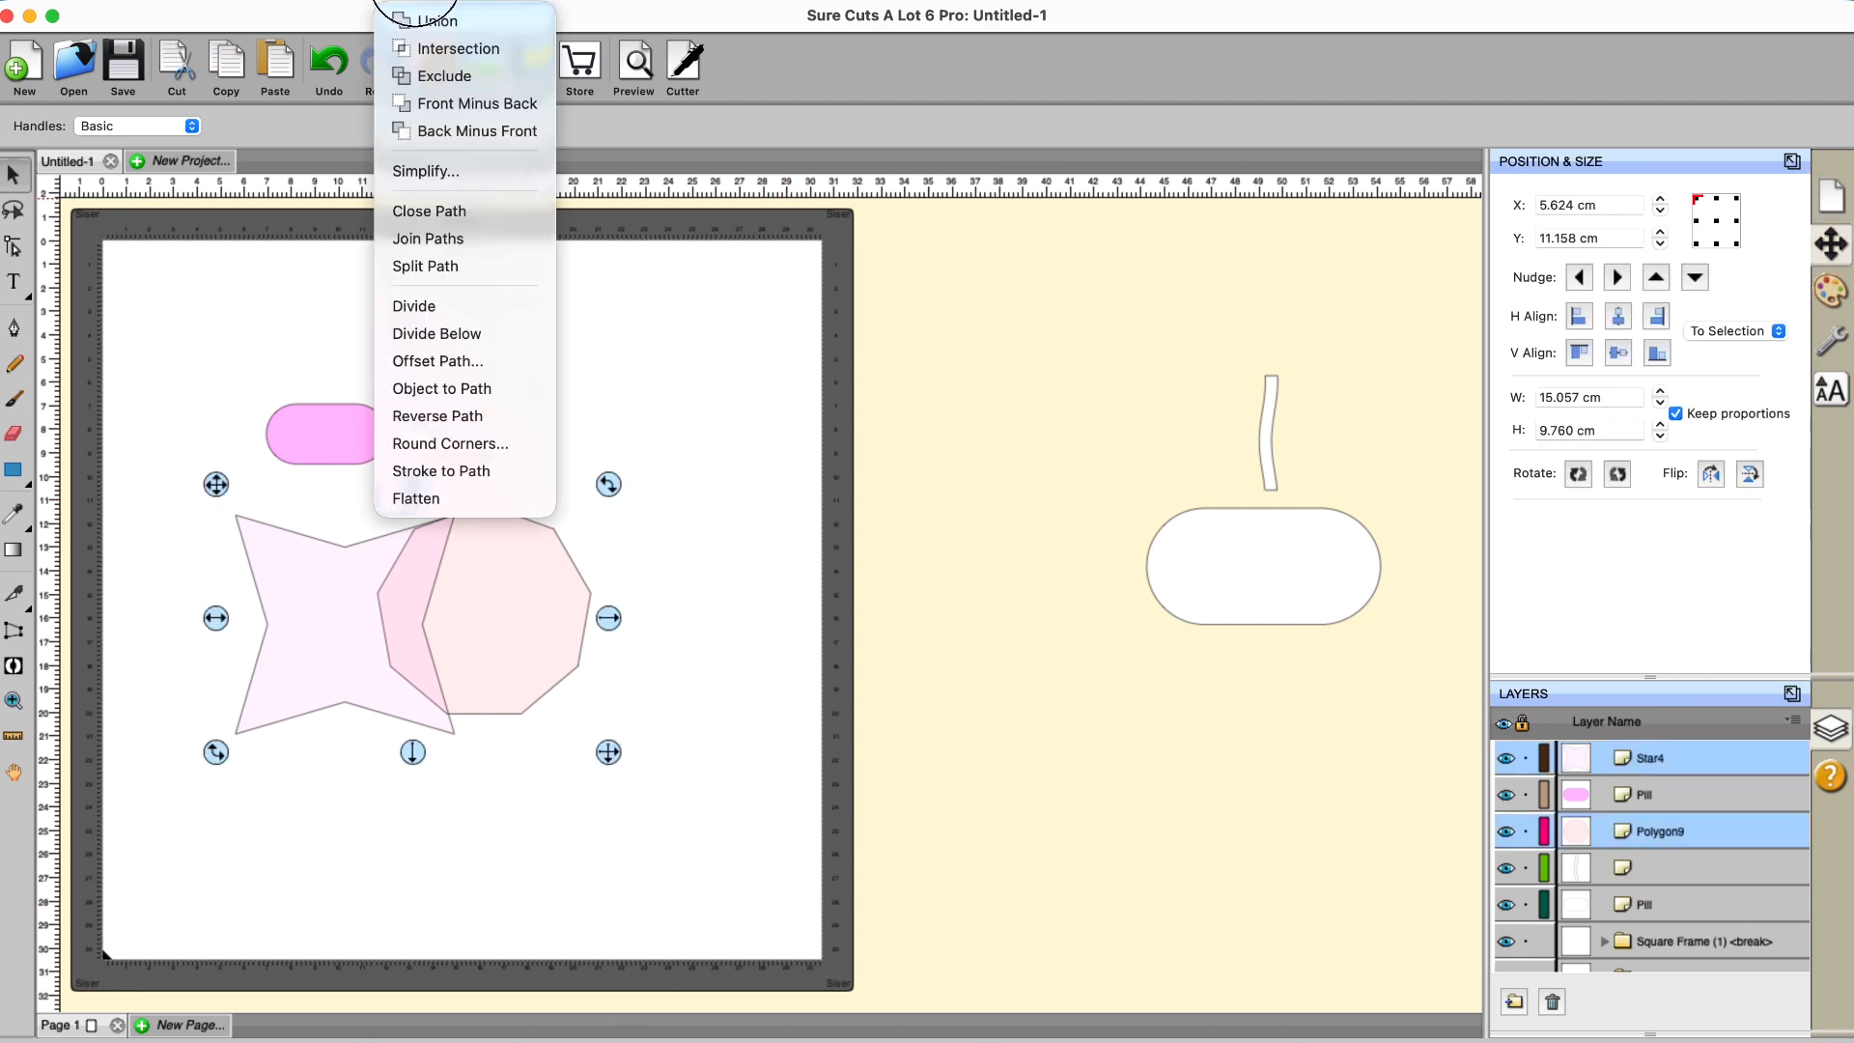
{"action": "left_click", "coordinate": [425, 21]}
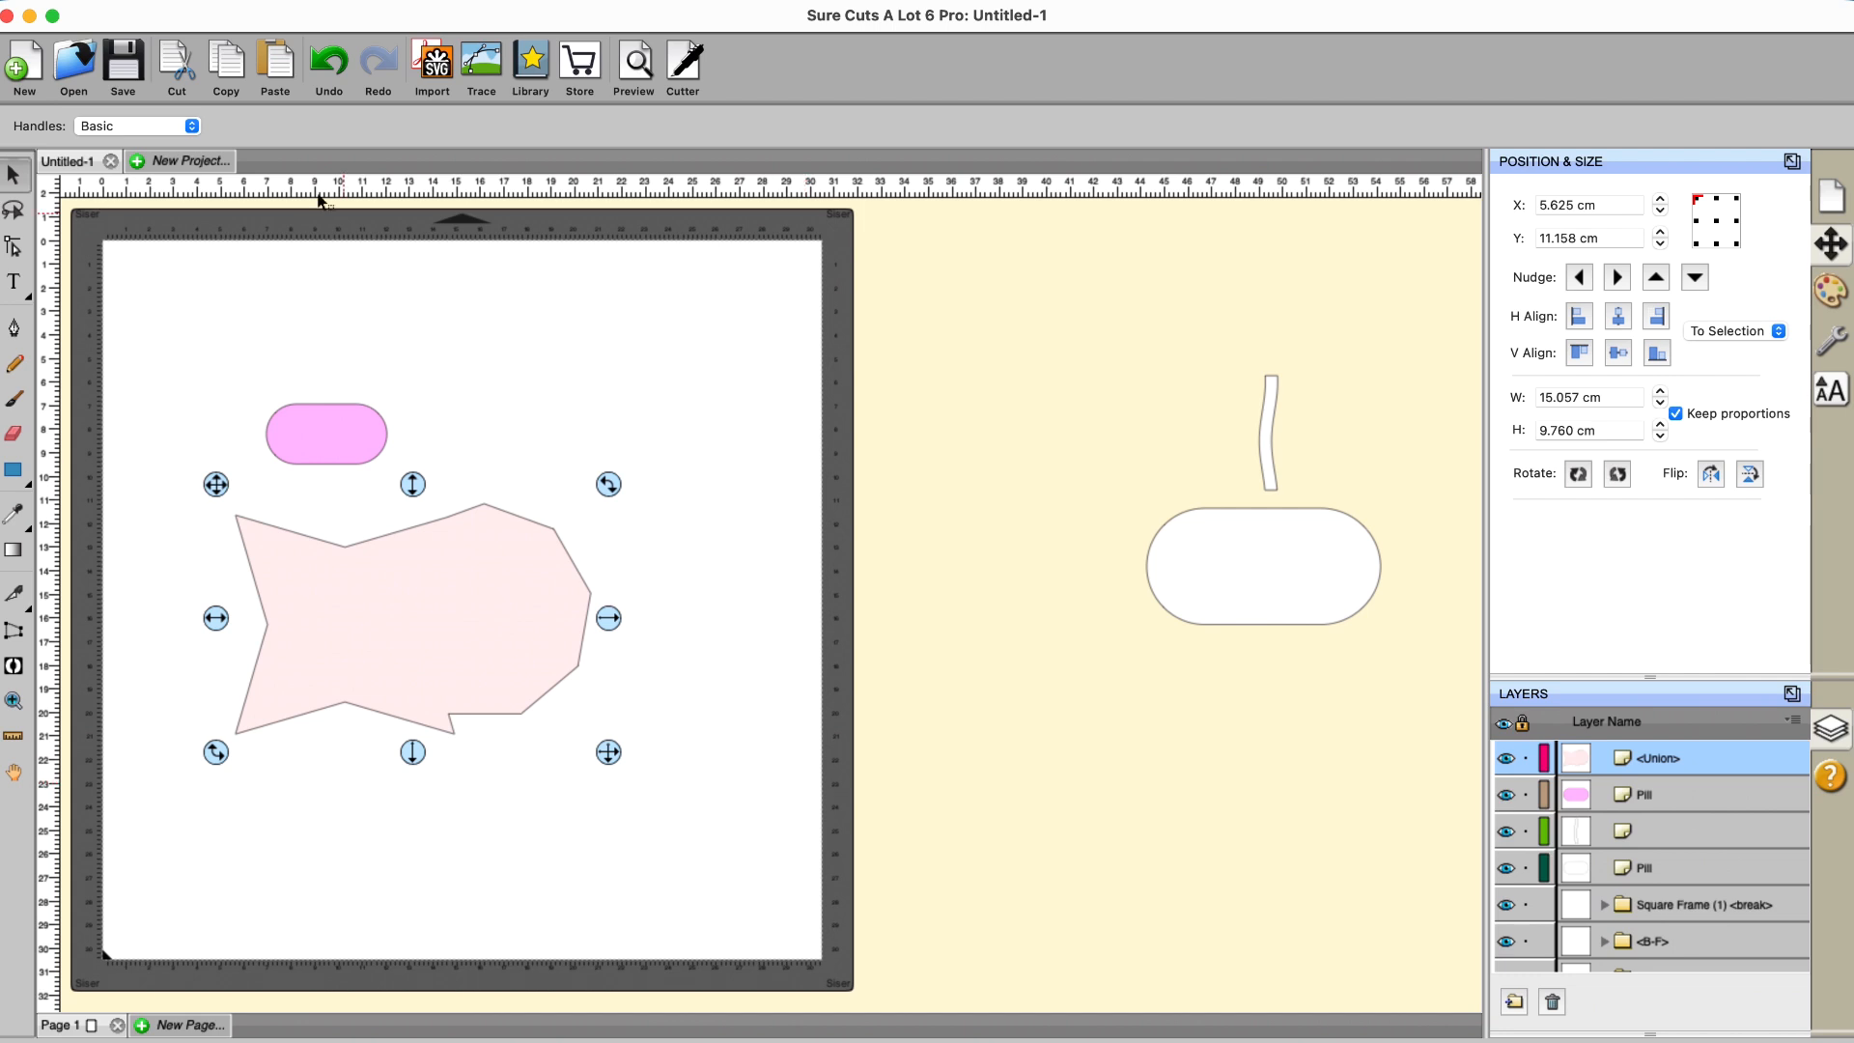
{"action": "left_click", "coordinate": [329, 67]}
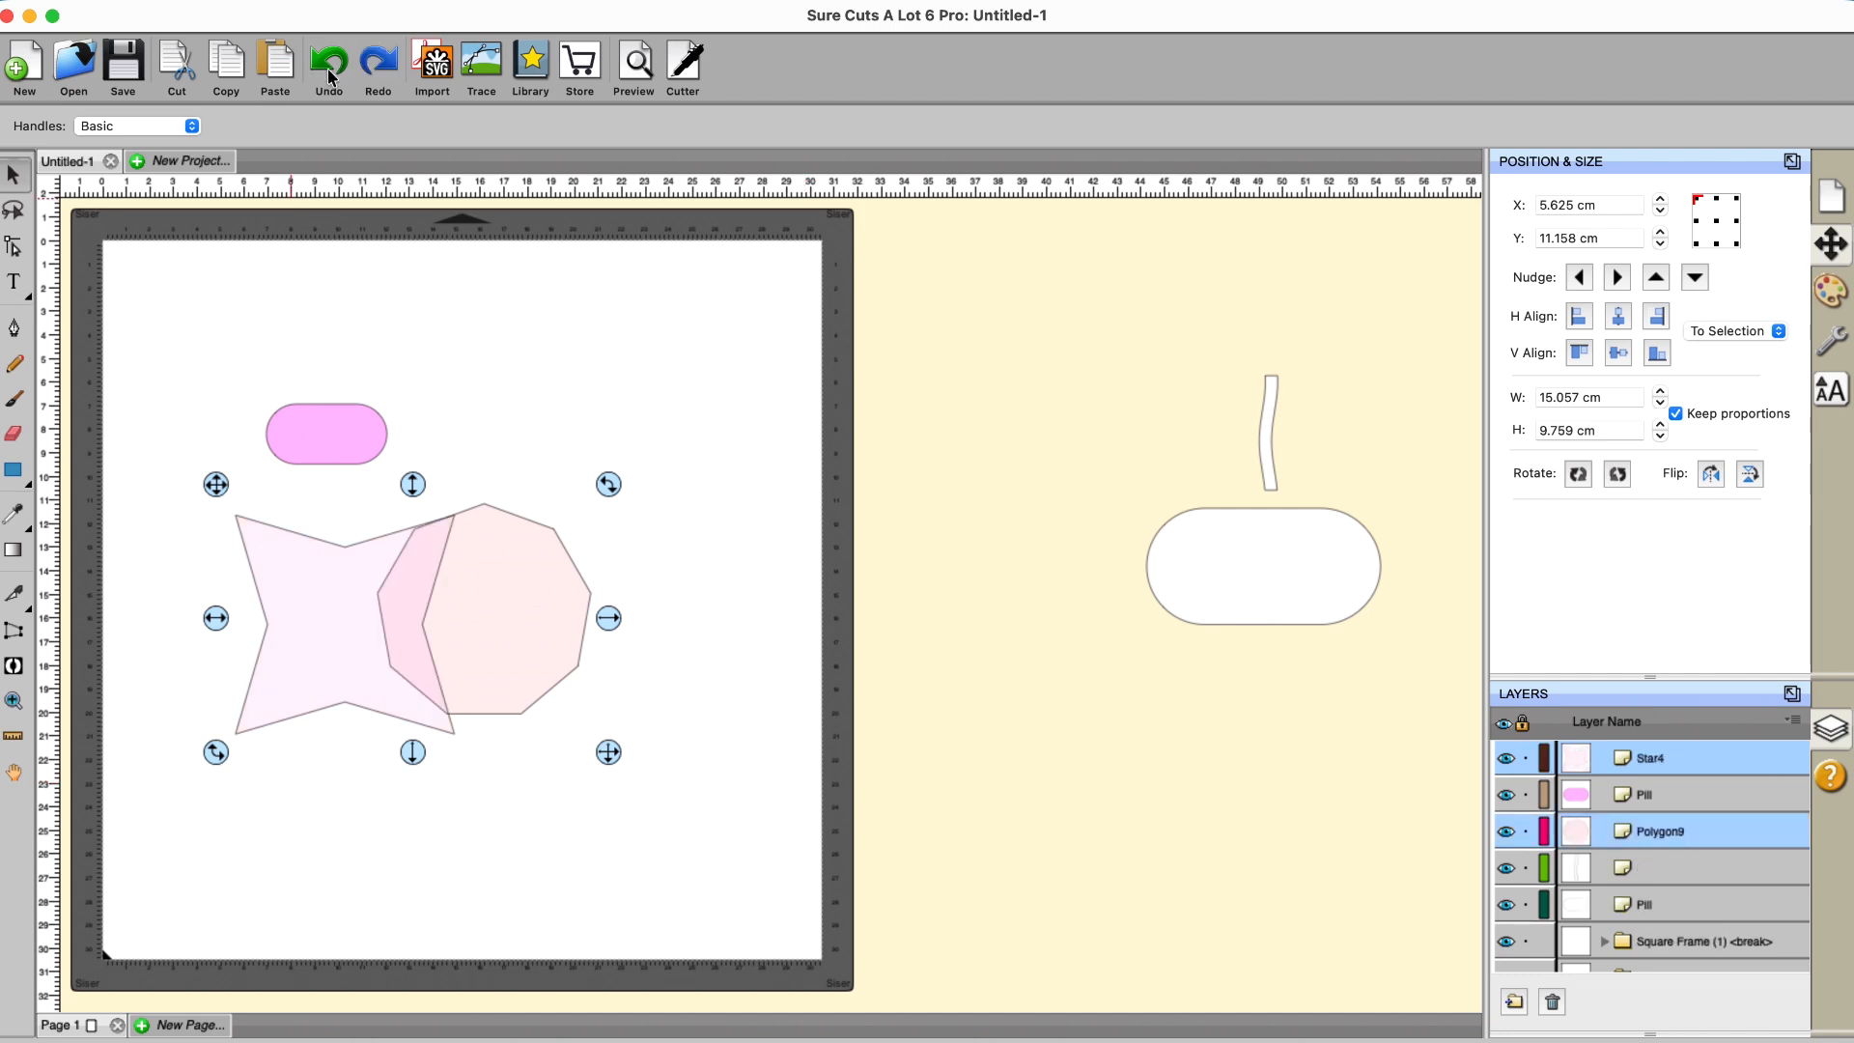
{"action": "left_click", "coordinate": [641, 430]}
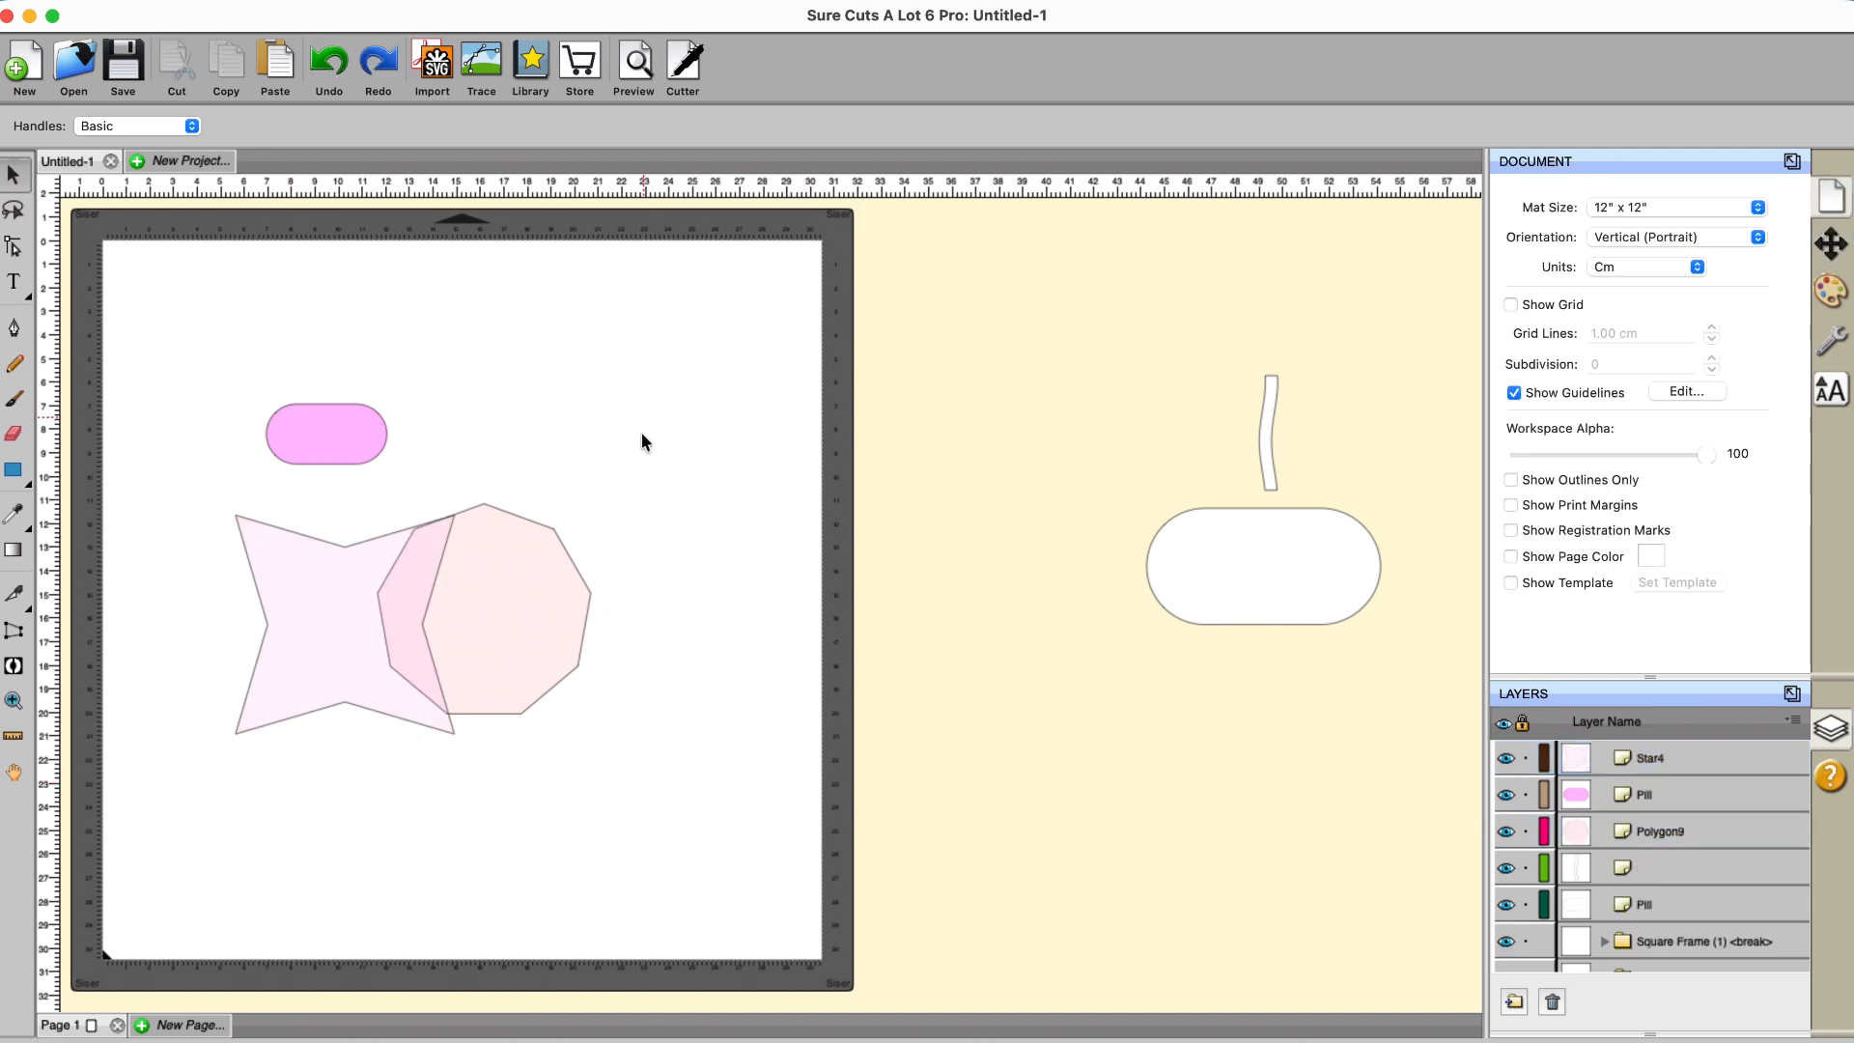
Step: Shrink the nonagon slightly and move it so it overlaps only the star's lower-right point
{"action": "left_click", "coordinate": [592, 606]}
{"action": "left_click_drag", "start_coordinate": [609, 730], "coordinate": [586, 697]}
{"action": "left_click_drag", "start_coordinate": [526, 604], "coordinate": [558, 717]}
Step: Try a Union of the star and the smaller nonagon overlapping its lower-right point, and undo it
{"action": "left_click_drag", "start_coordinate": [153, 487], "coordinate": [744, 924]}
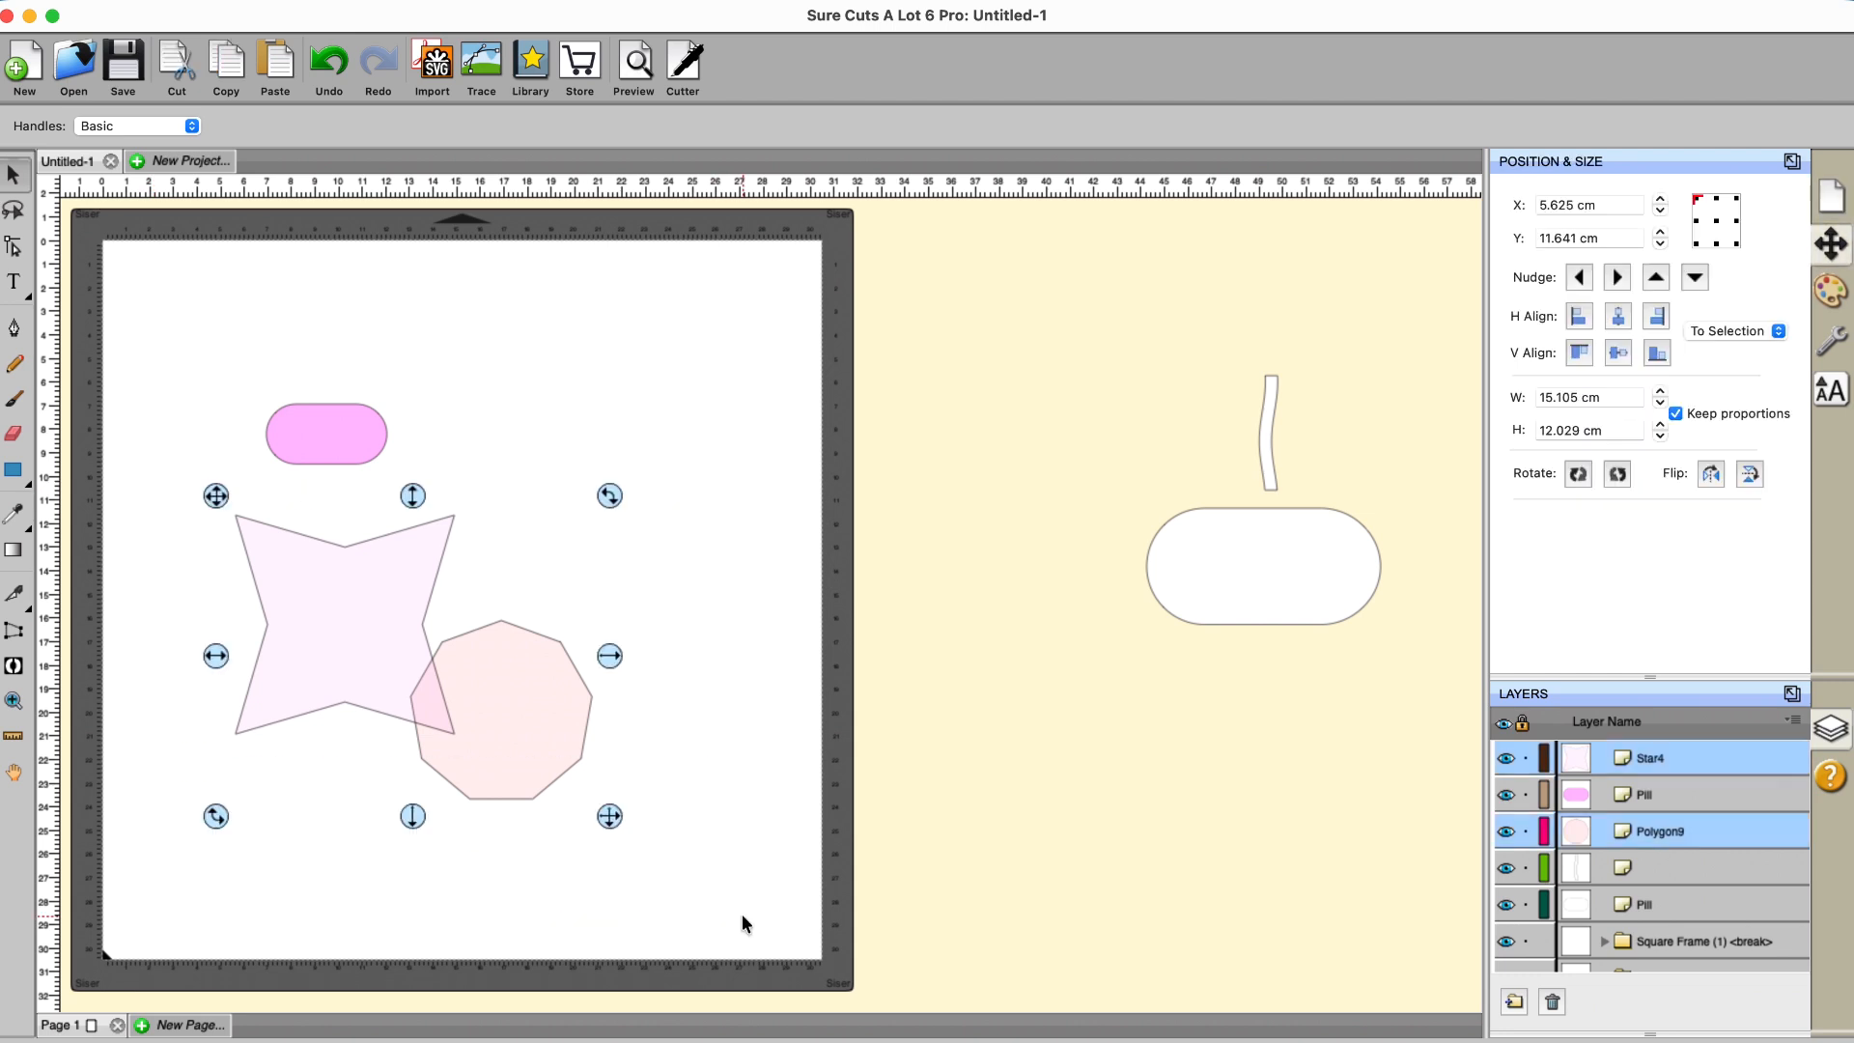
{"action": "left_click", "coordinate": [413, 2]}
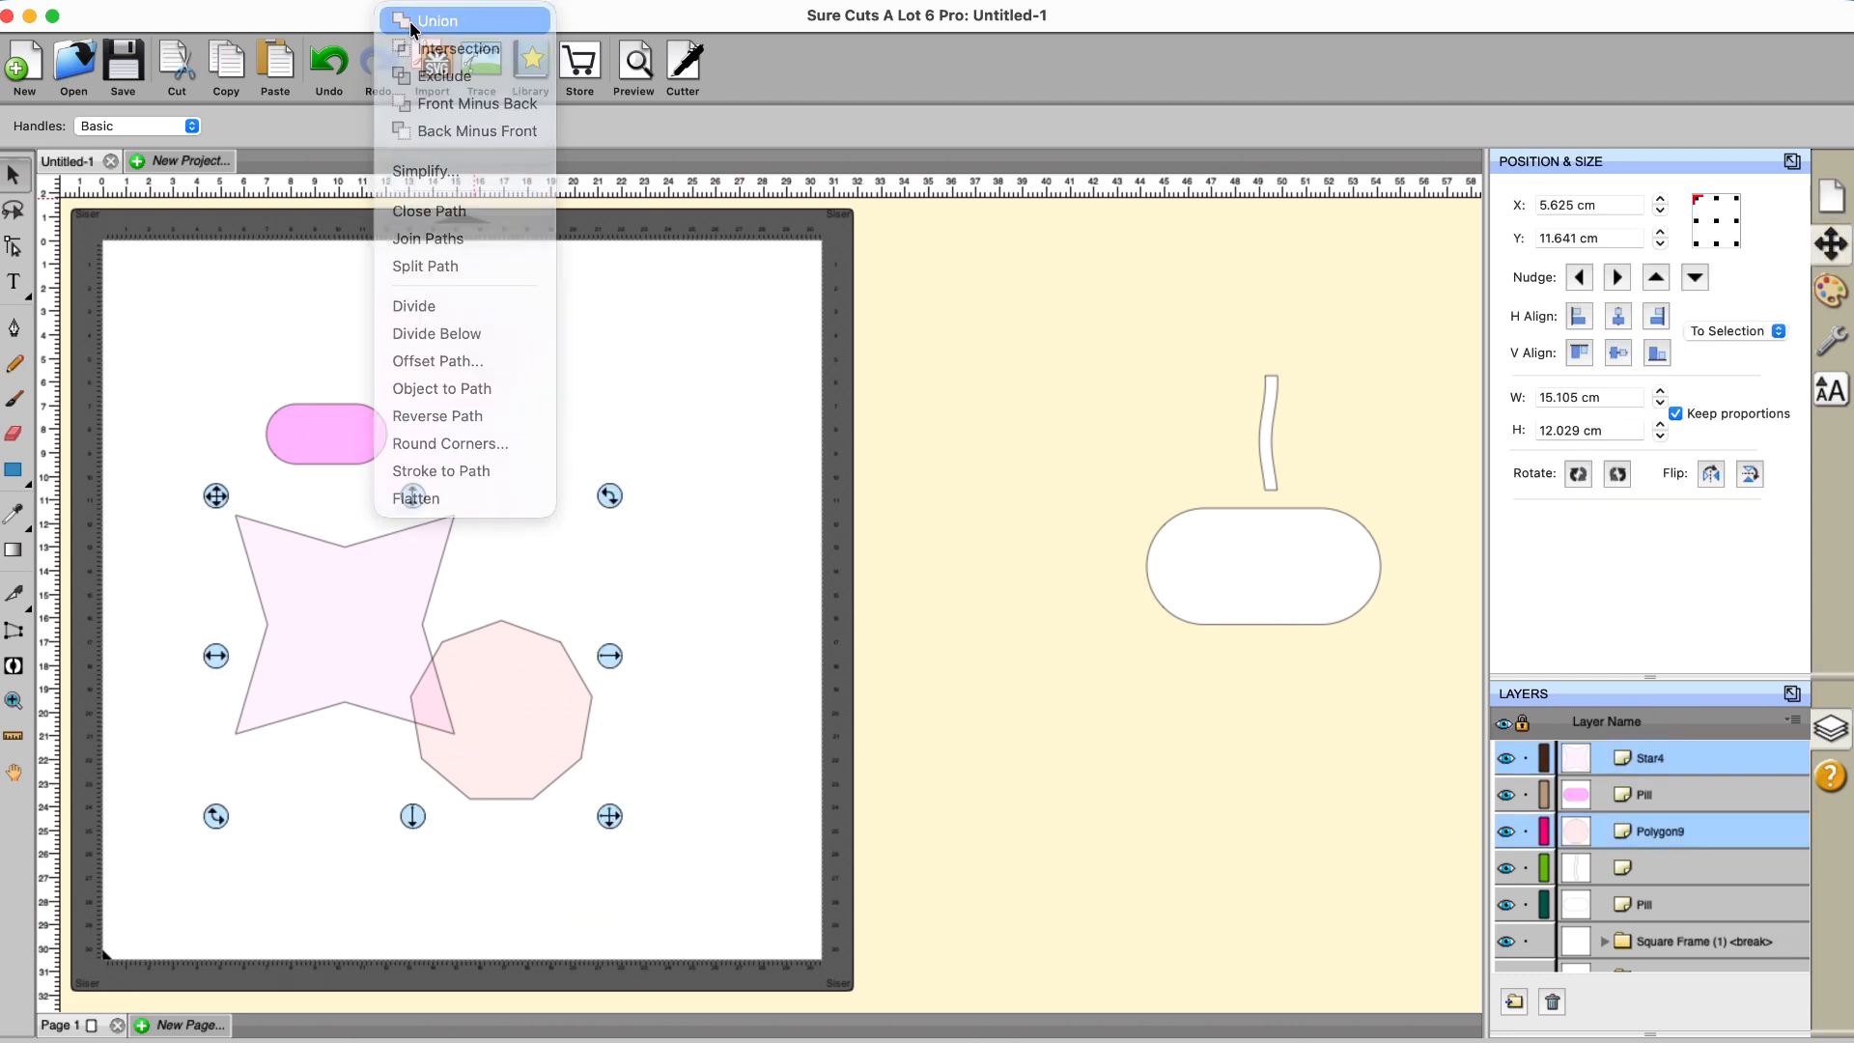
{"action": "left_click", "coordinate": [425, 21]}
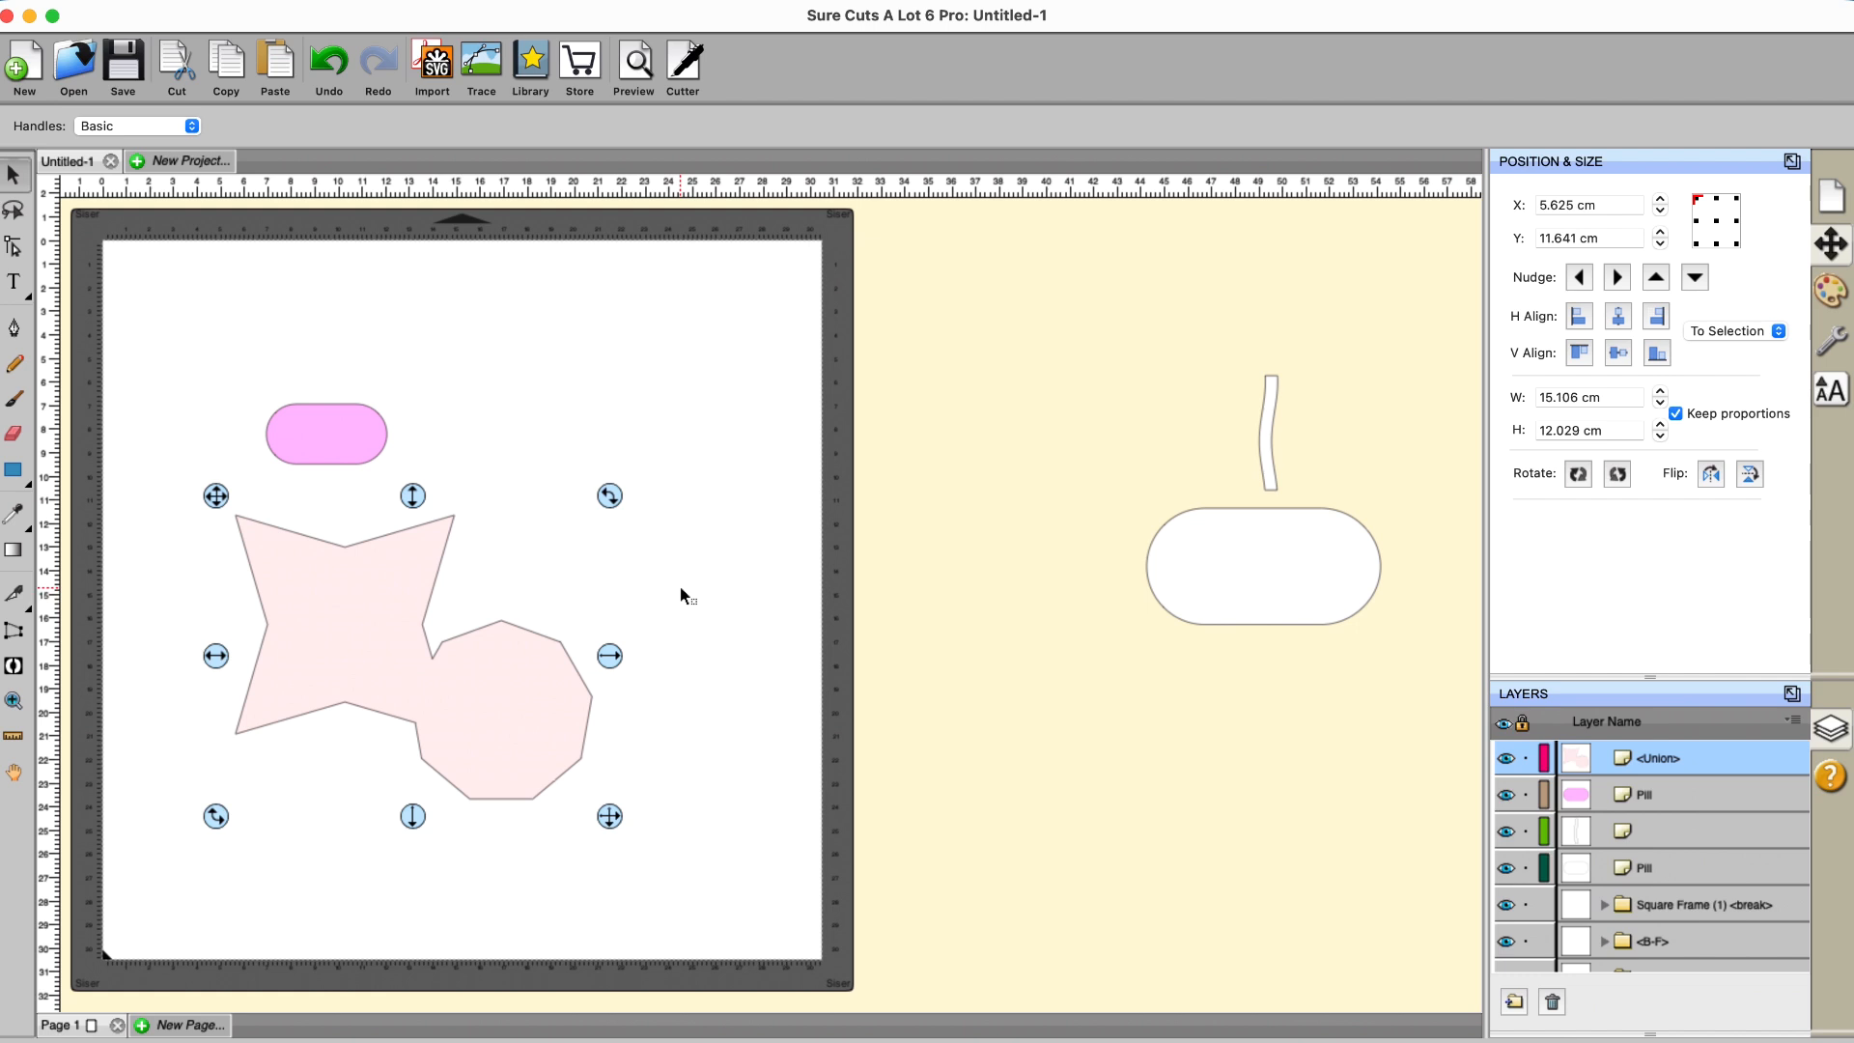
{"action": "left_click", "coordinate": [328, 64]}
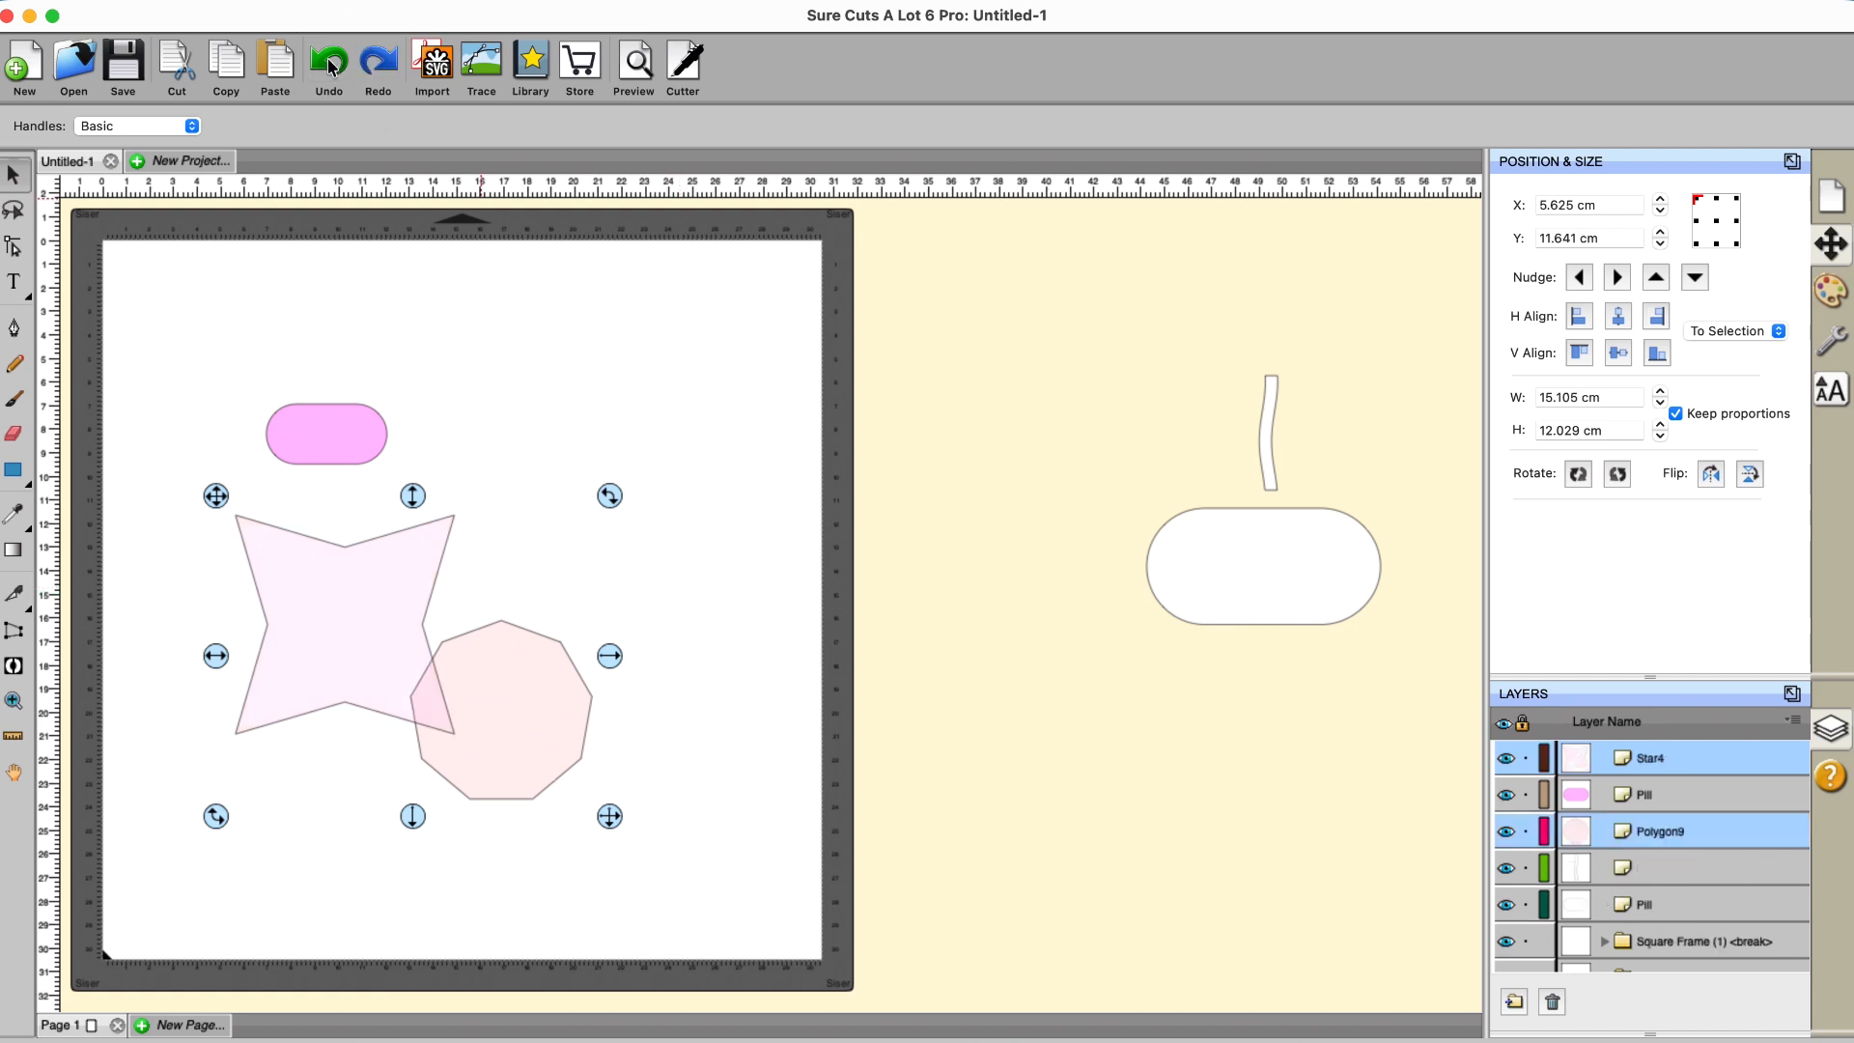
{"action": "left_click", "coordinate": [734, 606]}
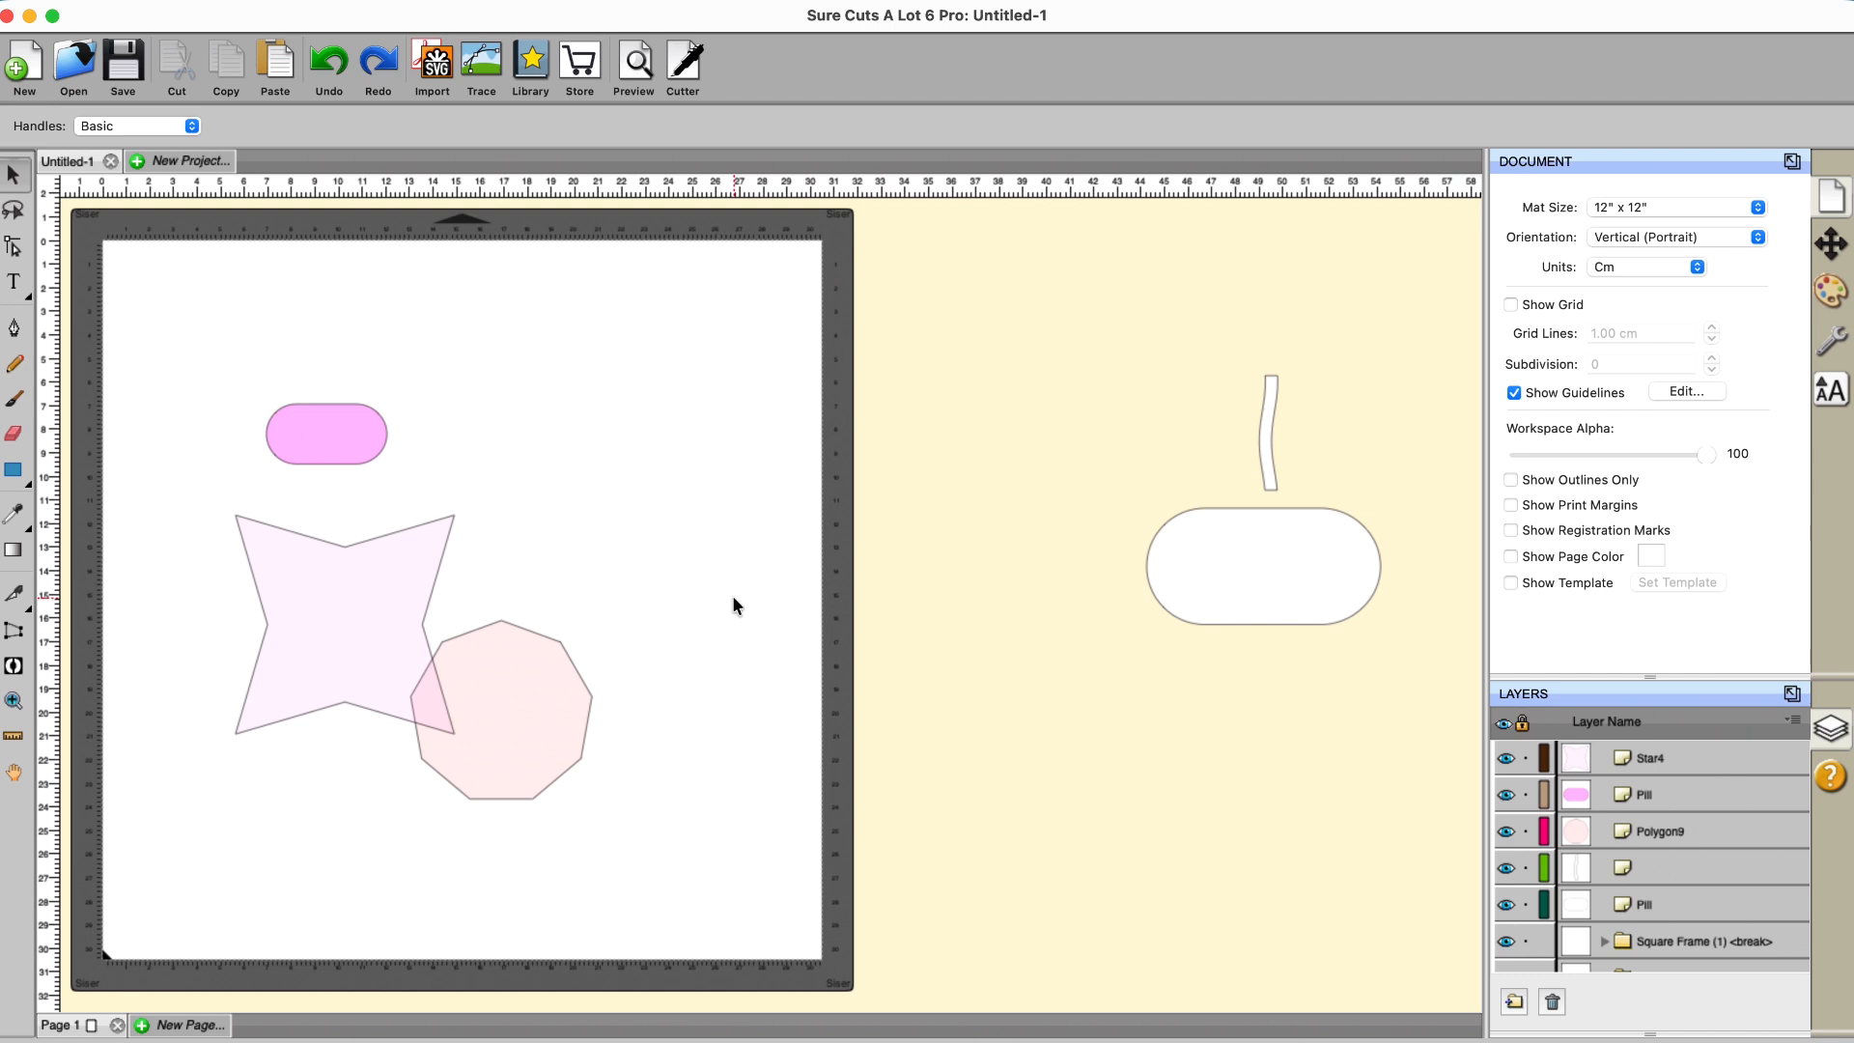
Step: Copy the overlapping star and nonagon and paste a duplicate of the pair
{"action": "left_click_drag", "start_coordinate": [150, 478], "coordinate": [751, 877]}
{"action": "right_click", "coordinate": [381, 616]}
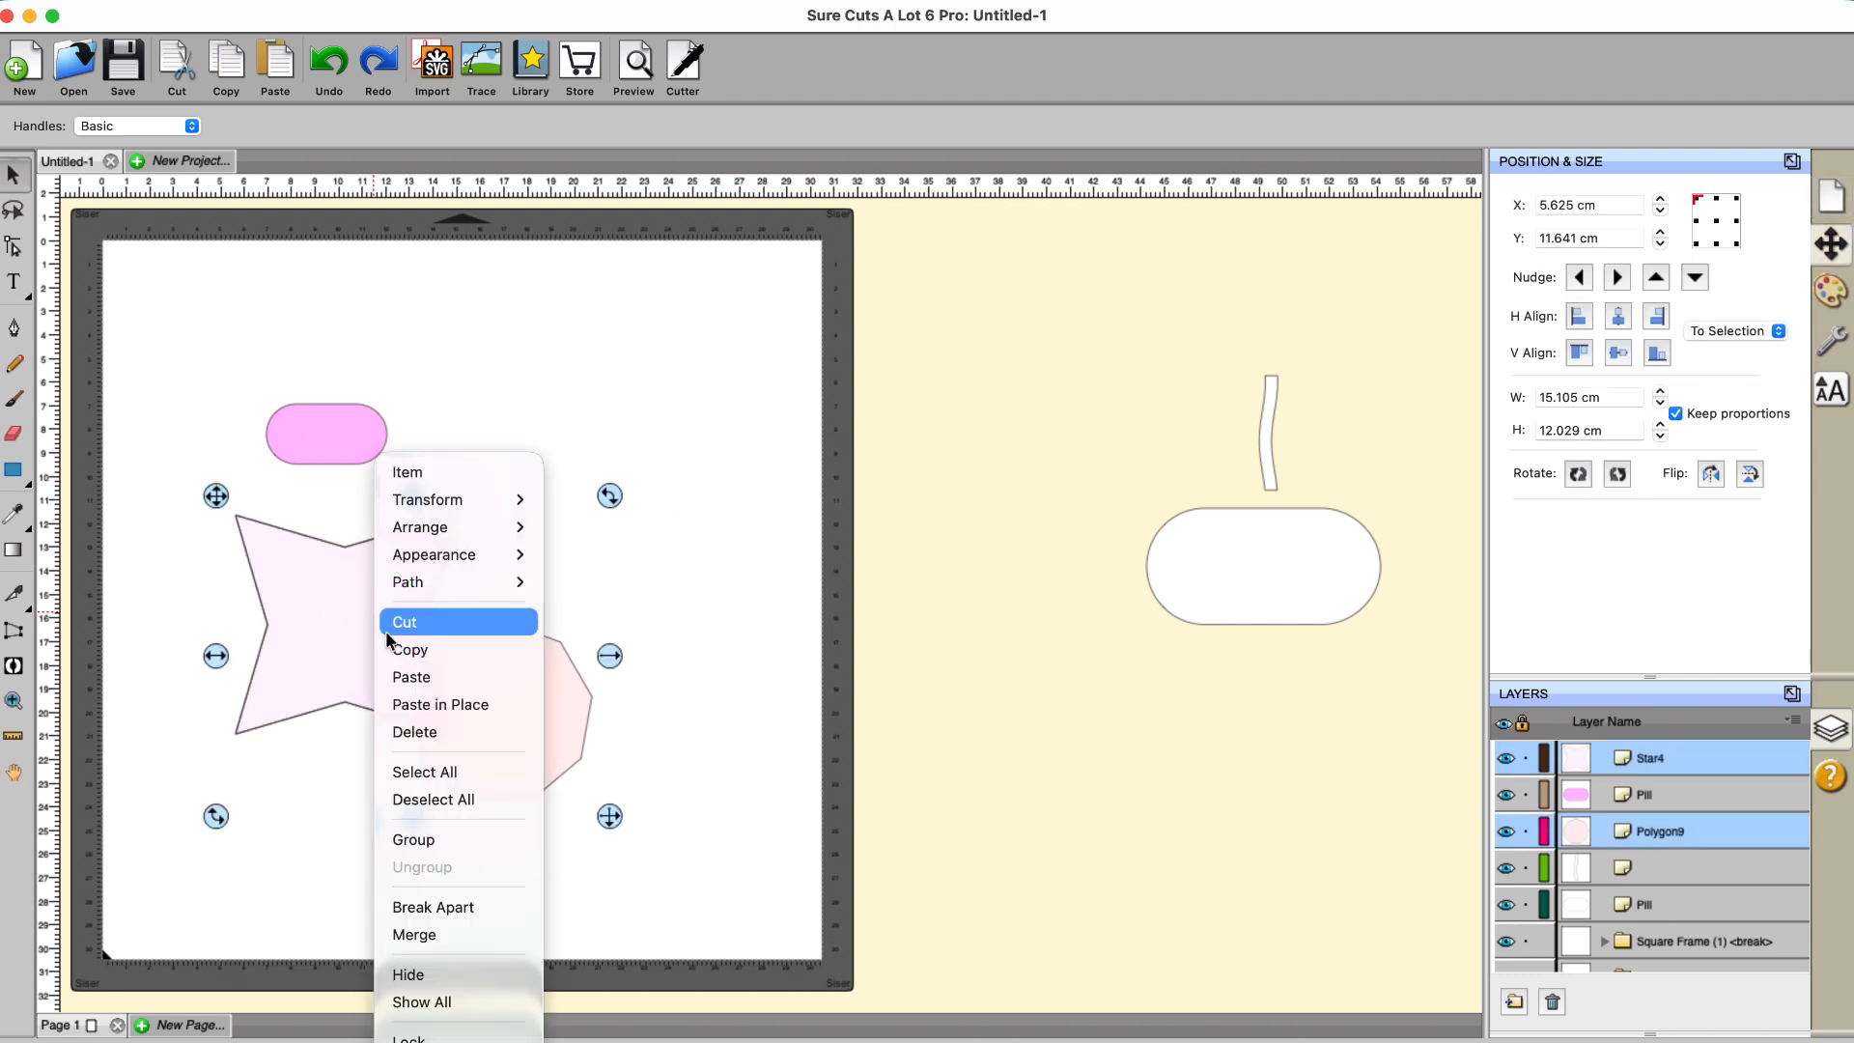
{"action": "left_click", "coordinate": [401, 649]}
{"action": "right_click", "coordinate": [957, 389]}
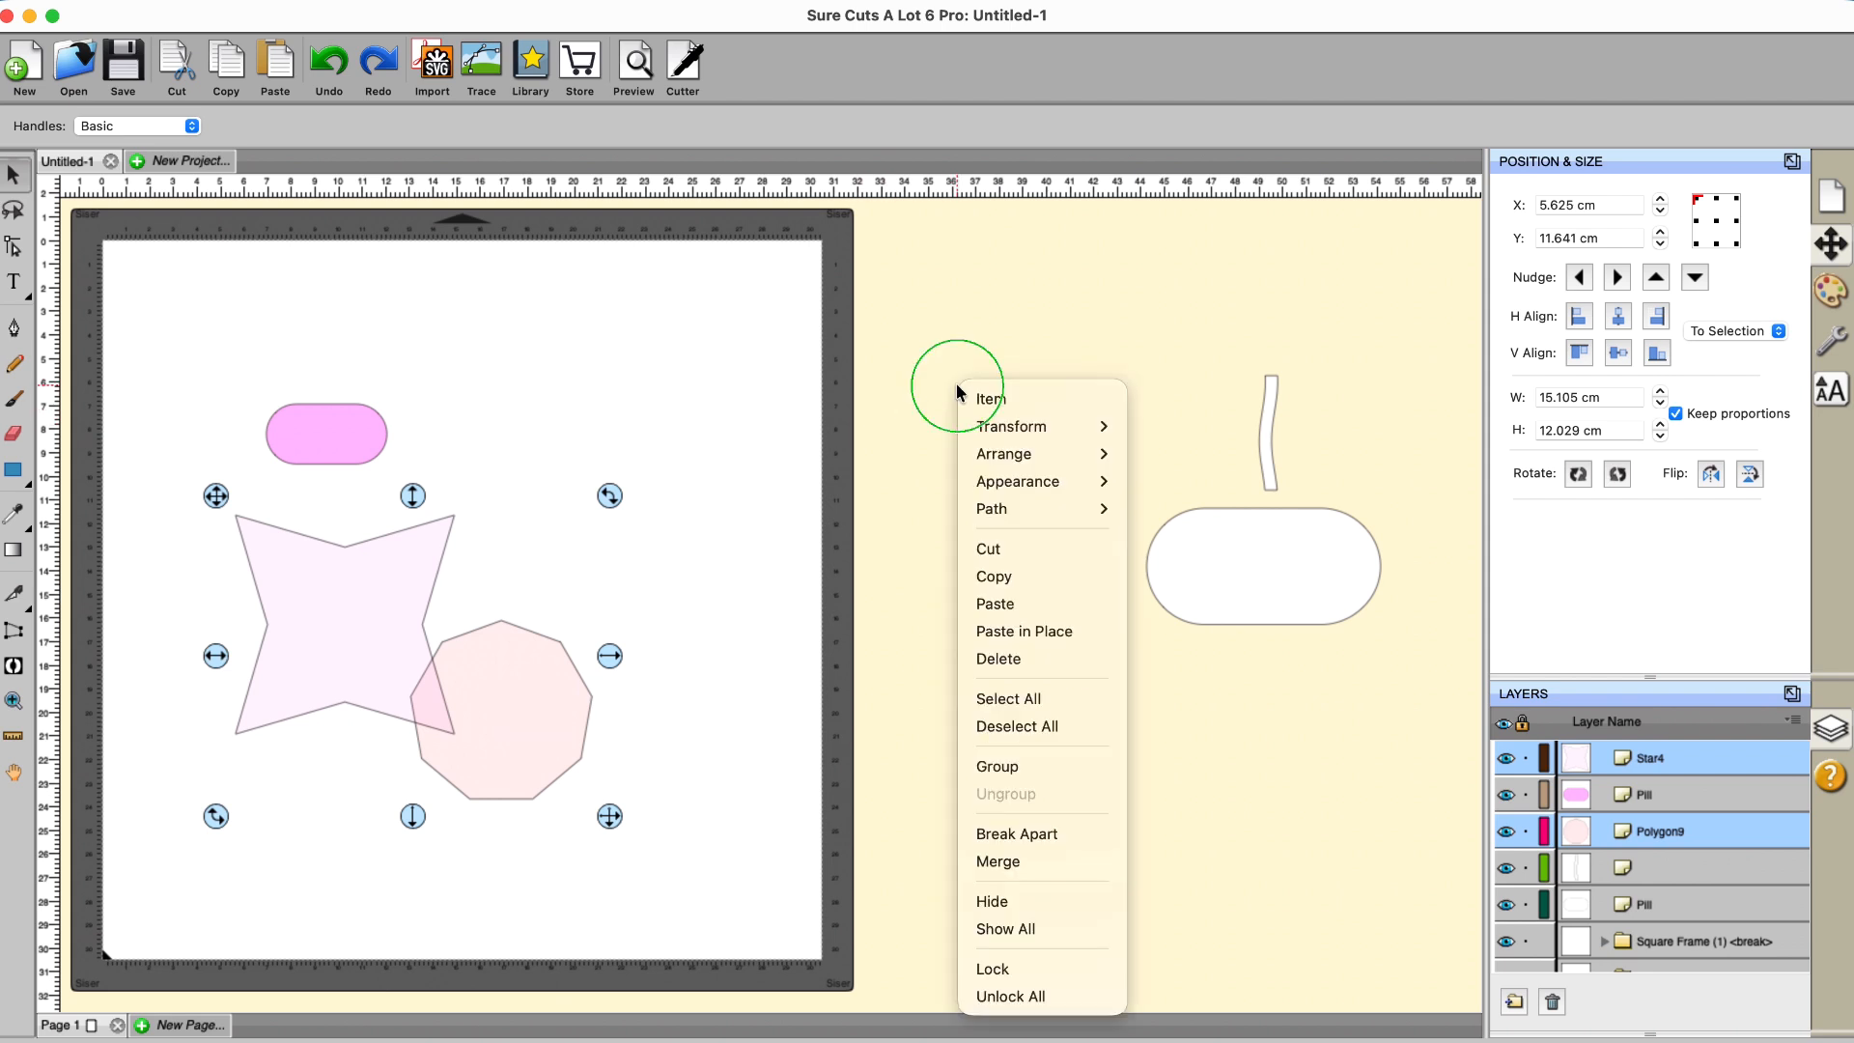
{"action": "left_click", "coordinate": [986, 604]}
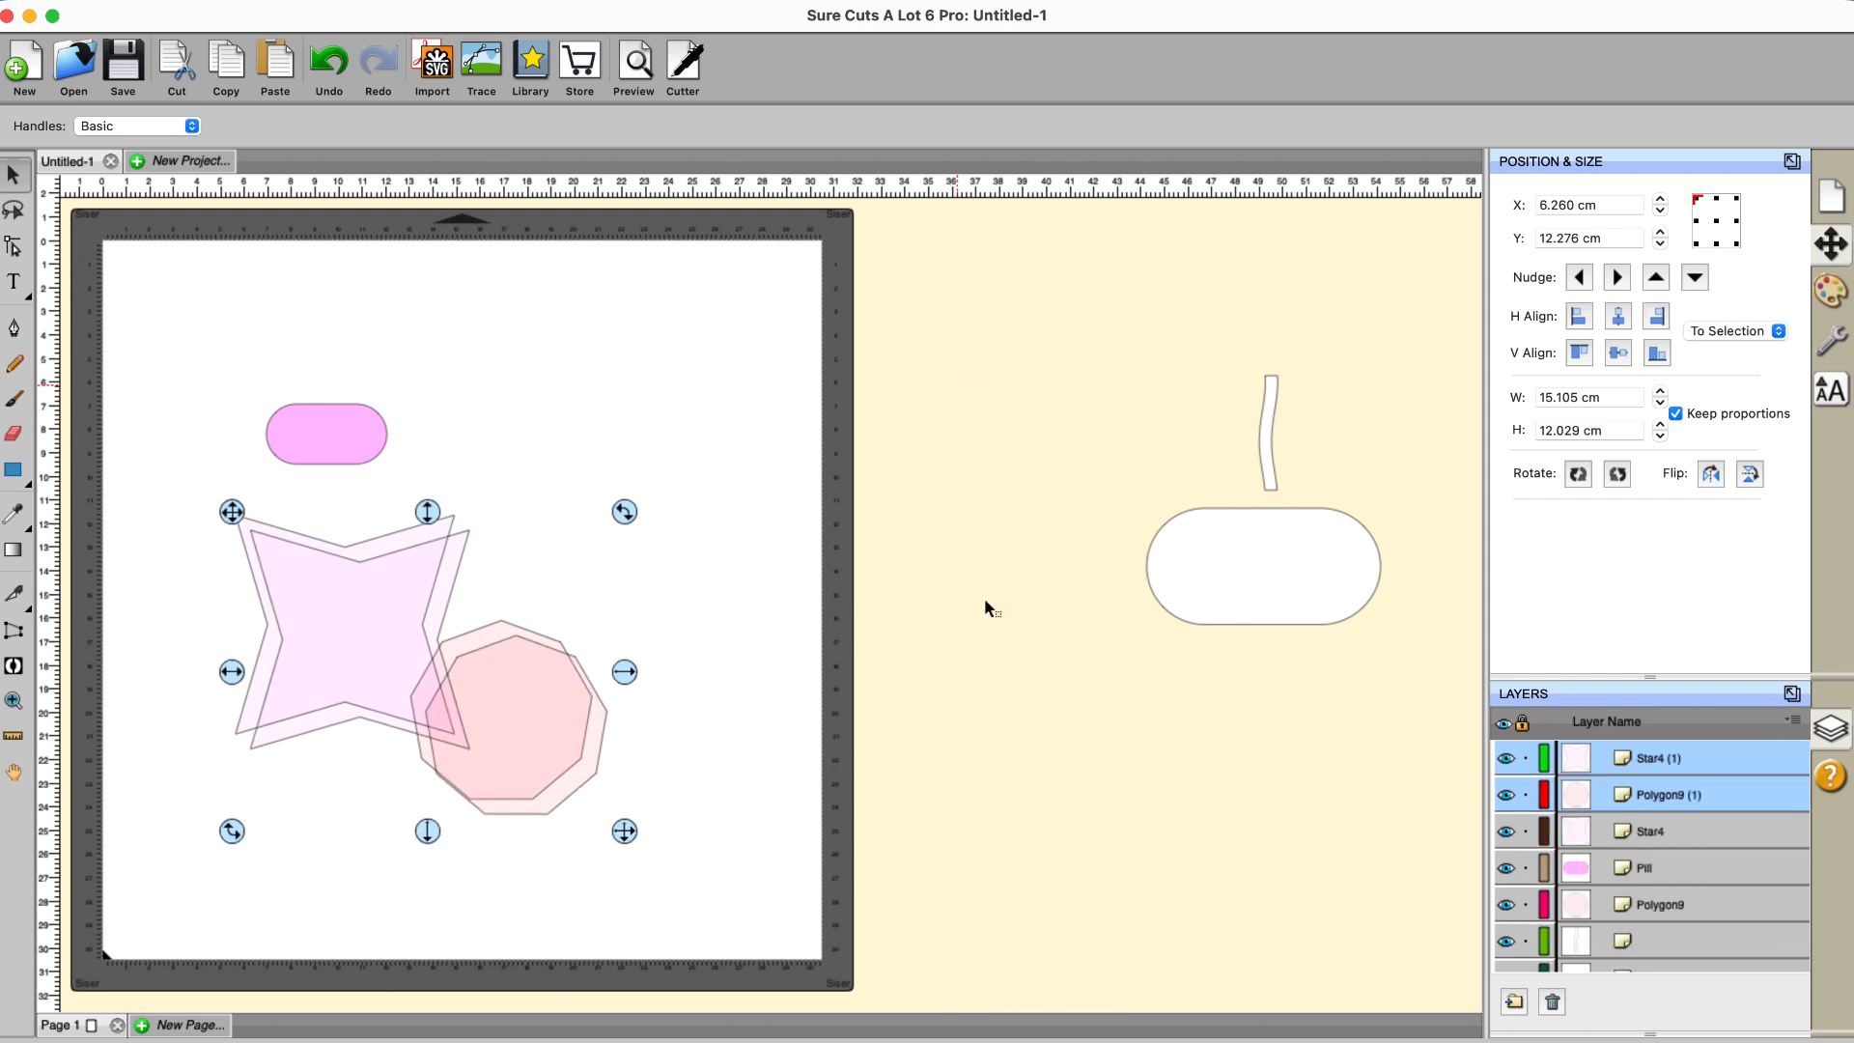
Step: Group the pasted star and nonagon and move the group off the mat into the empty area on its right
{"action": "right_click", "coordinate": [985, 604]}
{"action": "left_click", "coordinate": [1023, 839]}
{"action": "left_click_drag", "start_coordinate": [229, 512], "coordinate": [891, 265]}
{"action": "left_click", "coordinate": [1051, 923]}
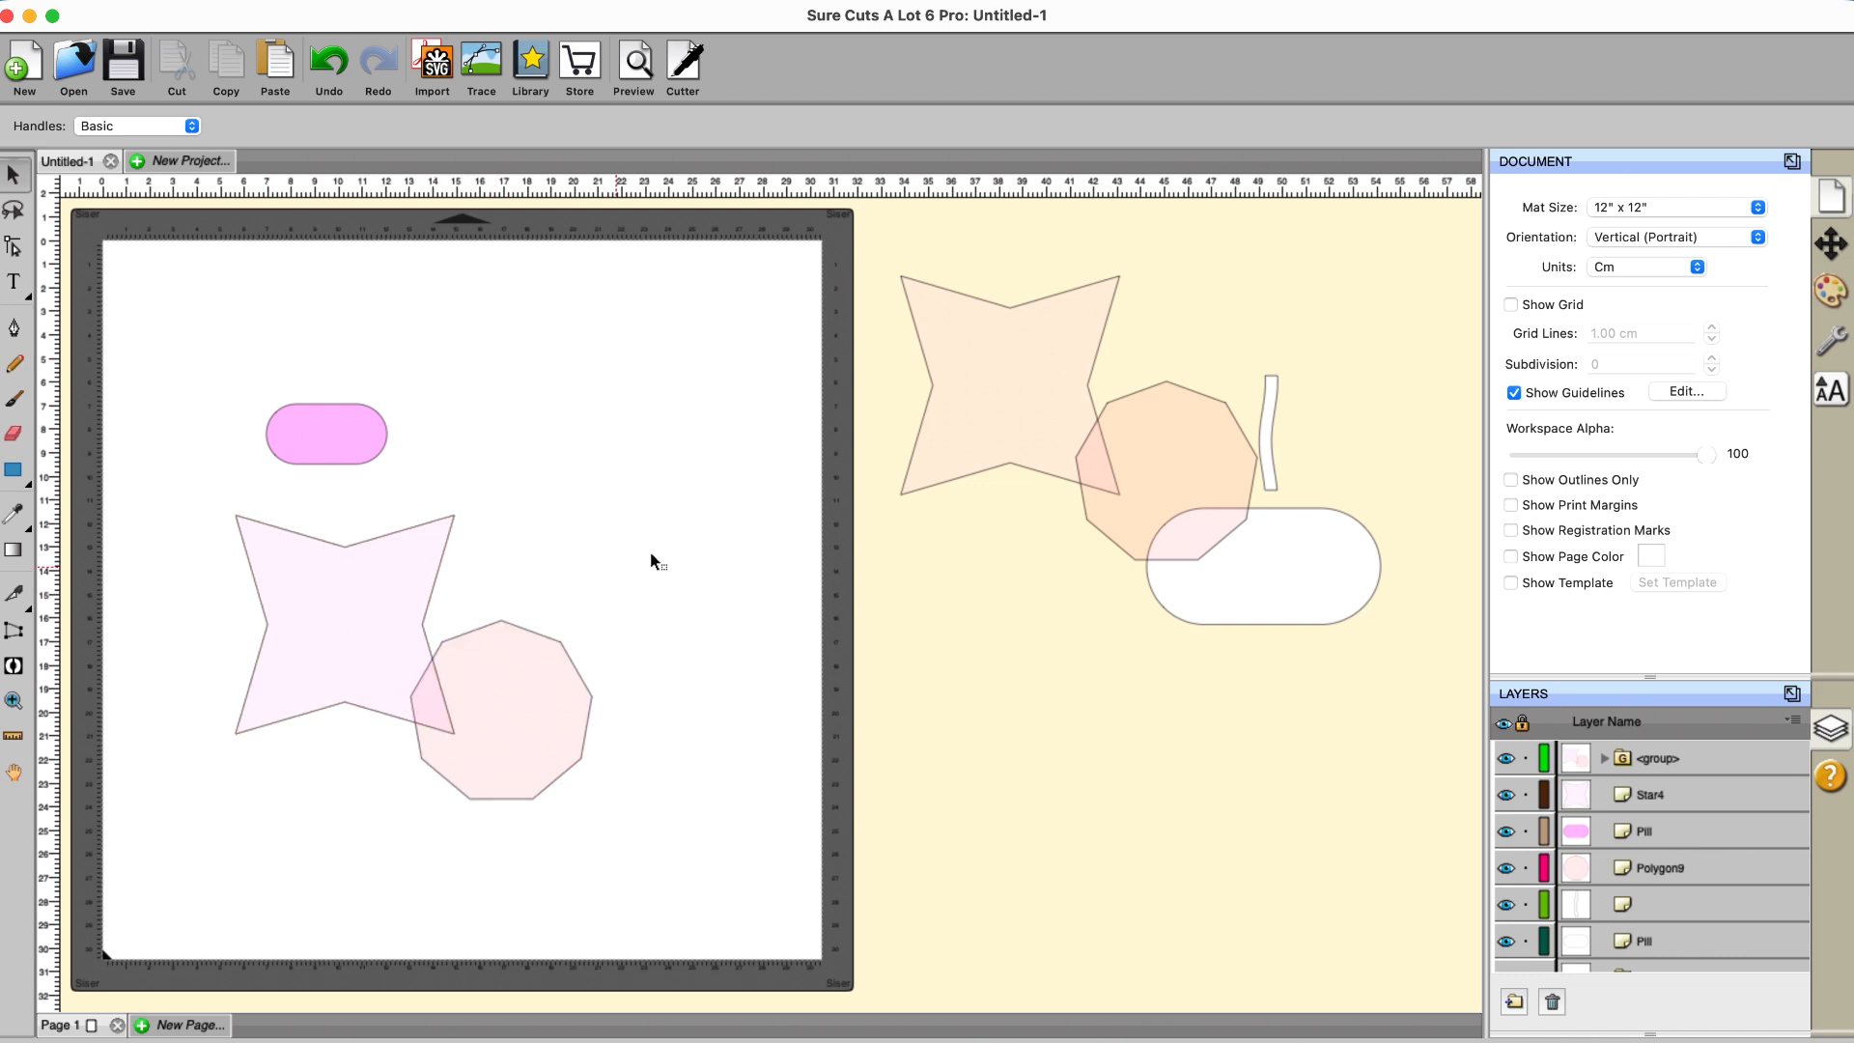
Step: Repeat the Union on the original star and nonagon on the mat, and undo it
{"action": "left_click_drag", "start_coordinate": [156, 454], "coordinate": [859, 958]}
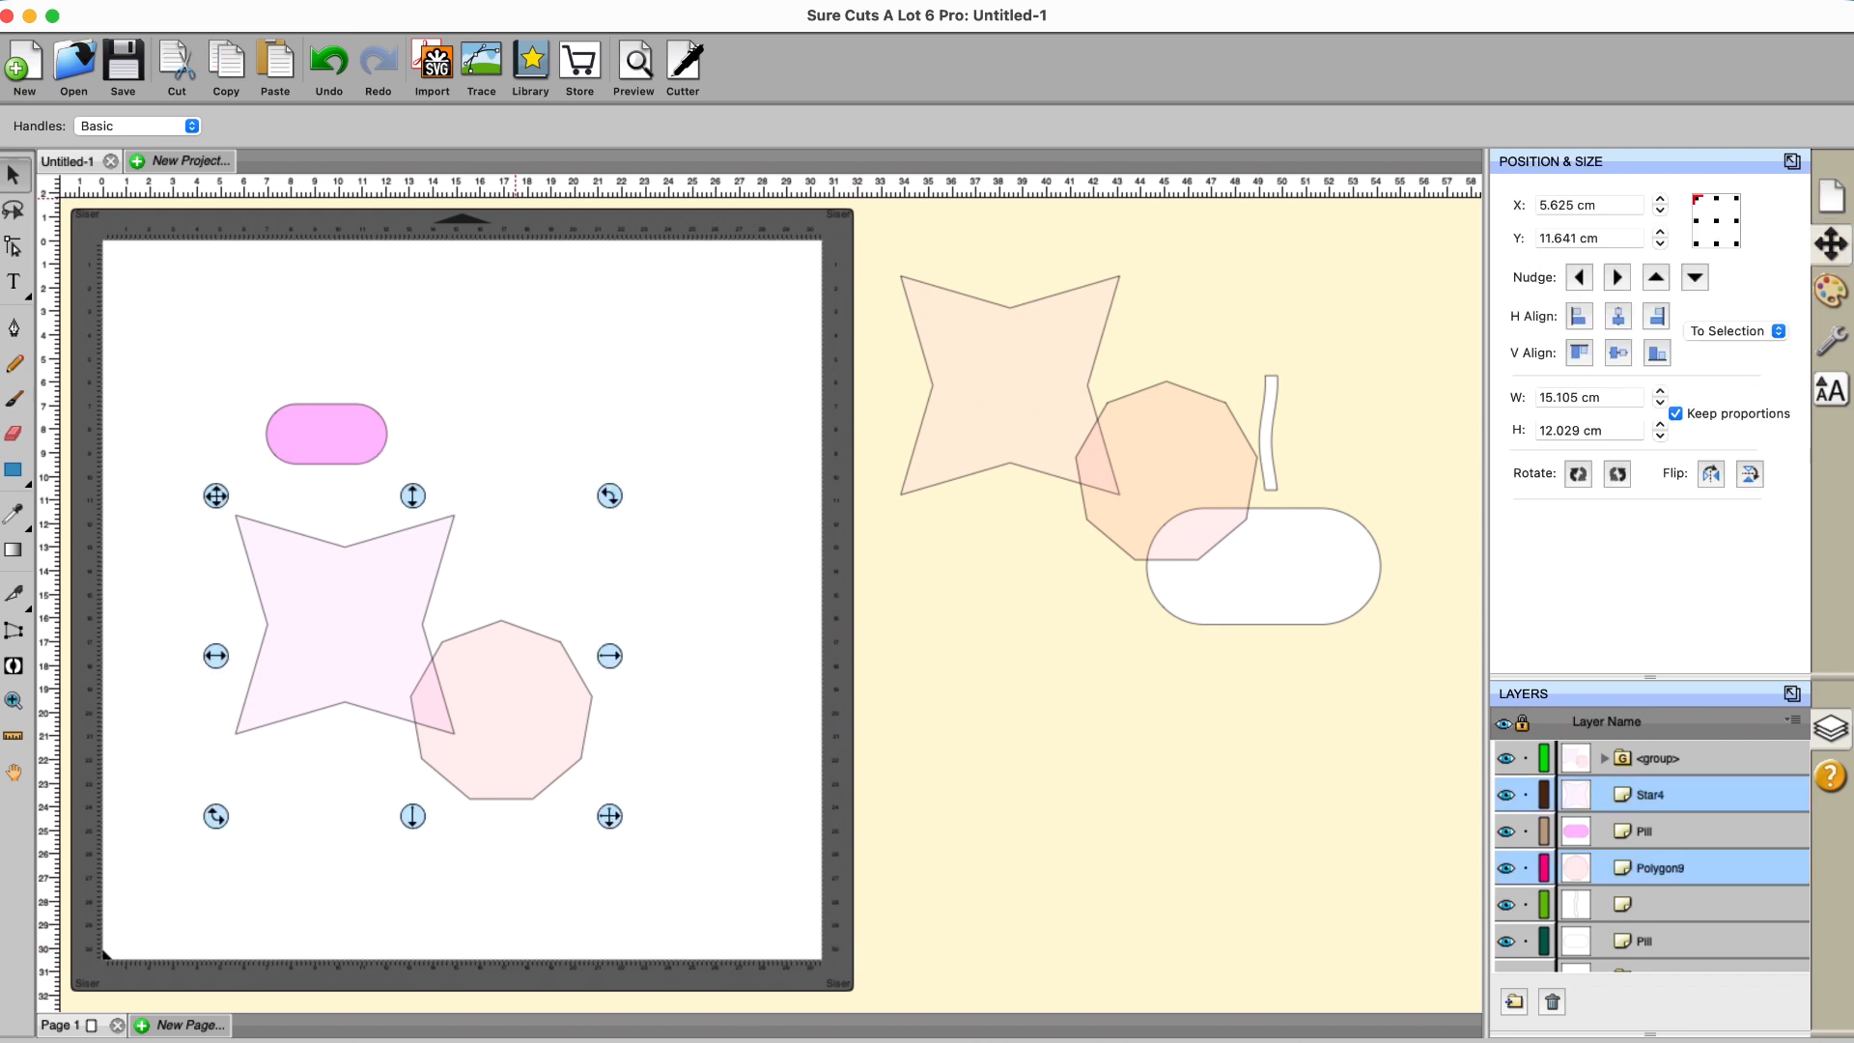
{"action": "left_click", "coordinate": [423, 2]}
{"action": "left_click", "coordinate": [426, 22]}
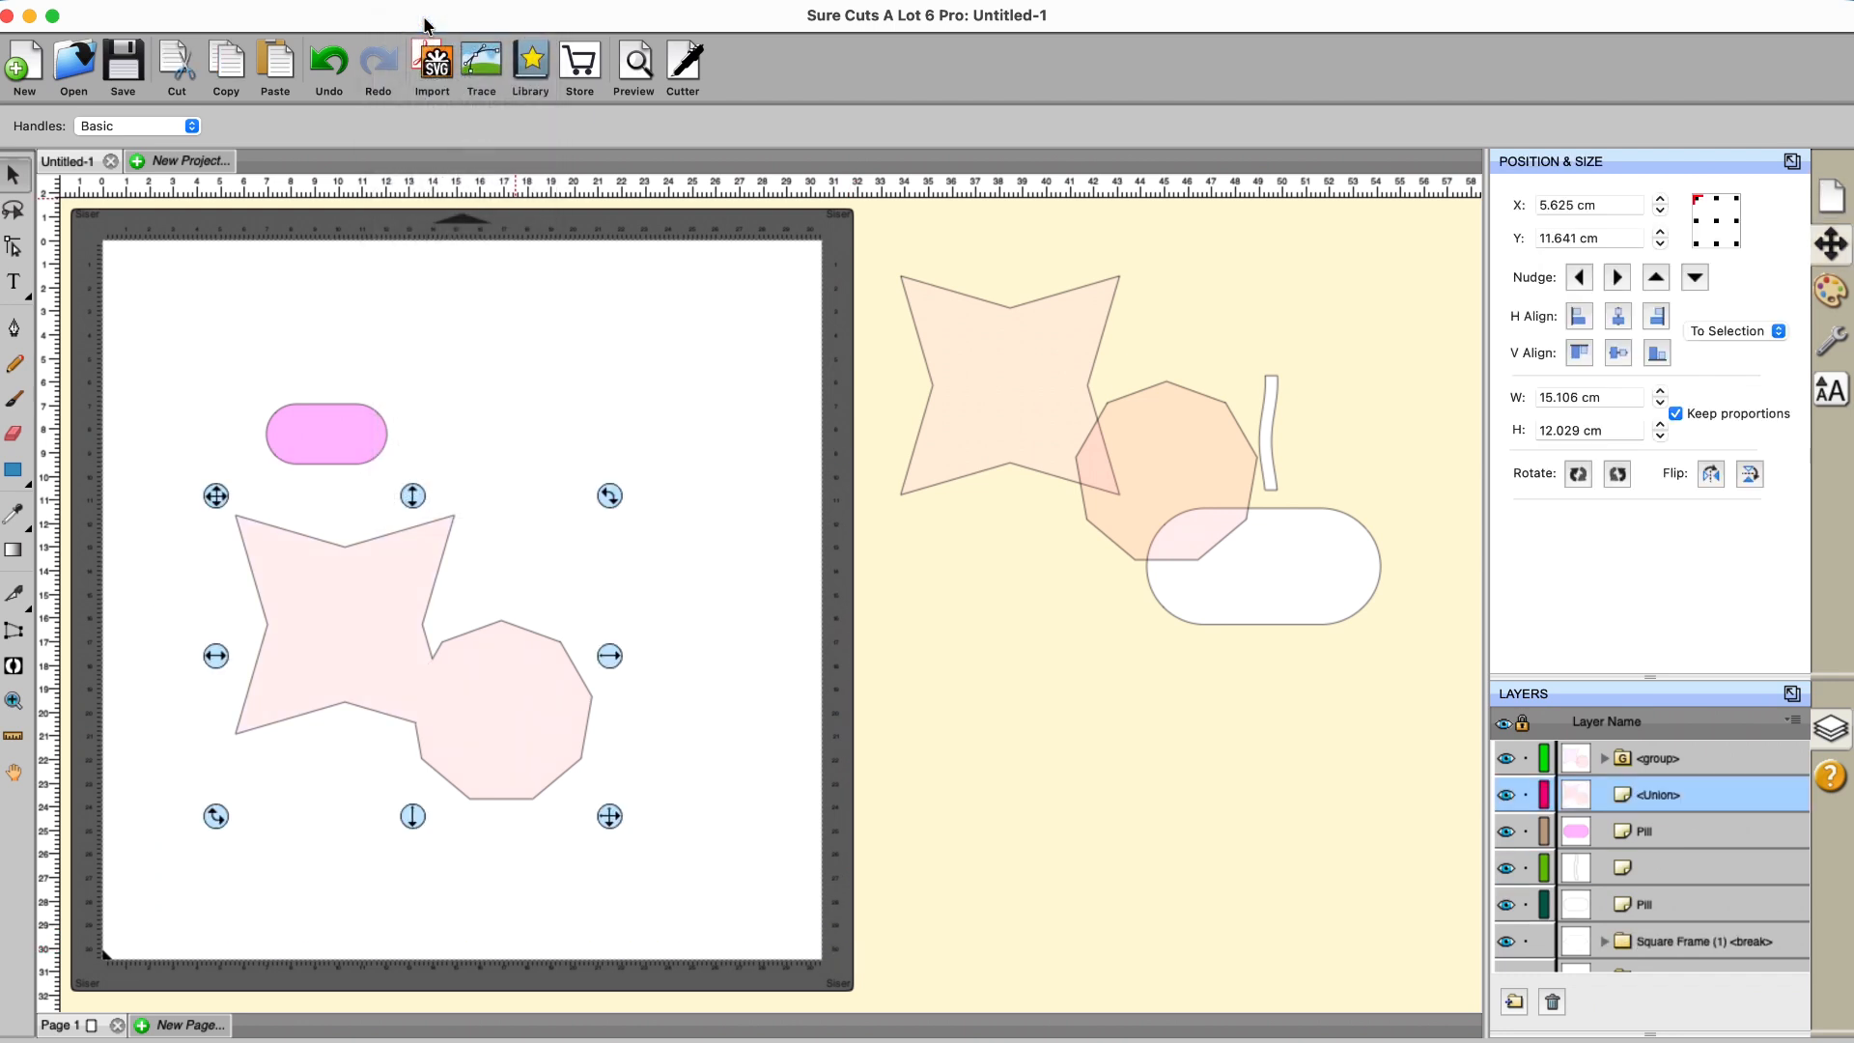
{"action": "left_click", "coordinate": [313, 64]}
{"action": "left_click", "coordinate": [612, 344]}
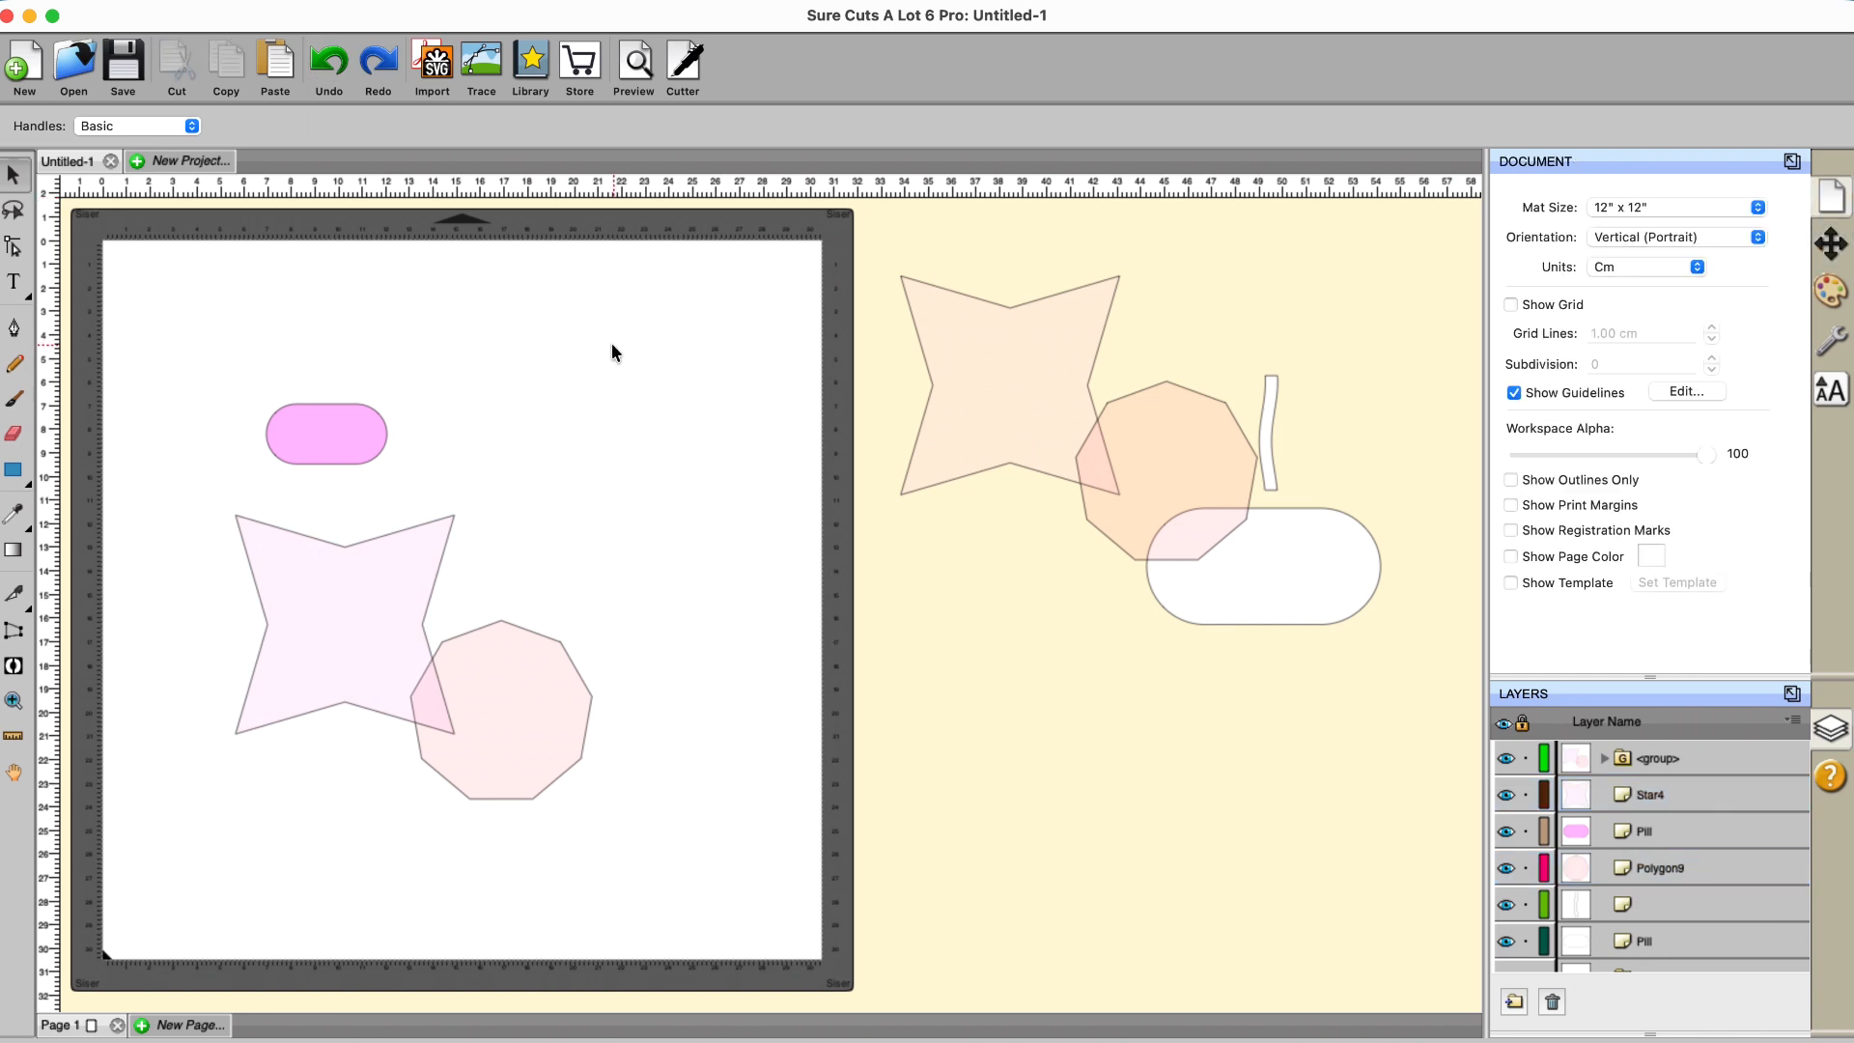
Step: Try an Intersection of the star and nonagon on the mat, and undo it
{"action": "left_click_drag", "start_coordinate": [138, 471], "coordinate": [774, 877]}
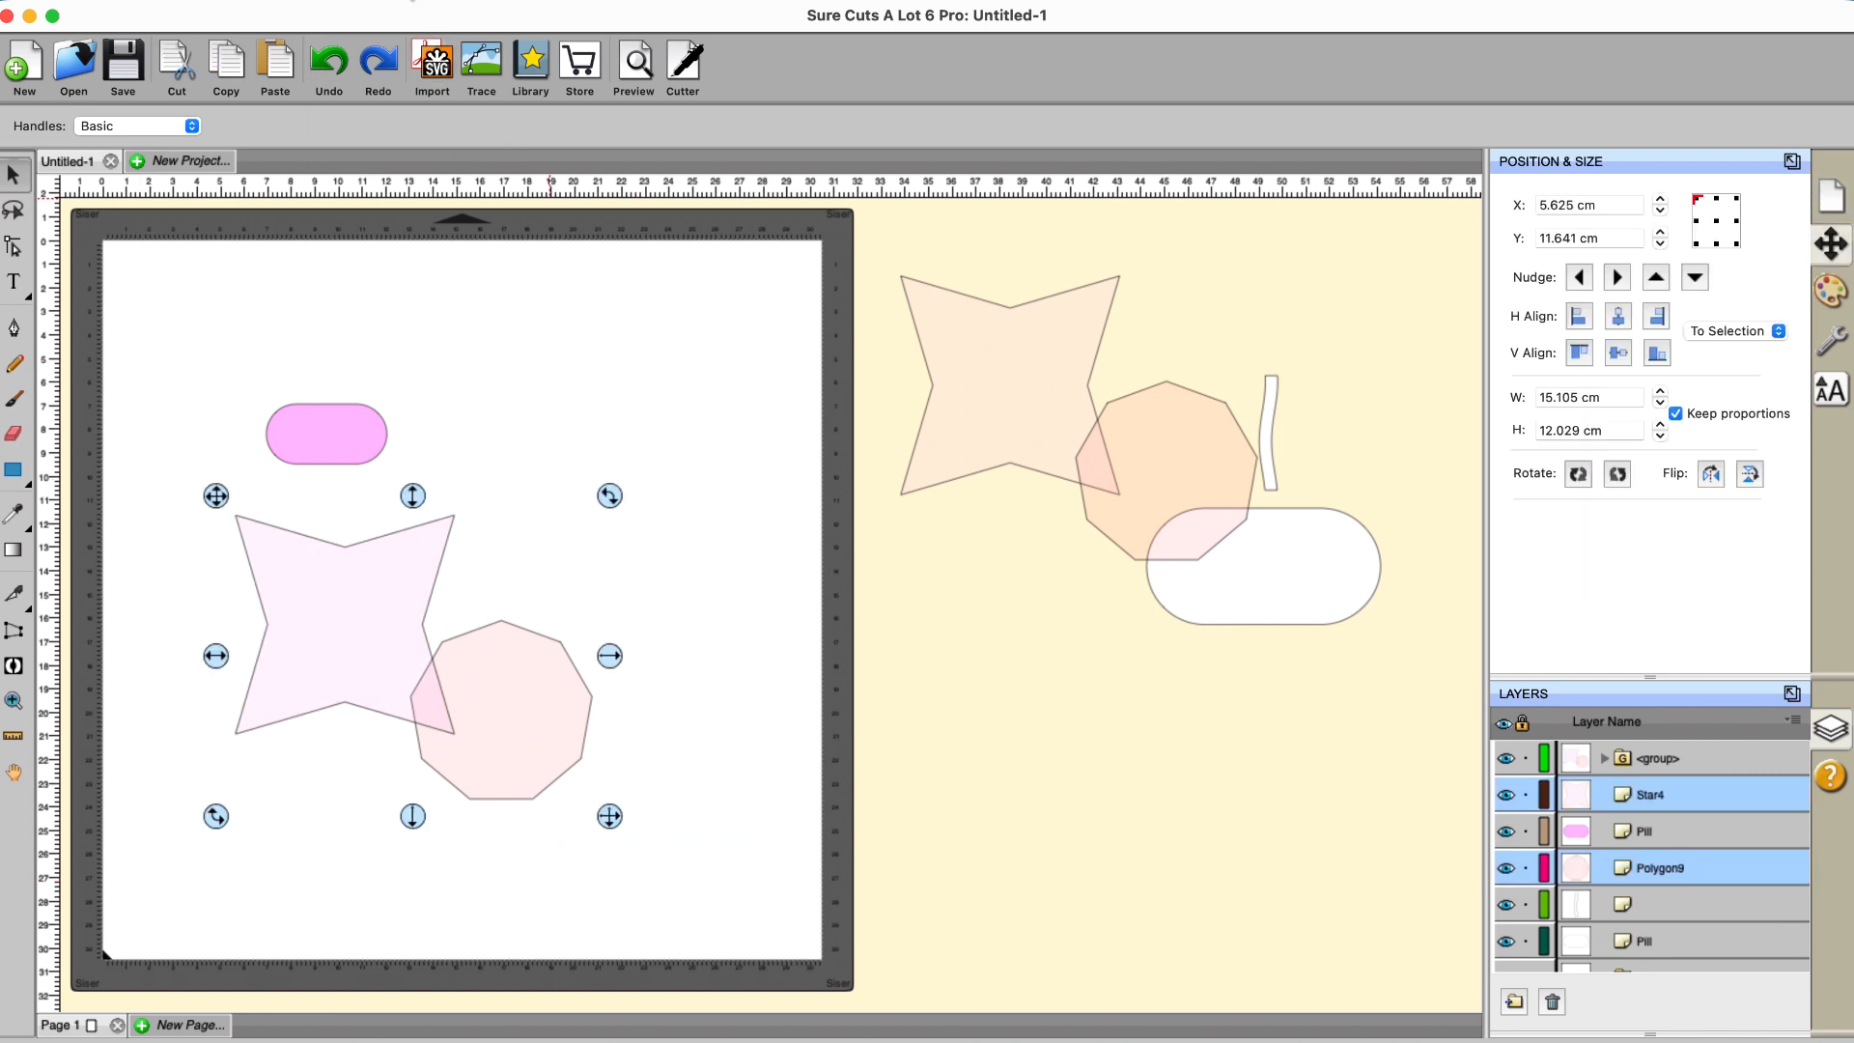
{"action": "left_click", "coordinate": [409, 6]}
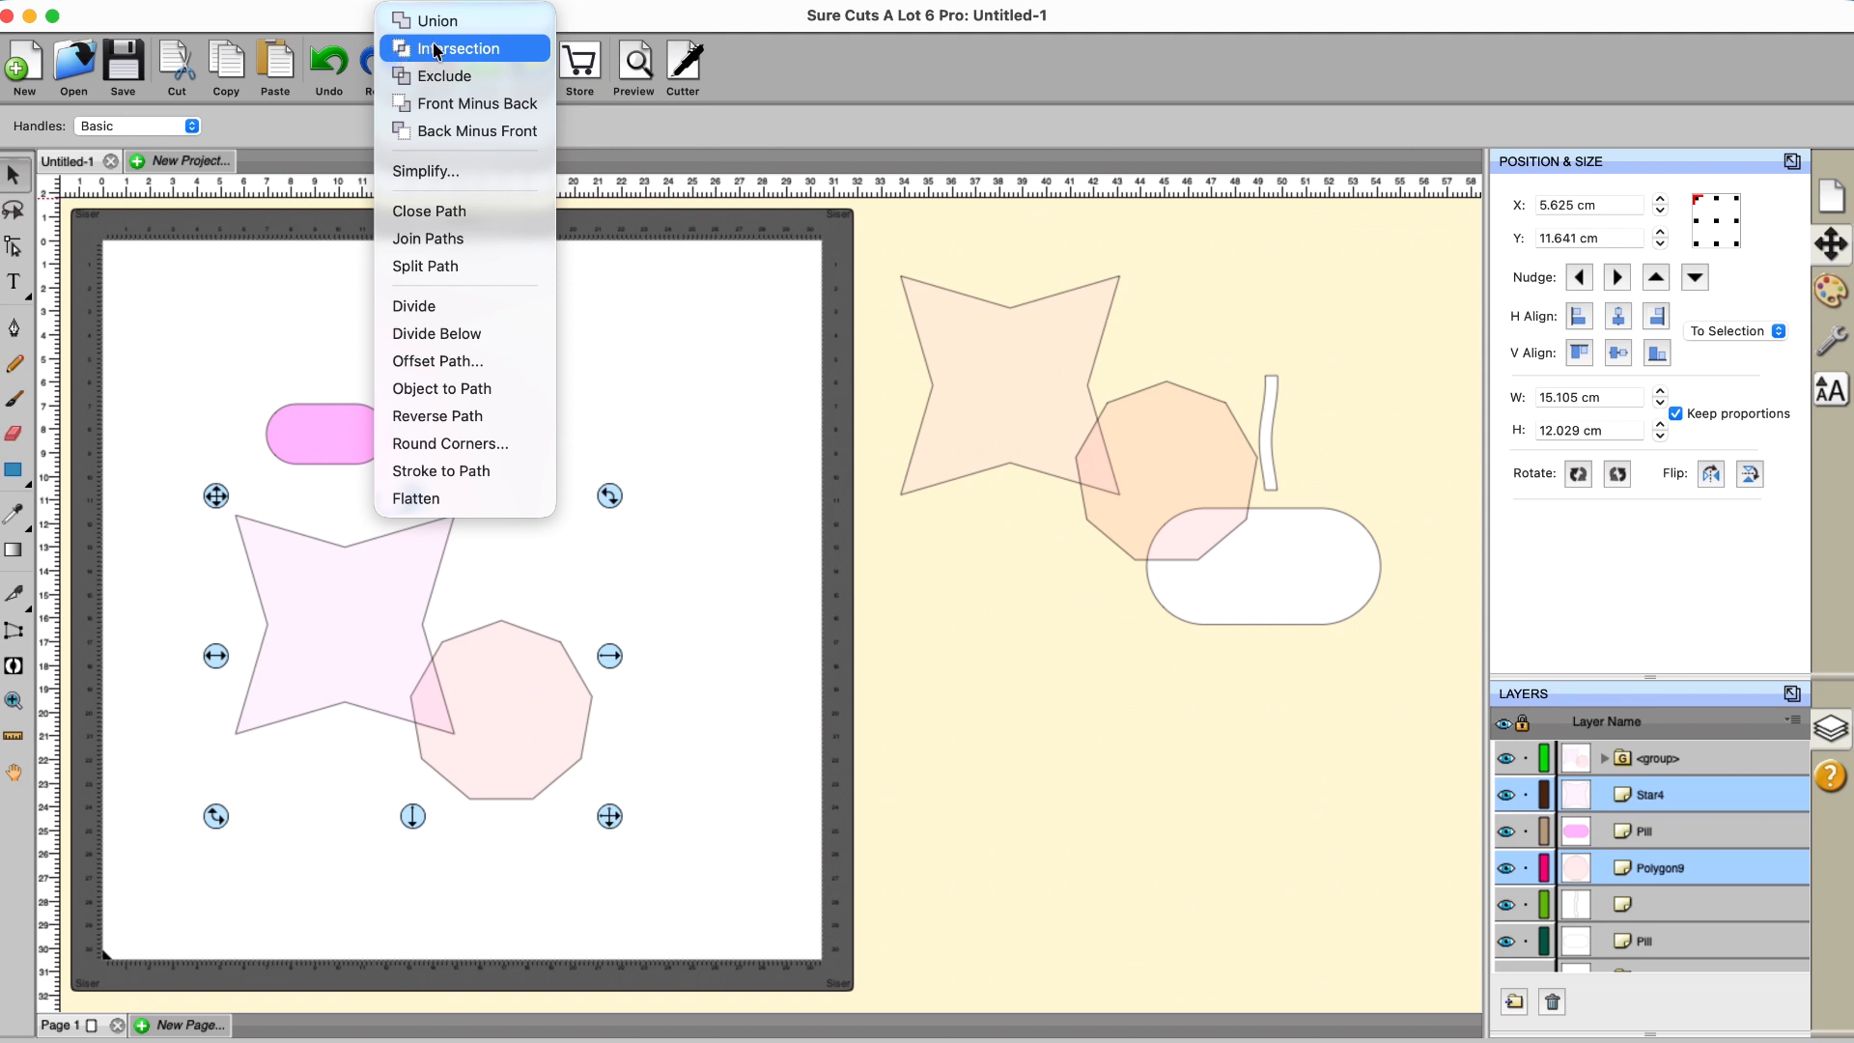
{"action": "left_click", "coordinate": [435, 48]}
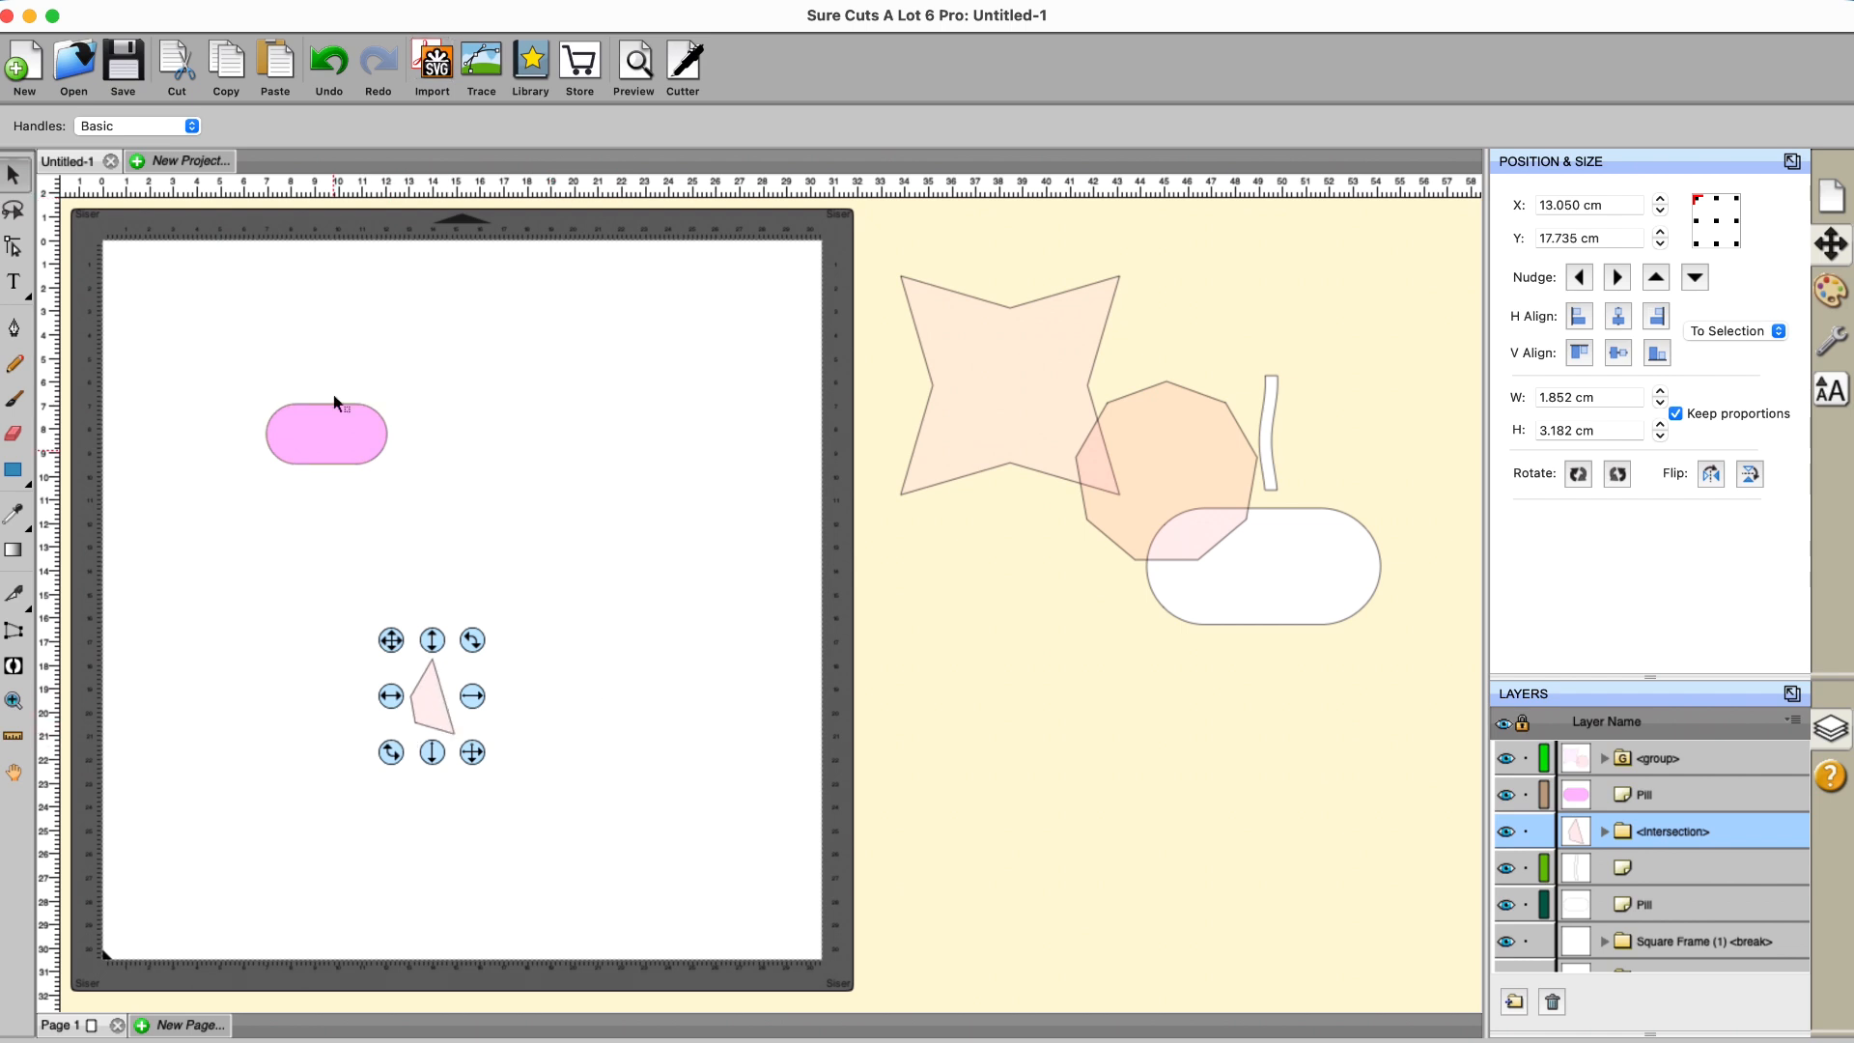
{"action": "left_click", "coordinate": [325, 72]}
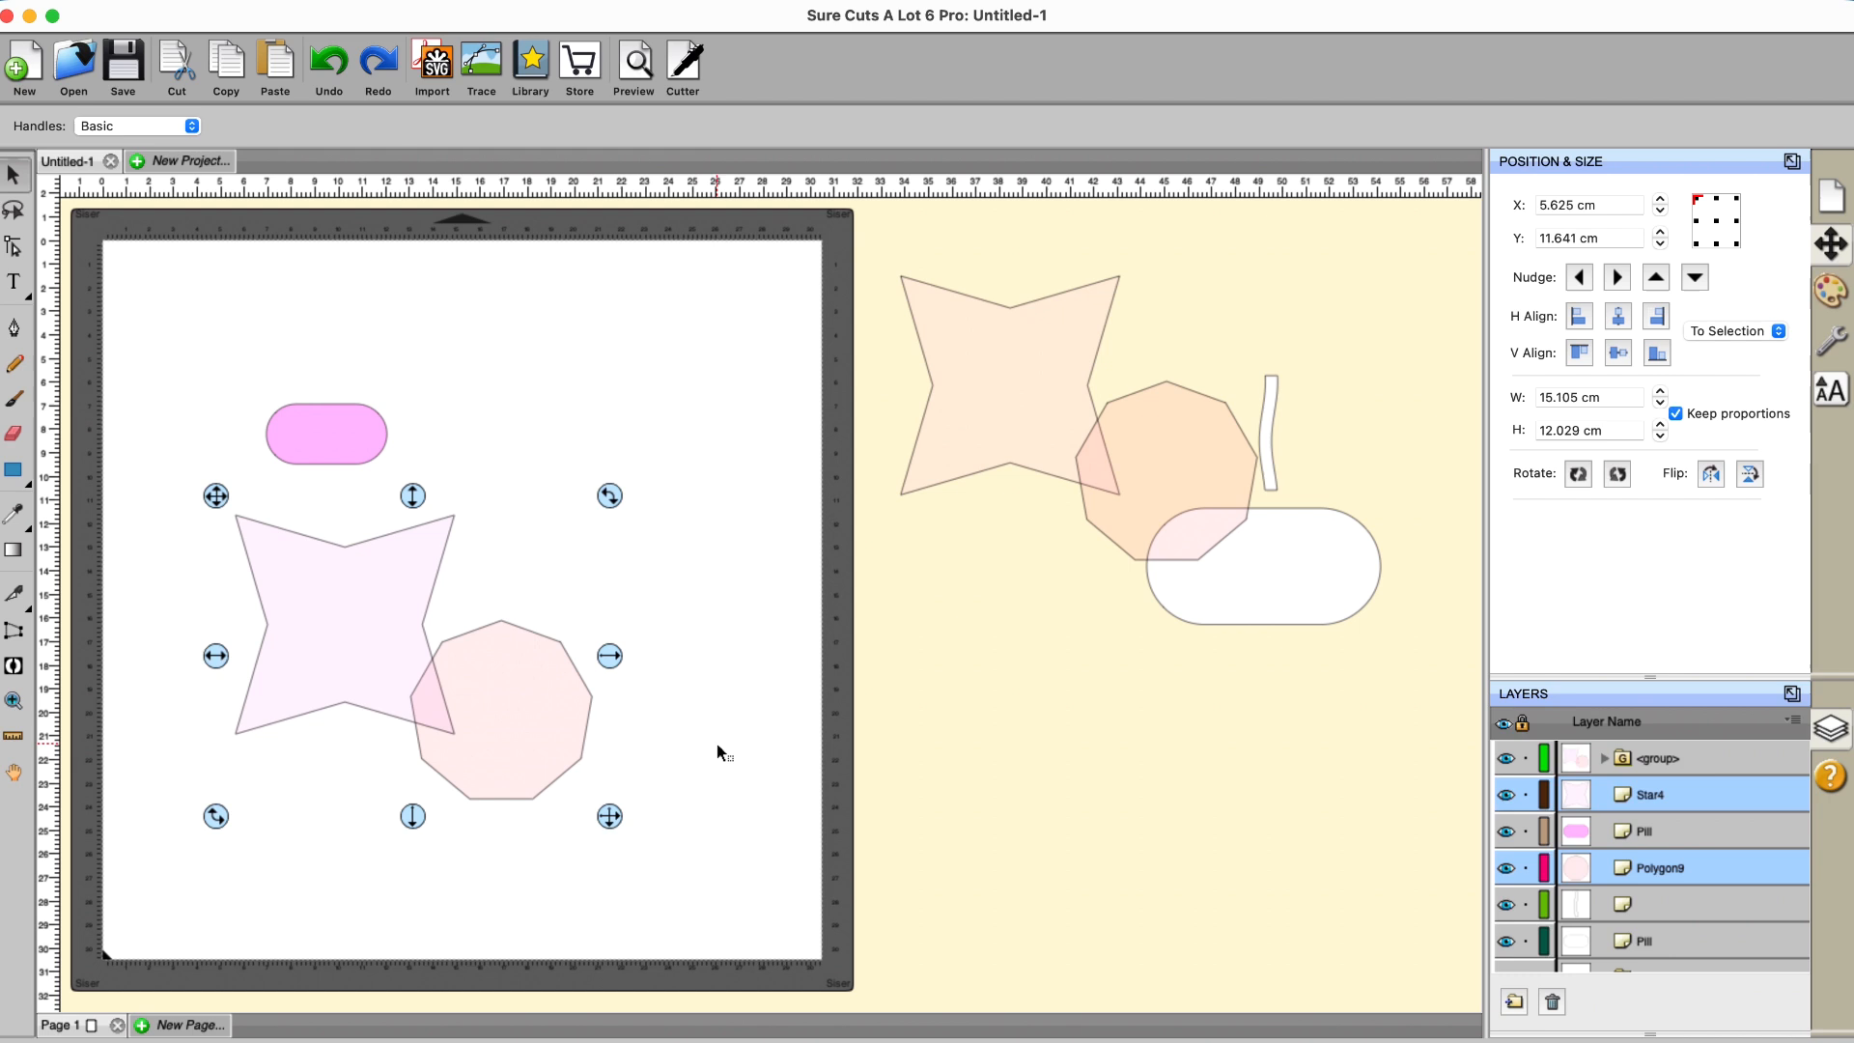
Step: Try the Exclude operation on the star and nonagon on the mat, and undo it
{"action": "left_click", "coordinate": [413, 2]}
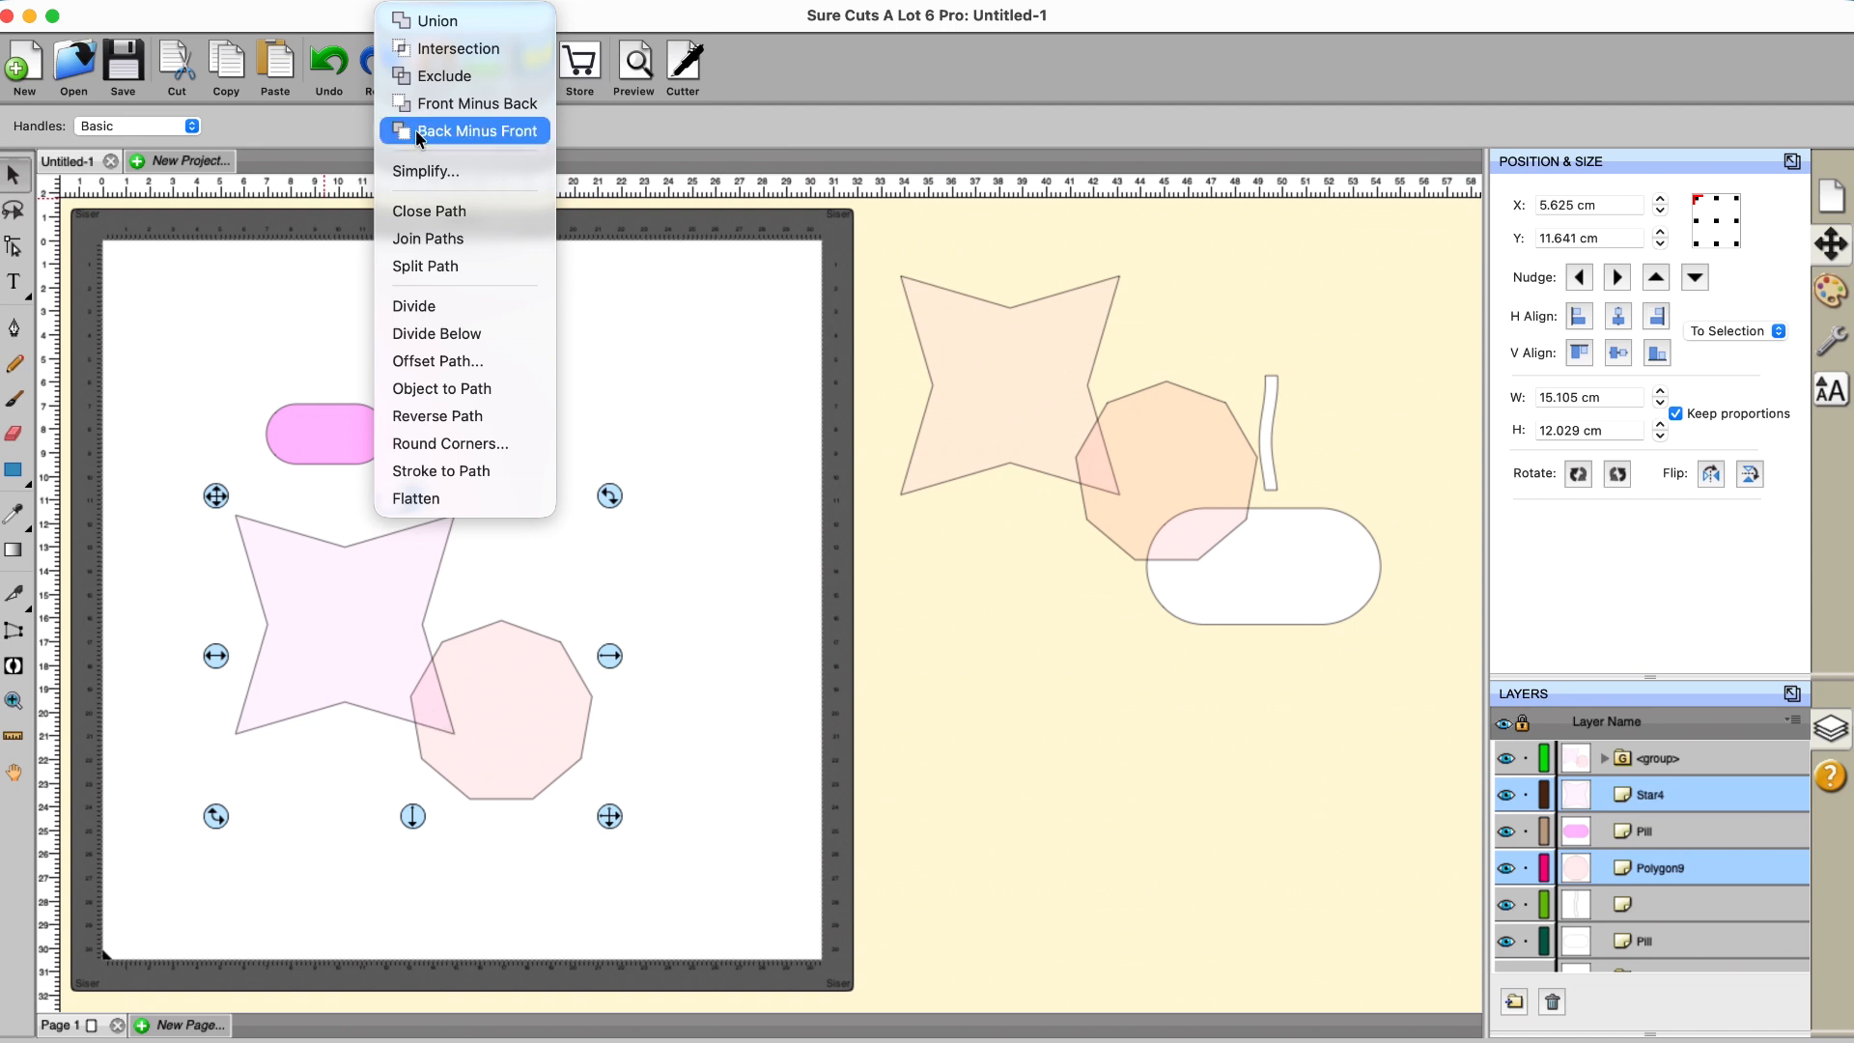
{"action": "left_click", "coordinate": [425, 78]}
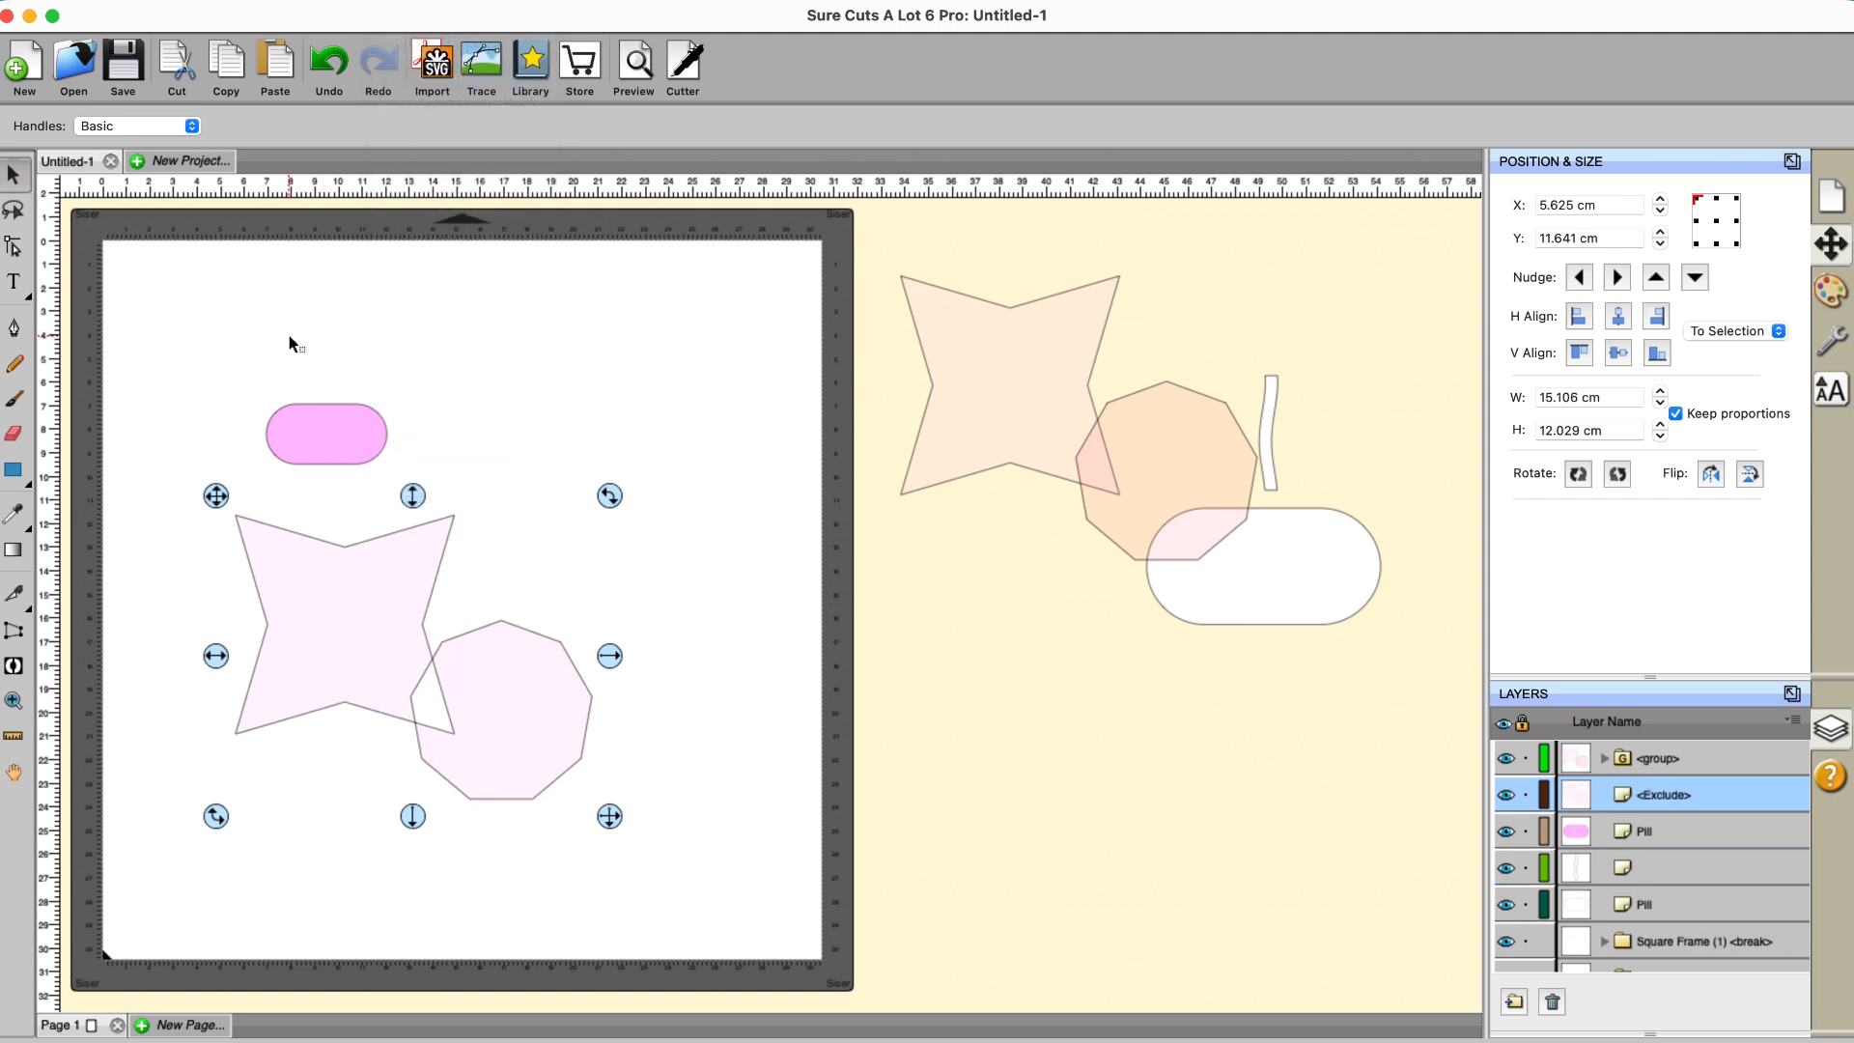
{"action": "left_click", "coordinate": [329, 64]}
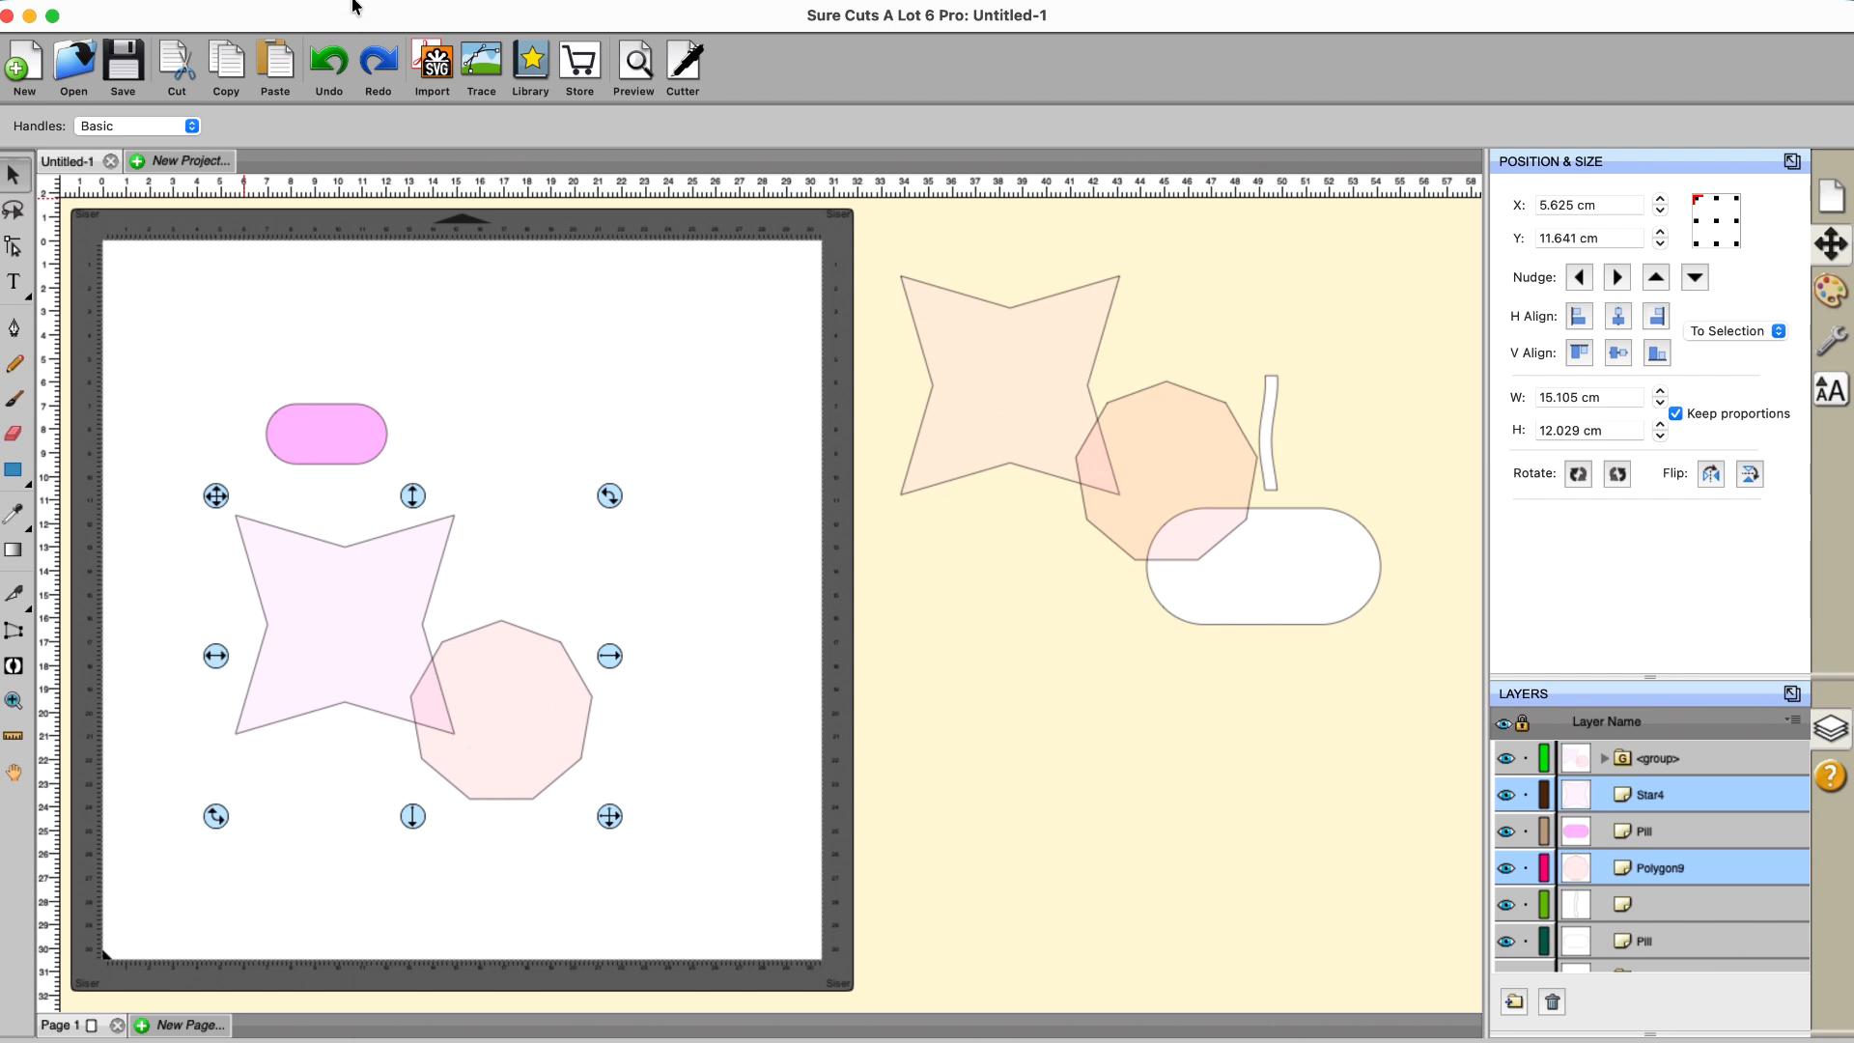
{"action": "left_click", "coordinate": [405, 0]}
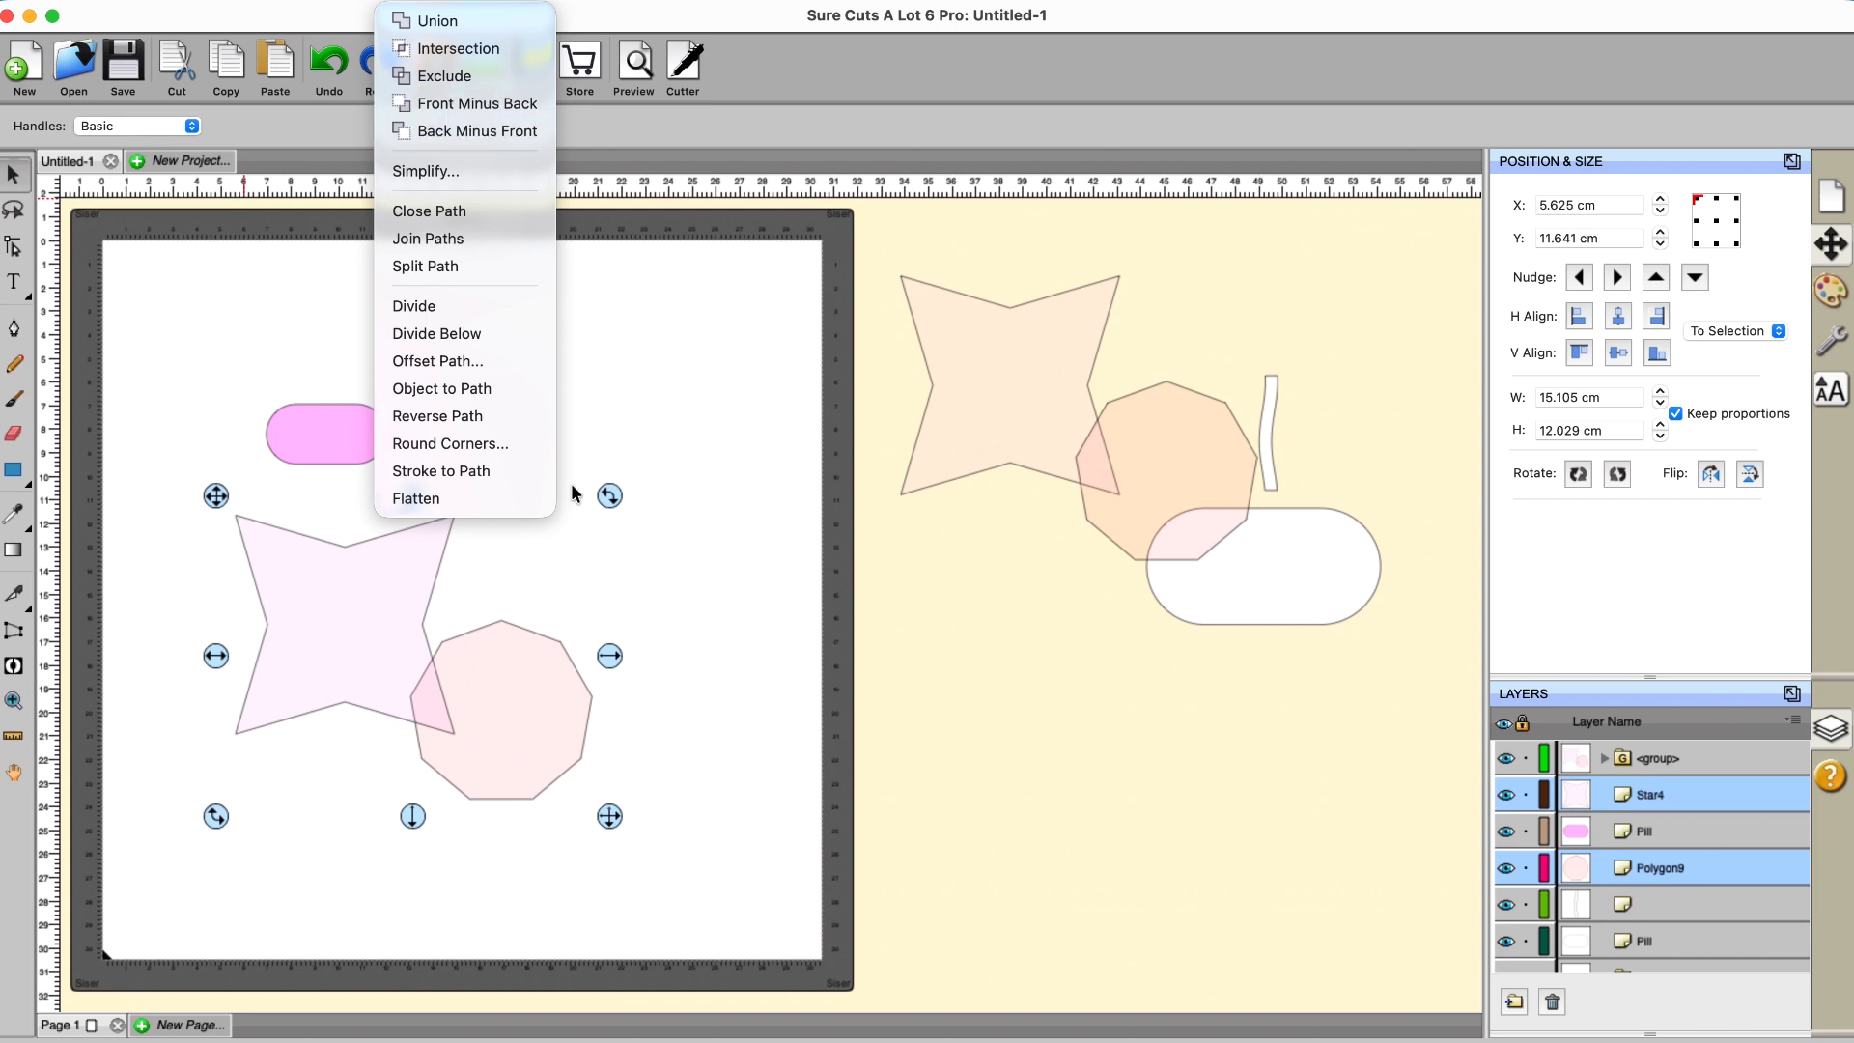
{"action": "left_click", "coordinate": [680, 573]}
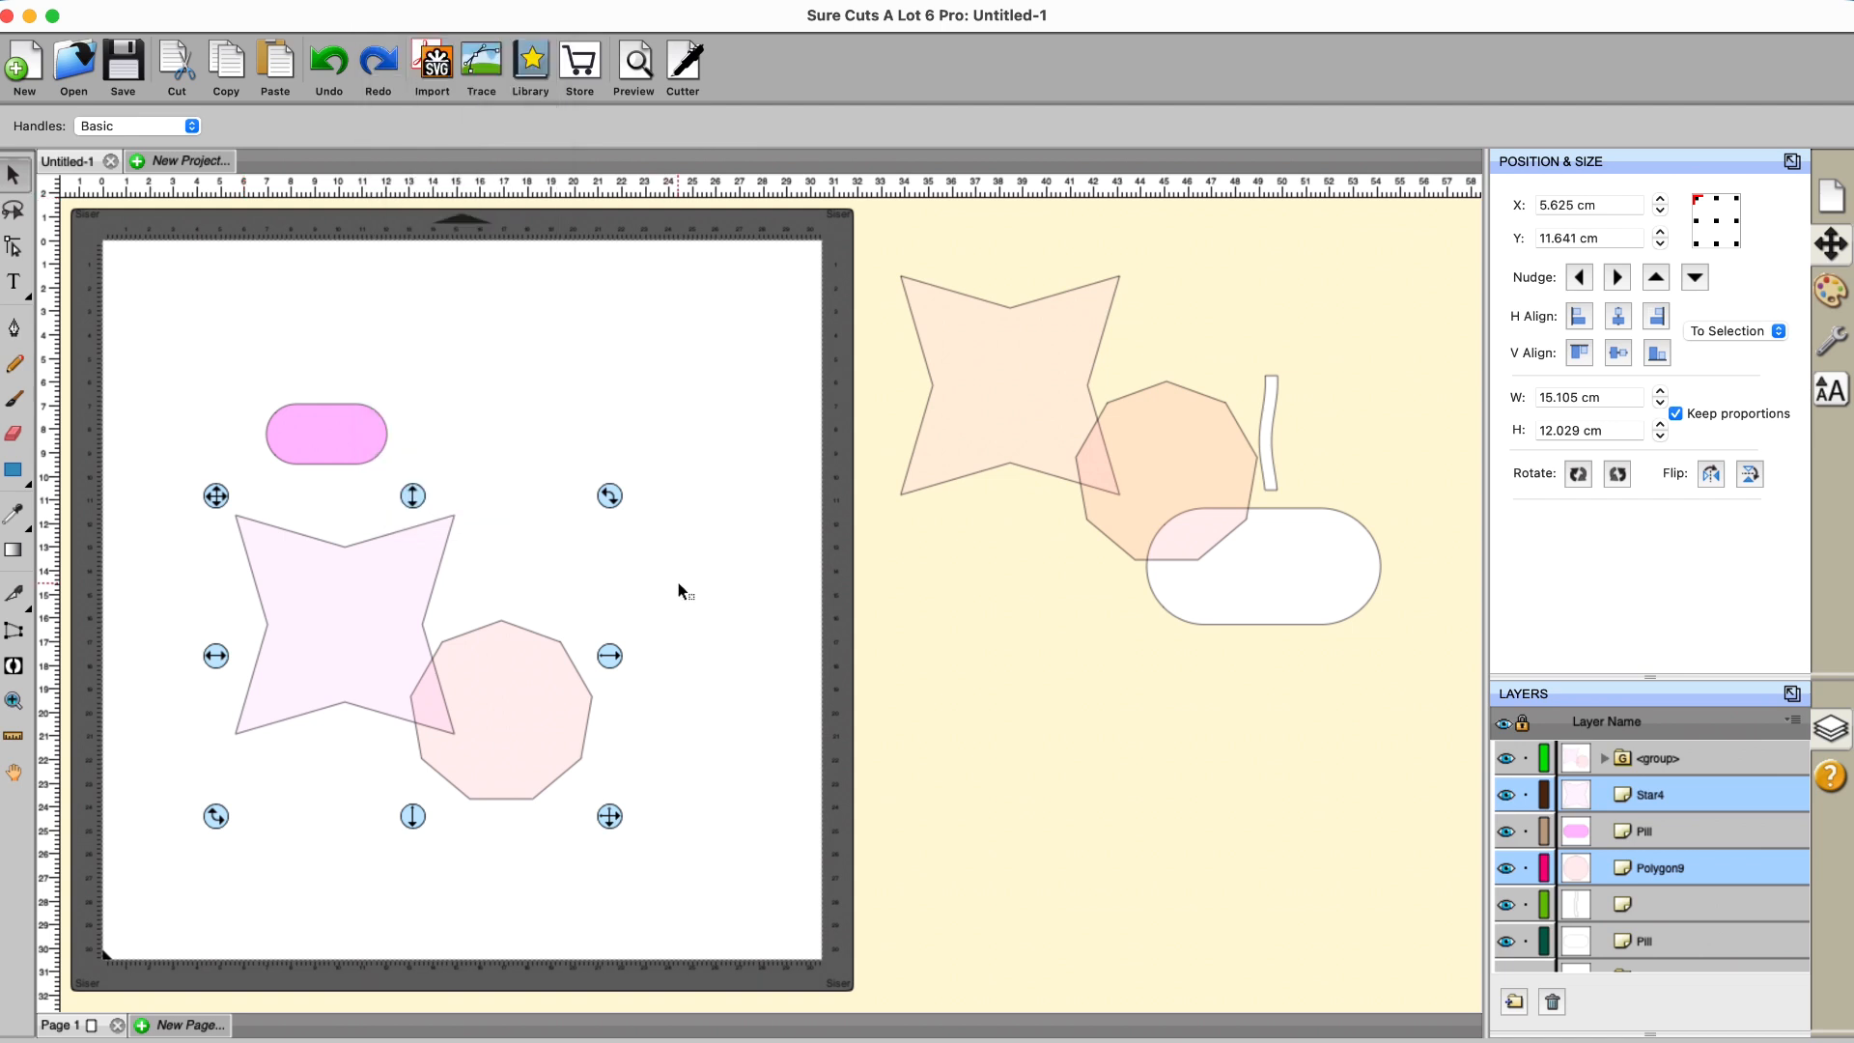
{"action": "left_click", "coordinate": [681, 585]}
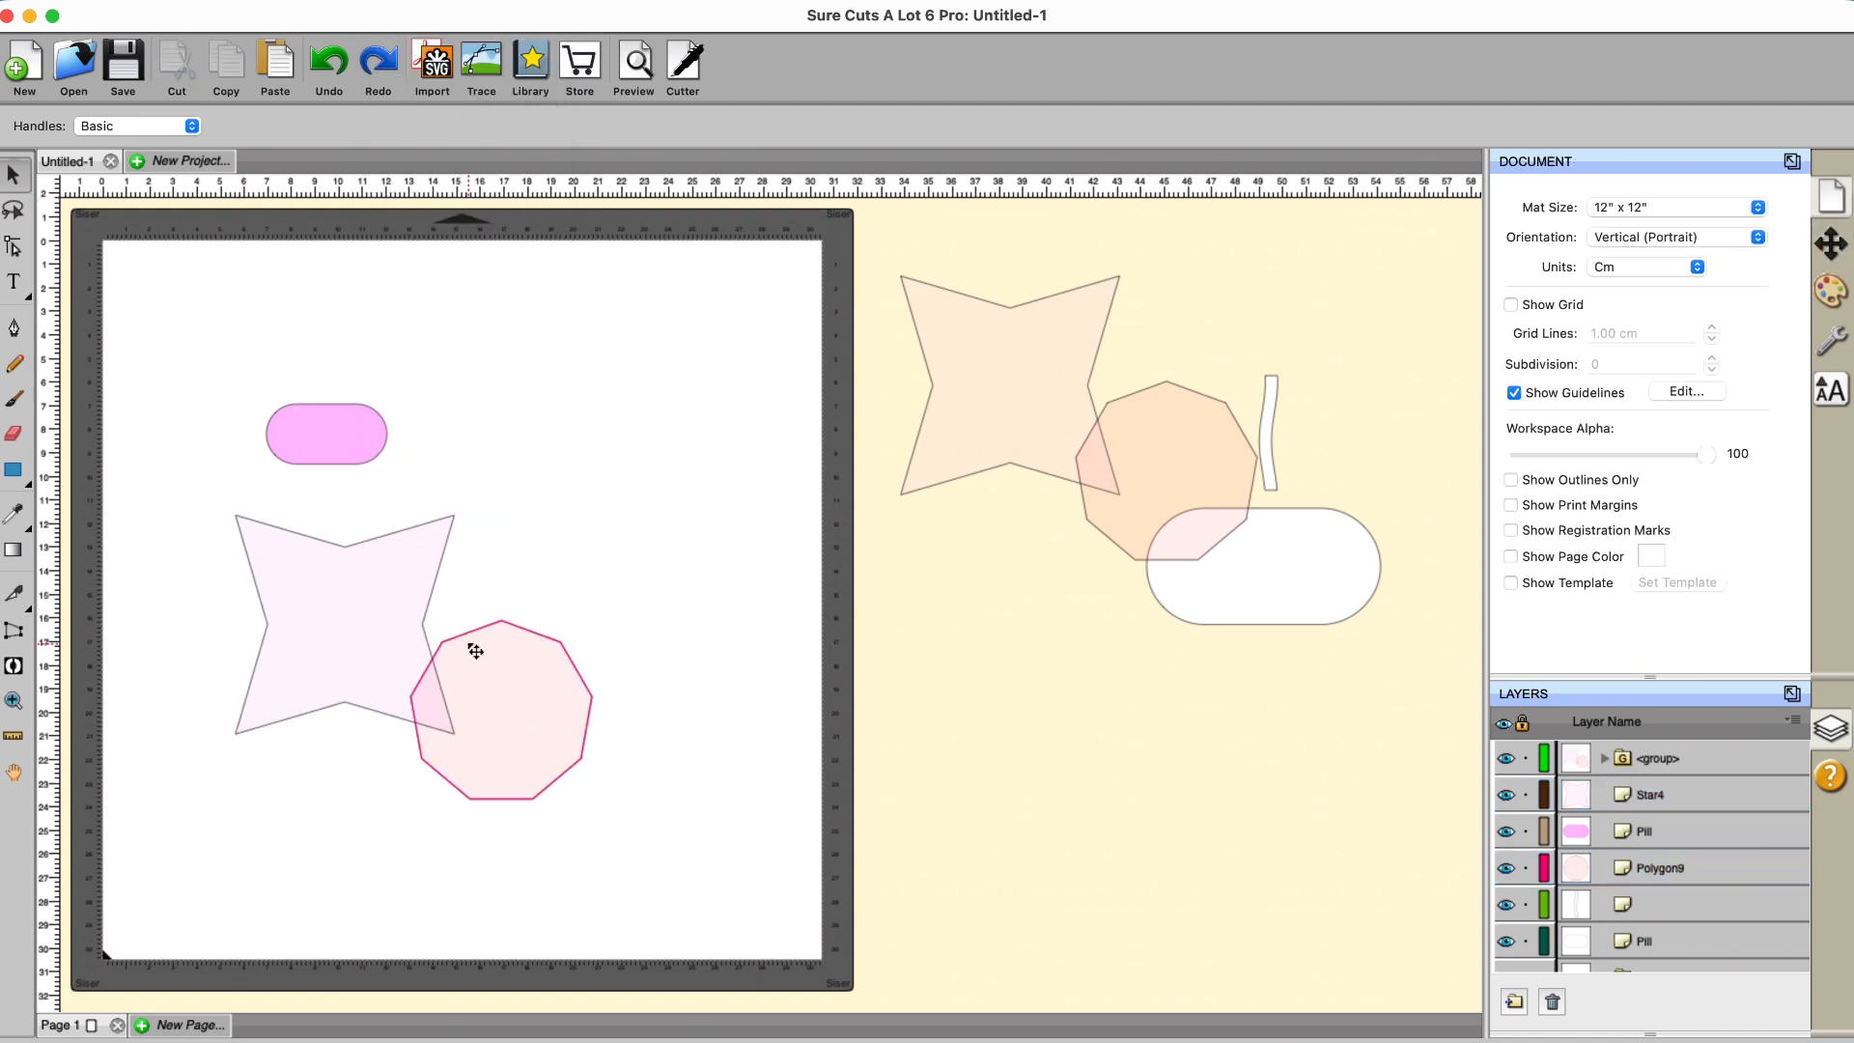
Step: Bring the star on the mat to the front of the stacking order and deselect it
{"action": "left_click_drag", "start_coordinate": [182, 479], "coordinate": [504, 806]}
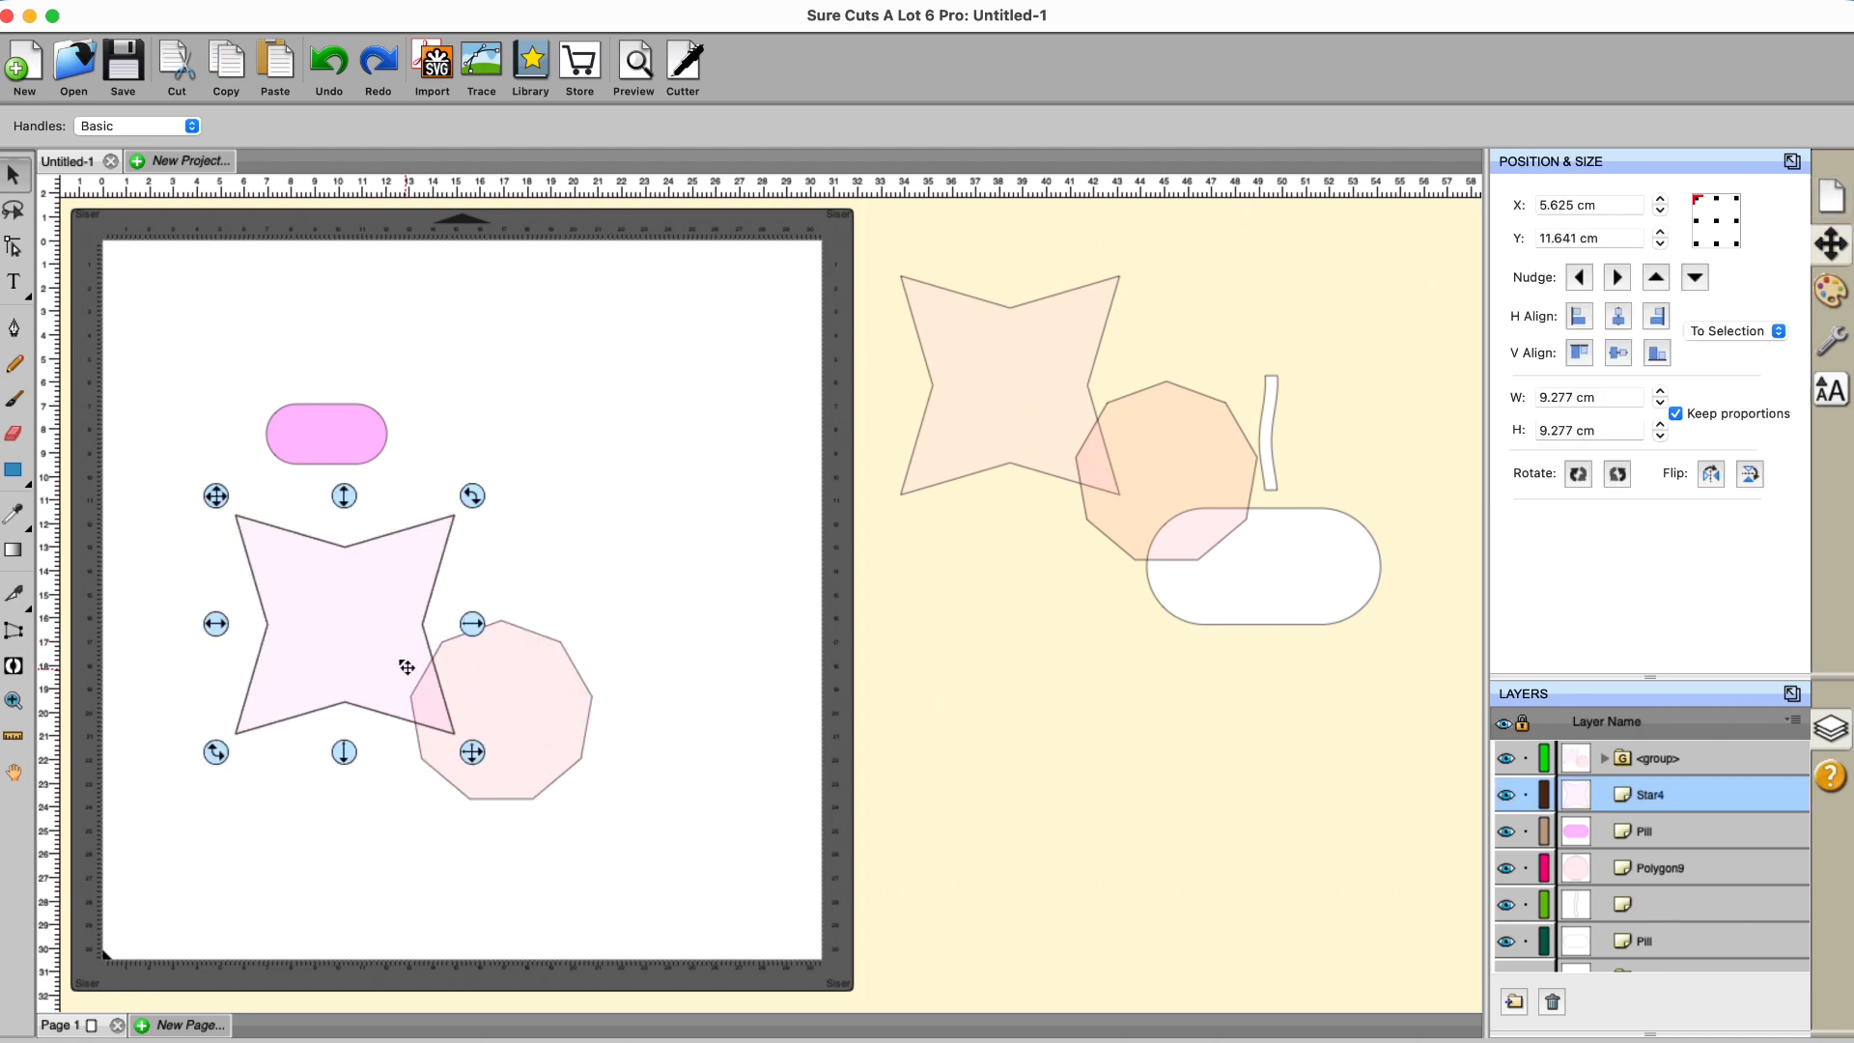
{"action": "right_click", "coordinate": [382, 570]}
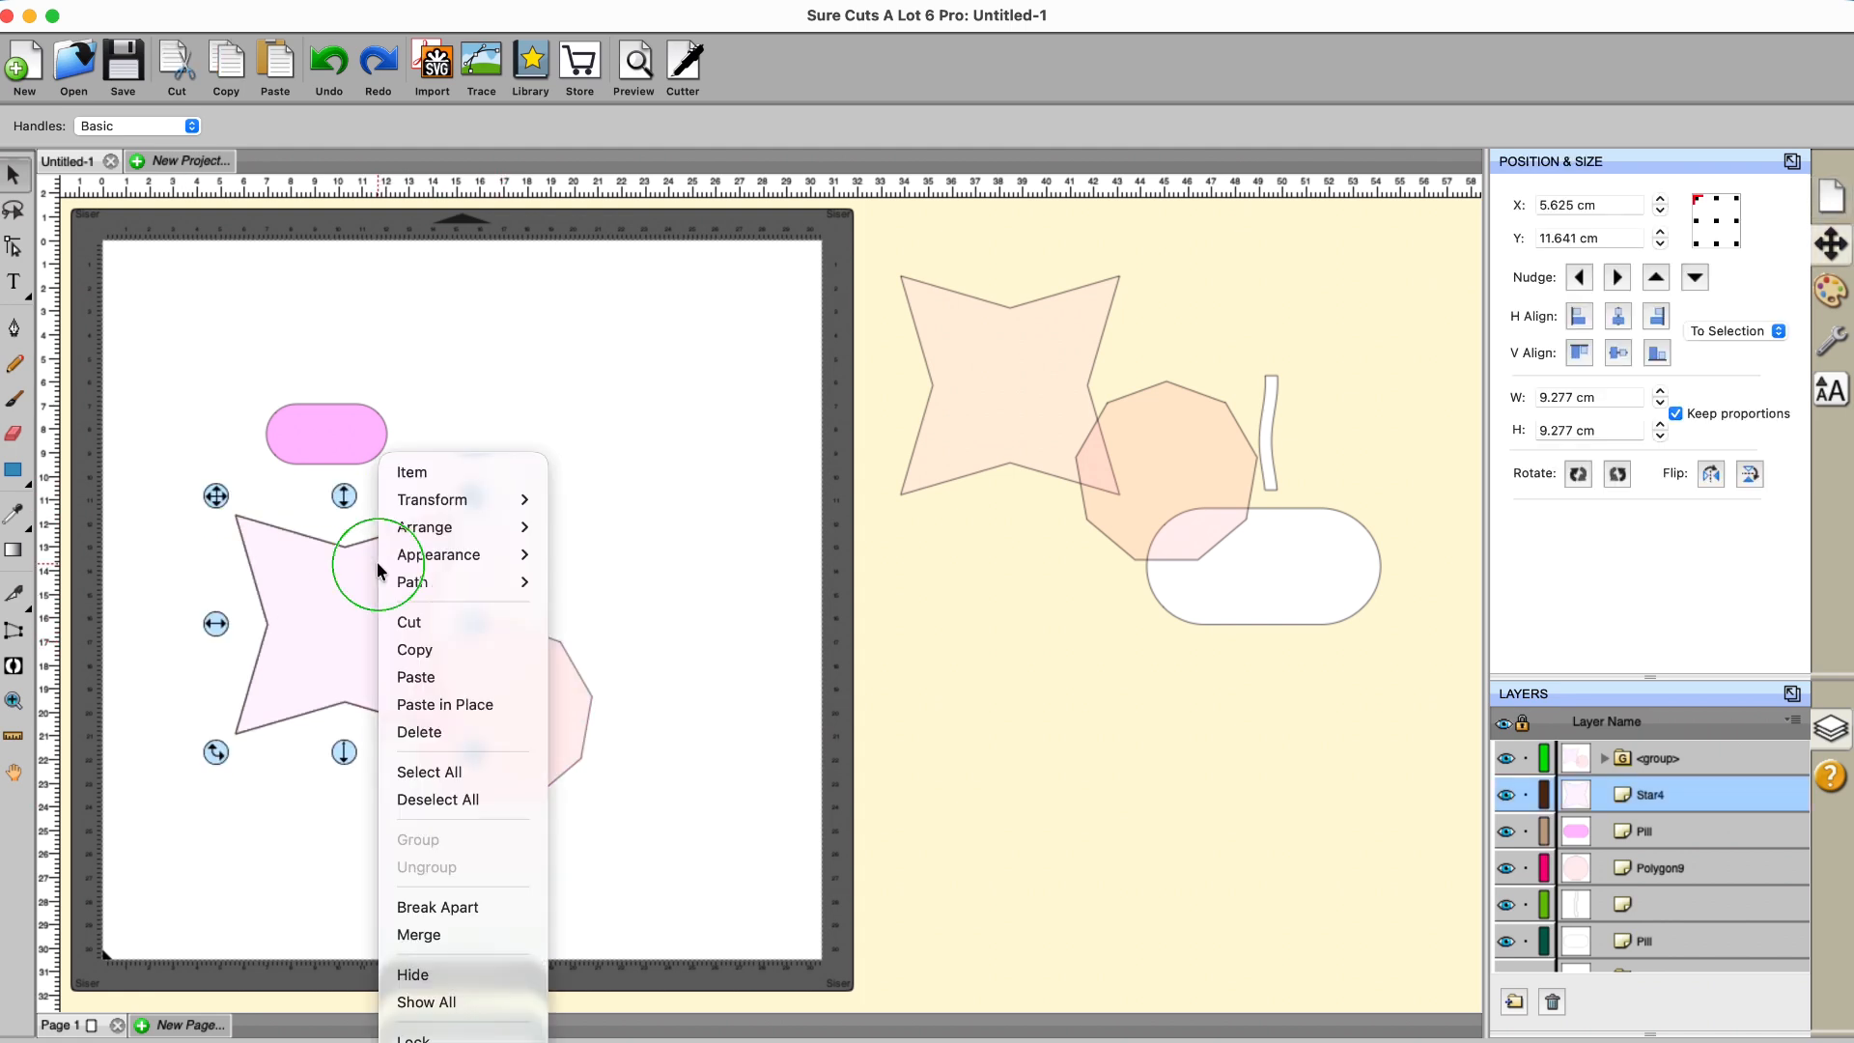
{"action": "mouse_move", "coordinate": [496, 530]}
{"action": "left_click", "coordinate": [575, 531]}
{"action": "left_click", "coordinate": [632, 524]}
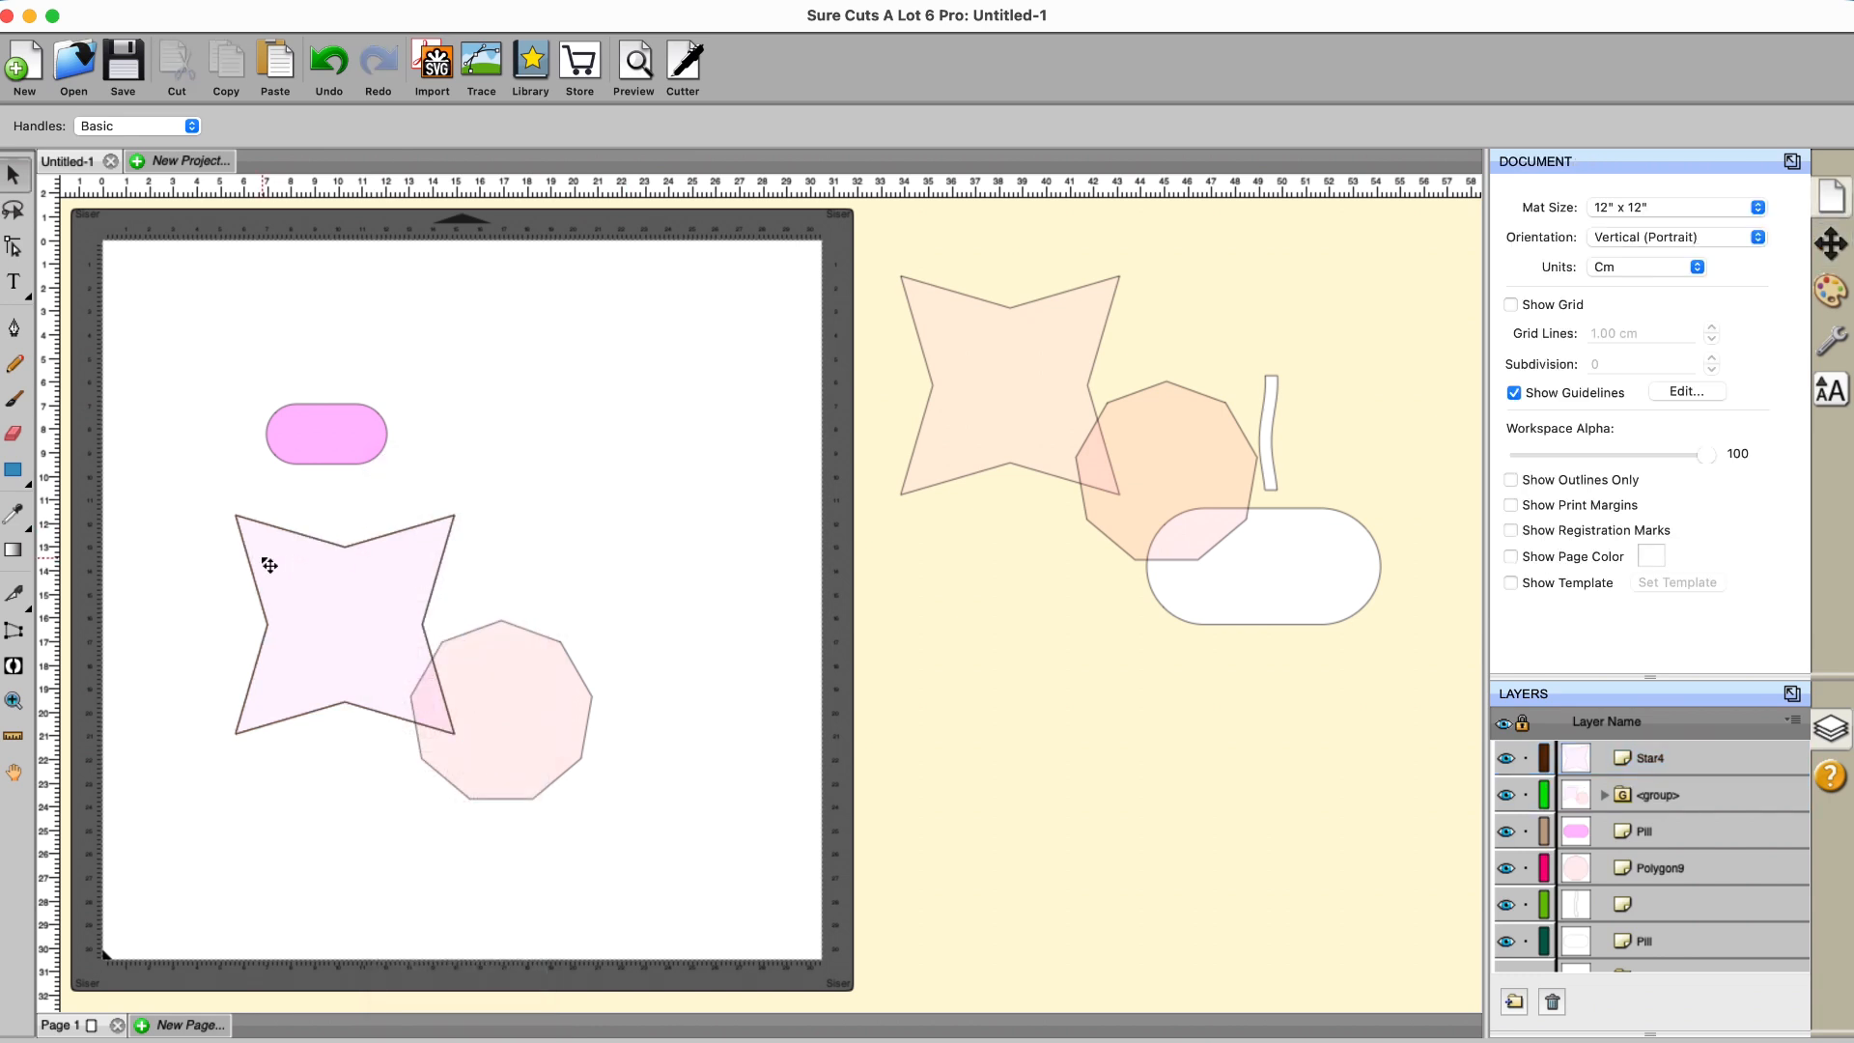
Step: Try the Front Minus Back operation on the star and nonagon on the mat, and undo it
{"action": "left_click_drag", "start_coordinate": [170, 492], "coordinate": [707, 934]}
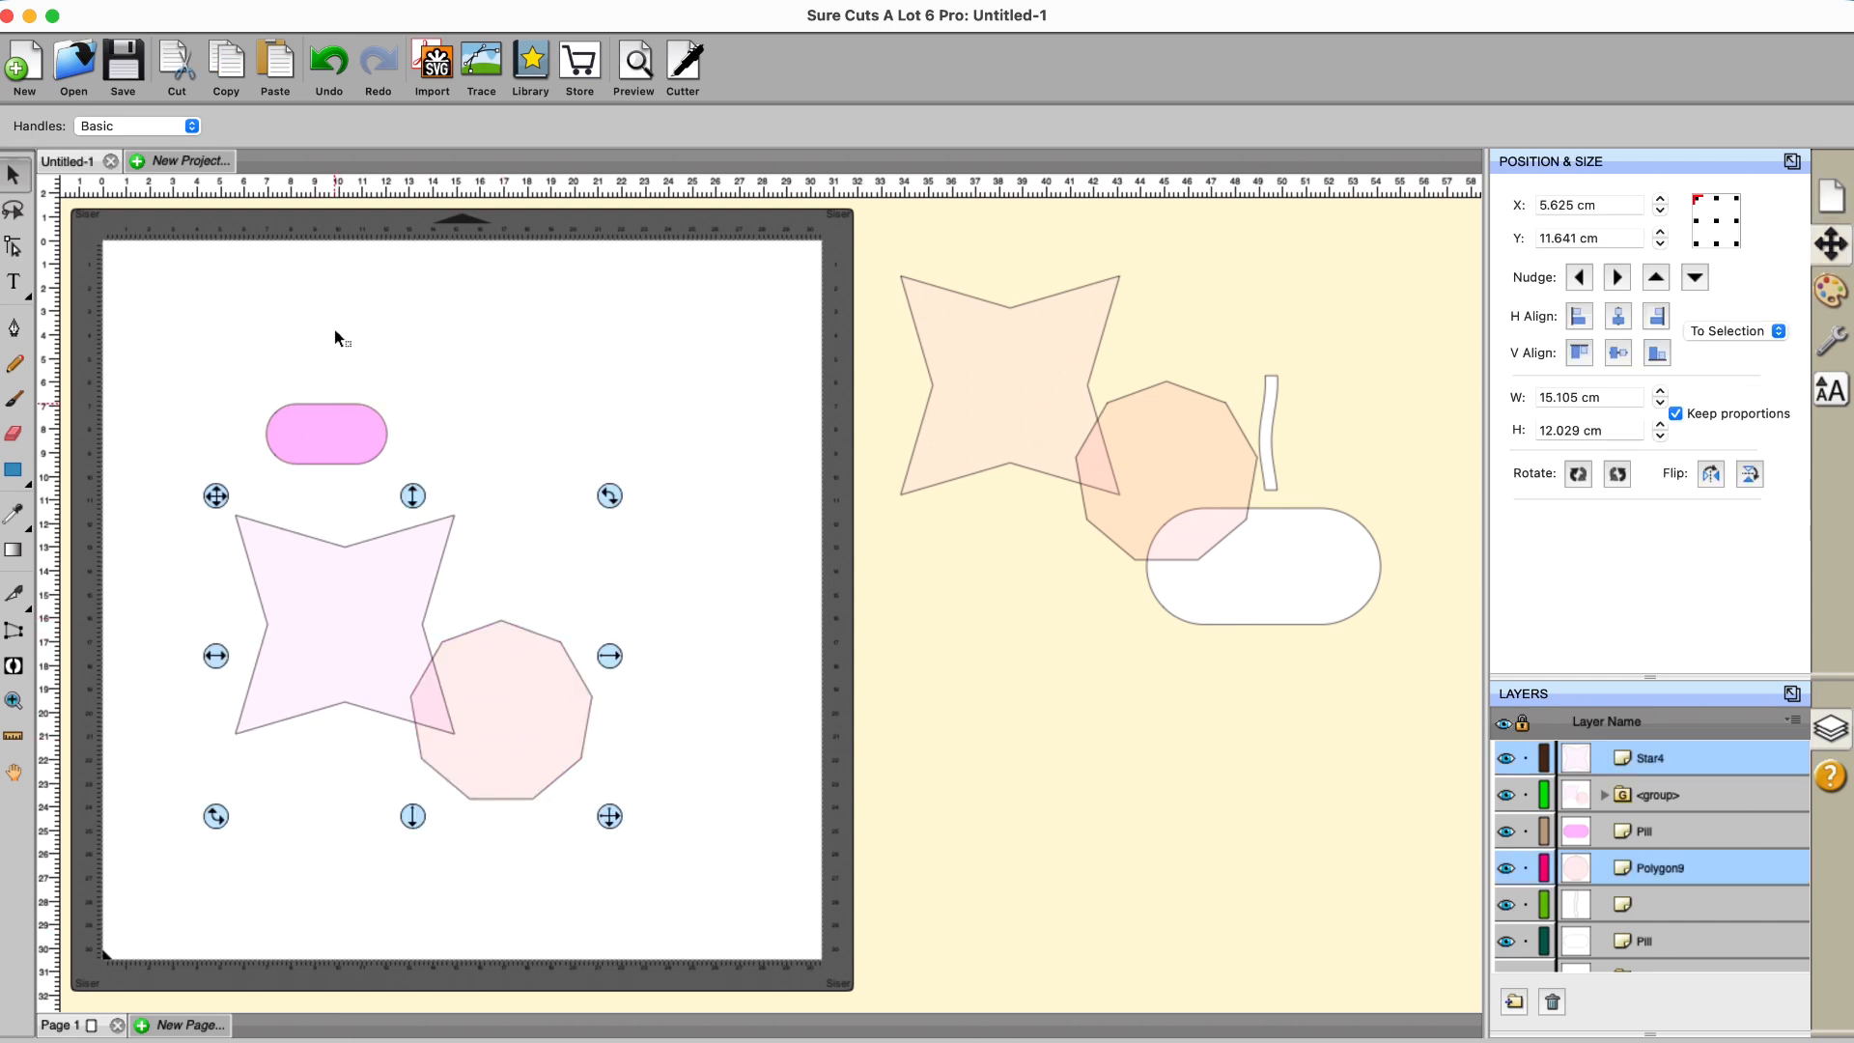
{"action": "left_click", "coordinate": [401, 4]}
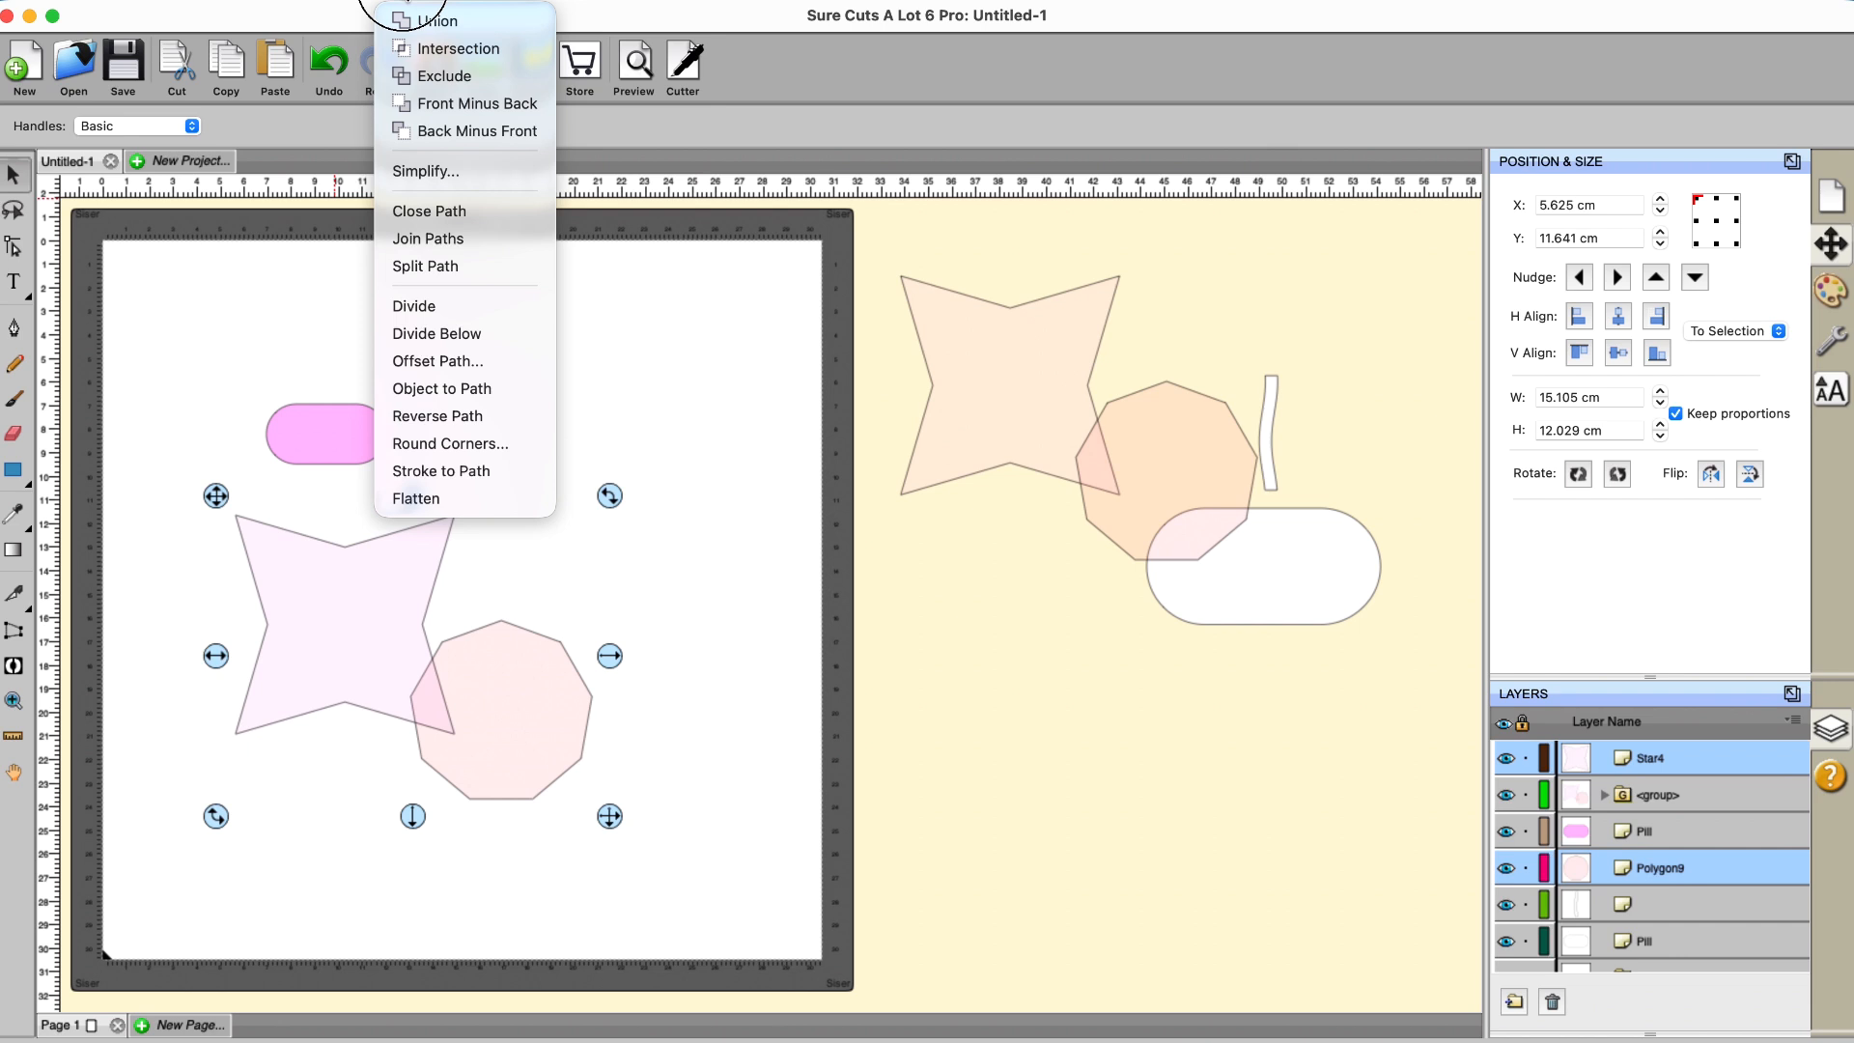
{"action": "left_click", "coordinate": [437, 106]}
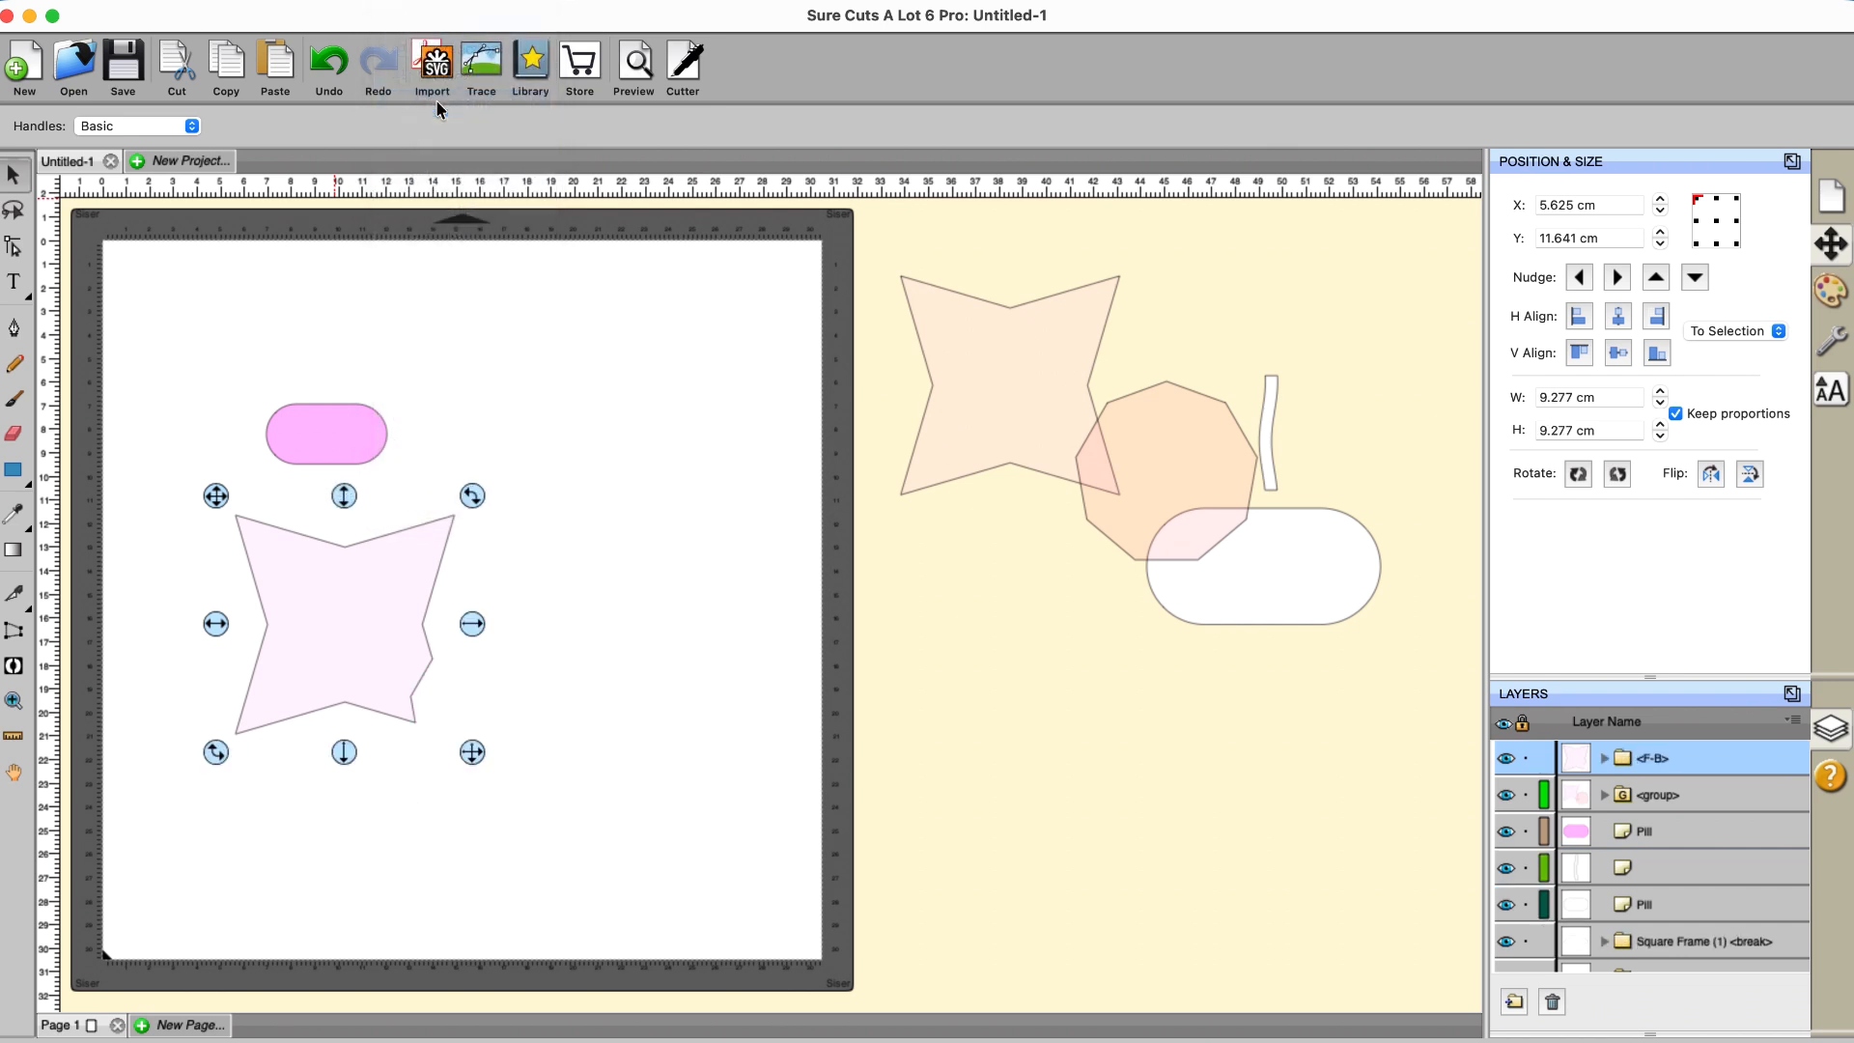
{"action": "left_click", "coordinate": [330, 62]}
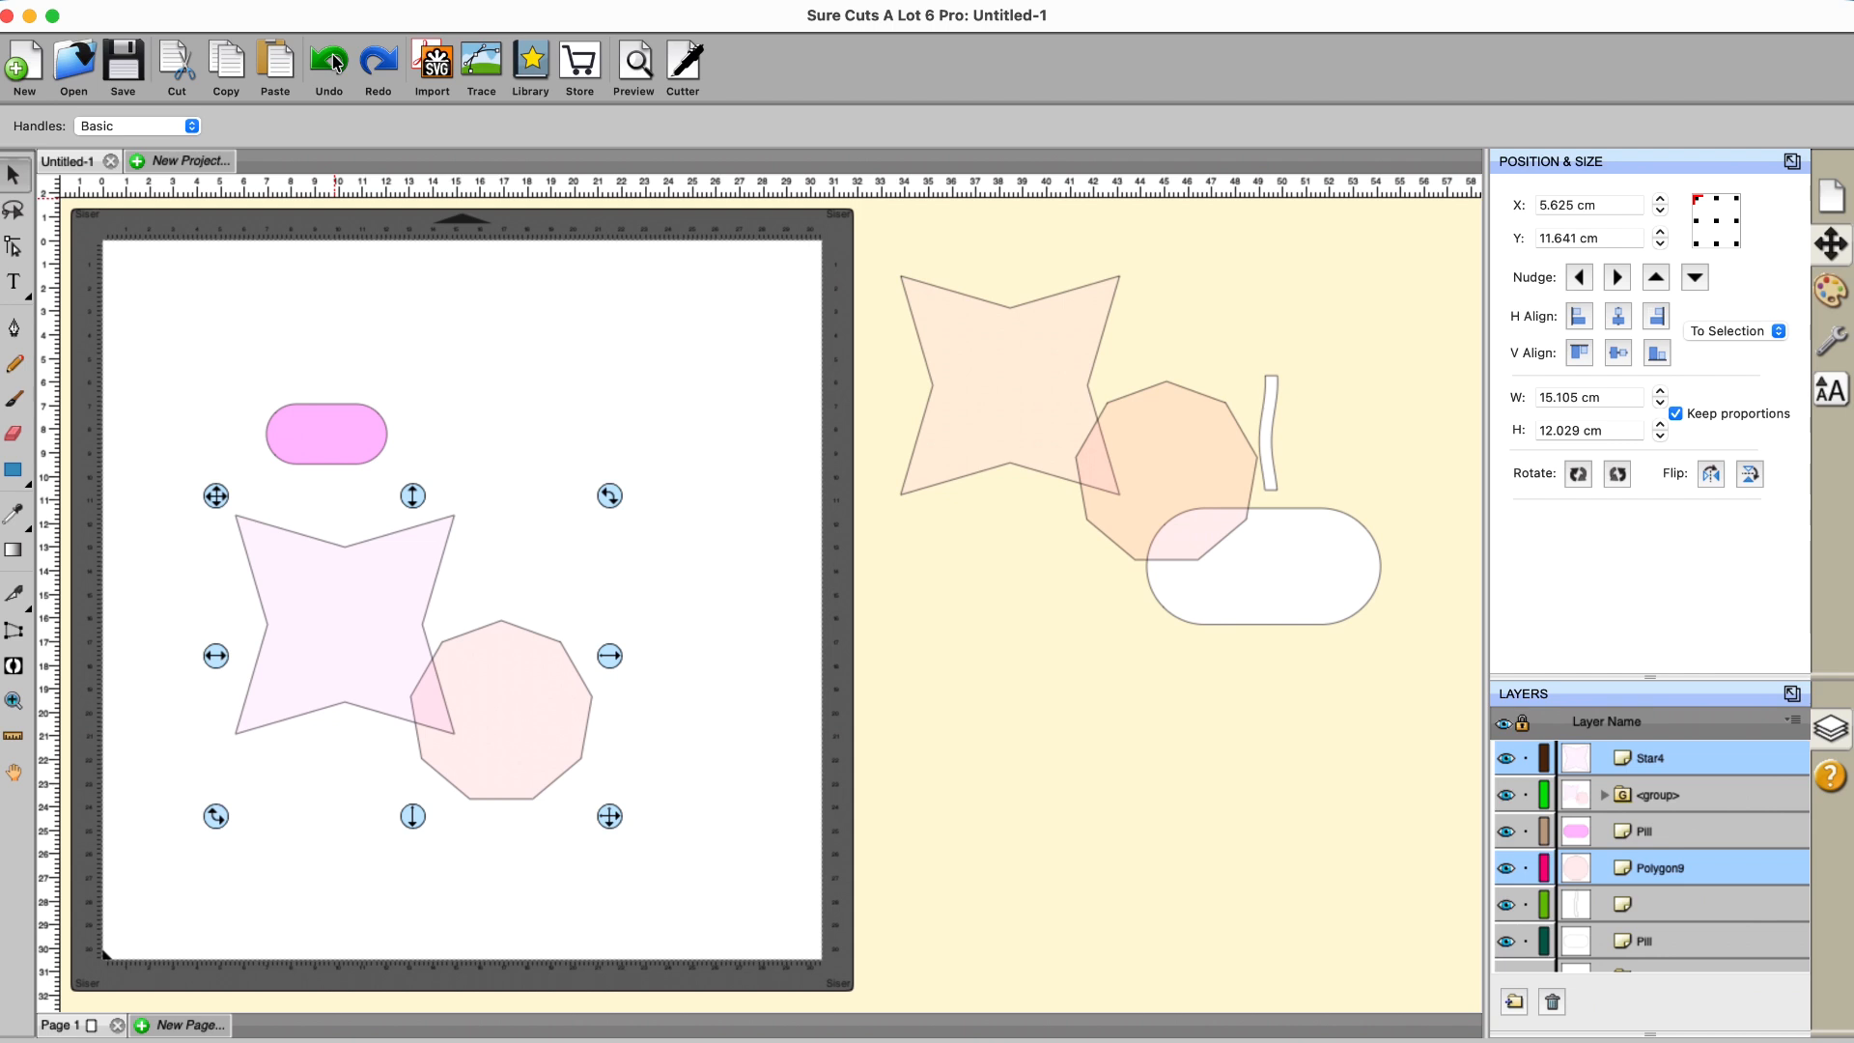
Step: Try the Back Minus Front operation on the star and nonagon on the mat, and undo it
{"action": "left_click", "coordinate": [411, 2]}
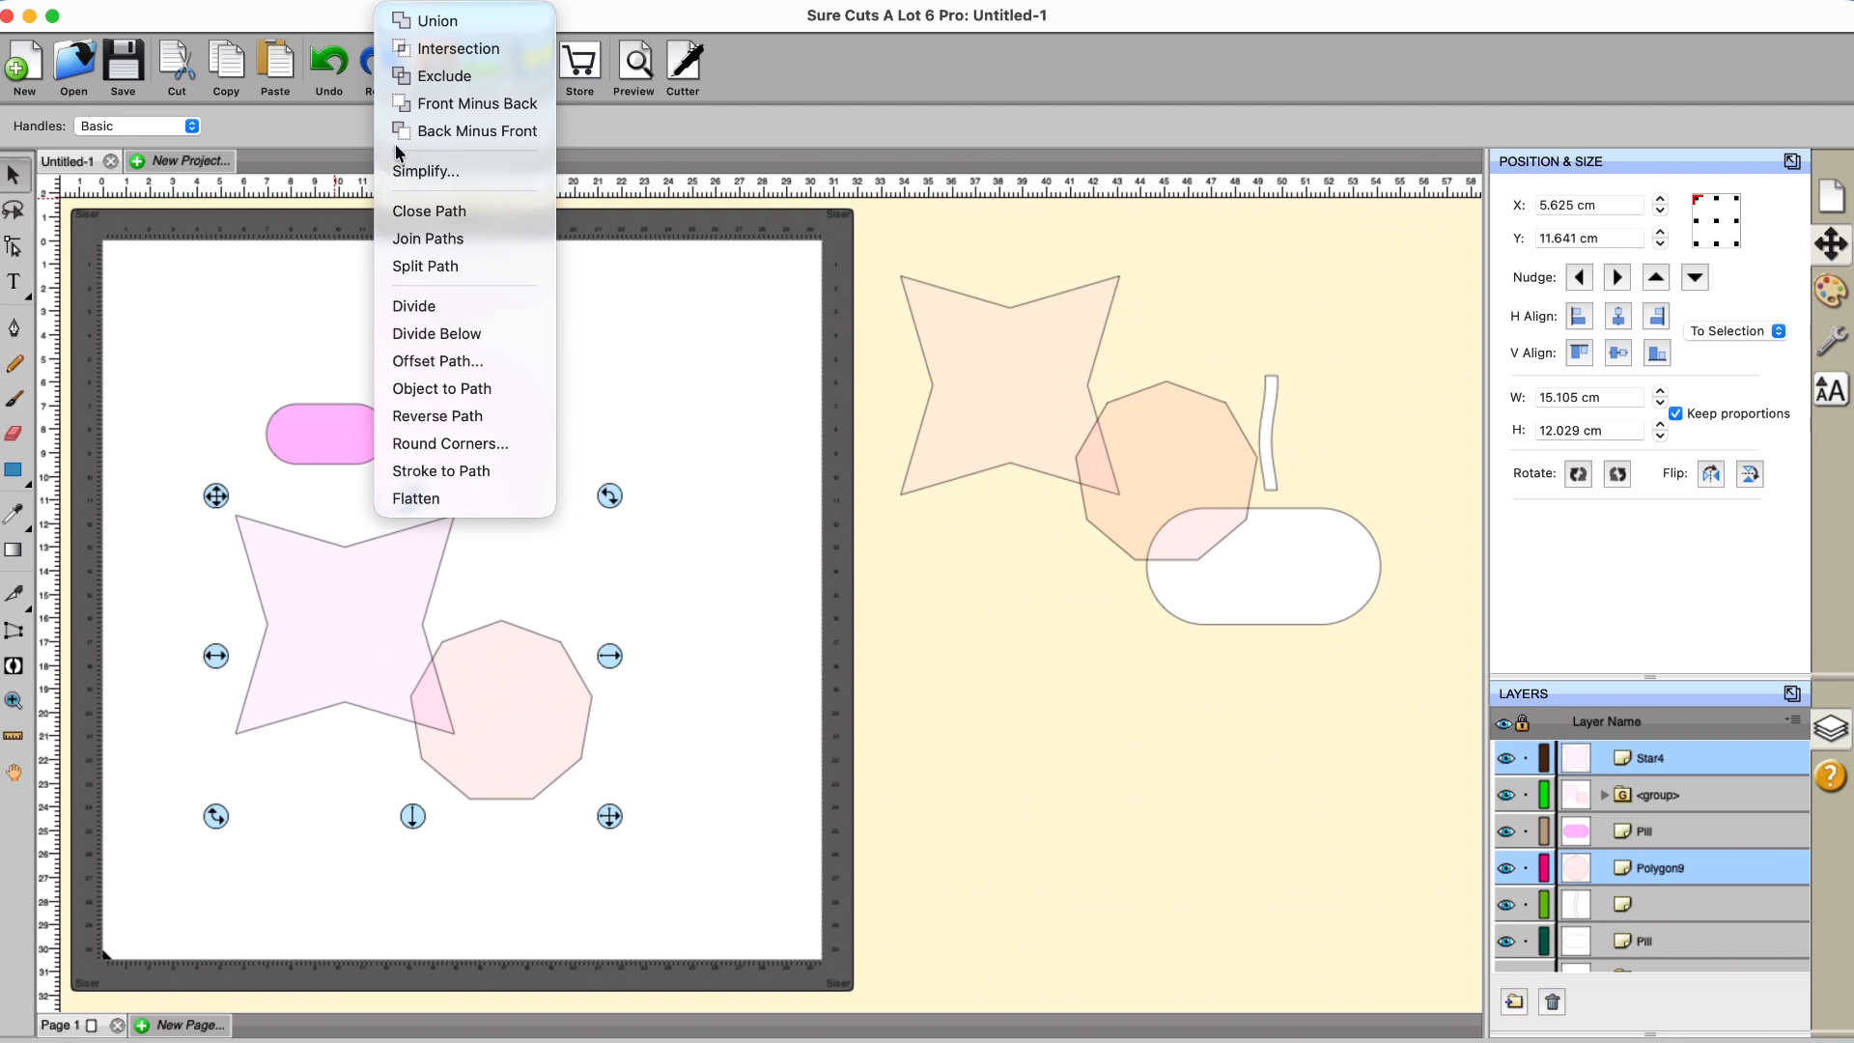
{"action": "left_click", "coordinate": [421, 129]}
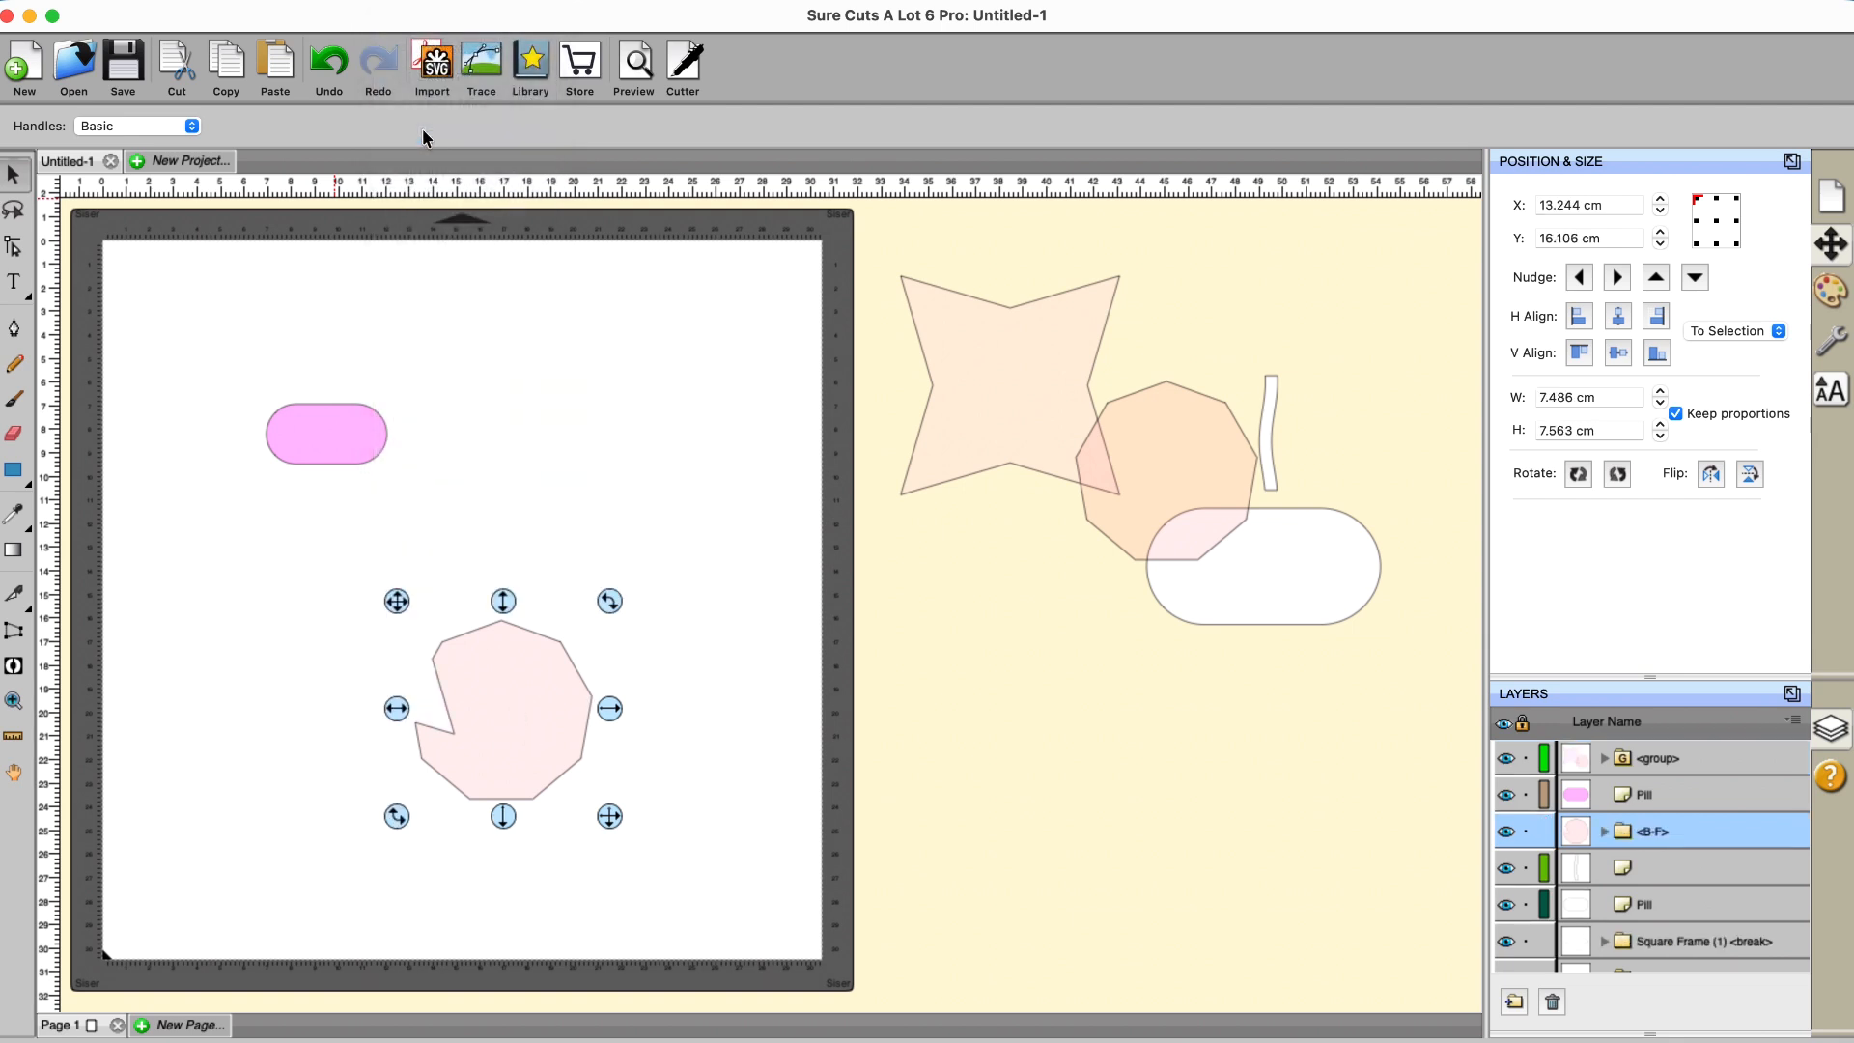
{"action": "left_click", "coordinate": [340, 92]}
Step: Open the Simplify settings for the star and nonagon on the mat, and cancel them
{"action": "left_click", "coordinate": [406, 8]}
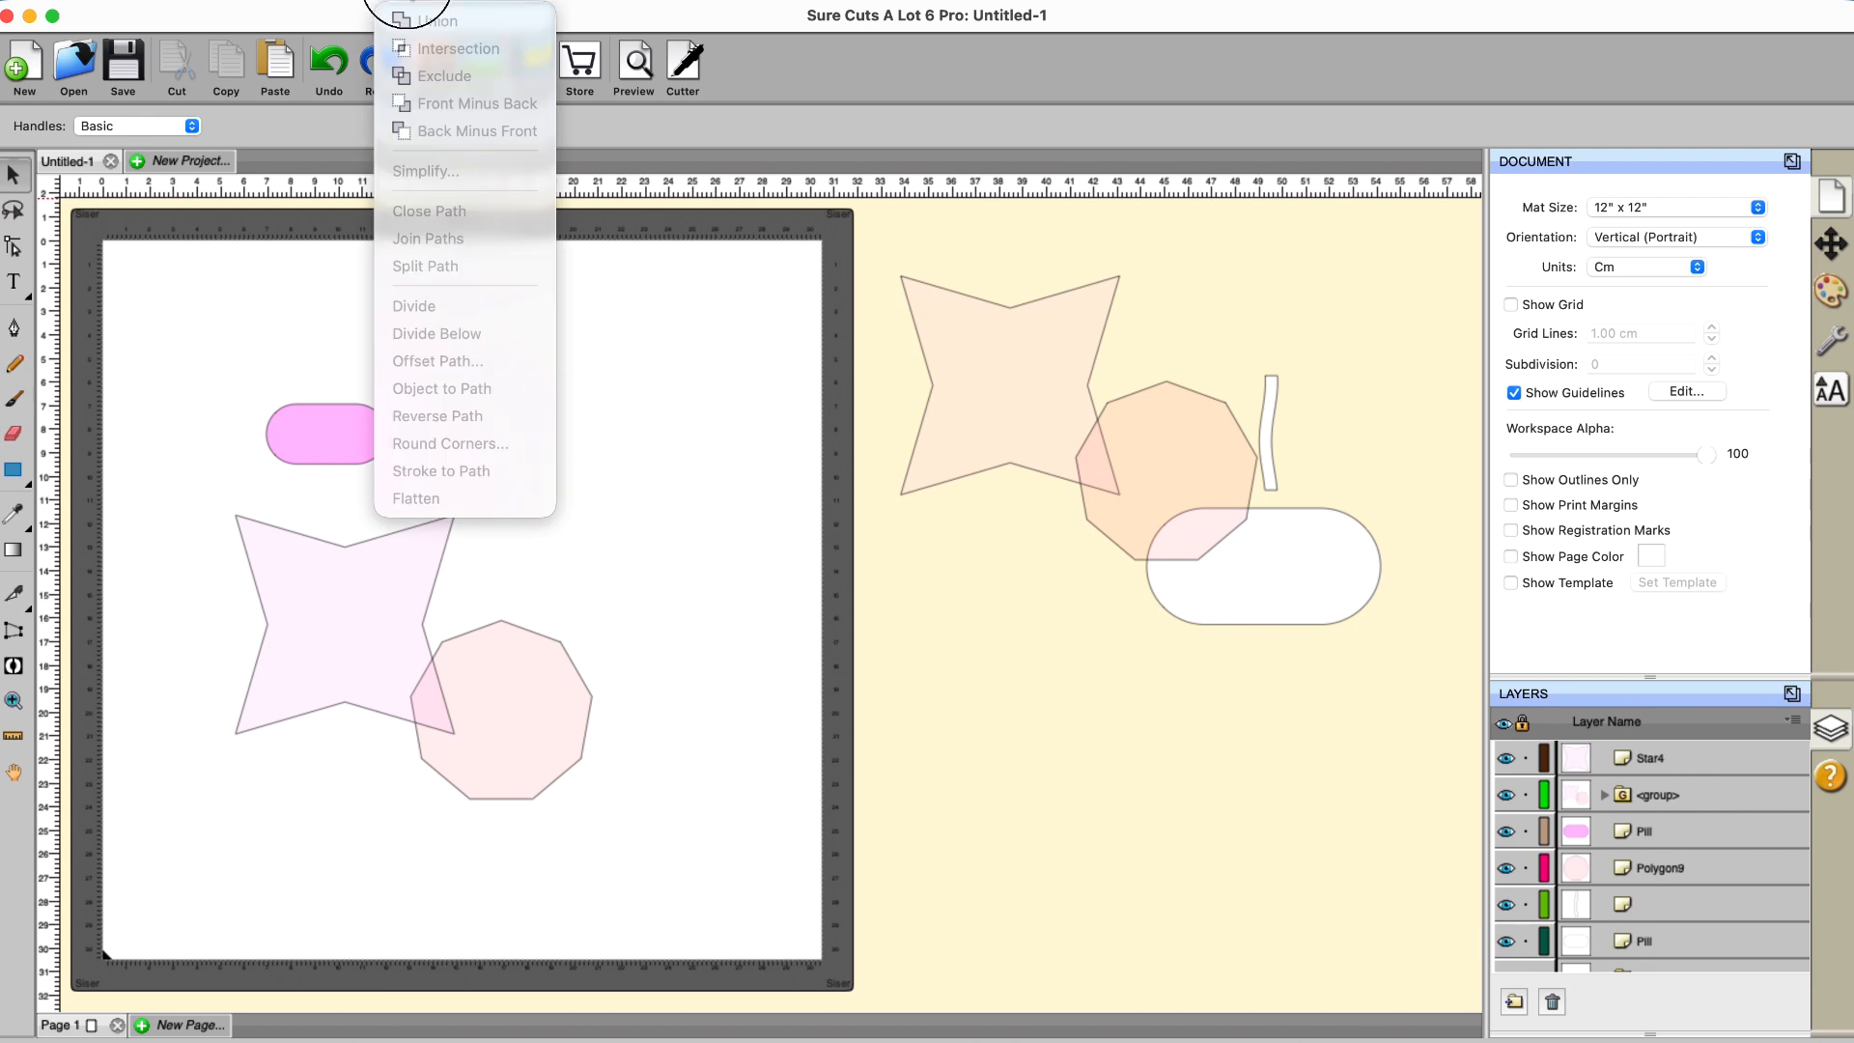
{"action": "left_click", "coordinate": [140, 495]}
{"action": "left_click_drag", "start_coordinate": [109, 490], "coordinate": [722, 960]}
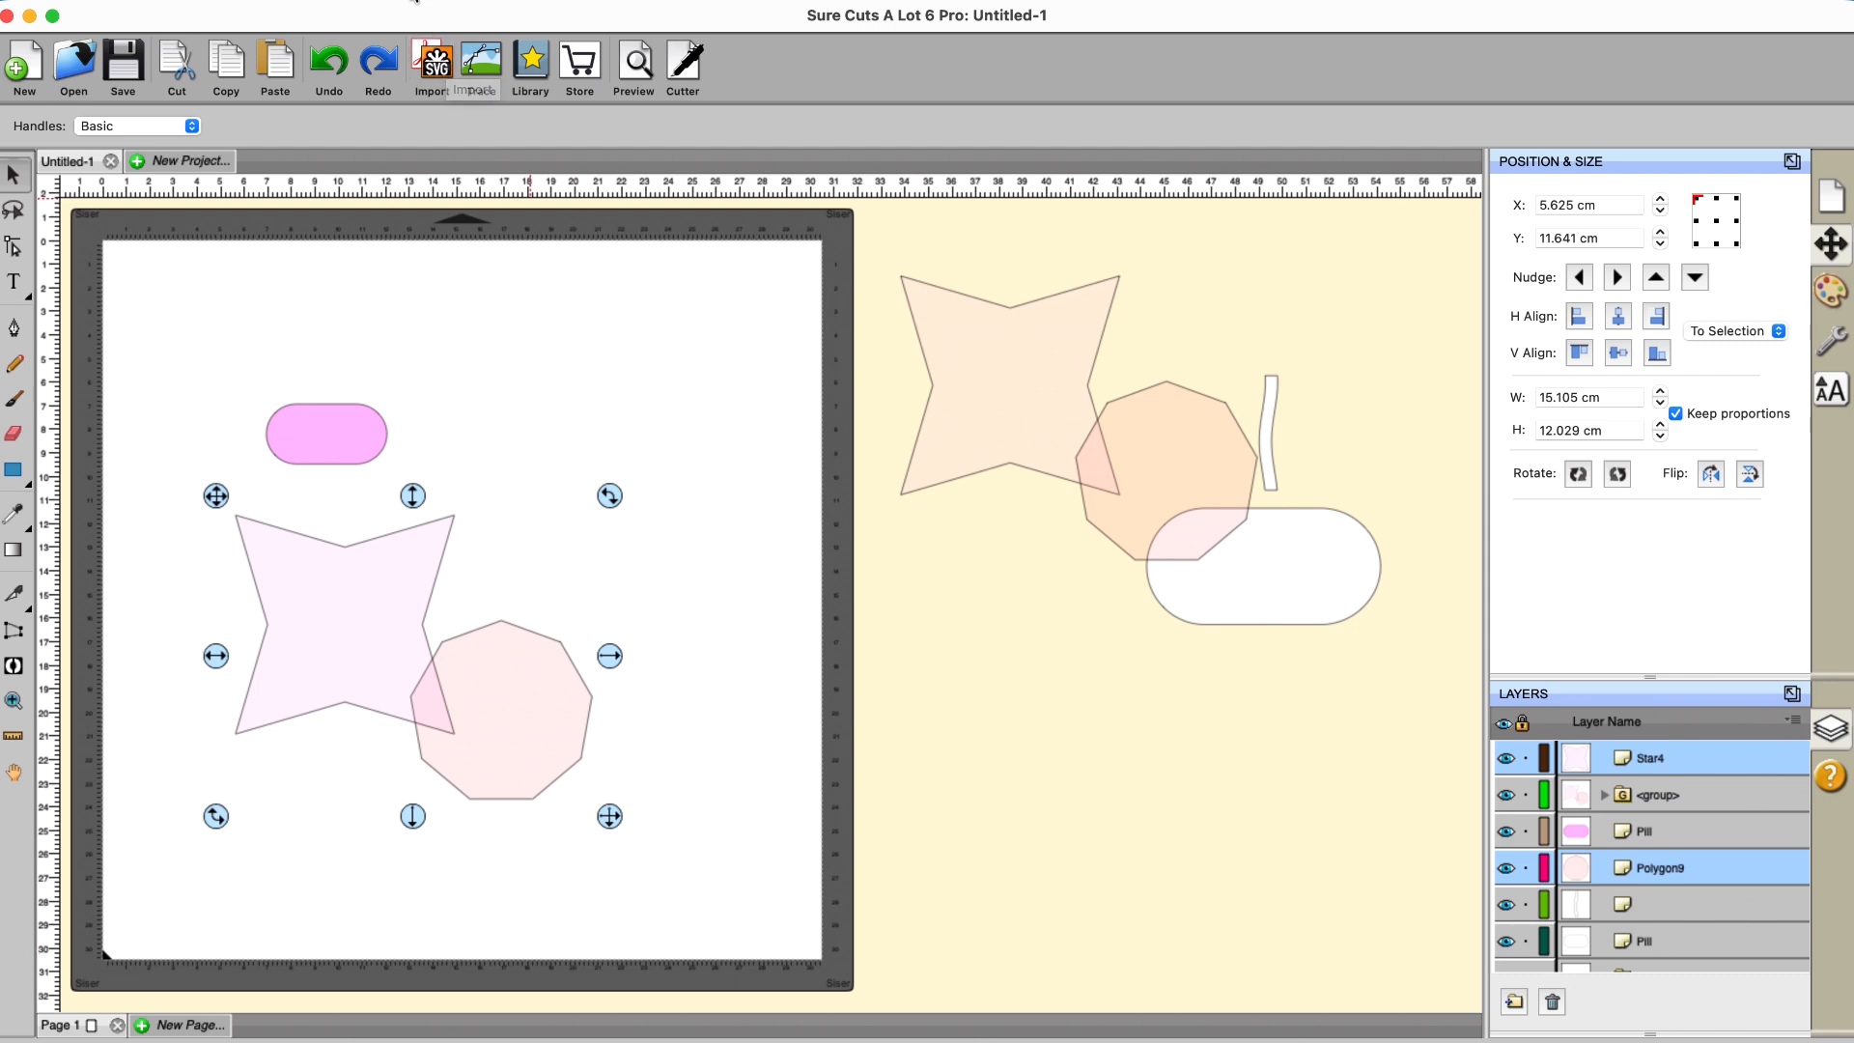
{"action": "left_click", "coordinate": [415, 1]}
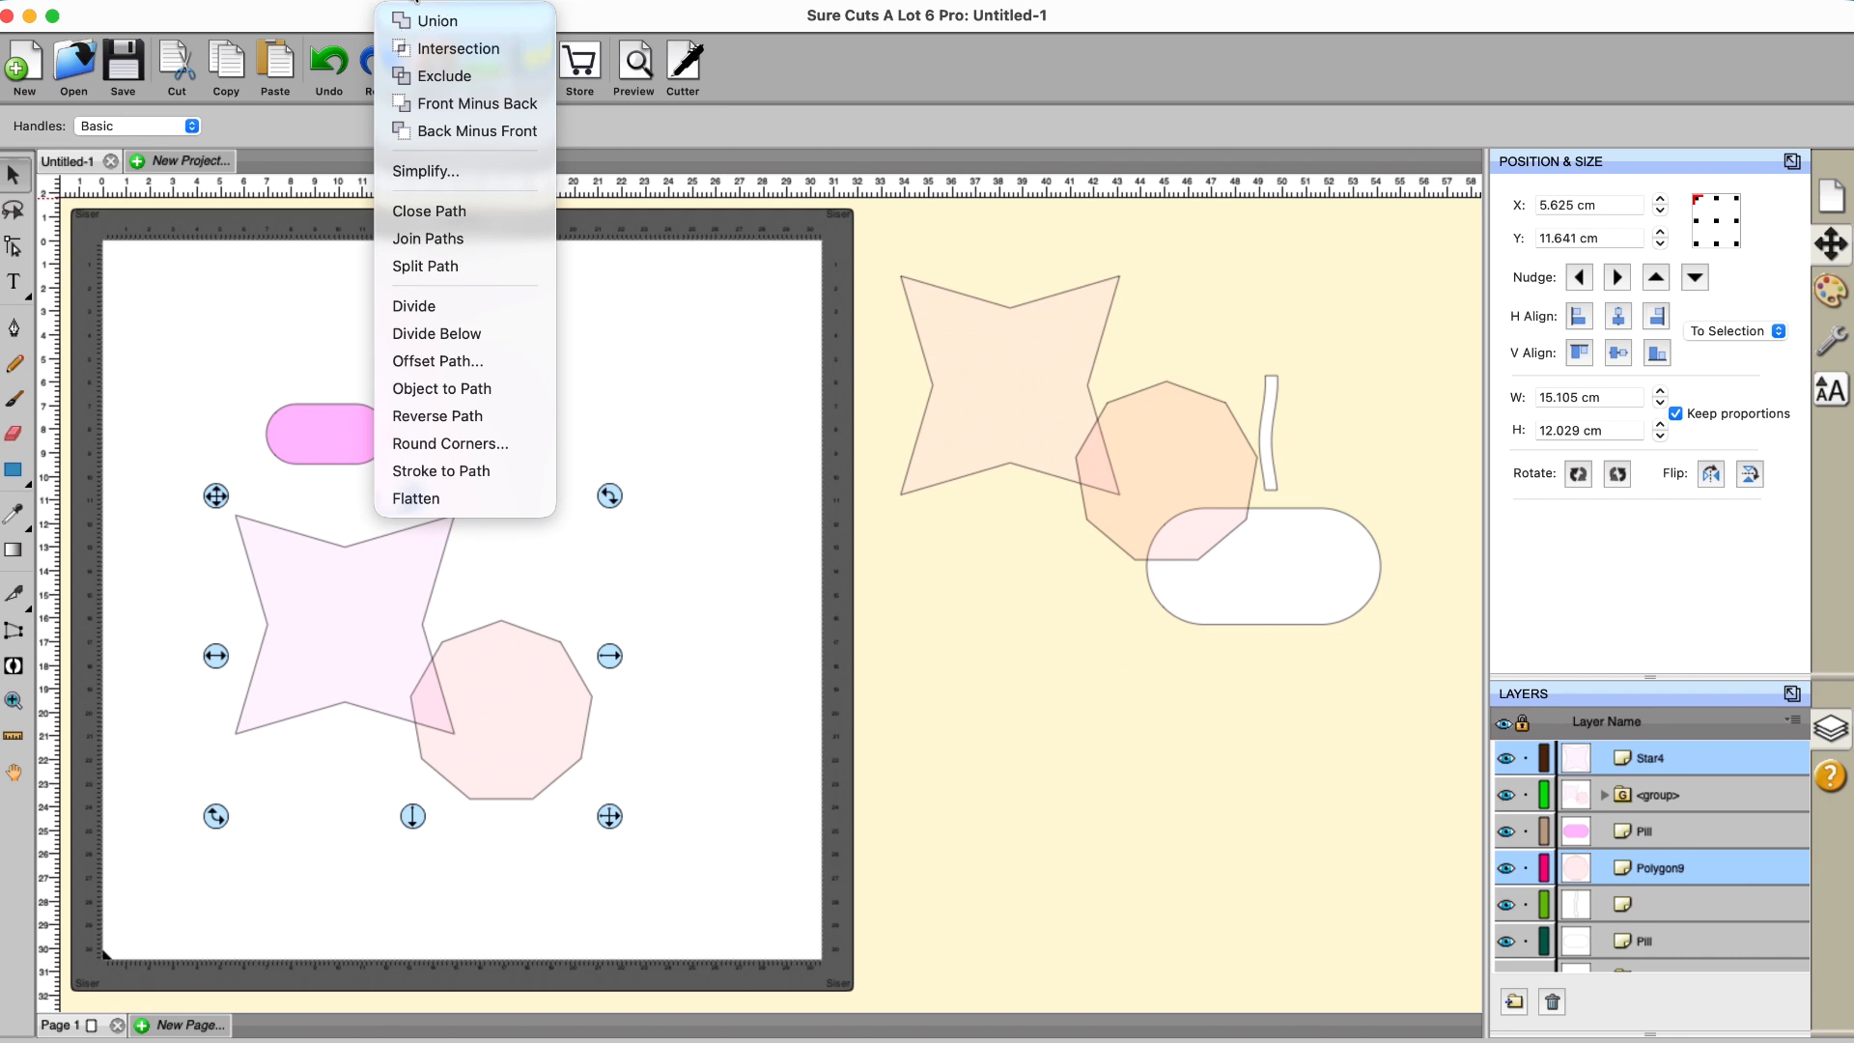
{"action": "left_click", "coordinate": [413, 171]}
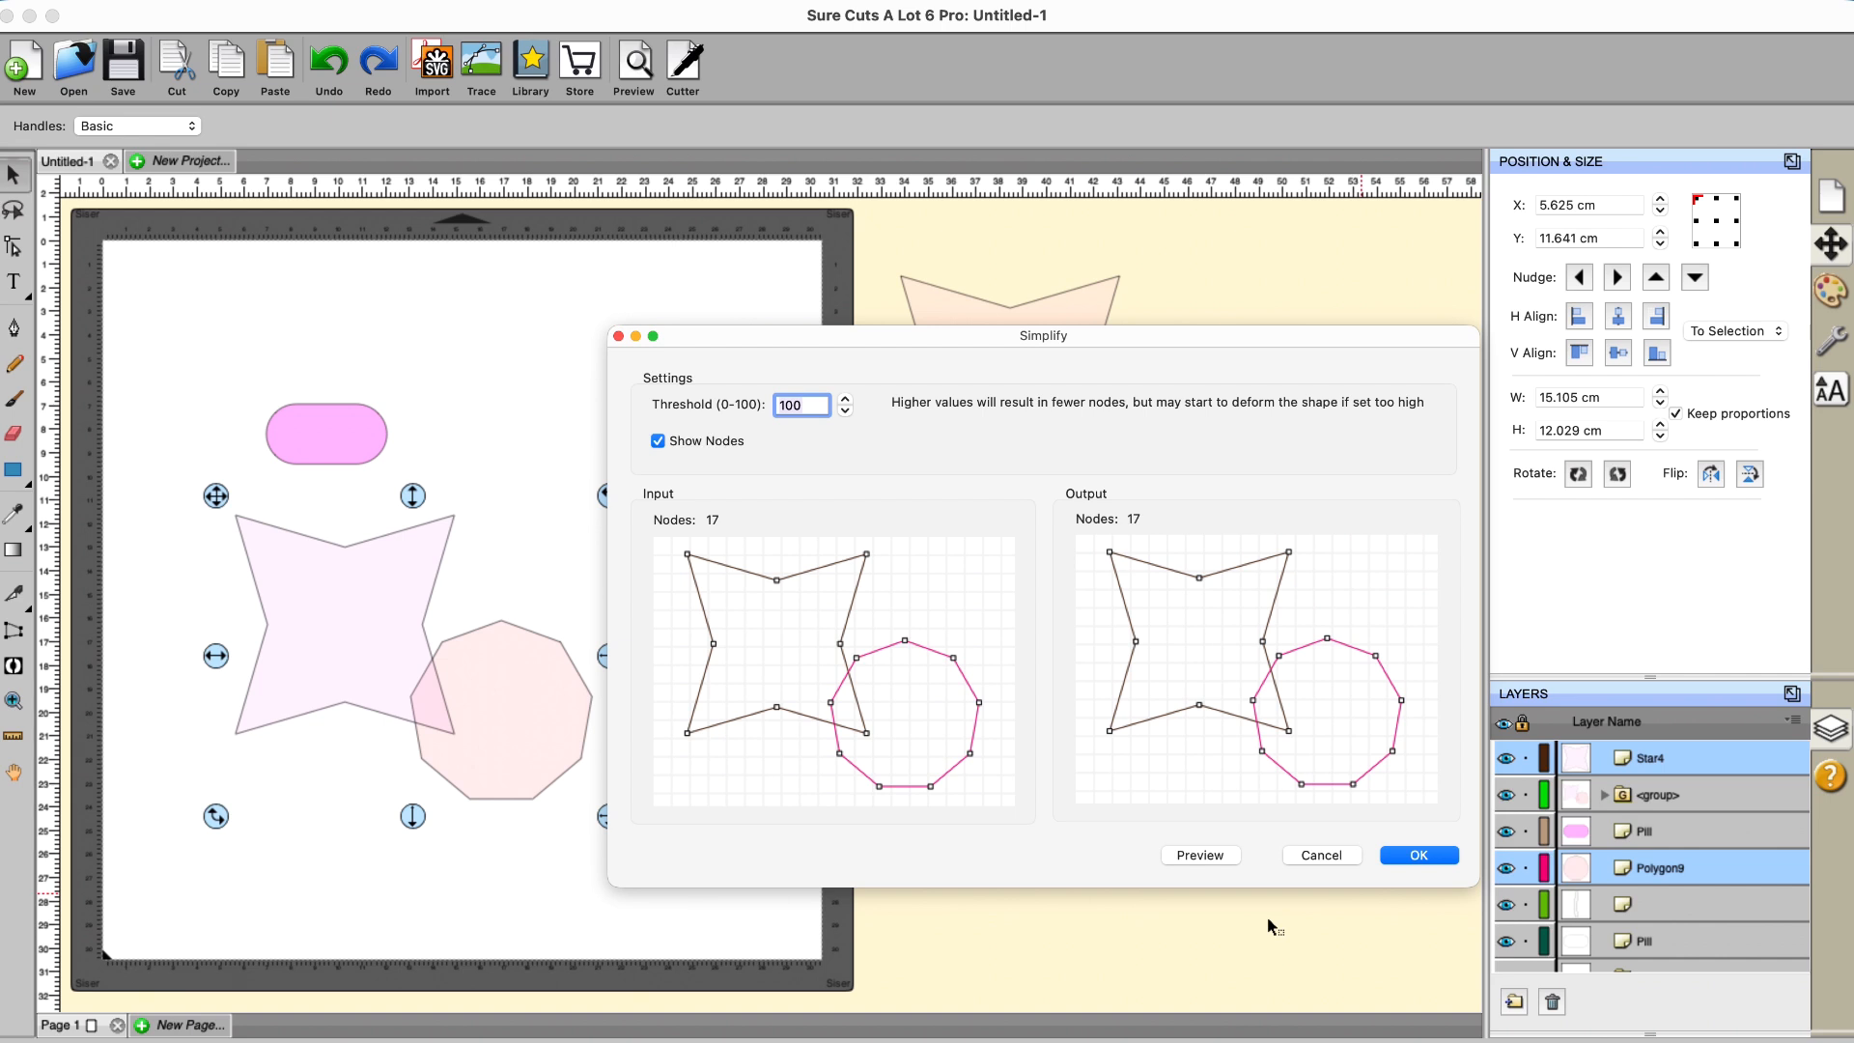
{"action": "left_click", "coordinate": [1321, 855]}
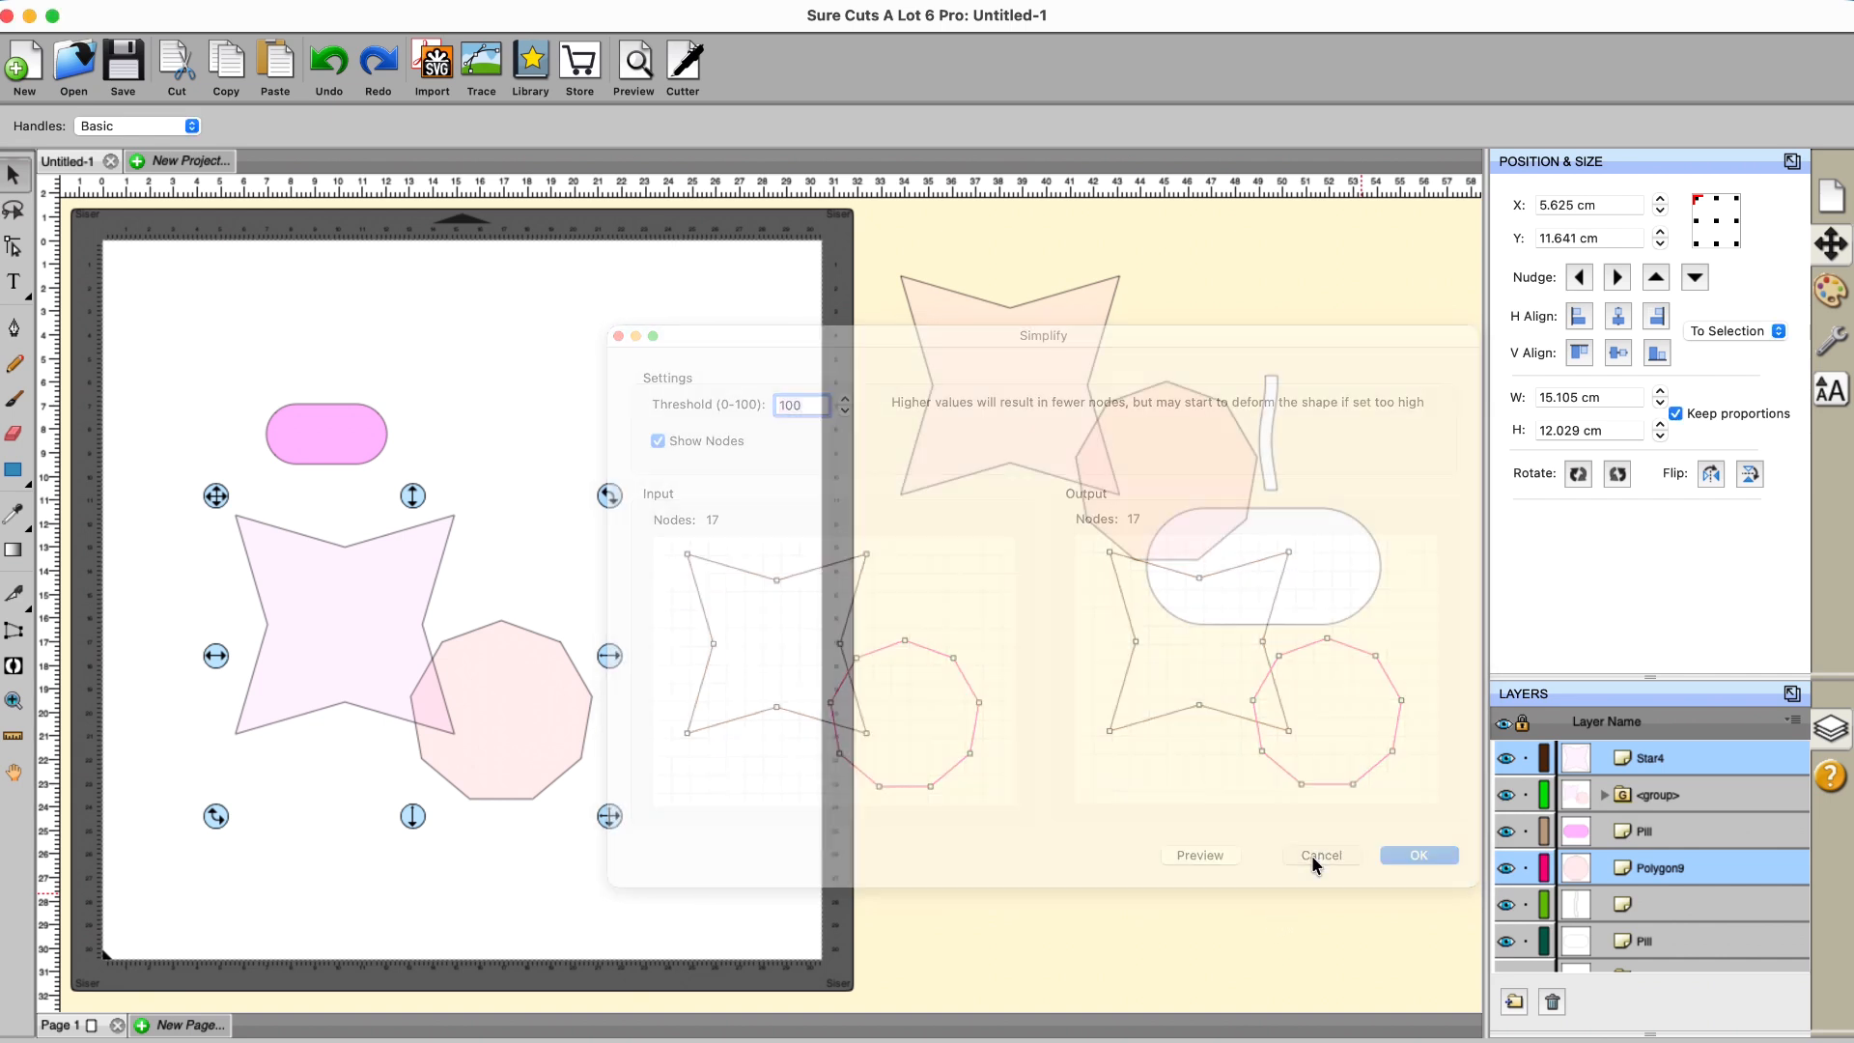
{"action": "left_click", "coordinate": [415, 3]}
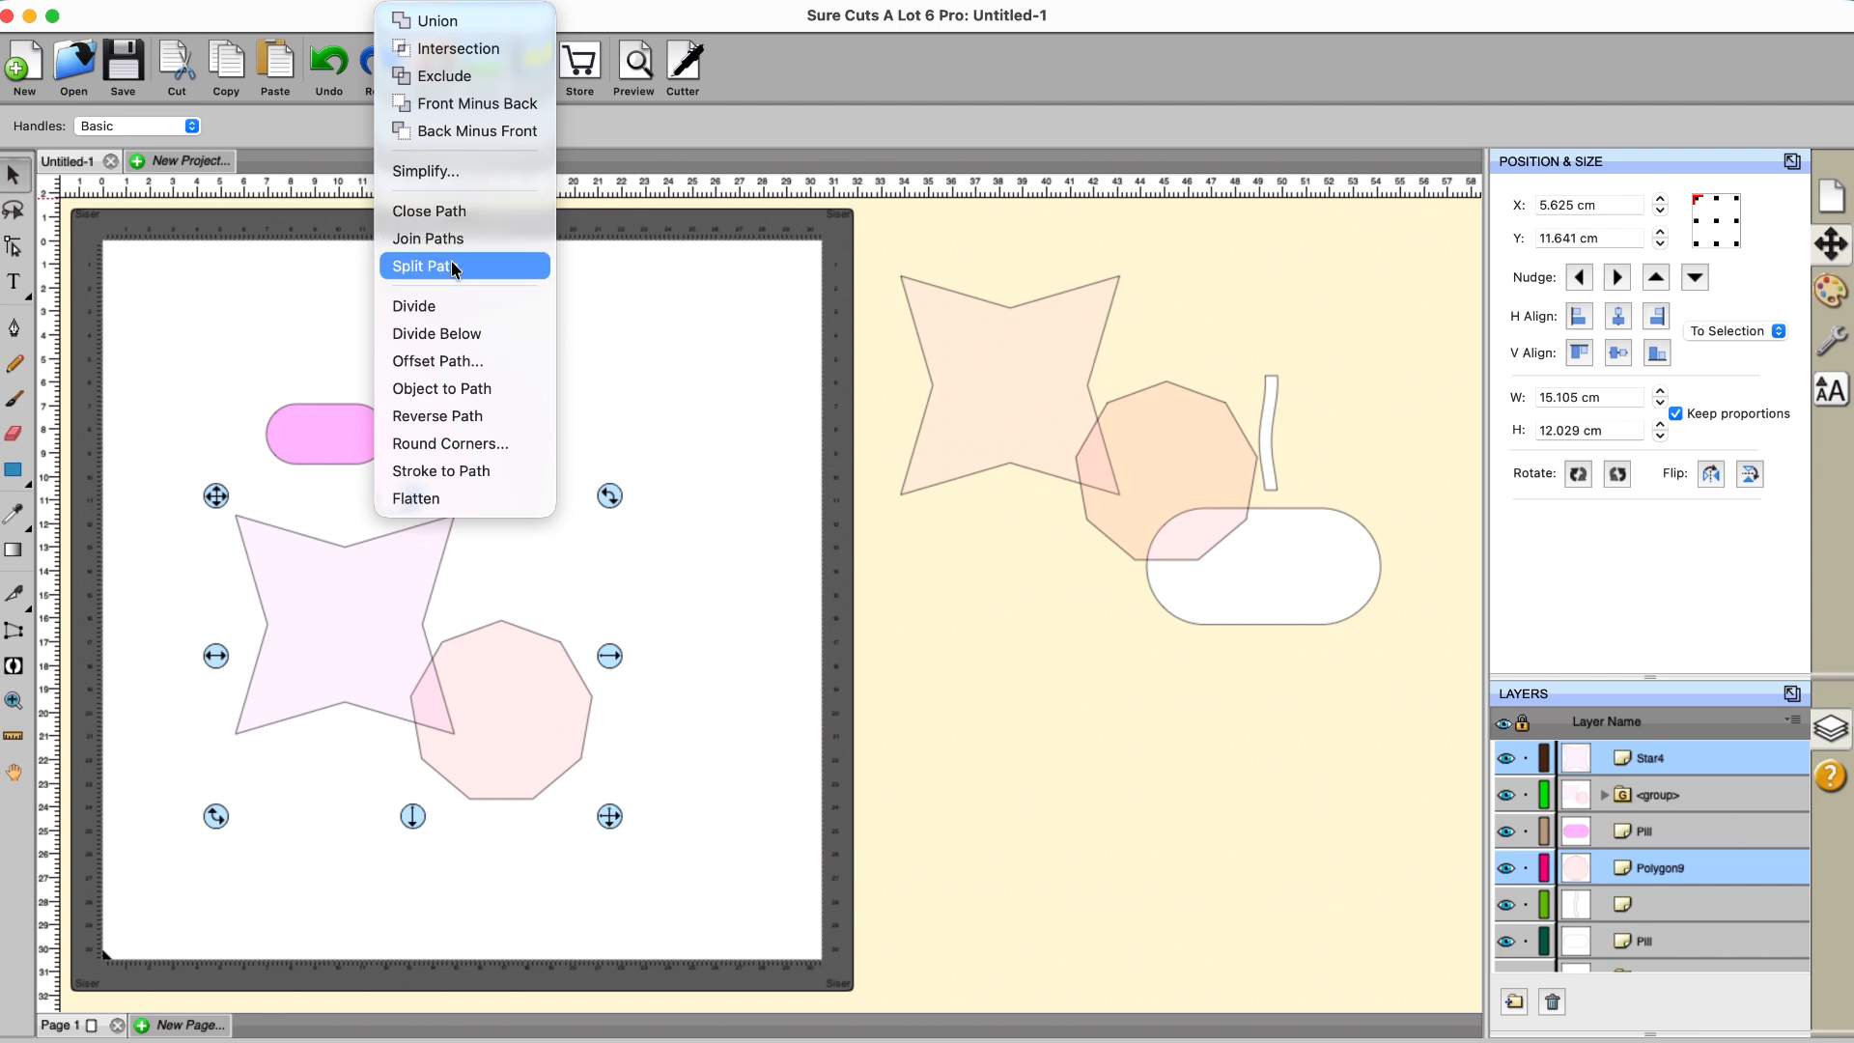
{"action": "left_click", "coordinate": [718, 494]}
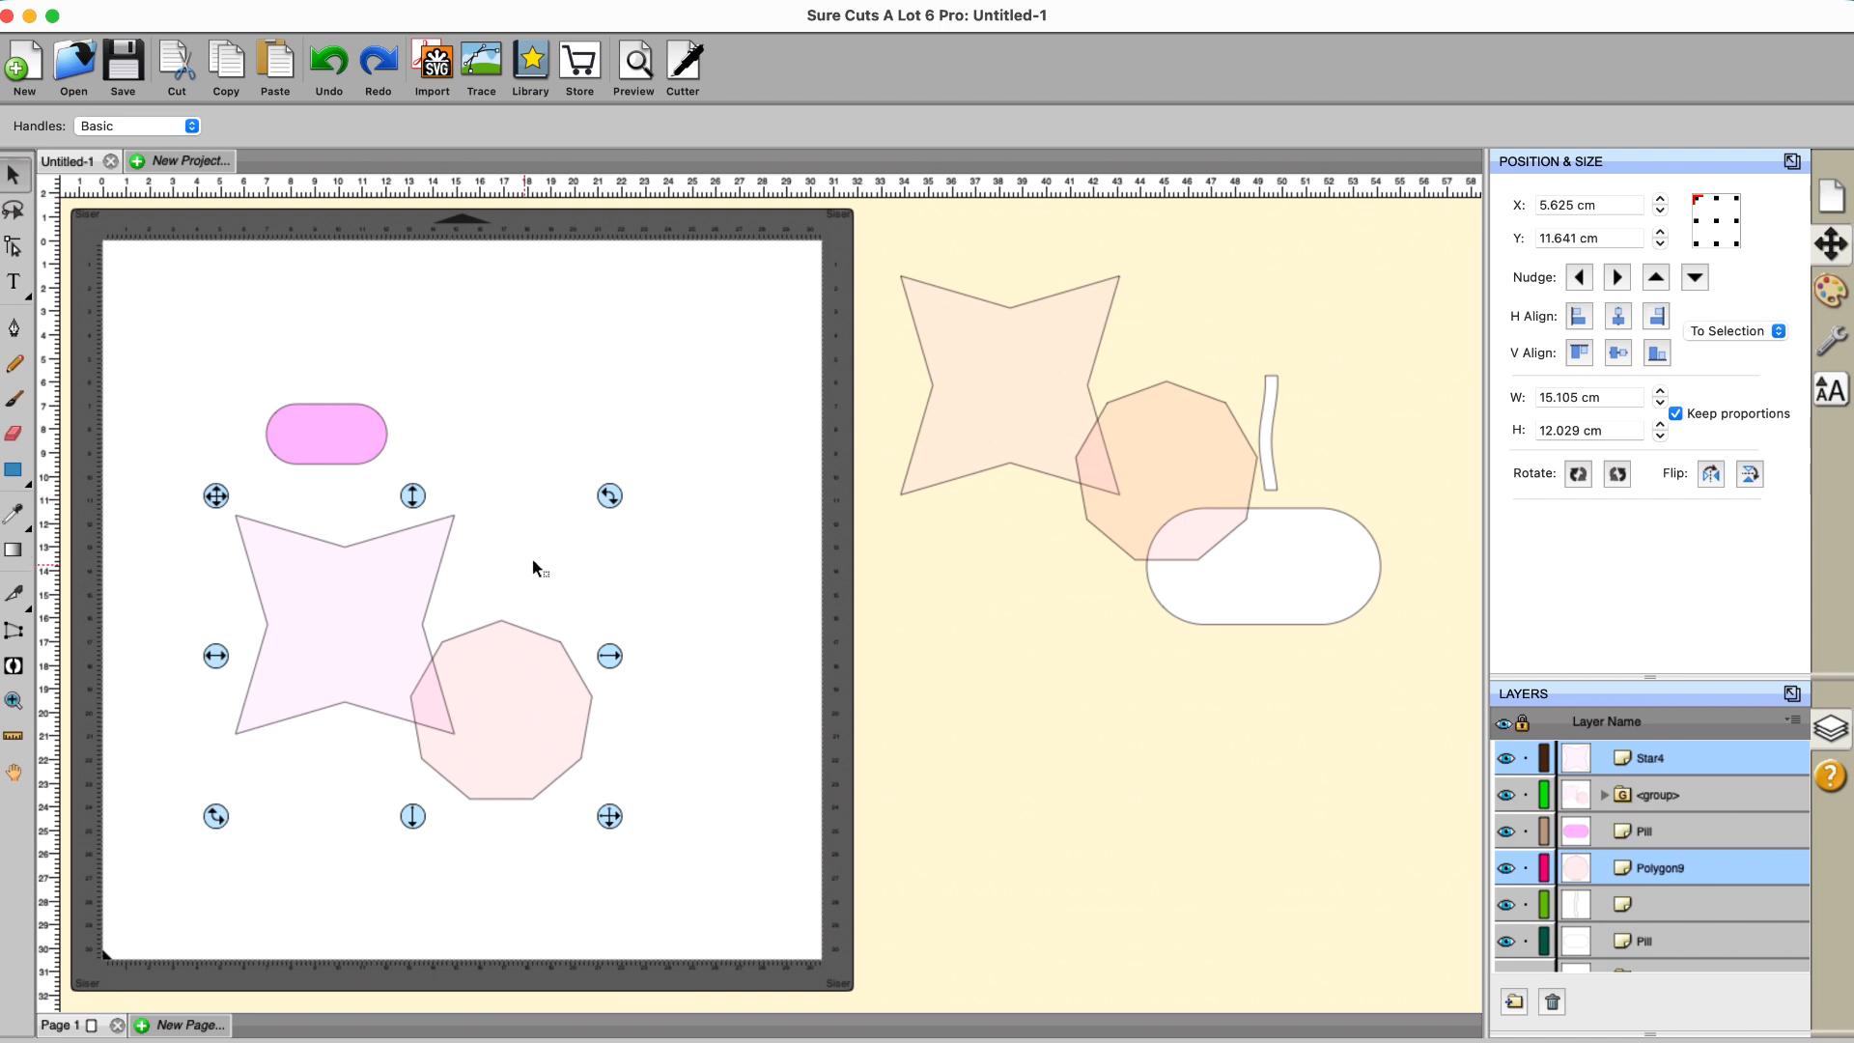
{"action": "left_click", "coordinate": [569, 368]}
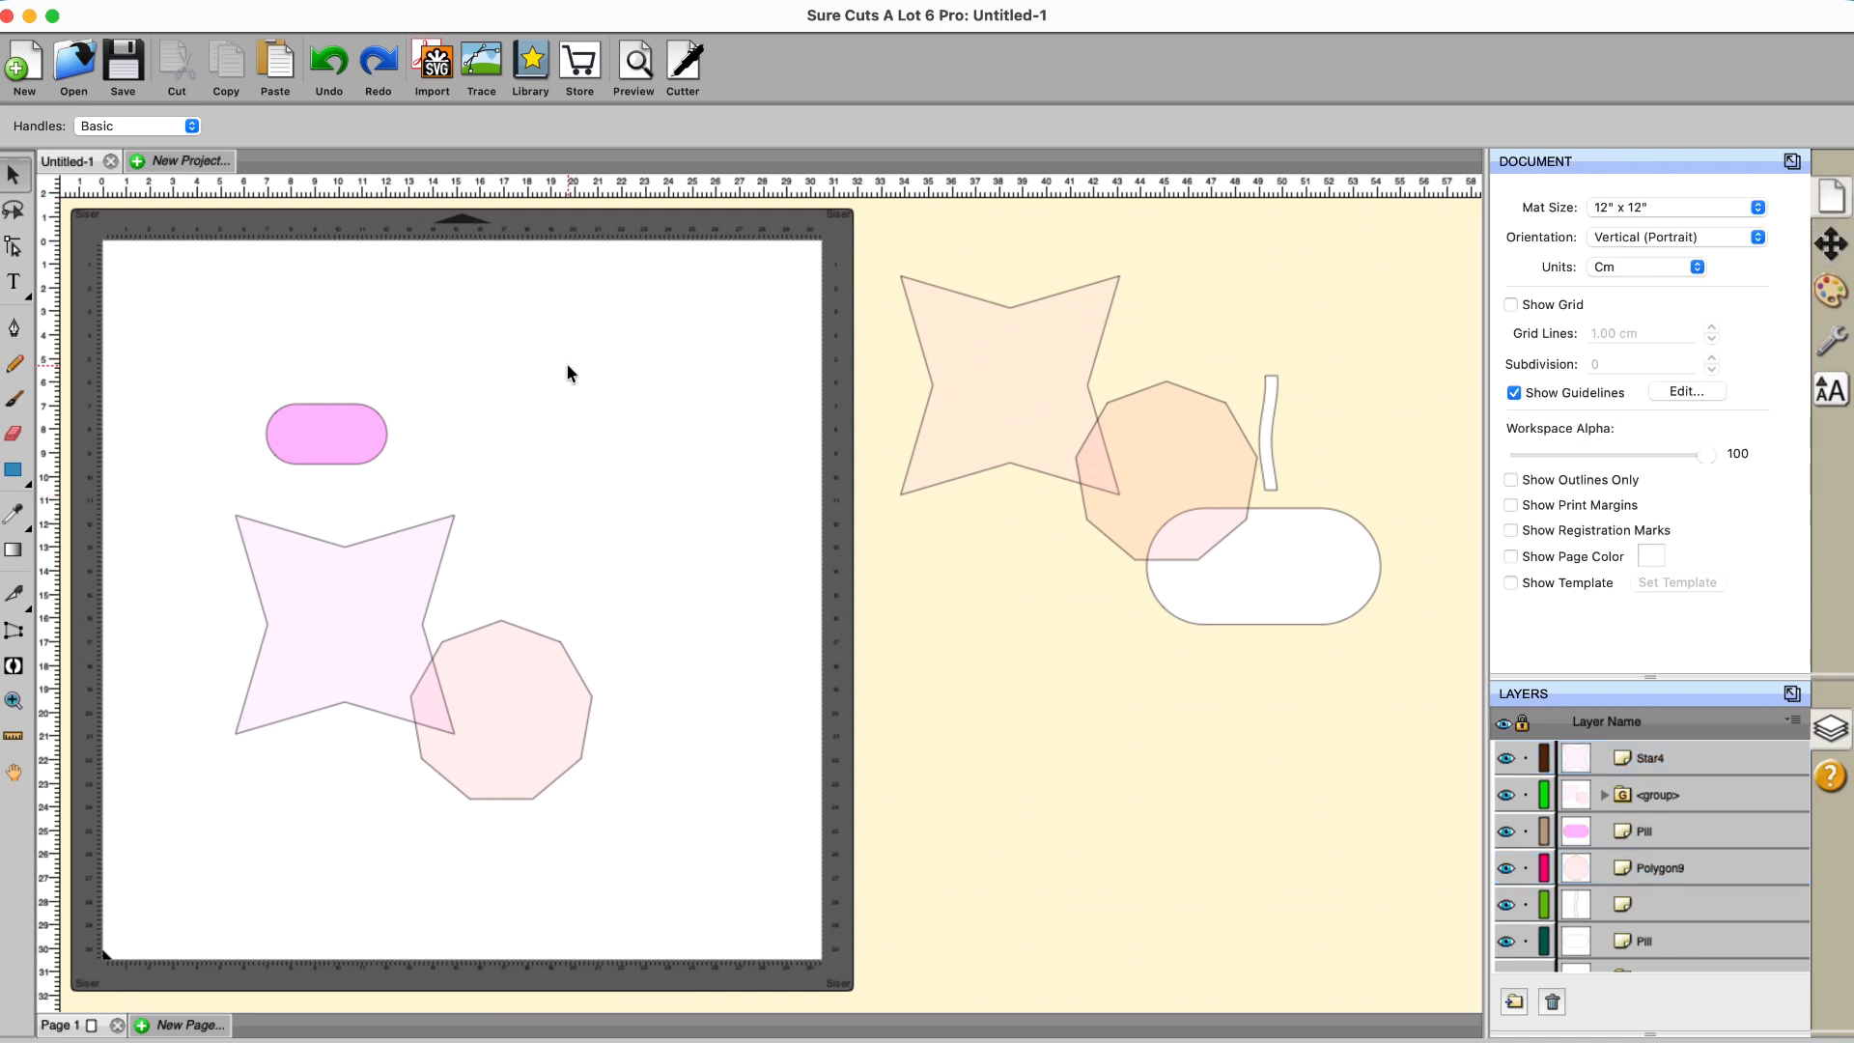
Step: Enlarge the pink pill to about 15.4 × 7.7 cm and move it up above the star
{"action": "left_click", "coordinate": [346, 413]}
{"action": "left_click_drag", "start_coordinate": [404, 482], "coordinate": [648, 600]}
{"action": "left_click_drag", "start_coordinate": [554, 483], "coordinate": [563, 388]}
Step: Try splitting the pink pill's path into separate segments, pick its lower-right arc, and restore the whole pill
{"action": "left_click", "coordinate": [396, 4]}
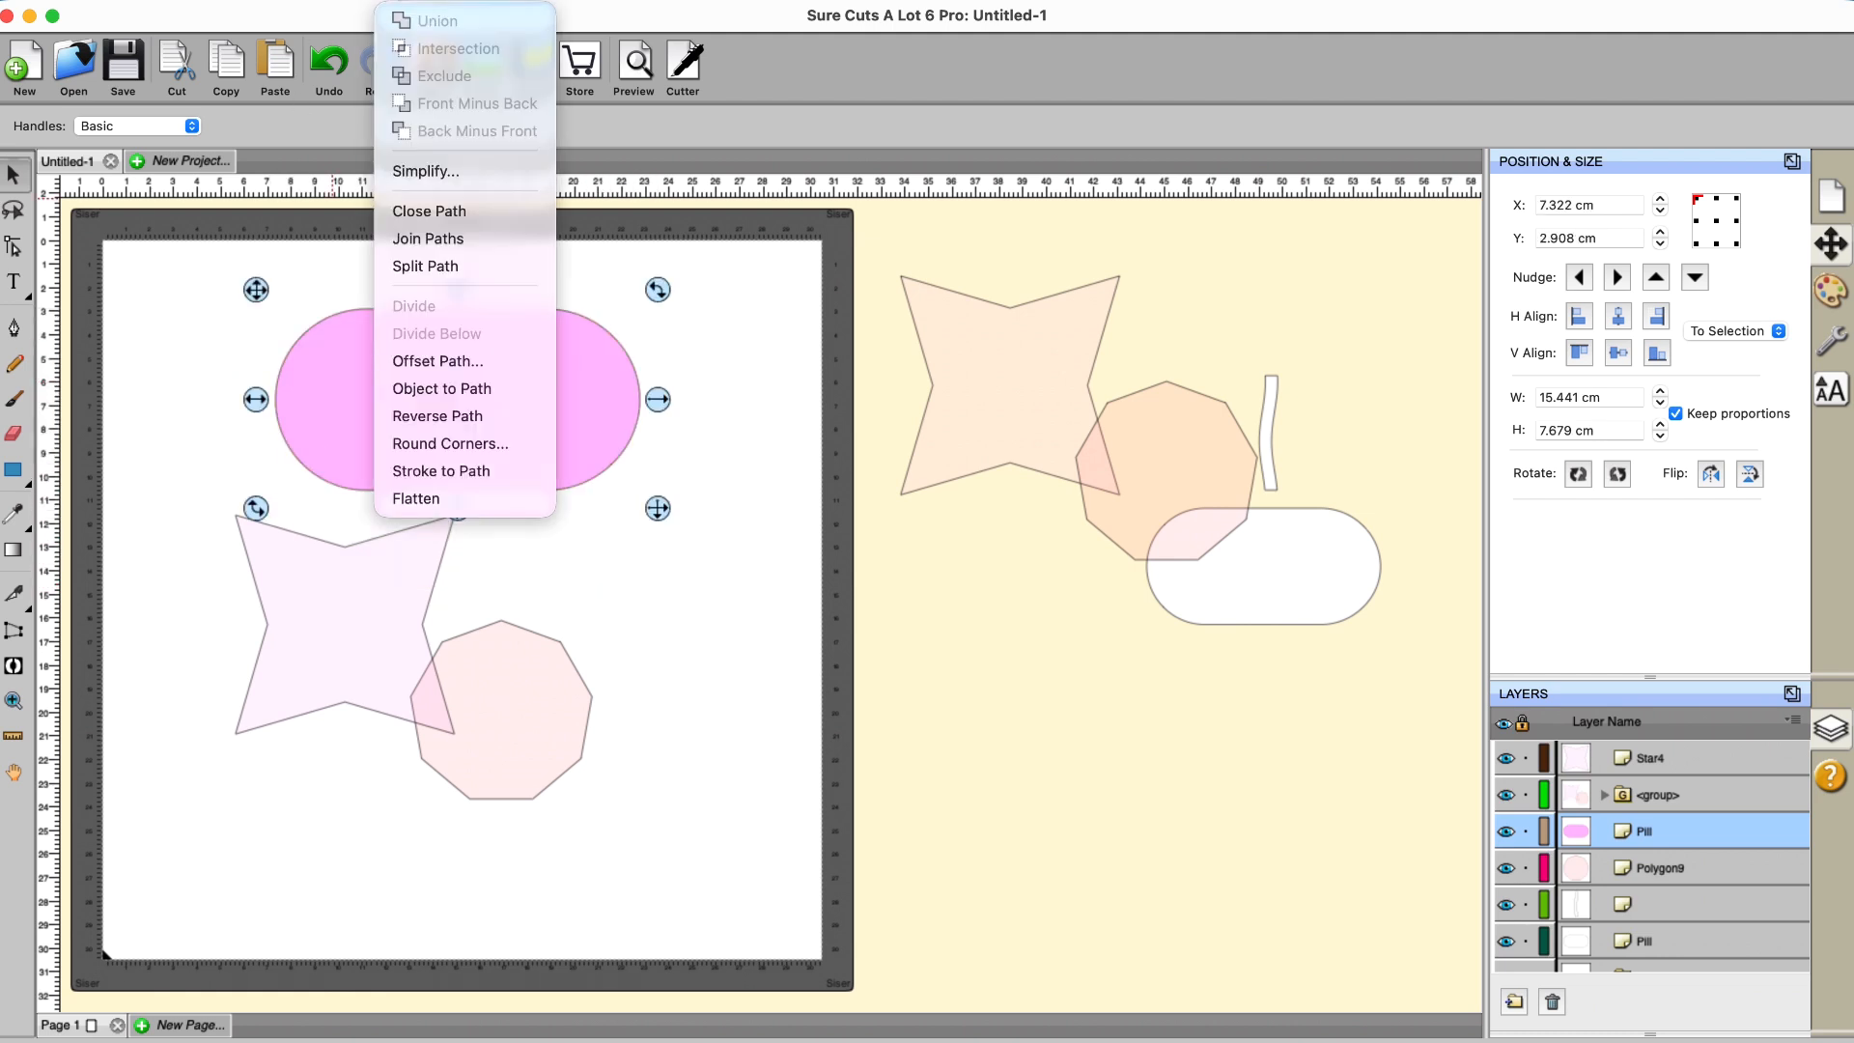
{"action": "left_click", "coordinate": [432, 270]}
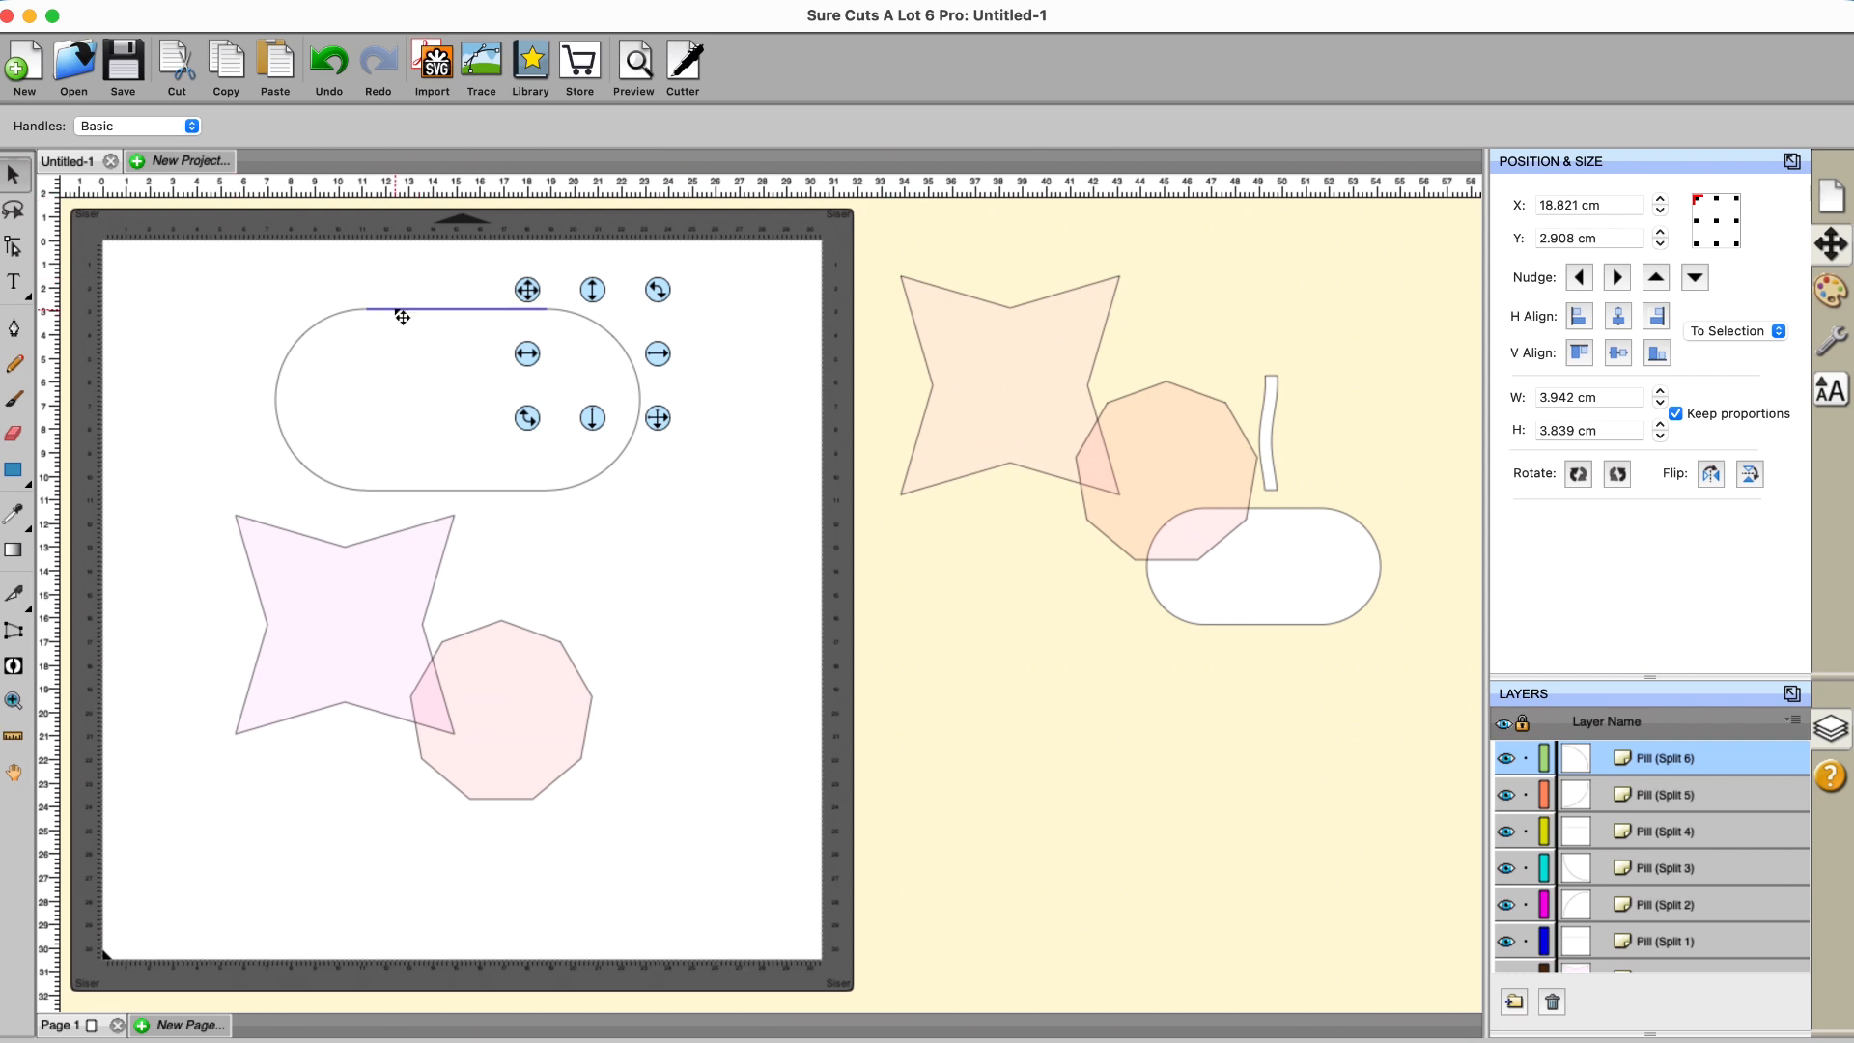
{"action": "left_click", "coordinate": [598, 487]}
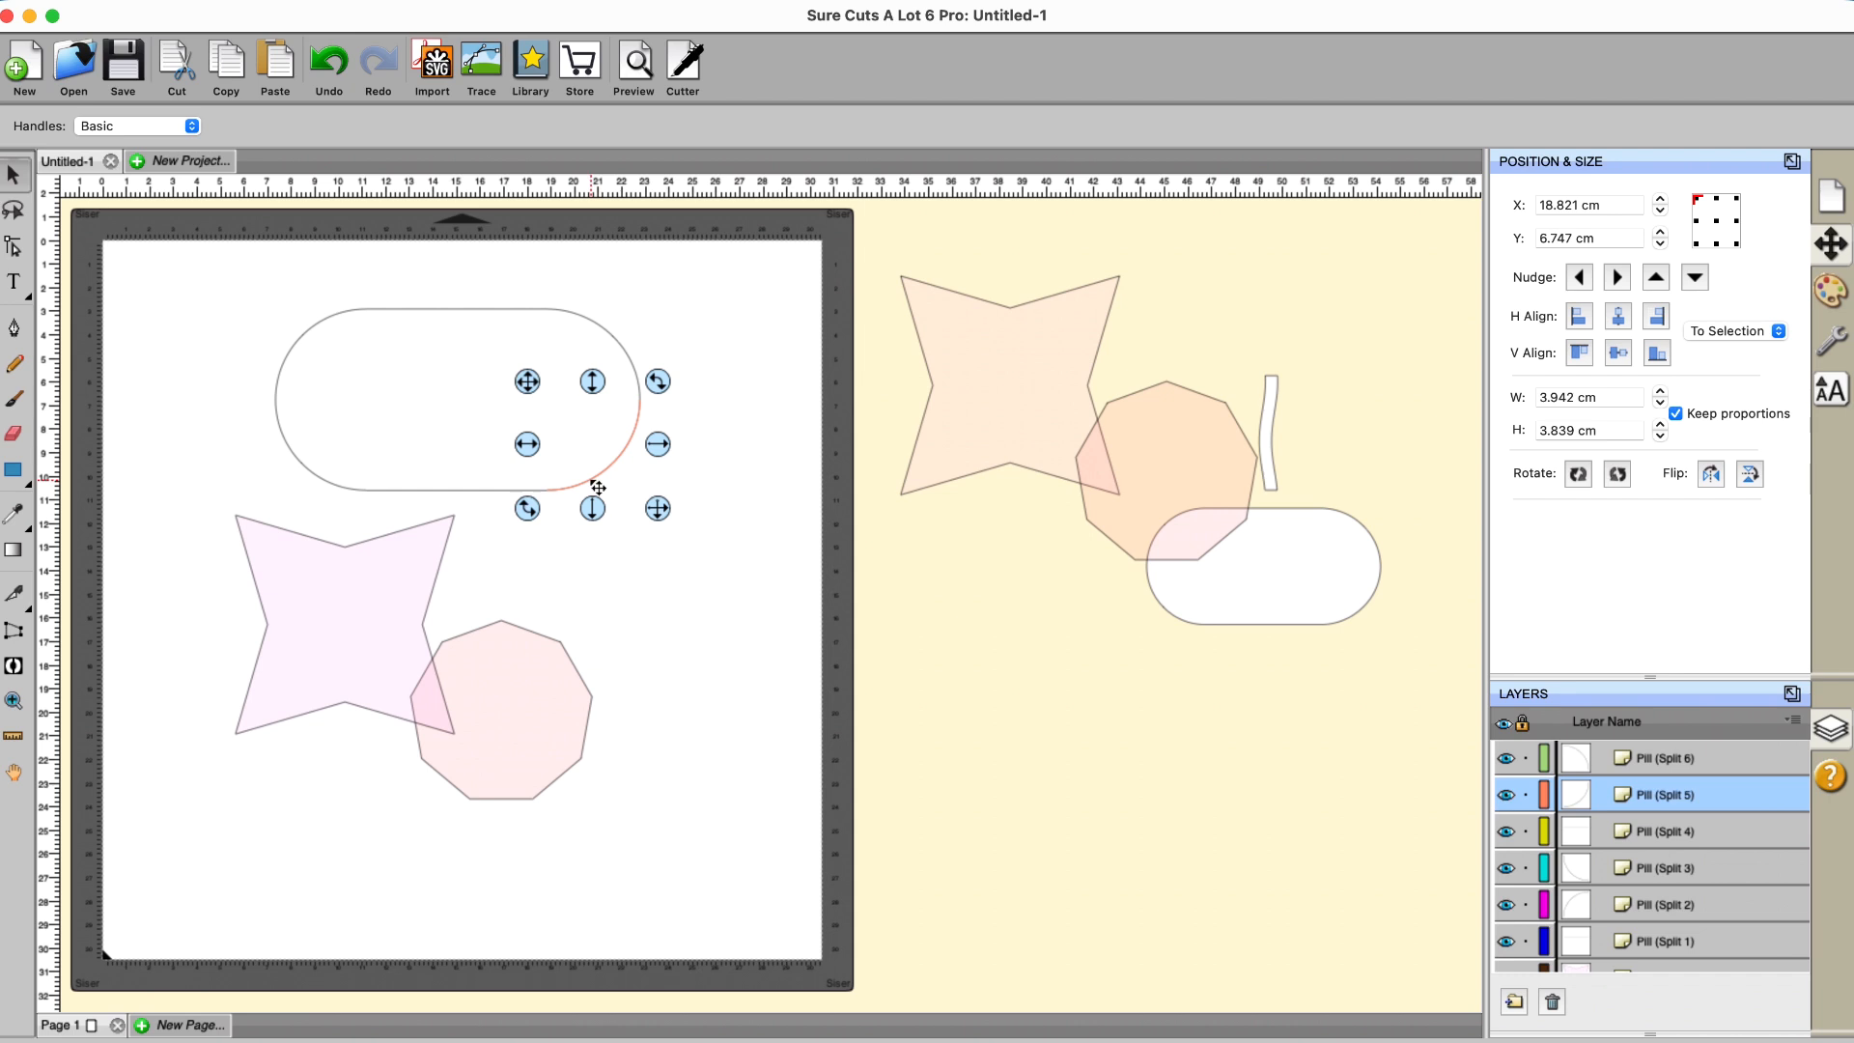
{"action": "key", "text": "Delete"}
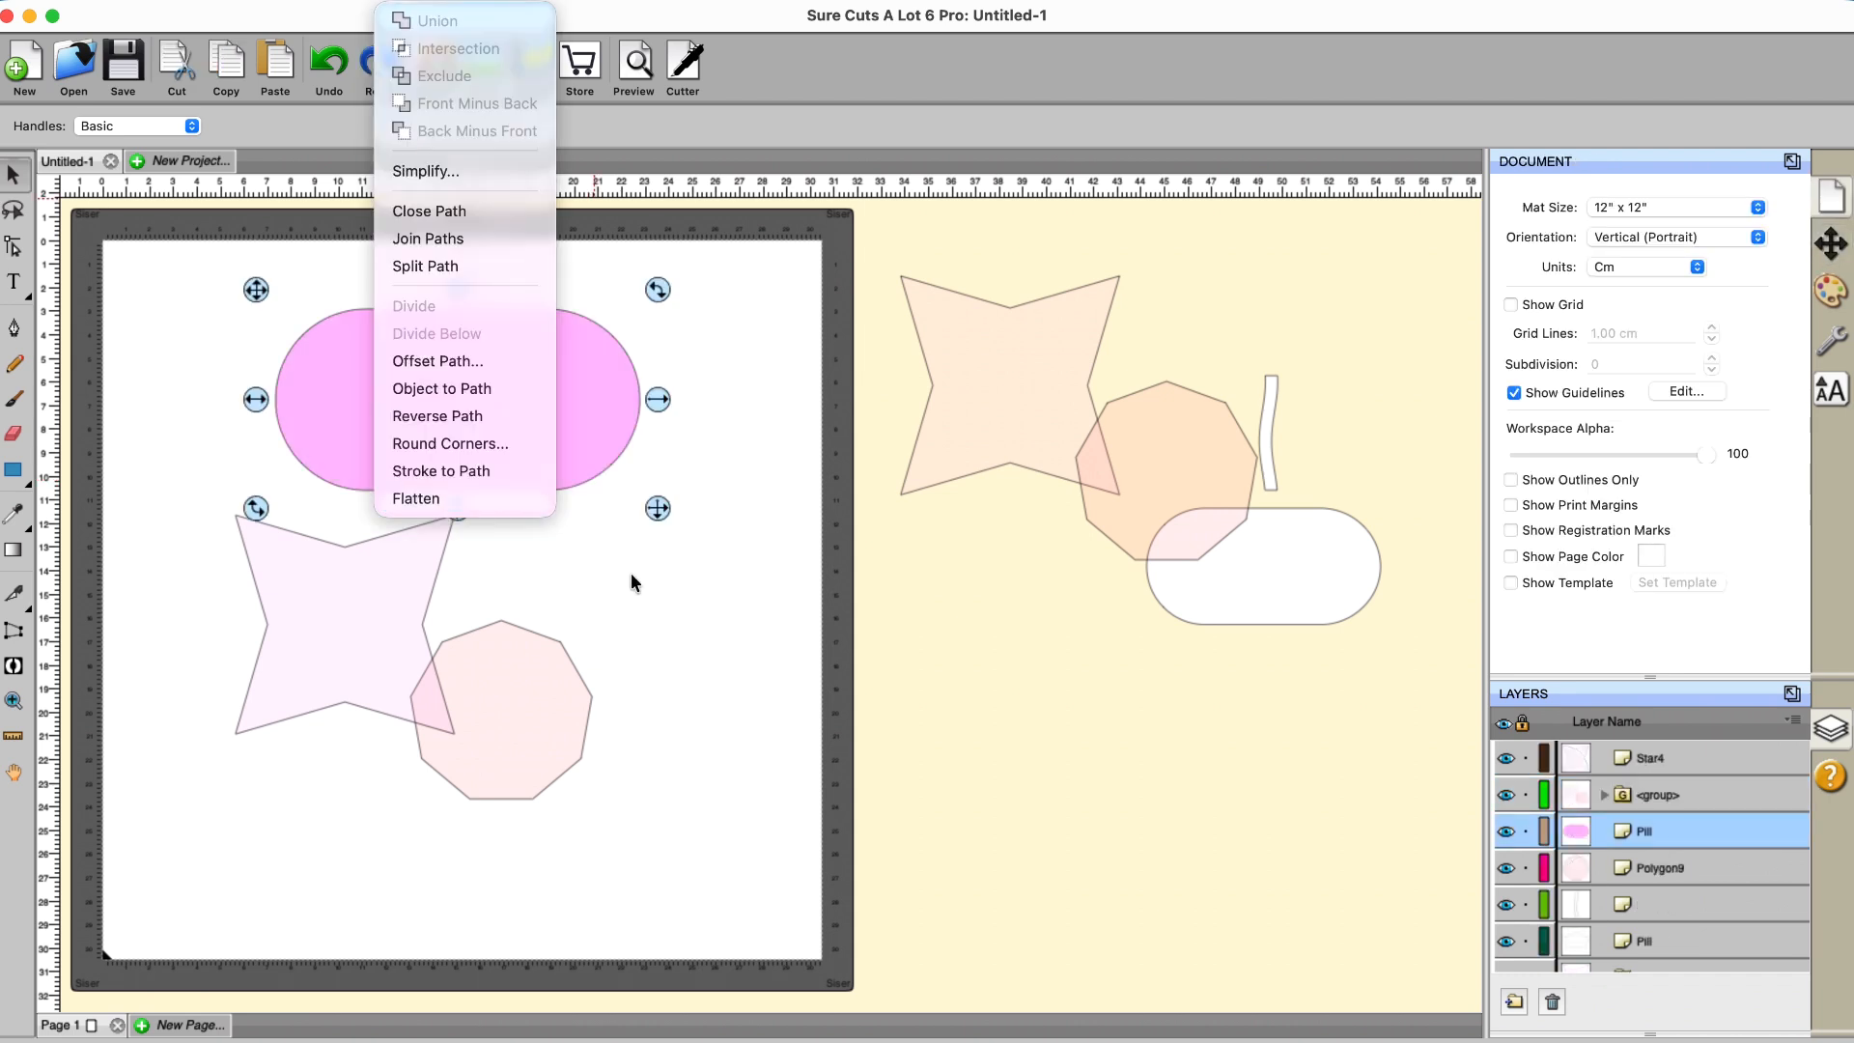
{"action": "left_click", "coordinate": [641, 597]}
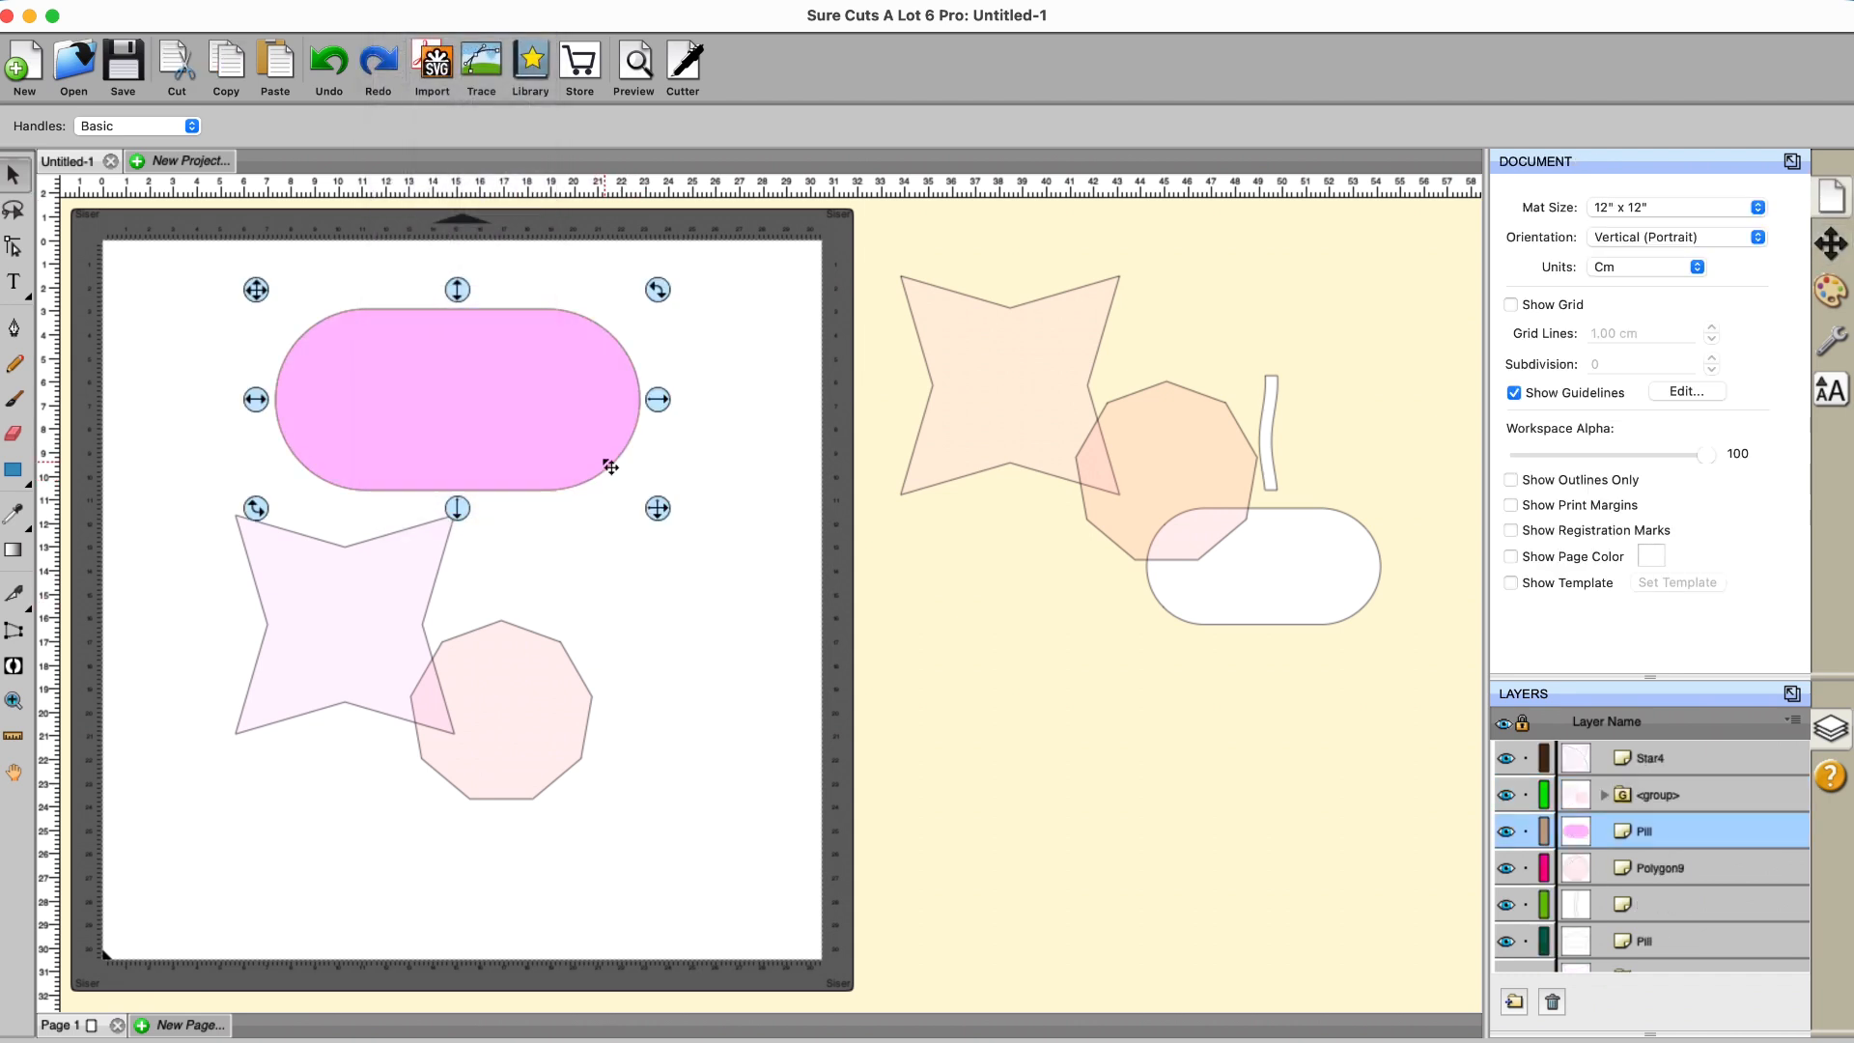
Step: Move the pink pill down so it overlaps the star and nonagon, and flatten the three shapes
{"action": "left_click_drag", "start_coordinate": [604, 455], "coordinate": [622, 606]}
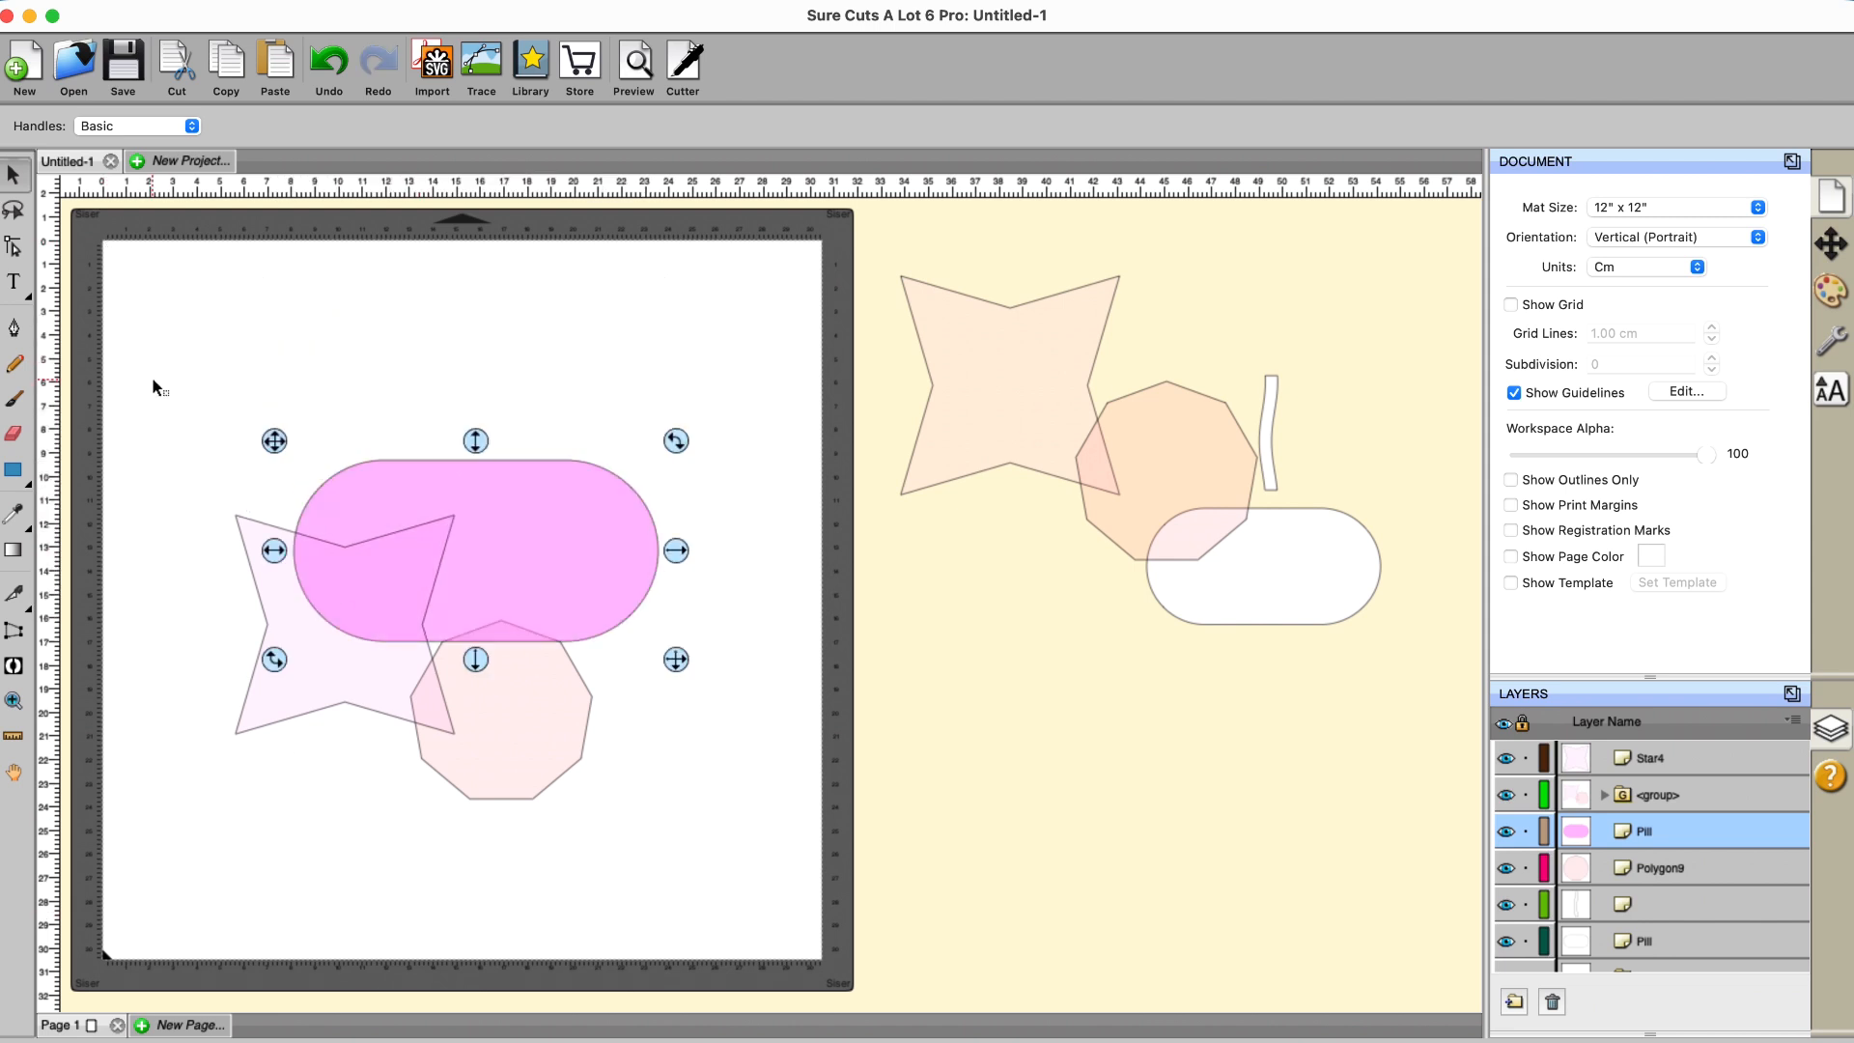
{"action": "left_click_drag", "start_coordinate": [154, 382], "coordinate": [751, 872]}
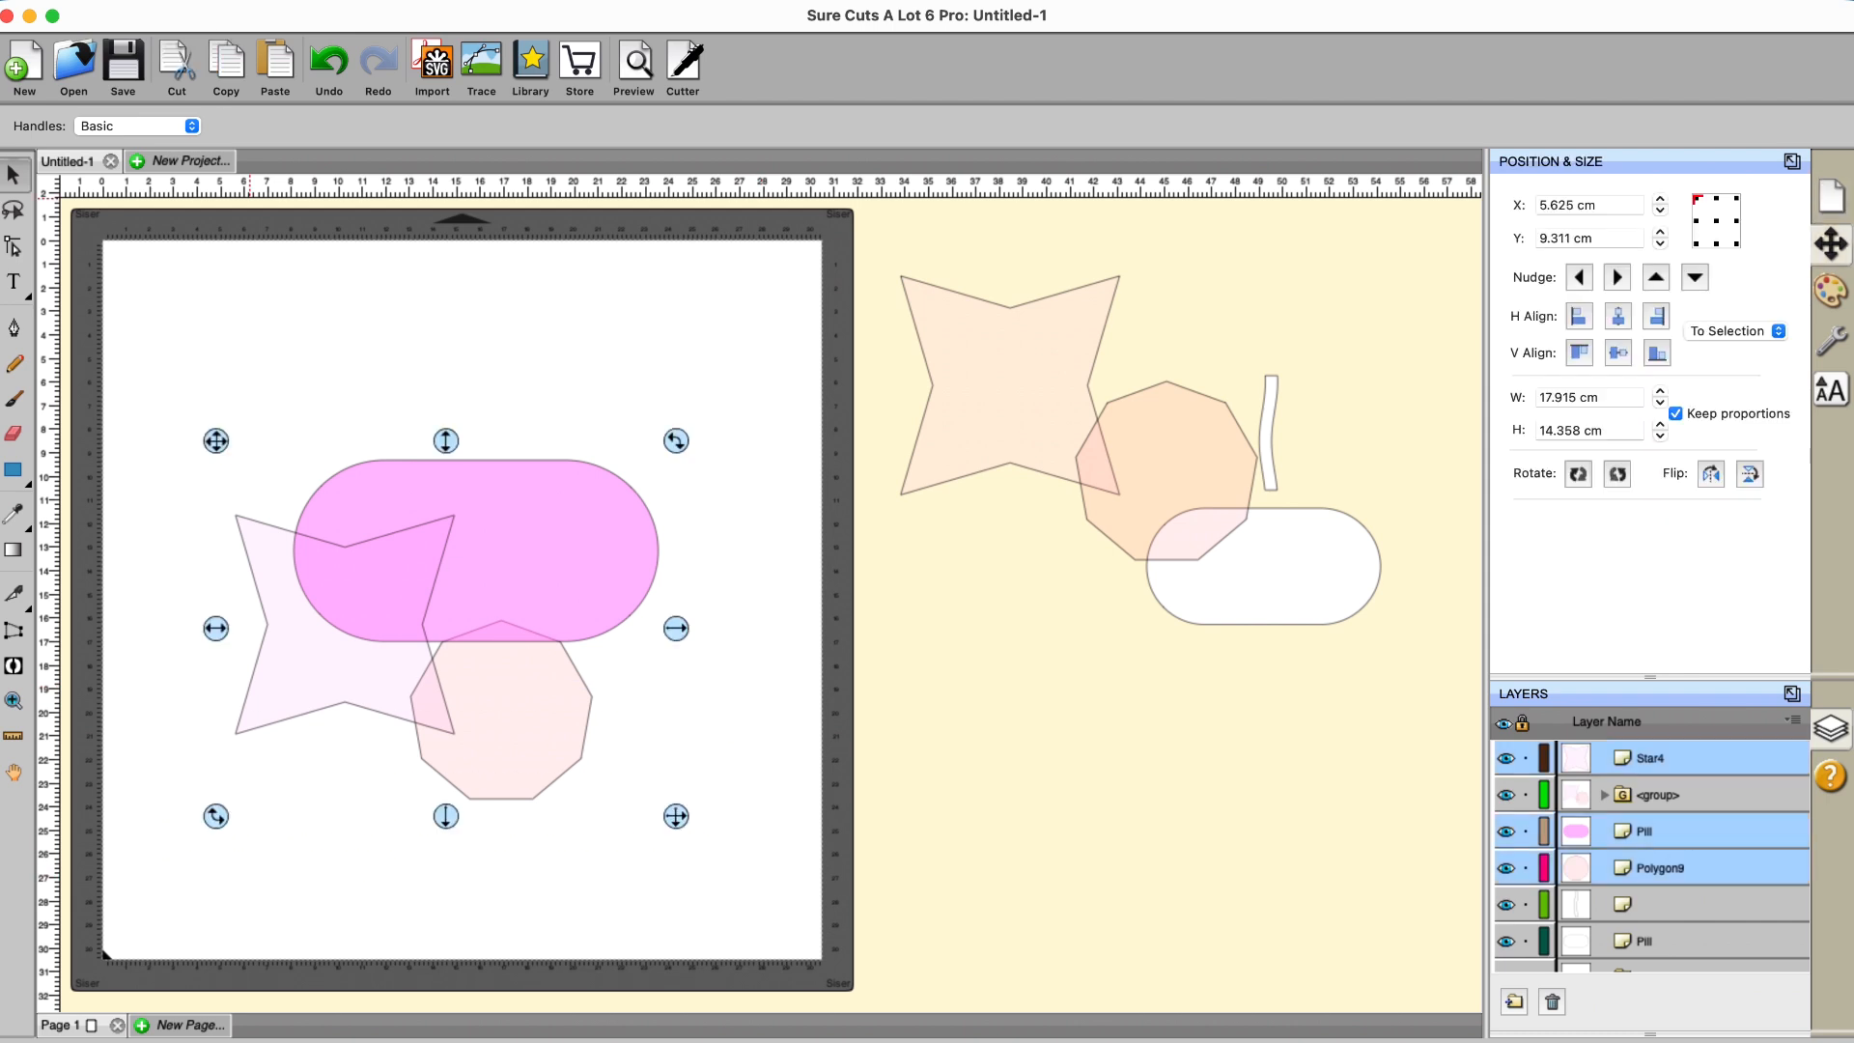
{"action": "left_click", "coordinate": [387, 2]}
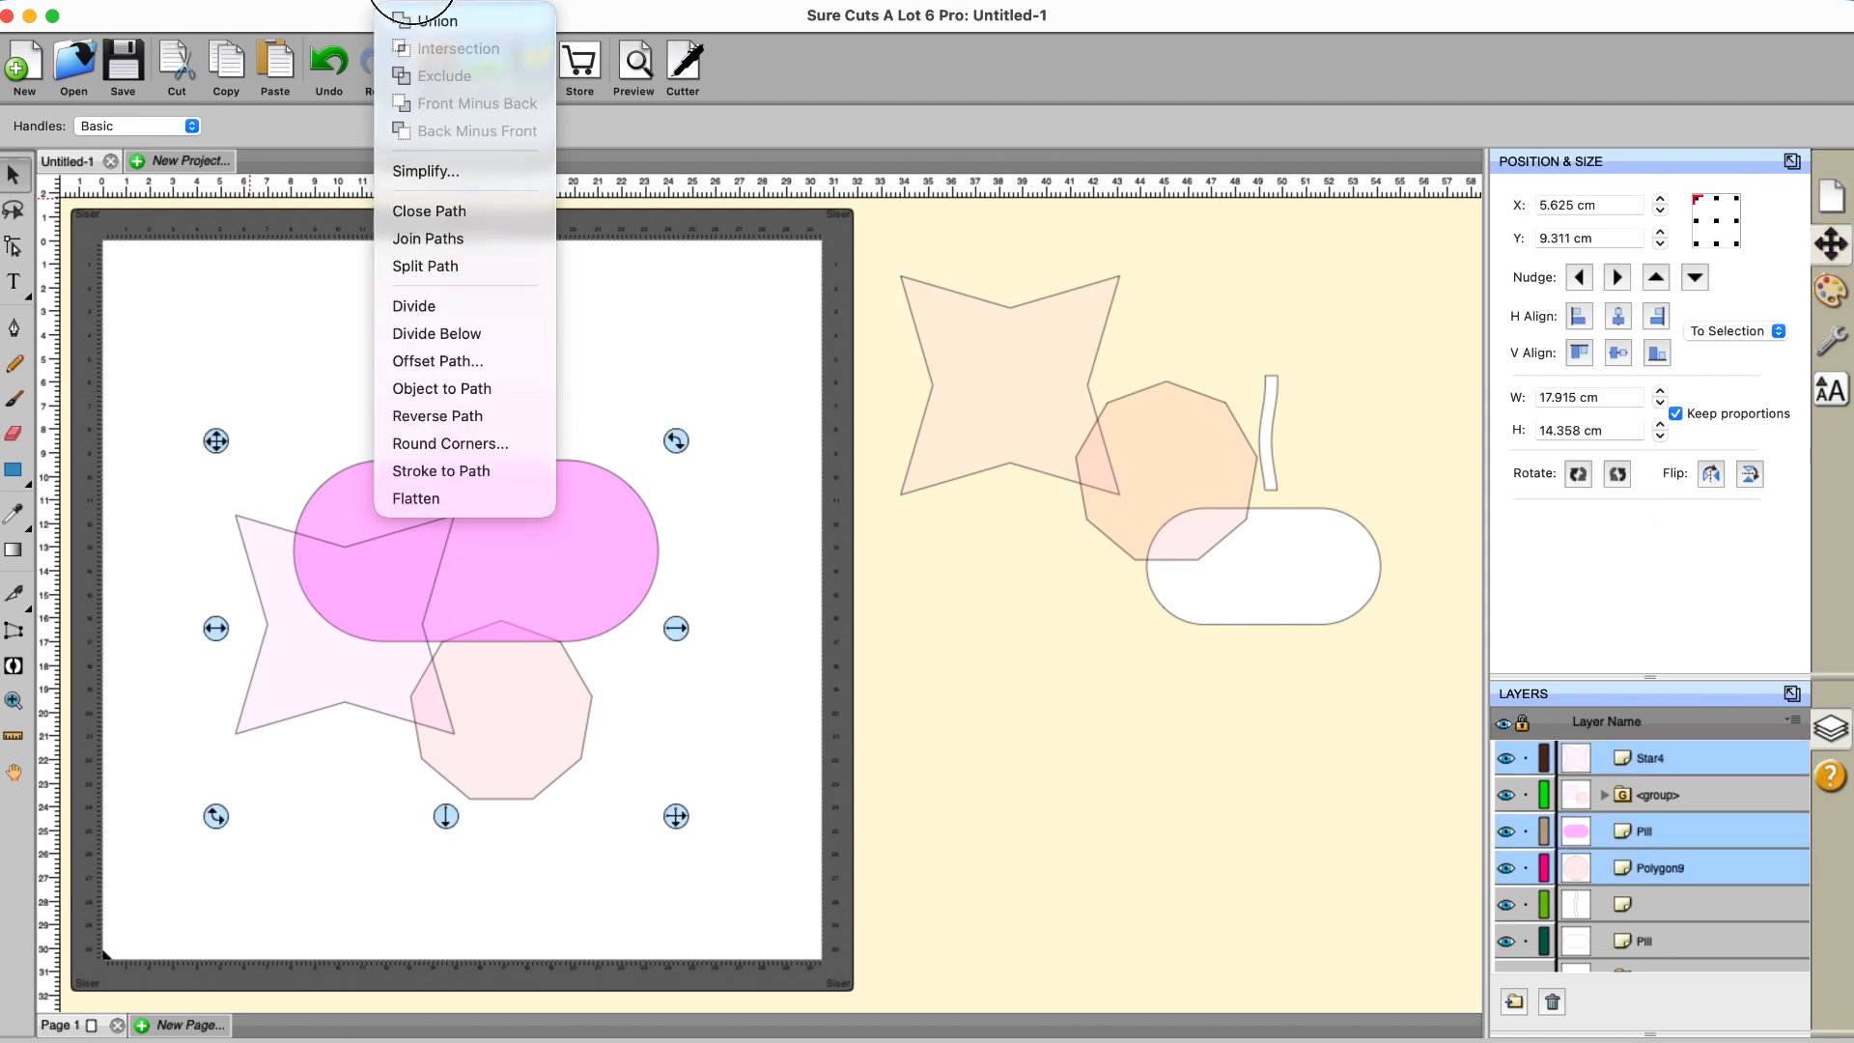
{"action": "left_click", "coordinate": [472, 497]}
Step: Move the flattened pill, nonagon and star apart, and move the star and nonagon back over the pill's lower edge
{"action": "left_click_drag", "start_coordinate": [599, 643], "coordinate": [669, 430]}
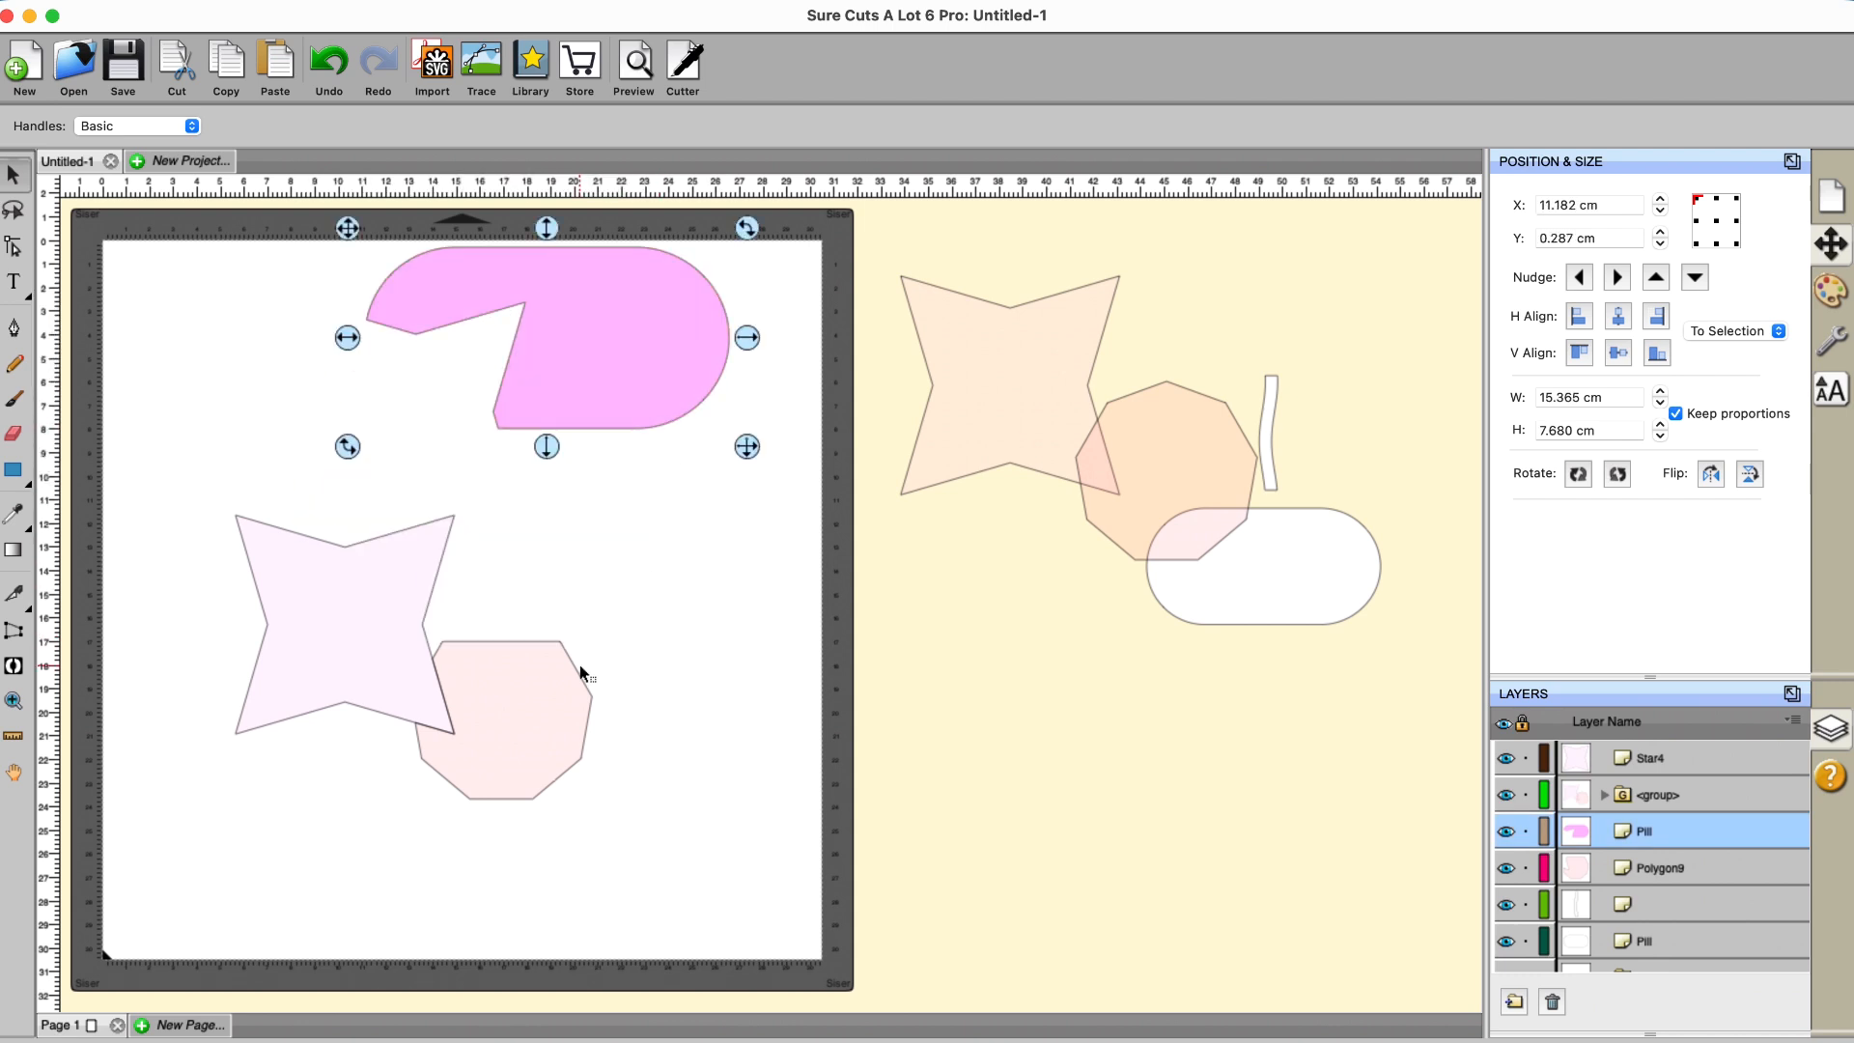
{"action": "left_click_drag", "start_coordinate": [577, 666], "coordinate": [725, 737]}
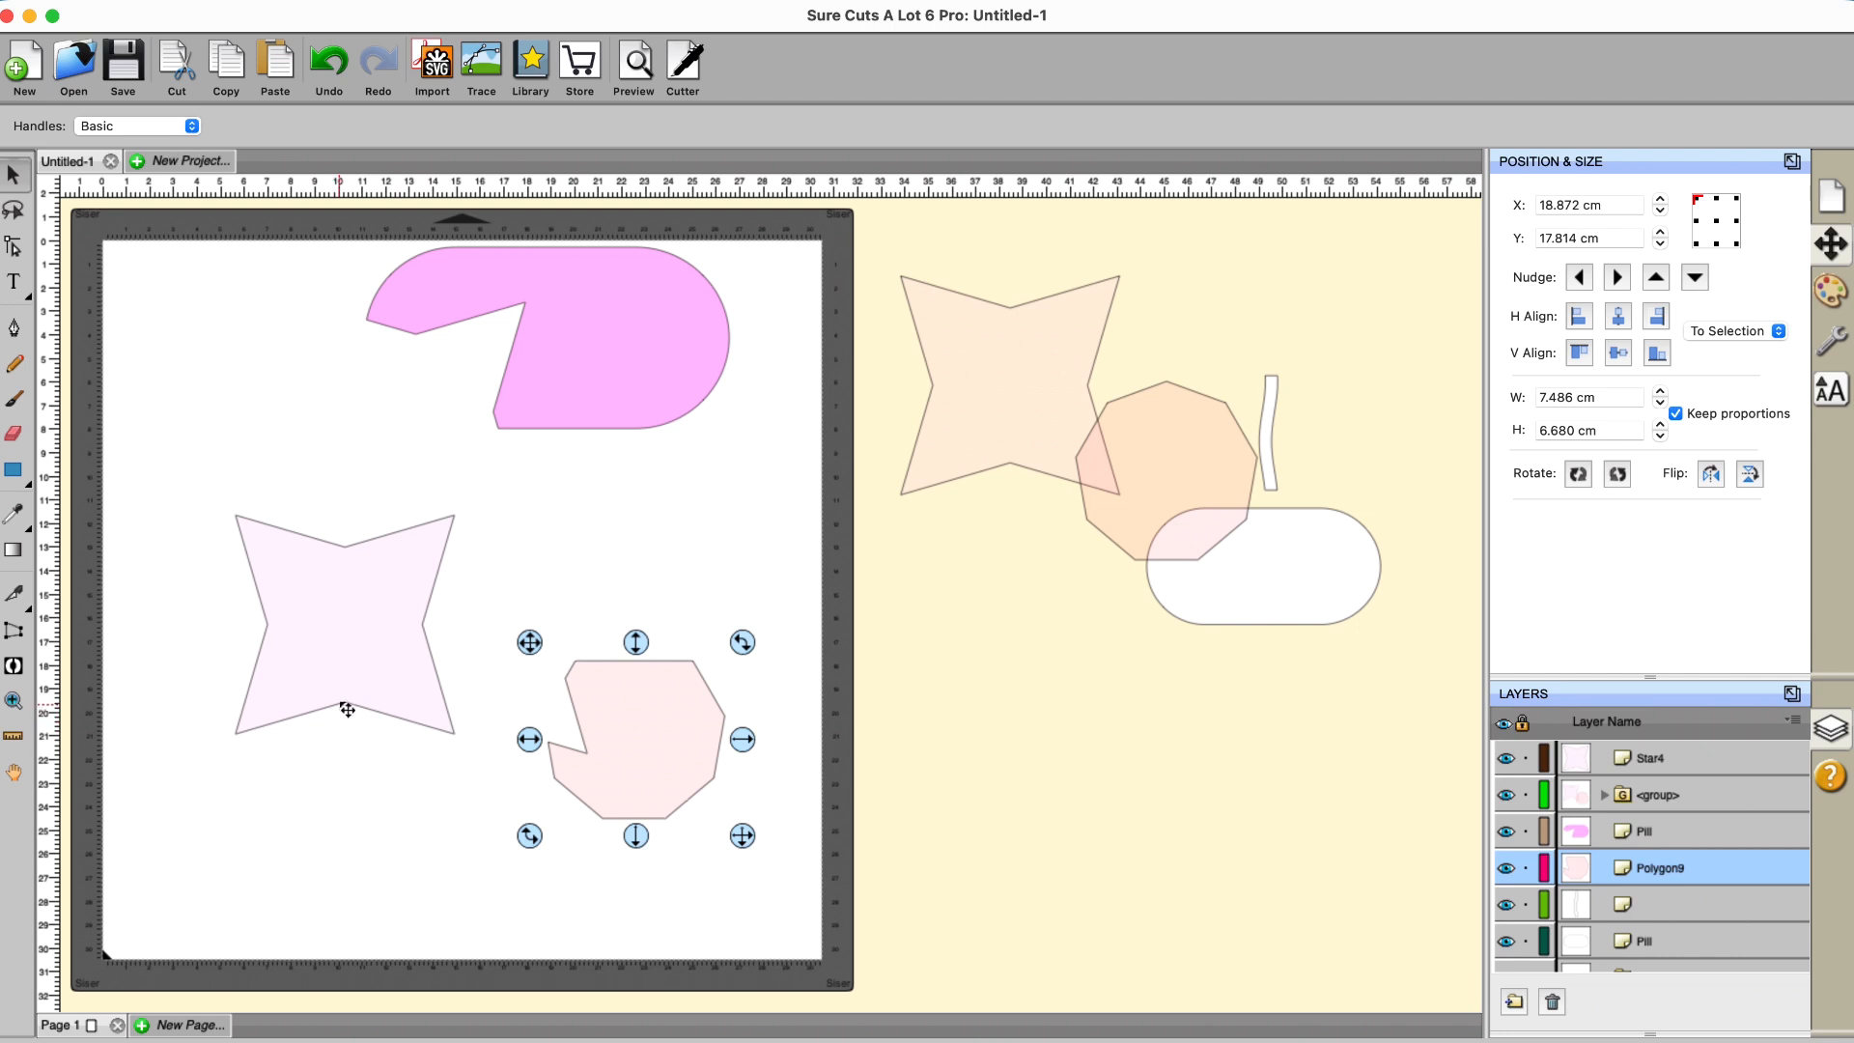
{"action": "left_click_drag", "start_coordinate": [346, 709], "coordinate": [283, 793]}
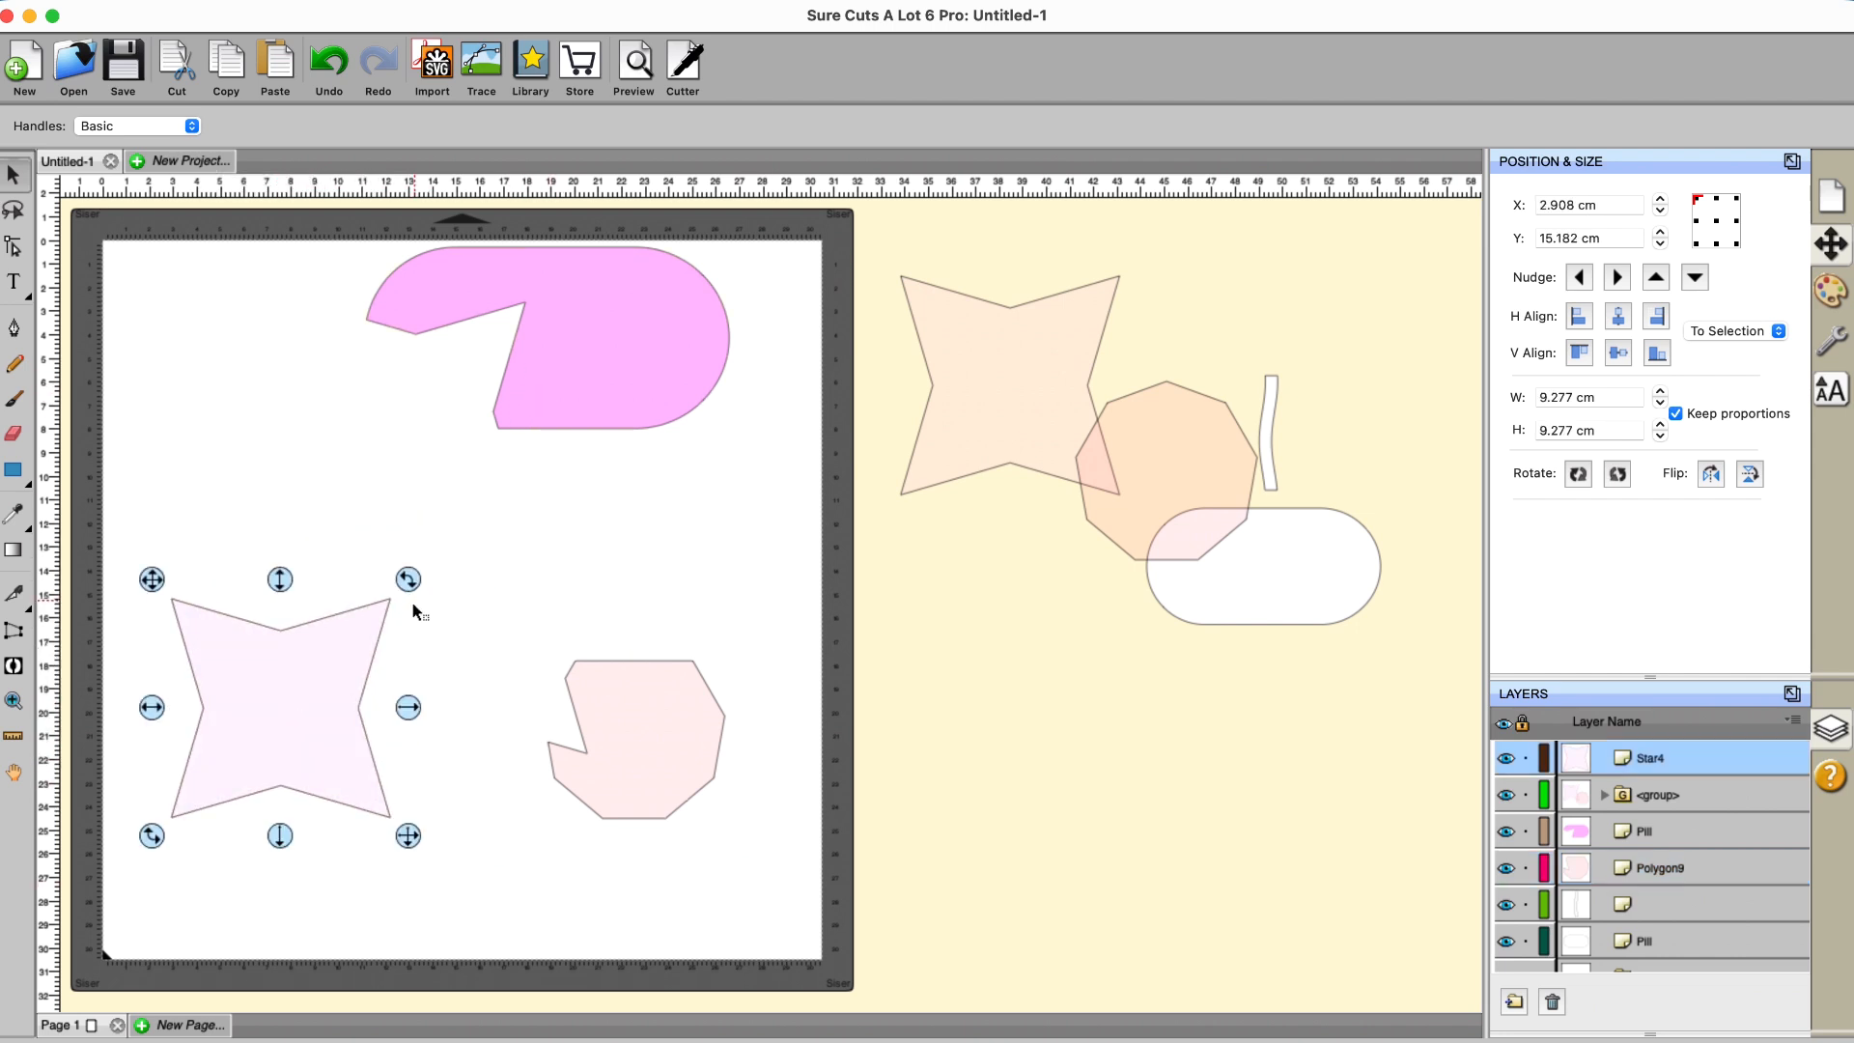
{"action": "left_click_drag", "start_coordinate": [348, 634], "coordinate": [520, 408]}
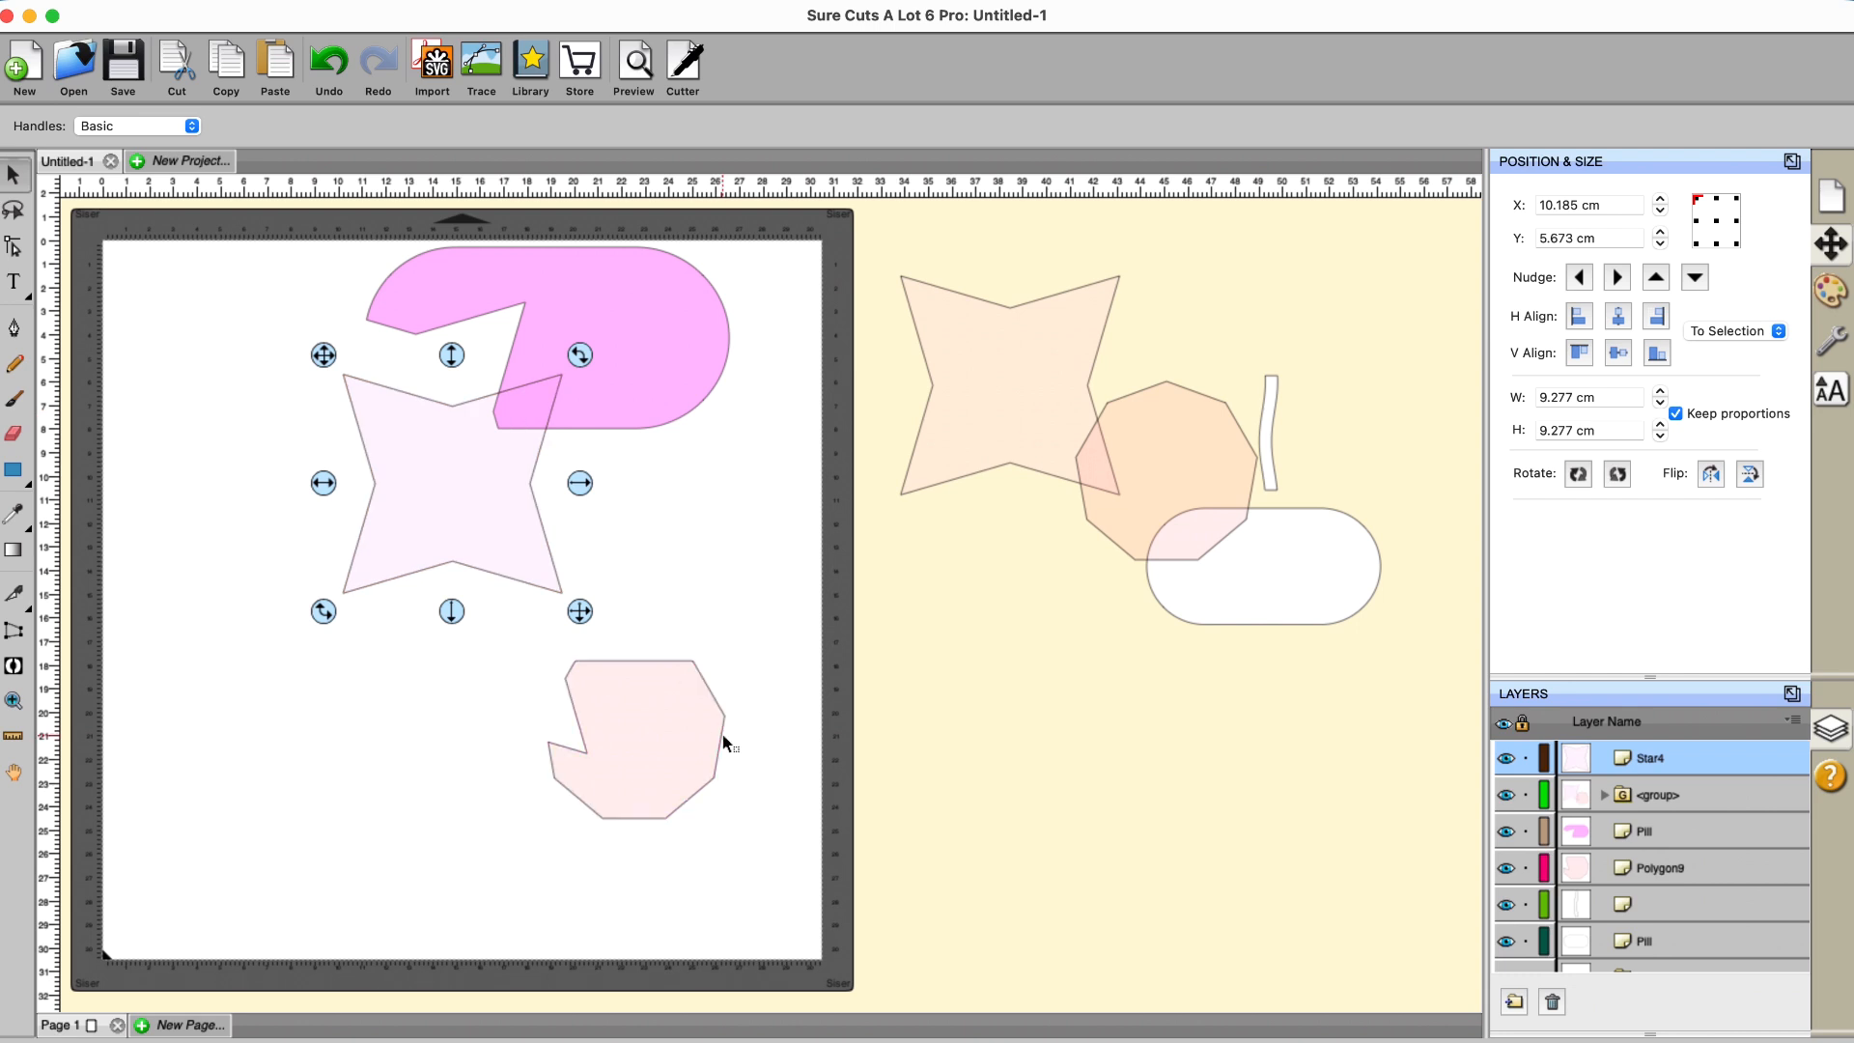
{"action": "left_click_drag", "start_coordinate": [720, 737], "coordinate": [695, 461]}
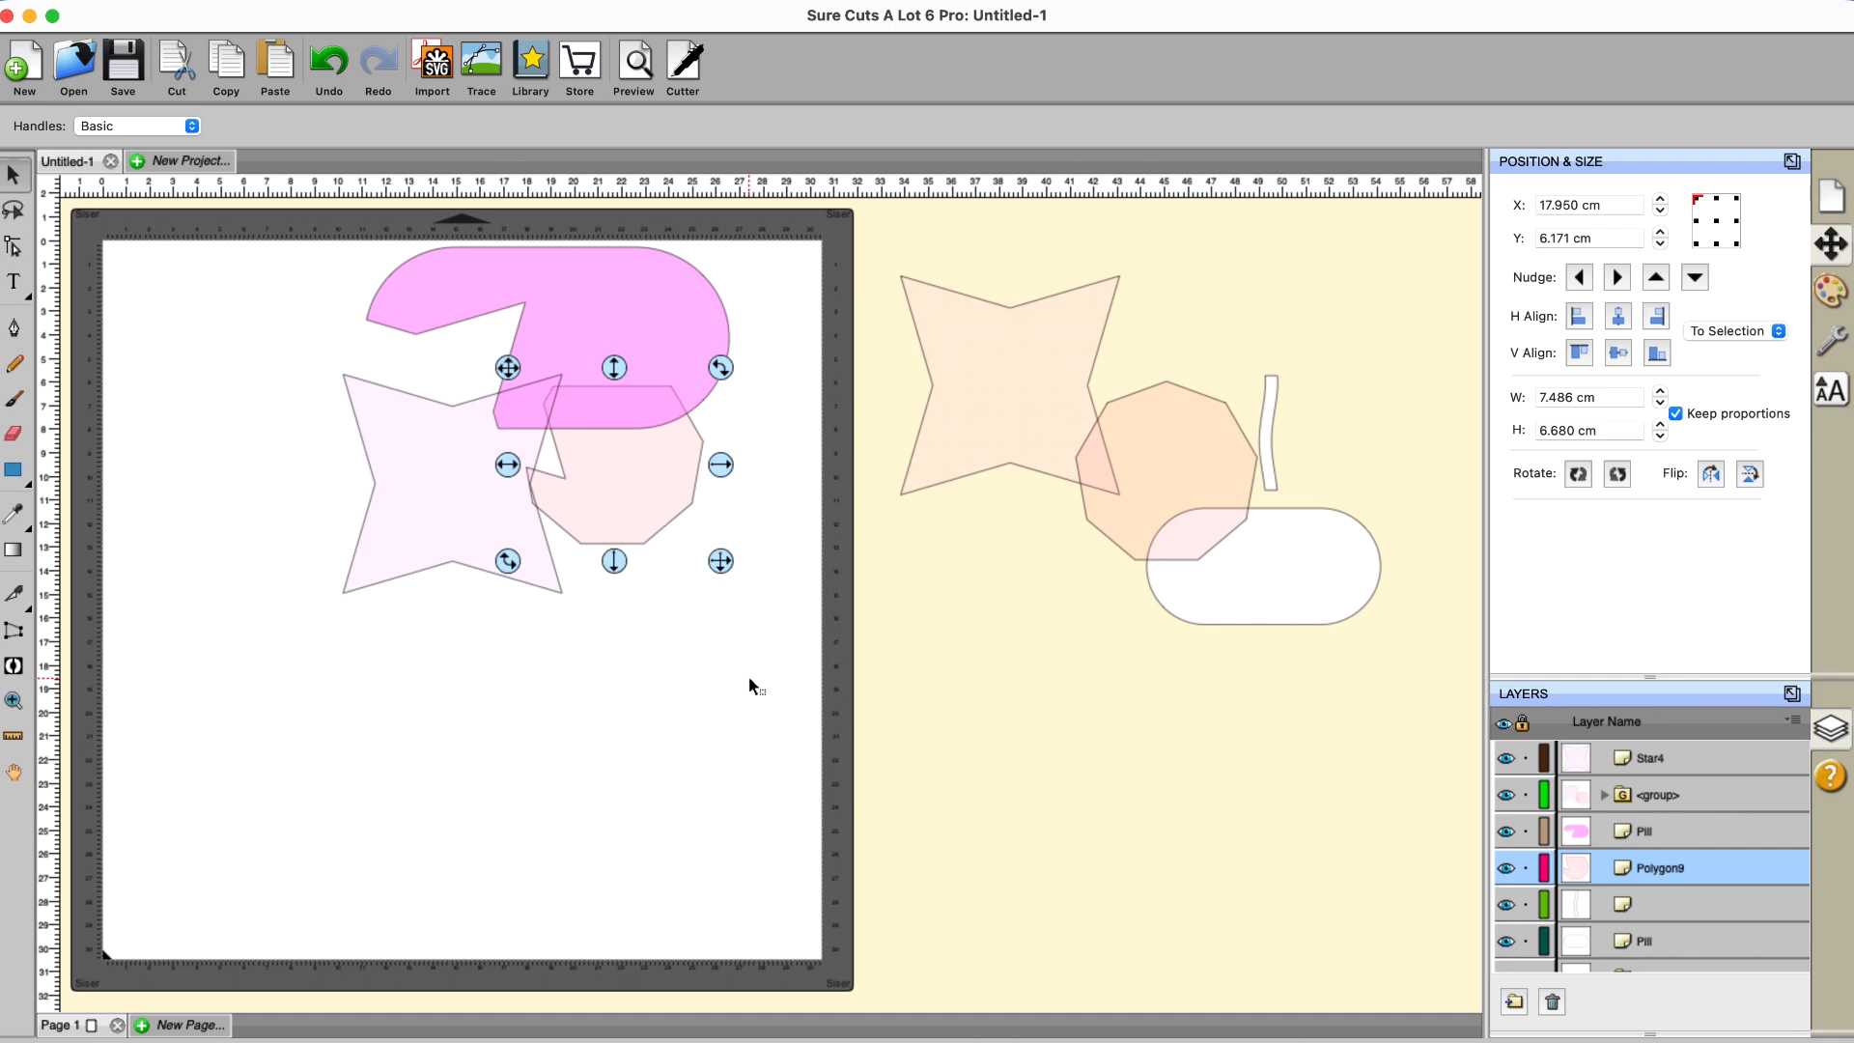
Step: Draw a thin horizontal rectangle about 9.5 × 0.5 cm near the mat's upper edge, above the wavy strip
{"action": "scroll", "coordinate": [692, 571], "scroll_direction": "up", "scroll_amount": 3}
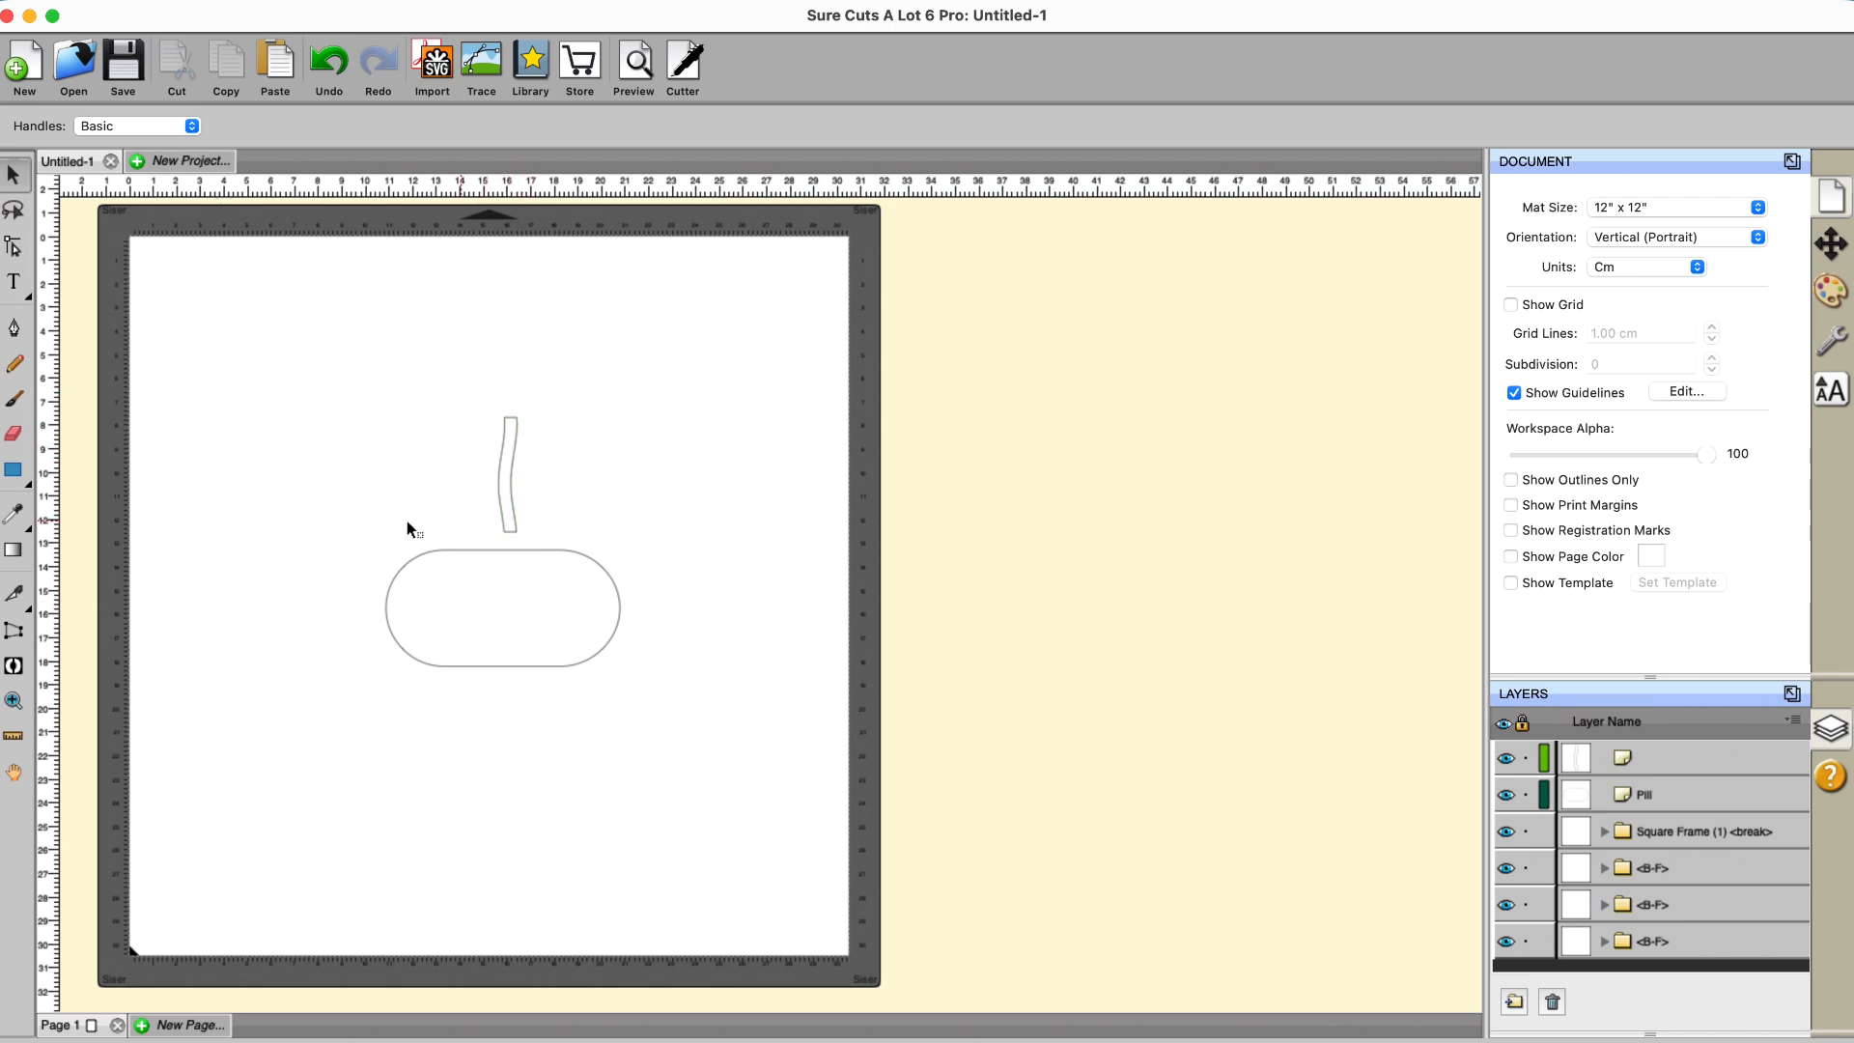
{"action": "left_click", "coordinate": [13, 473]}
{"action": "left_click_drag", "start_coordinate": [388, 306], "coordinate": [611, 317]}
{"action": "left_click", "coordinate": [13, 176]}
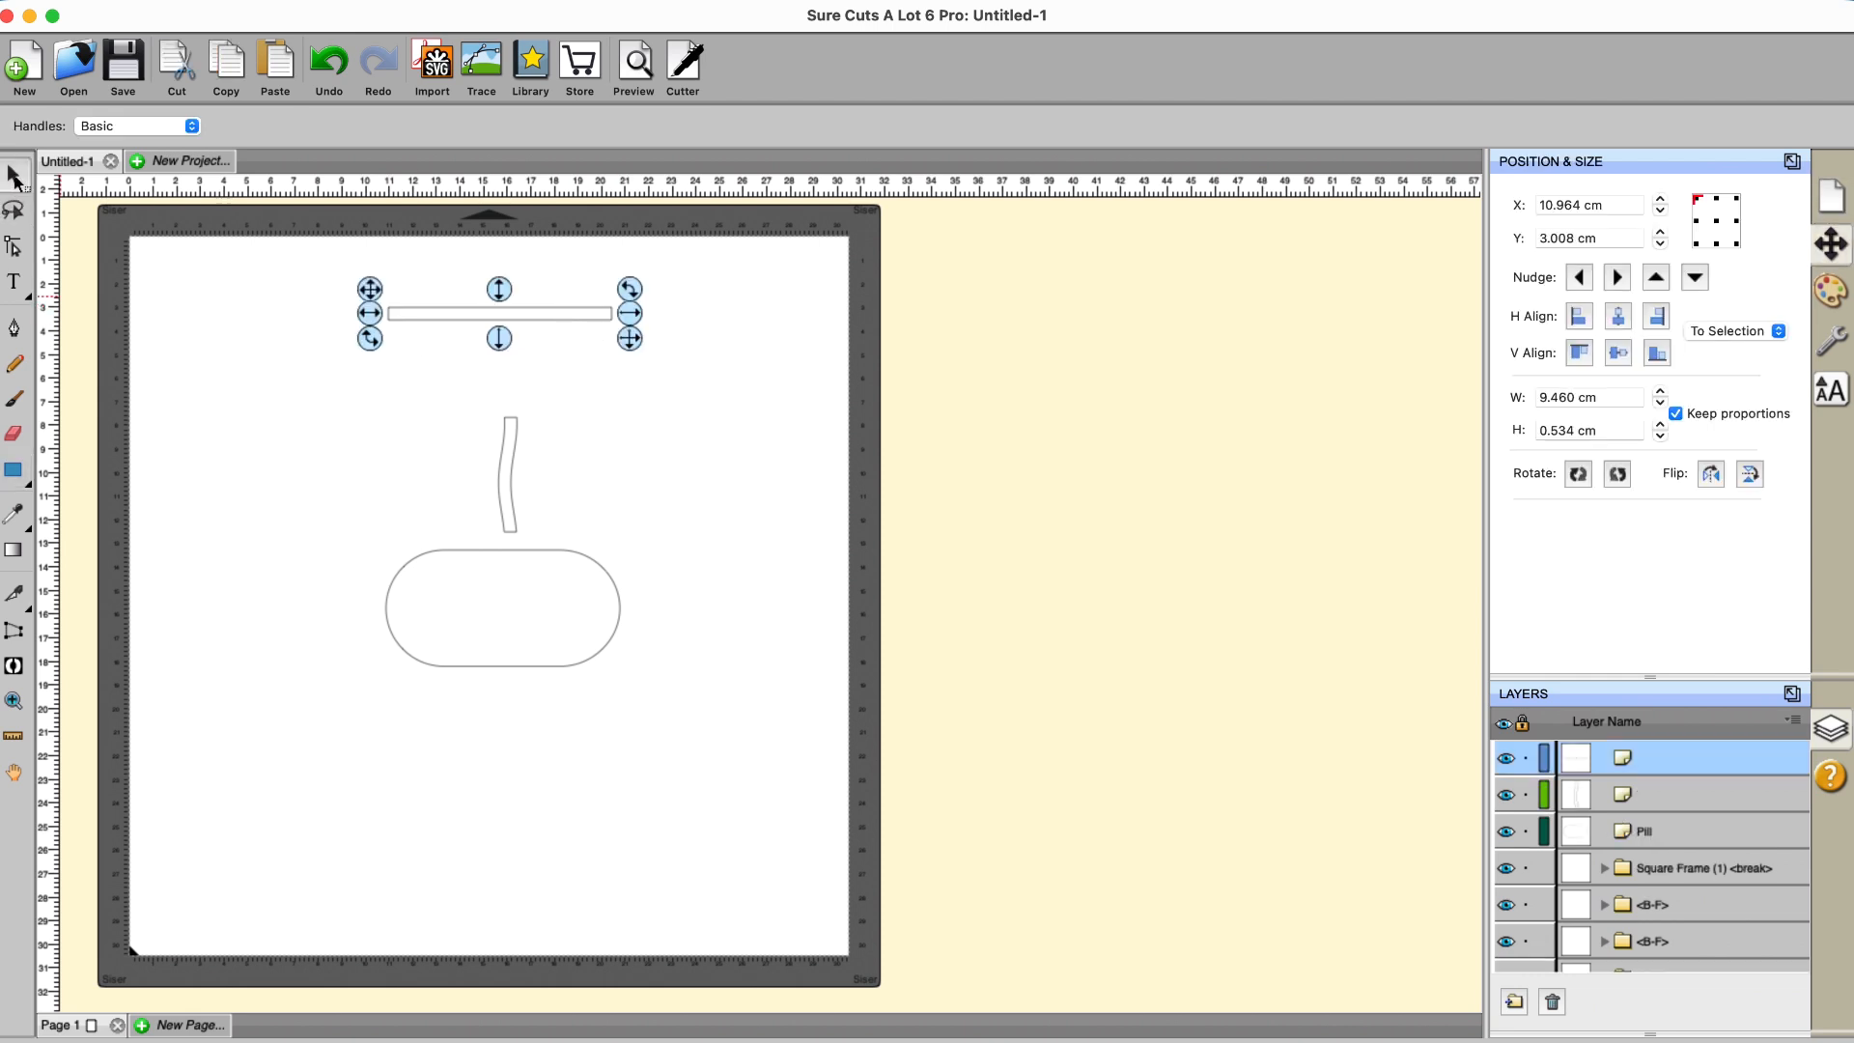
Step: Try the Wave effect with 0.20 cycles and 0.20 amplitude on the thin horizontal rectangle, and delete the waved shape
{"action": "left_click", "coordinate": [592, 8]}
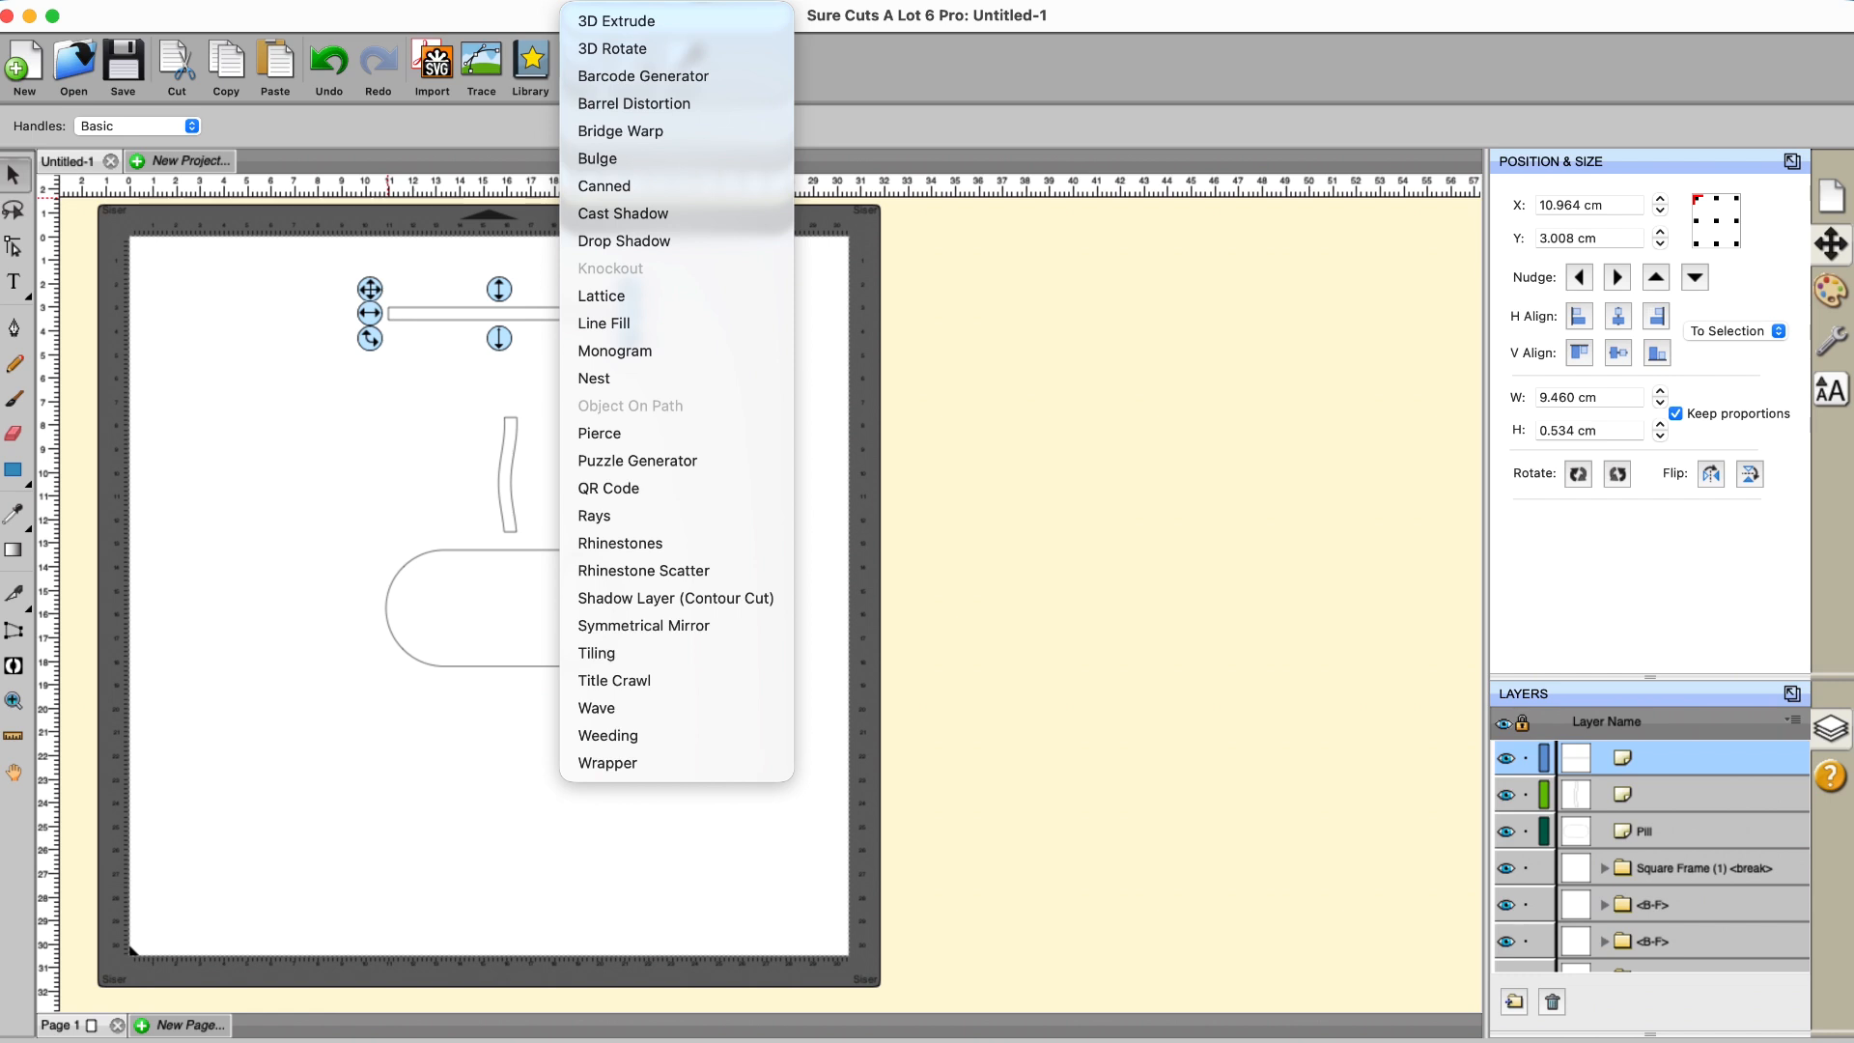
{"action": "left_click", "coordinate": [582, 709]}
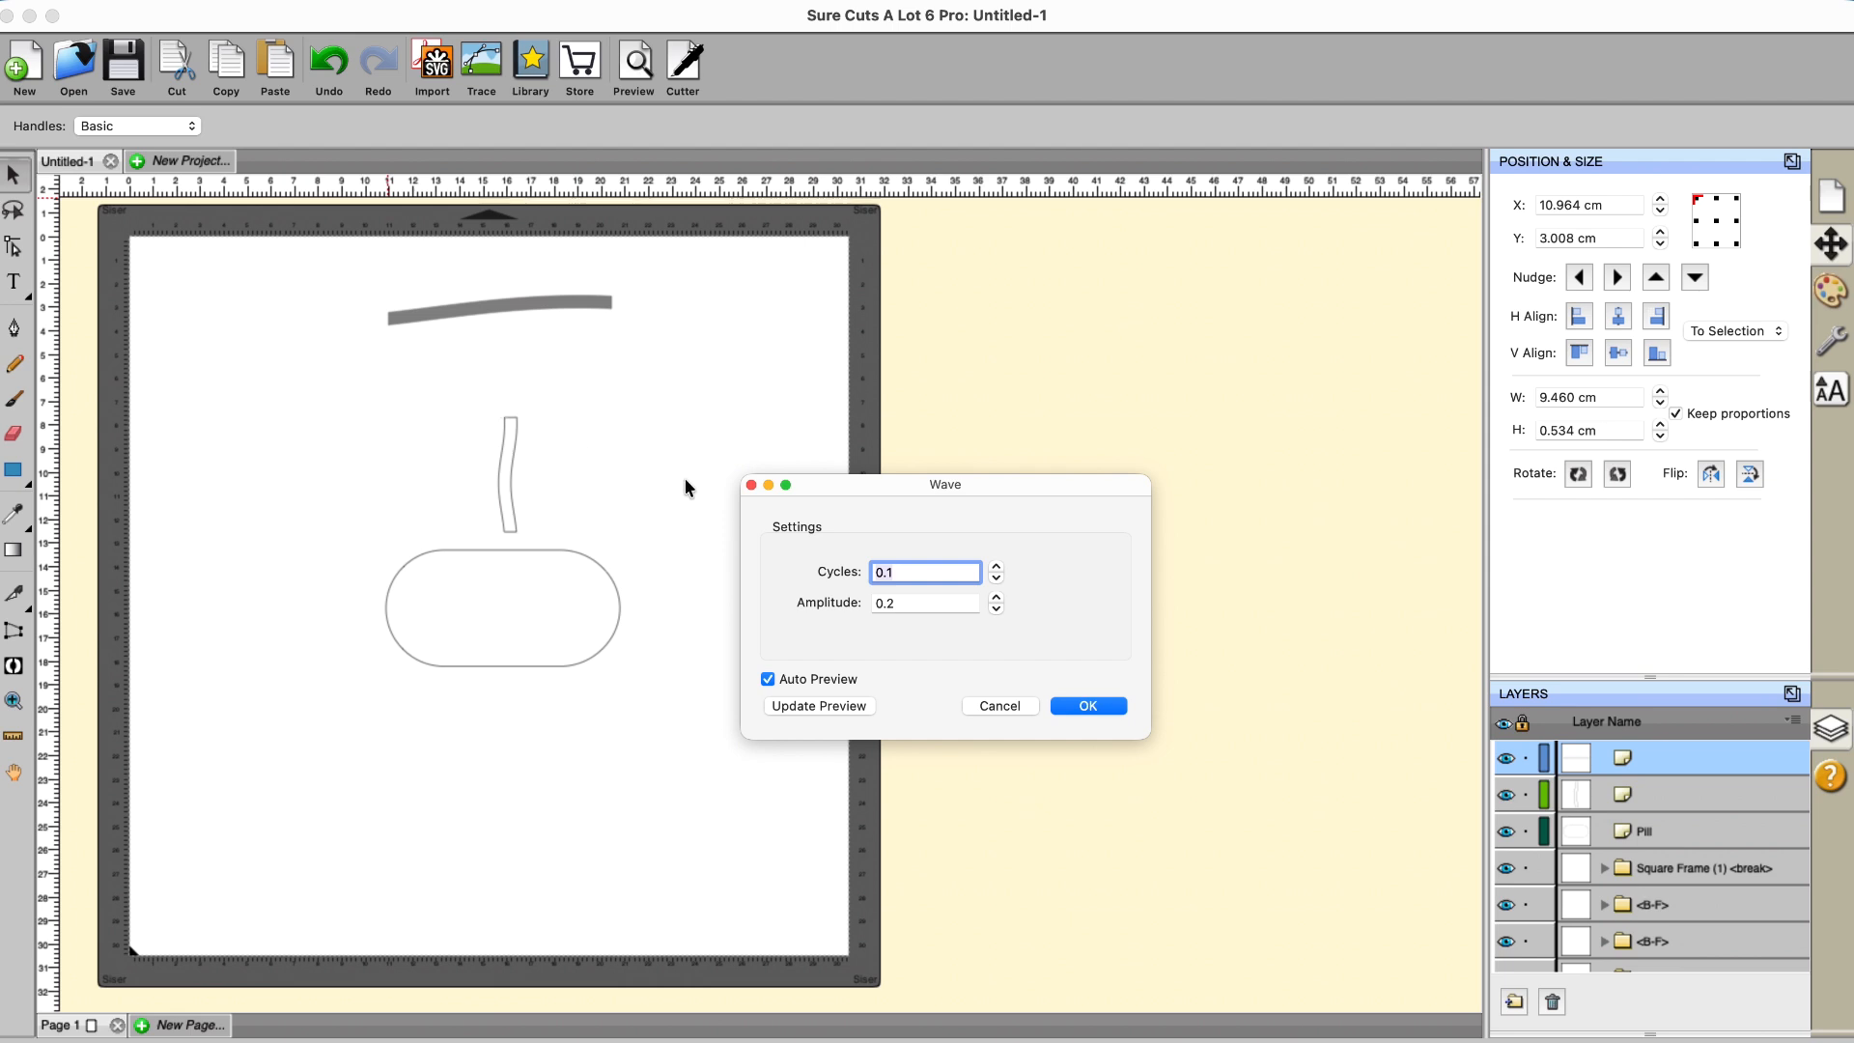
{"action": "left_click", "coordinate": [997, 569]}
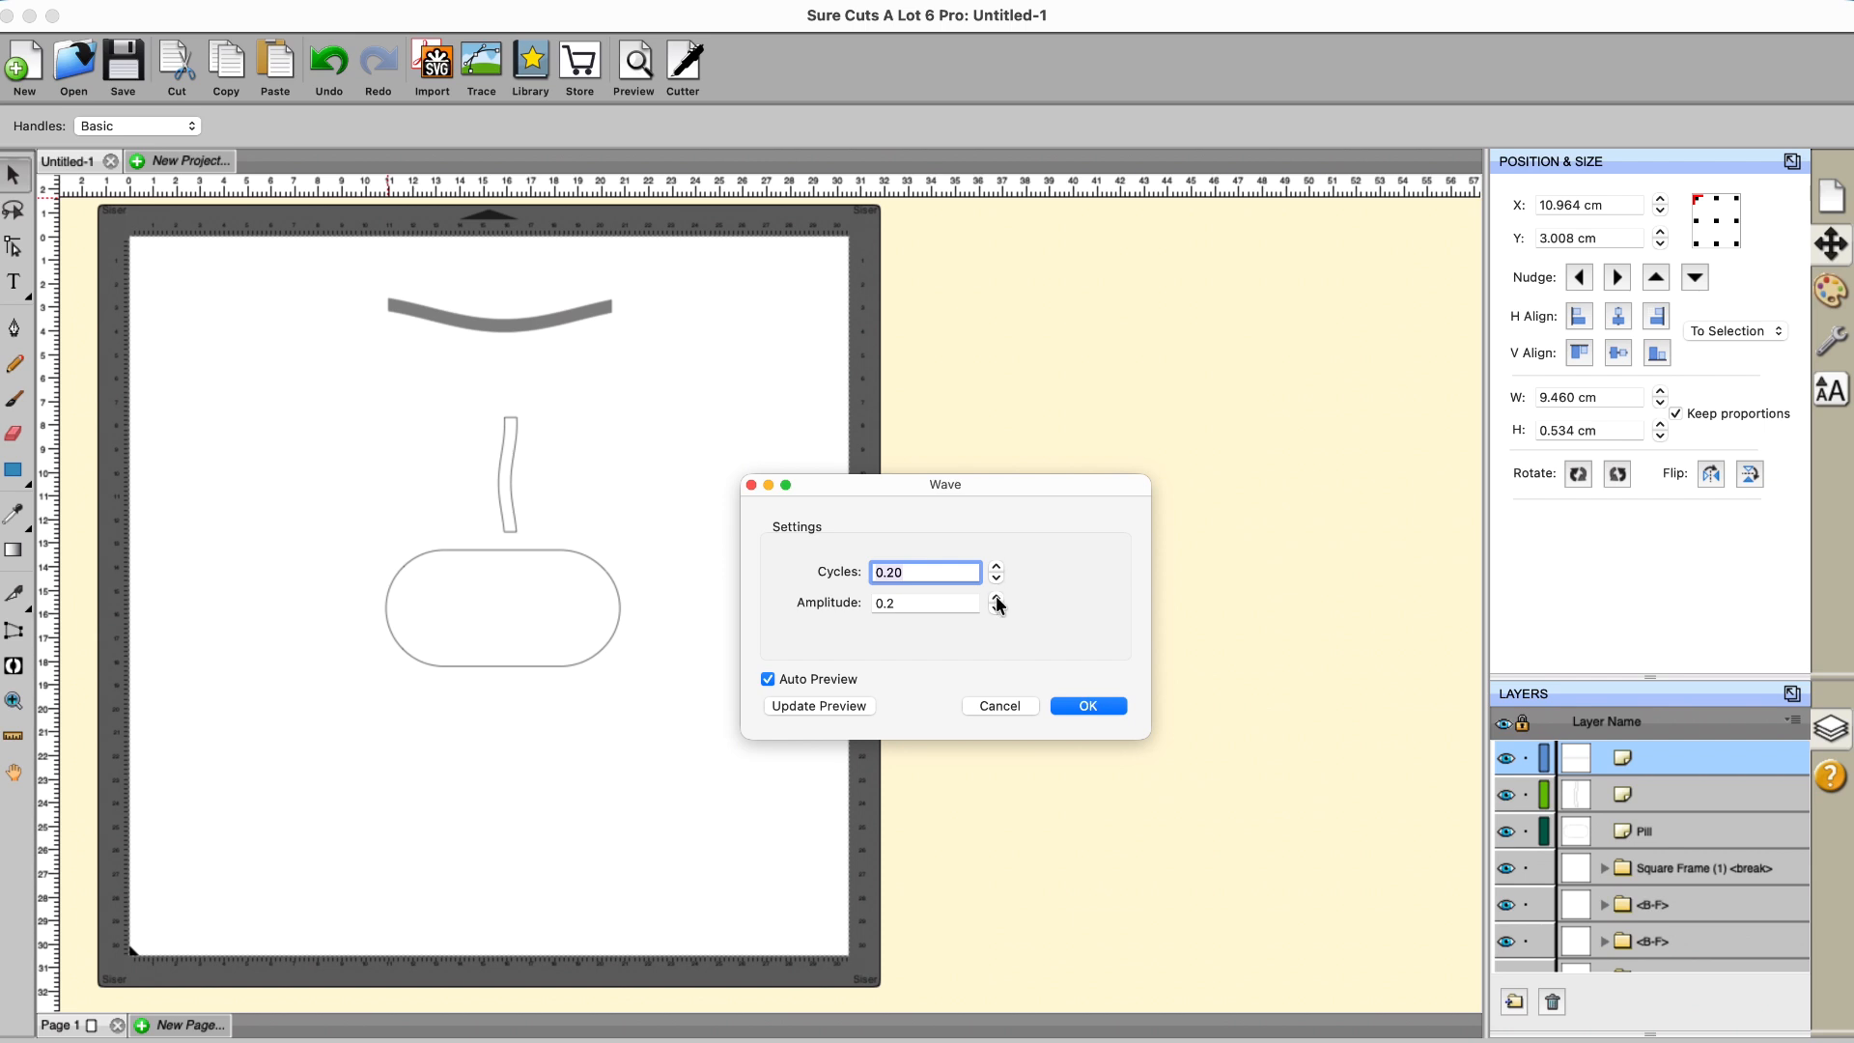
{"action": "left_click", "coordinate": [997, 598]}
{"action": "left_click", "coordinate": [997, 598]}
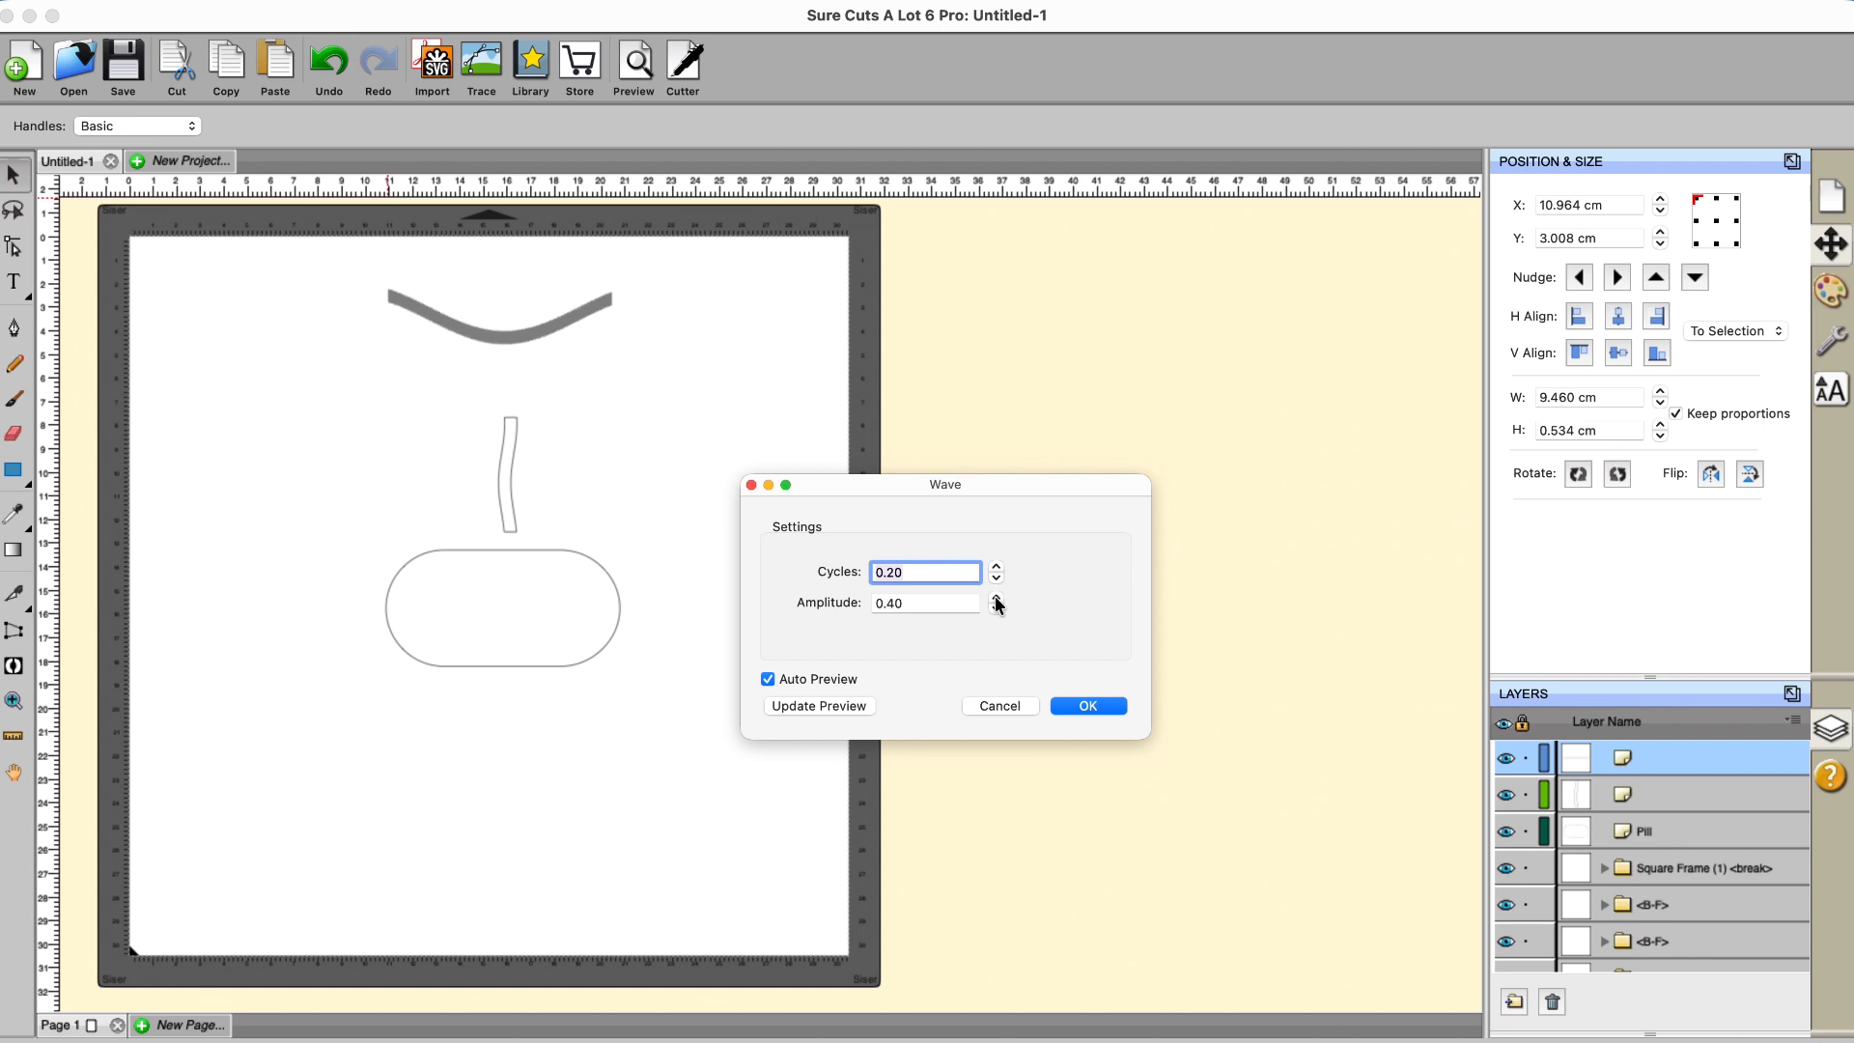
{"action": "left_click", "coordinate": [997, 608]}
{"action": "left_click", "coordinate": [996, 607]}
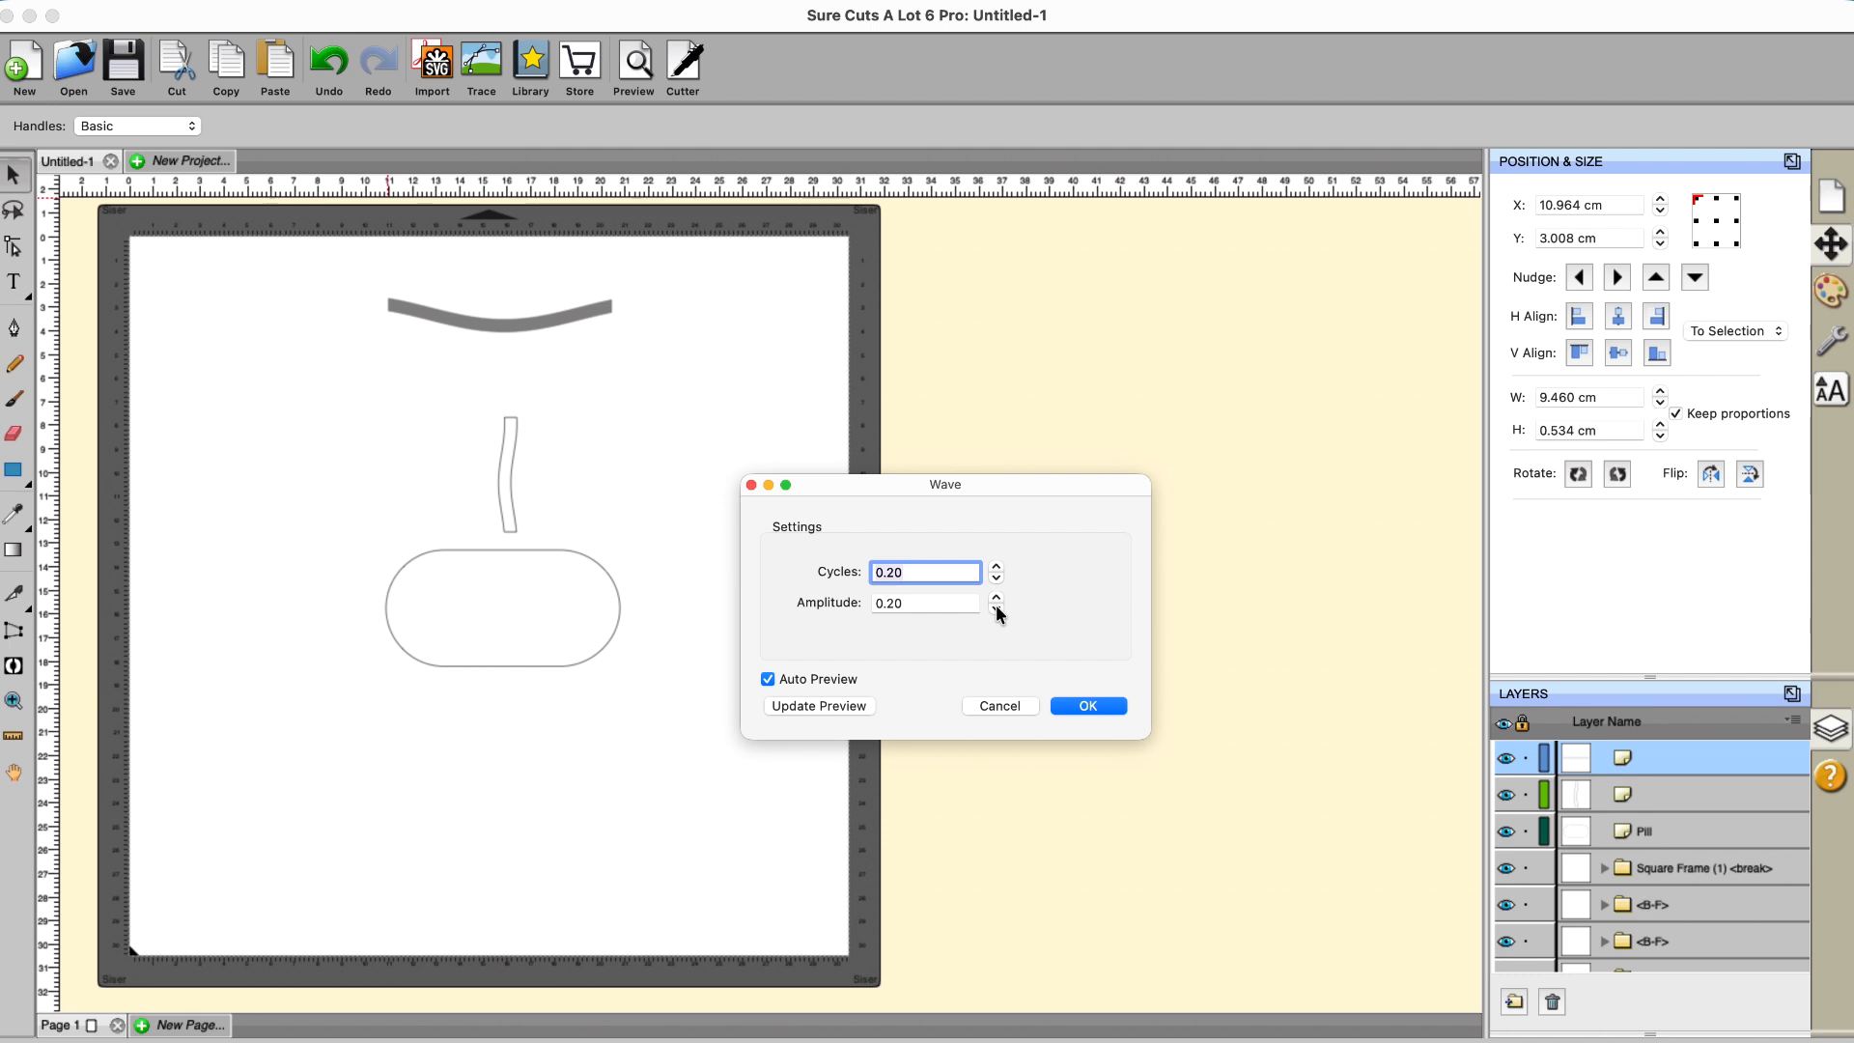
{"action": "left_click", "coordinate": [1101, 712]}
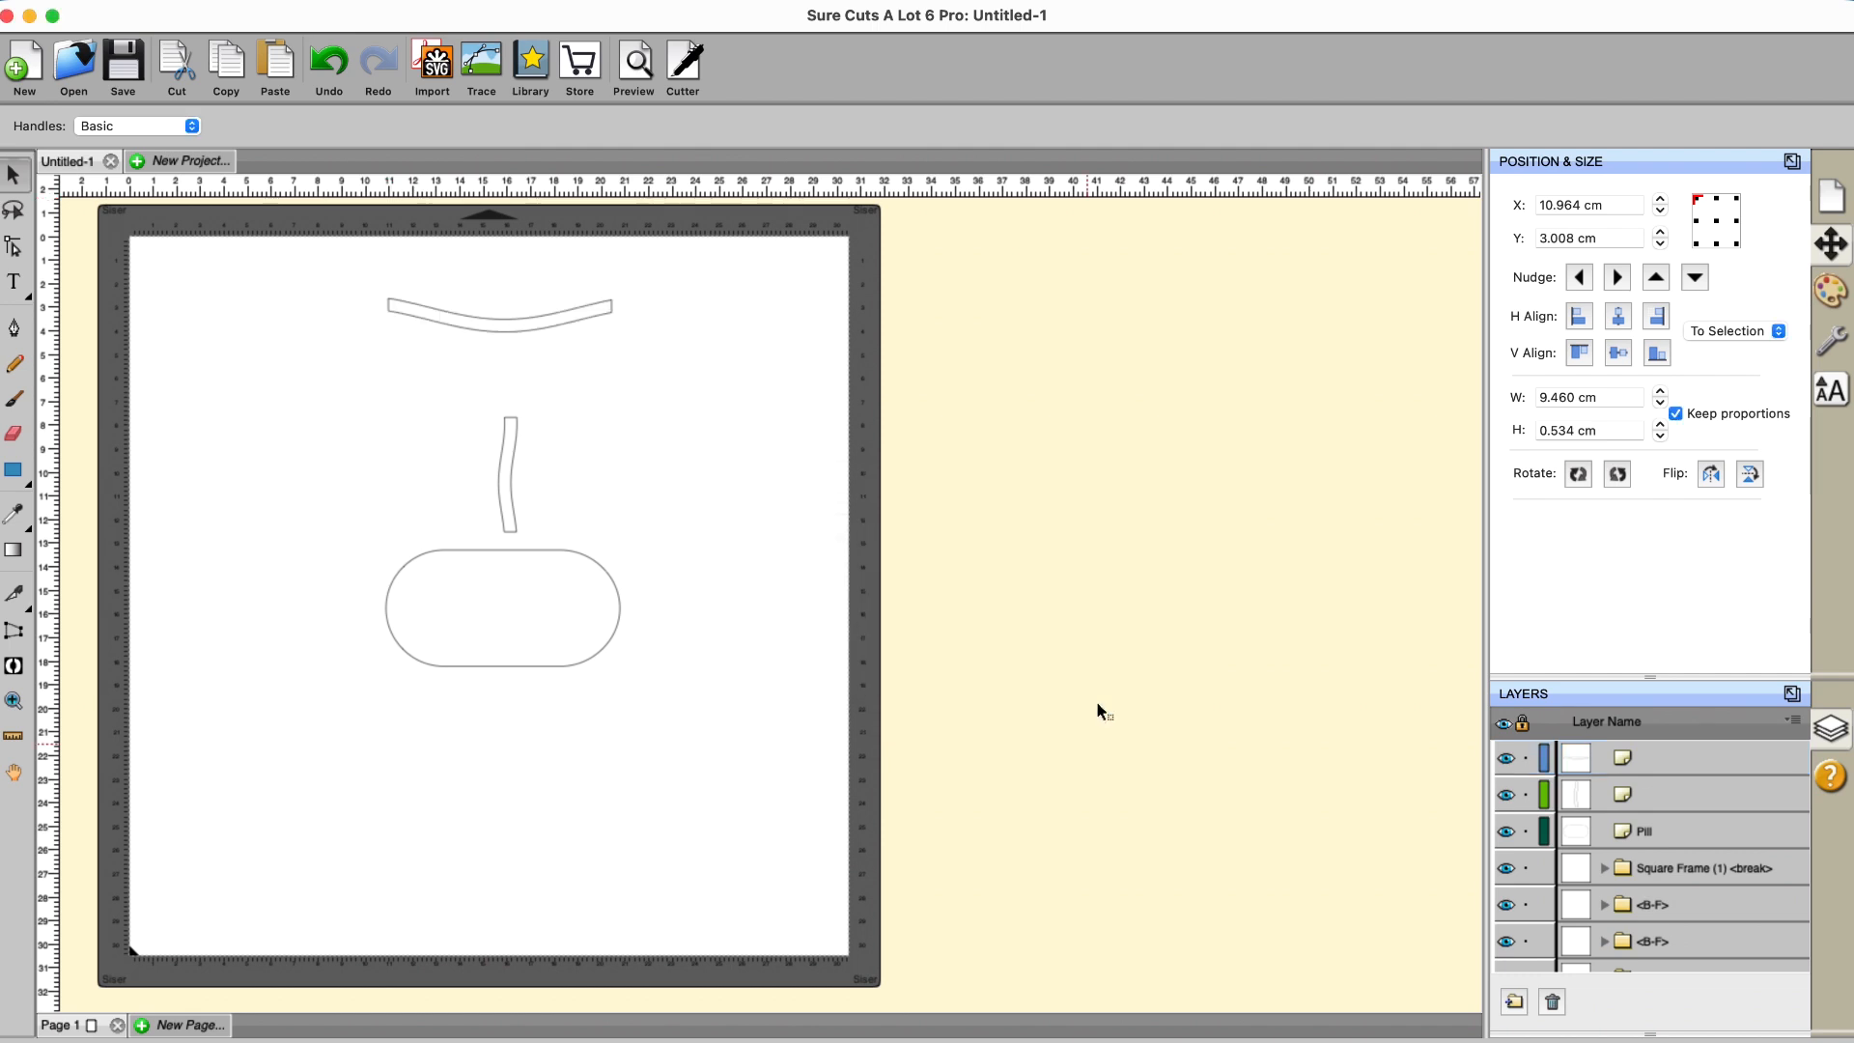
{"action": "left_click", "coordinate": [487, 330]}
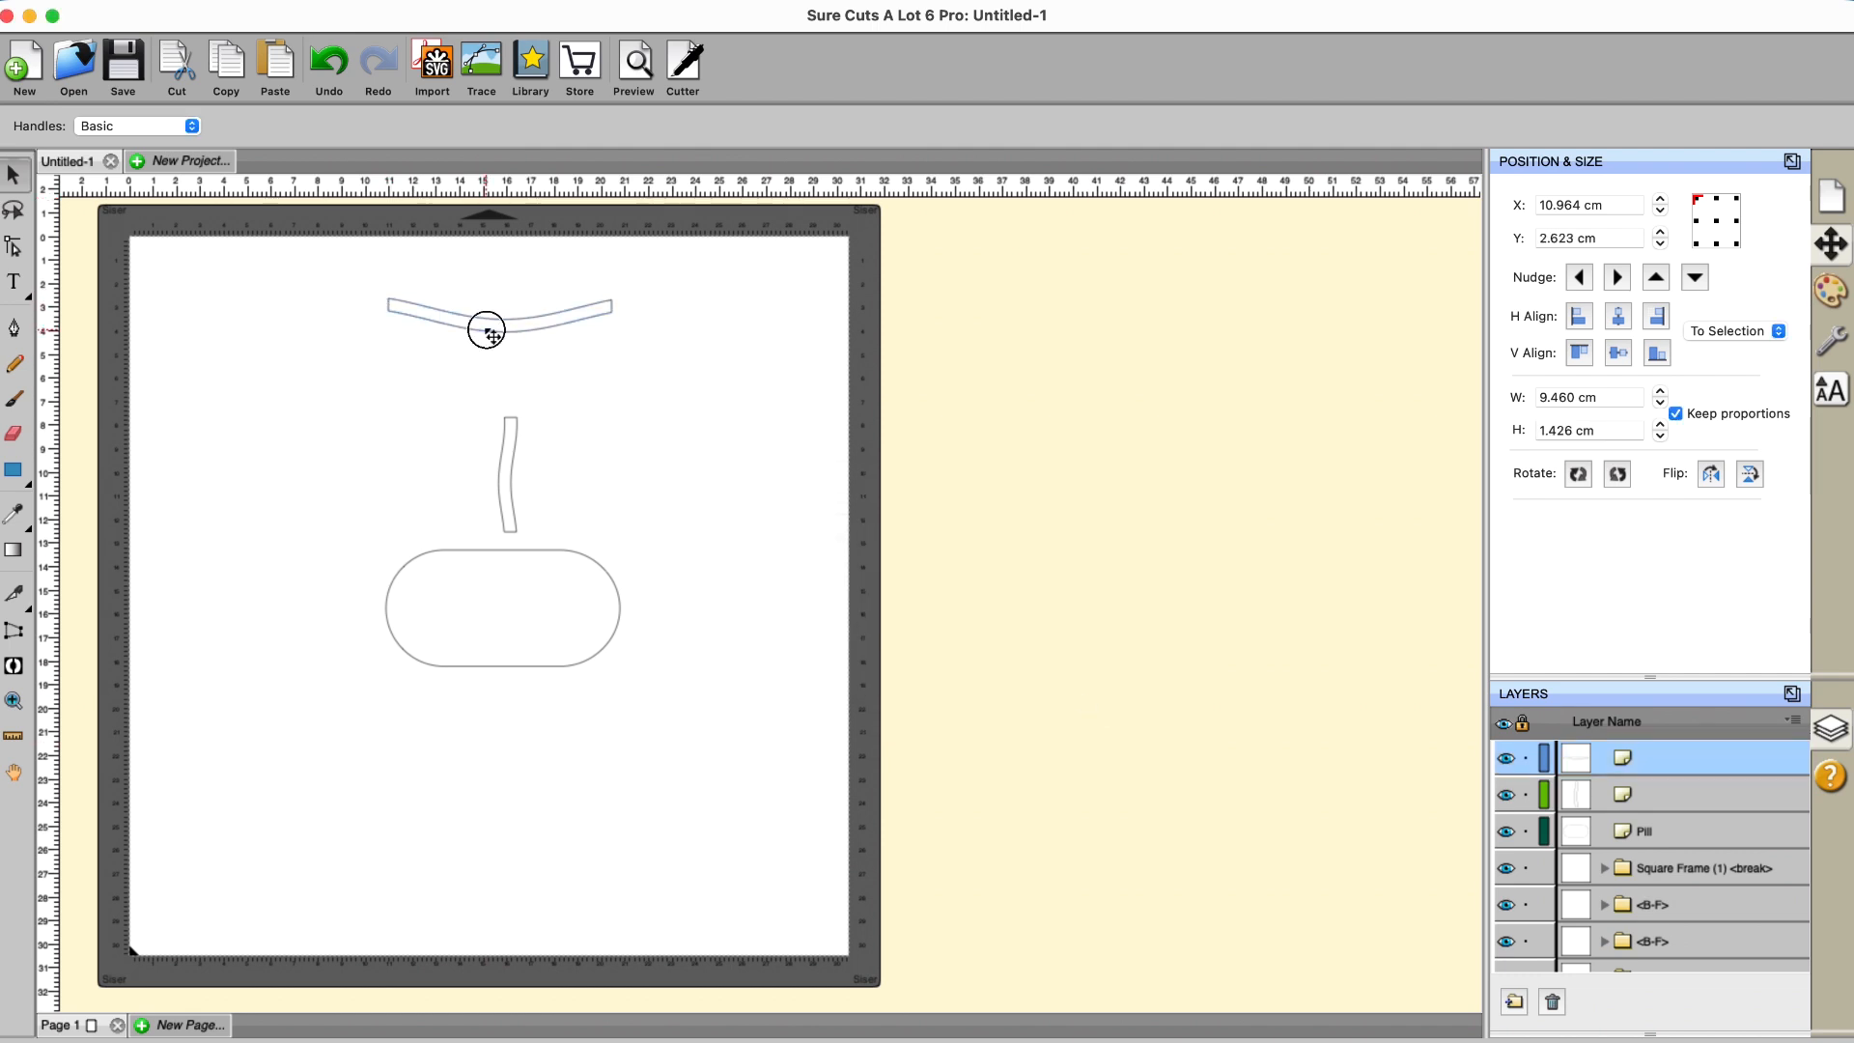
{"action": "key", "text": "Delete"}
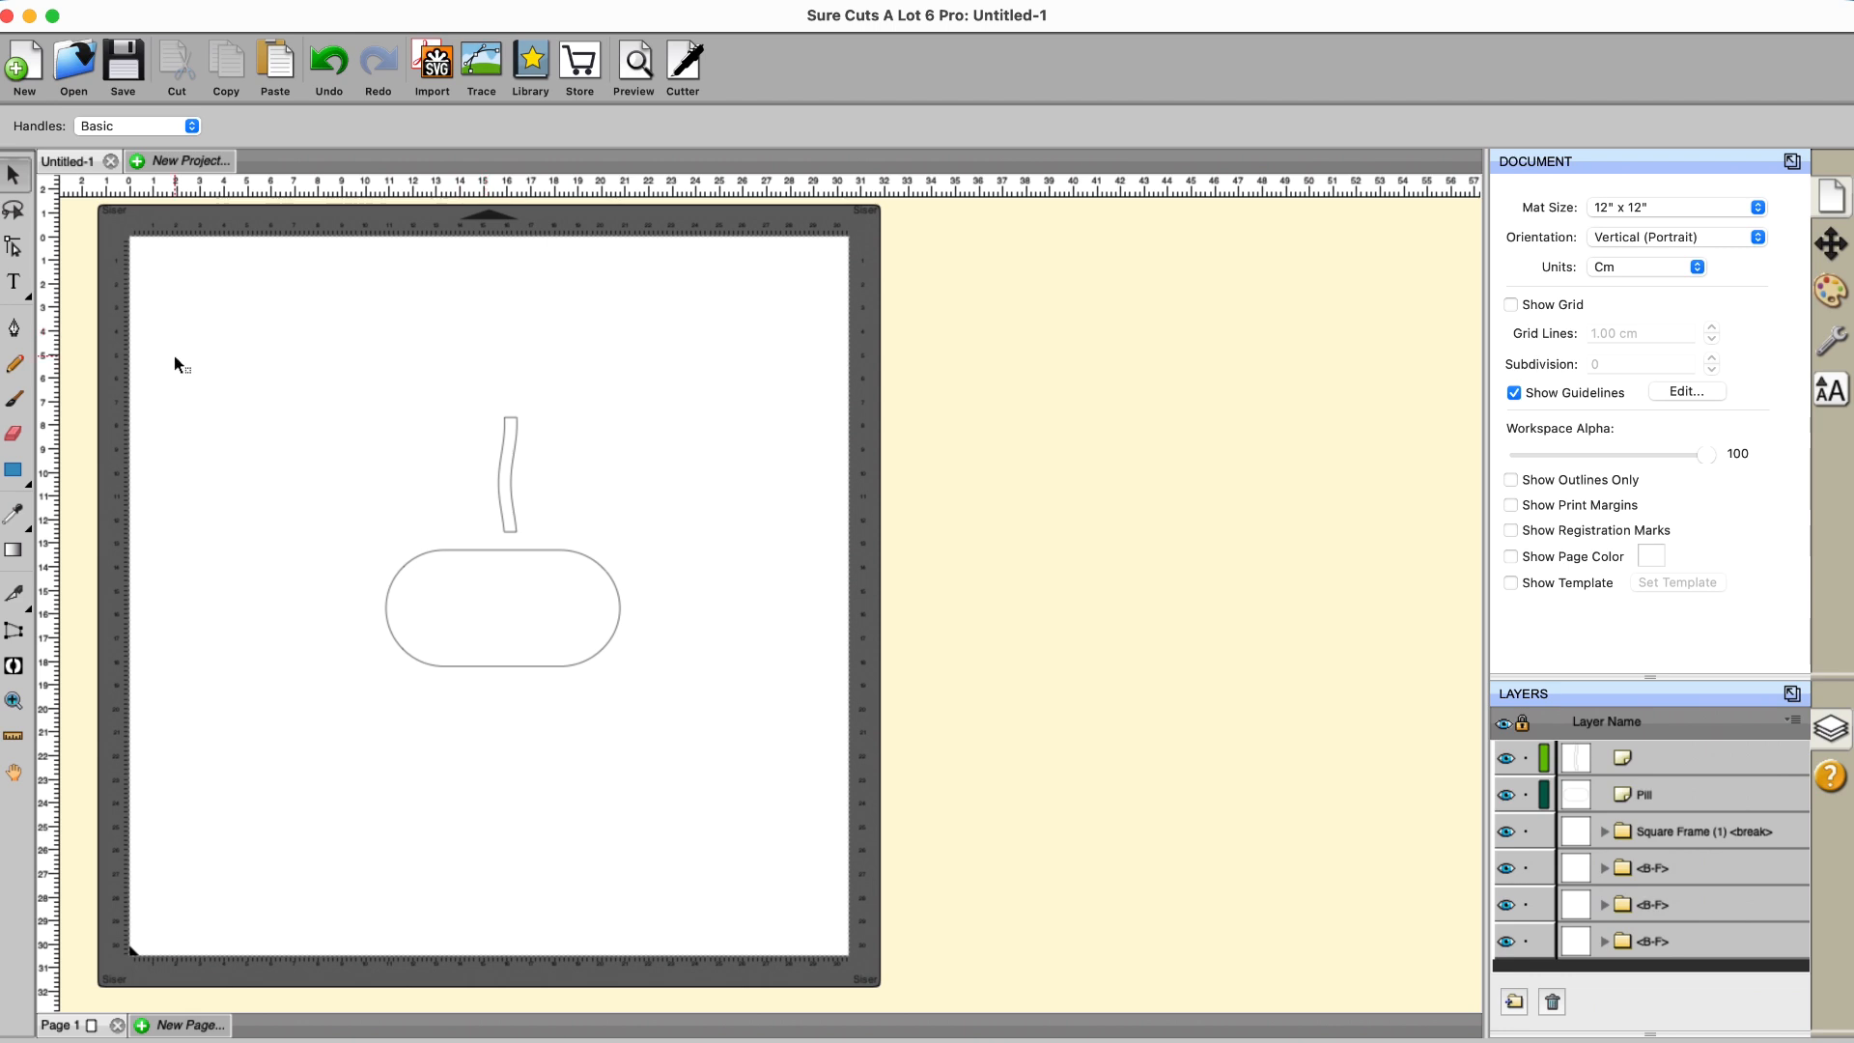
Step: Bring the vertical wavy strip above the pill to the front of the stacking order
{"action": "mouse_move", "coordinate": [176, 356]}
{"action": "left_mouse_down"}
{"action": "mouse_move", "coordinate": [728, 359]}
{"action": "mouse_move", "coordinate": [846, 698]}
{"action": "mouse_move", "coordinate": [836, 779]}
{"action": "left_mouse_up"}
{"action": "left_click", "coordinate": [850, 712]}
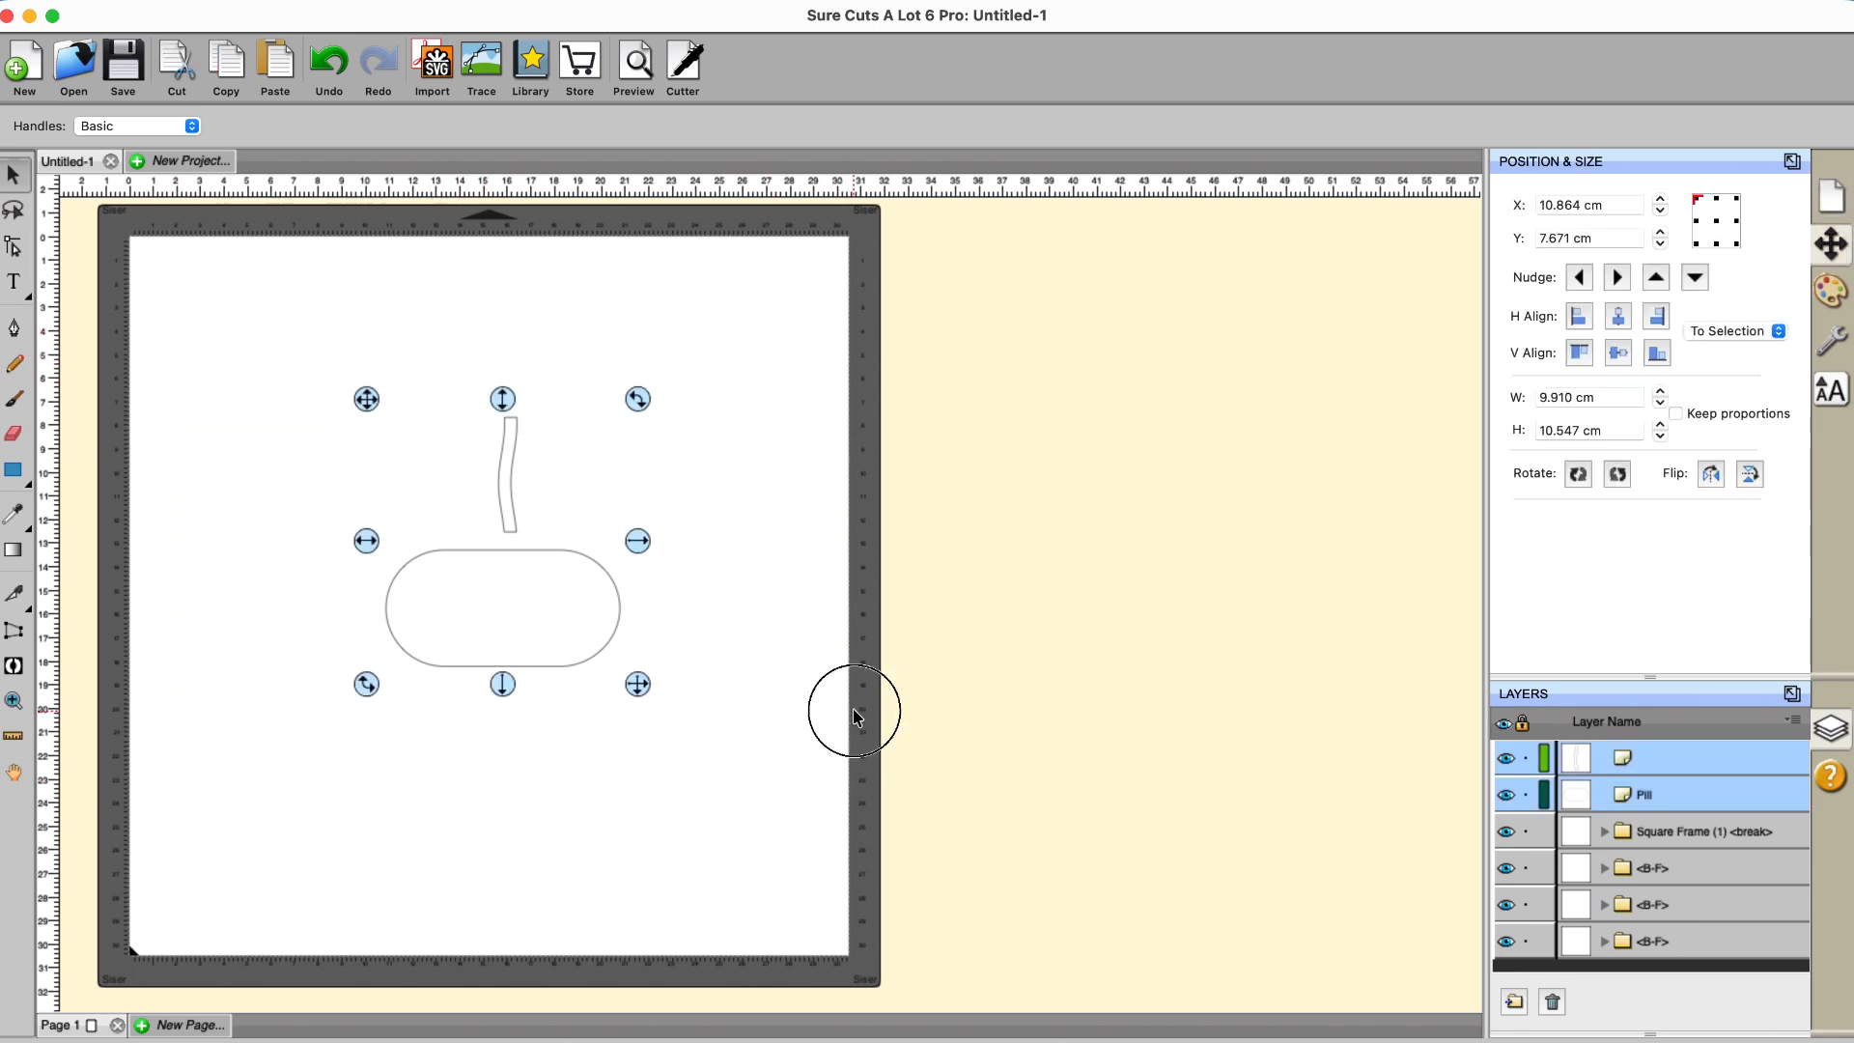
{"action": "left_click_drag", "start_coordinate": [437, 365], "coordinate": [543, 552]}
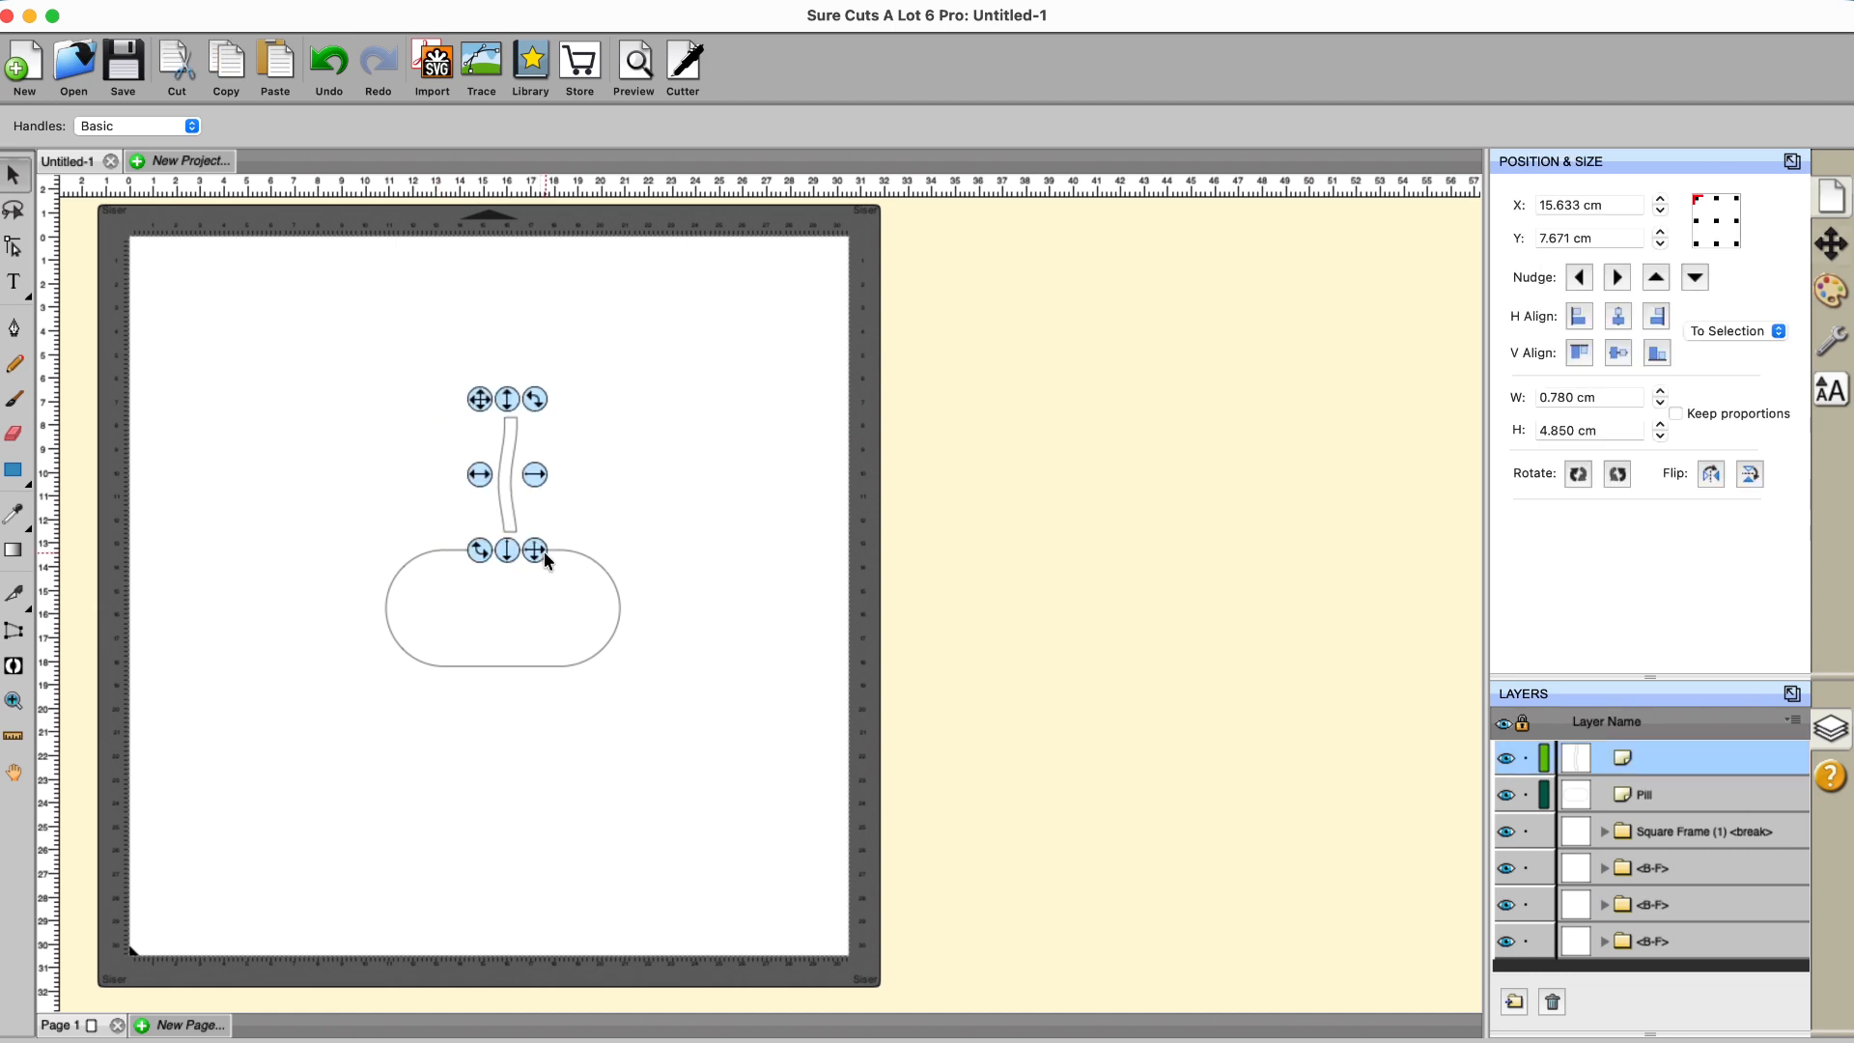
{"action": "right_click", "coordinate": [502, 441]}
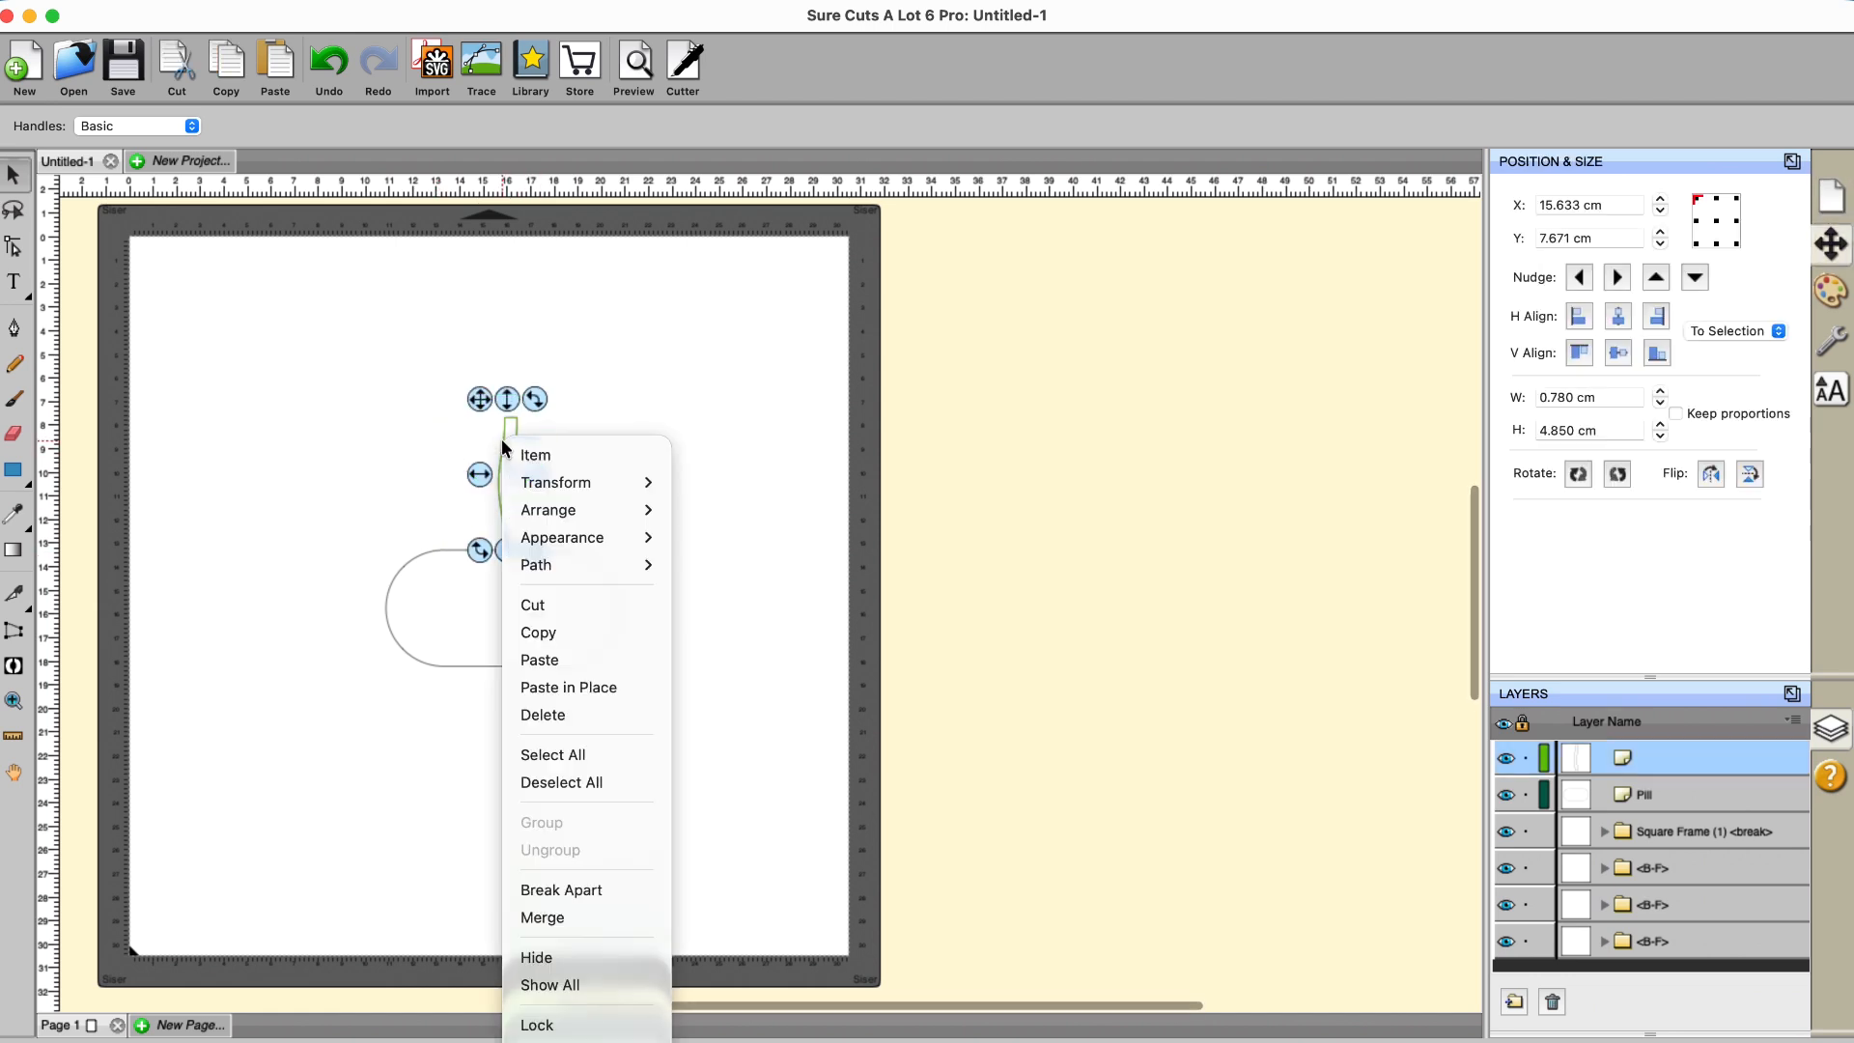
{"action": "mouse_move", "coordinate": [570, 509]}
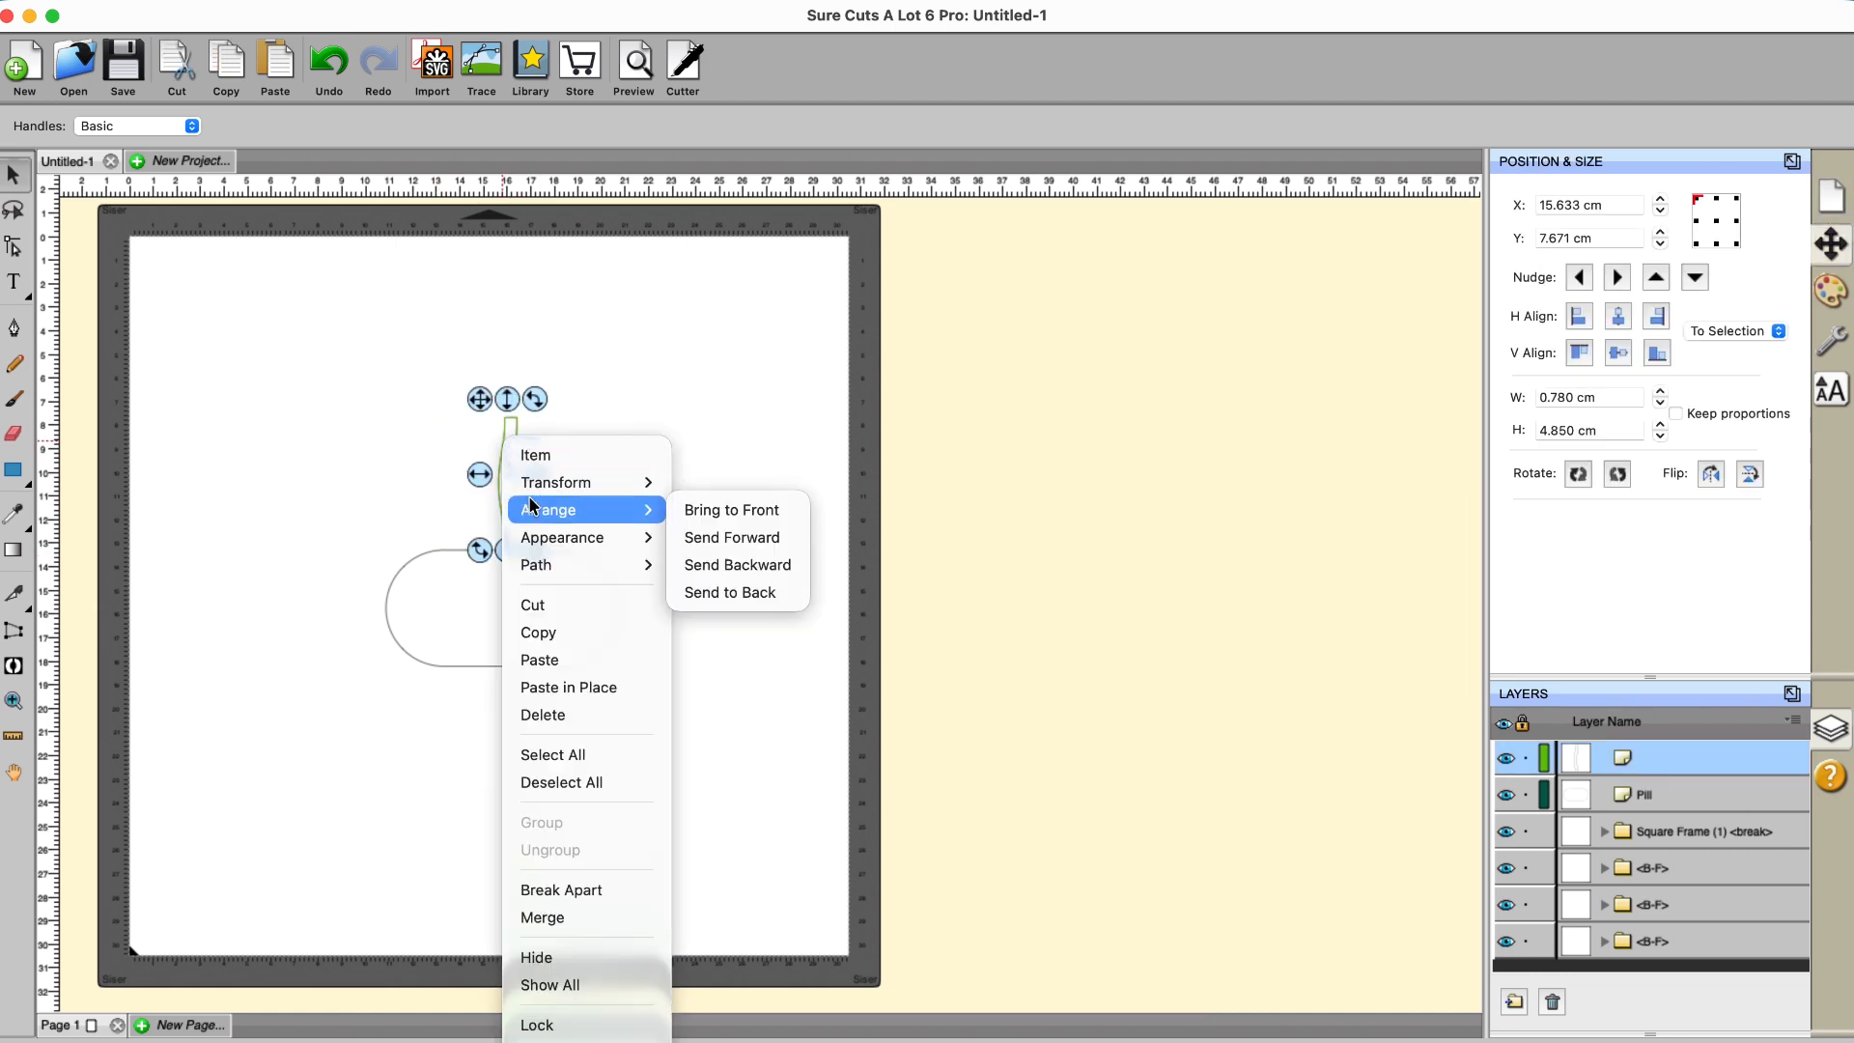
{"action": "left_click", "coordinate": [705, 504]}
{"action": "left_click", "coordinate": [579, 430]}
Step: Start Object On Path for the wavy strip and the pill, with Auto Preview enabled
{"action": "left_click_drag", "start_coordinate": [268, 382], "coordinate": [790, 821]}
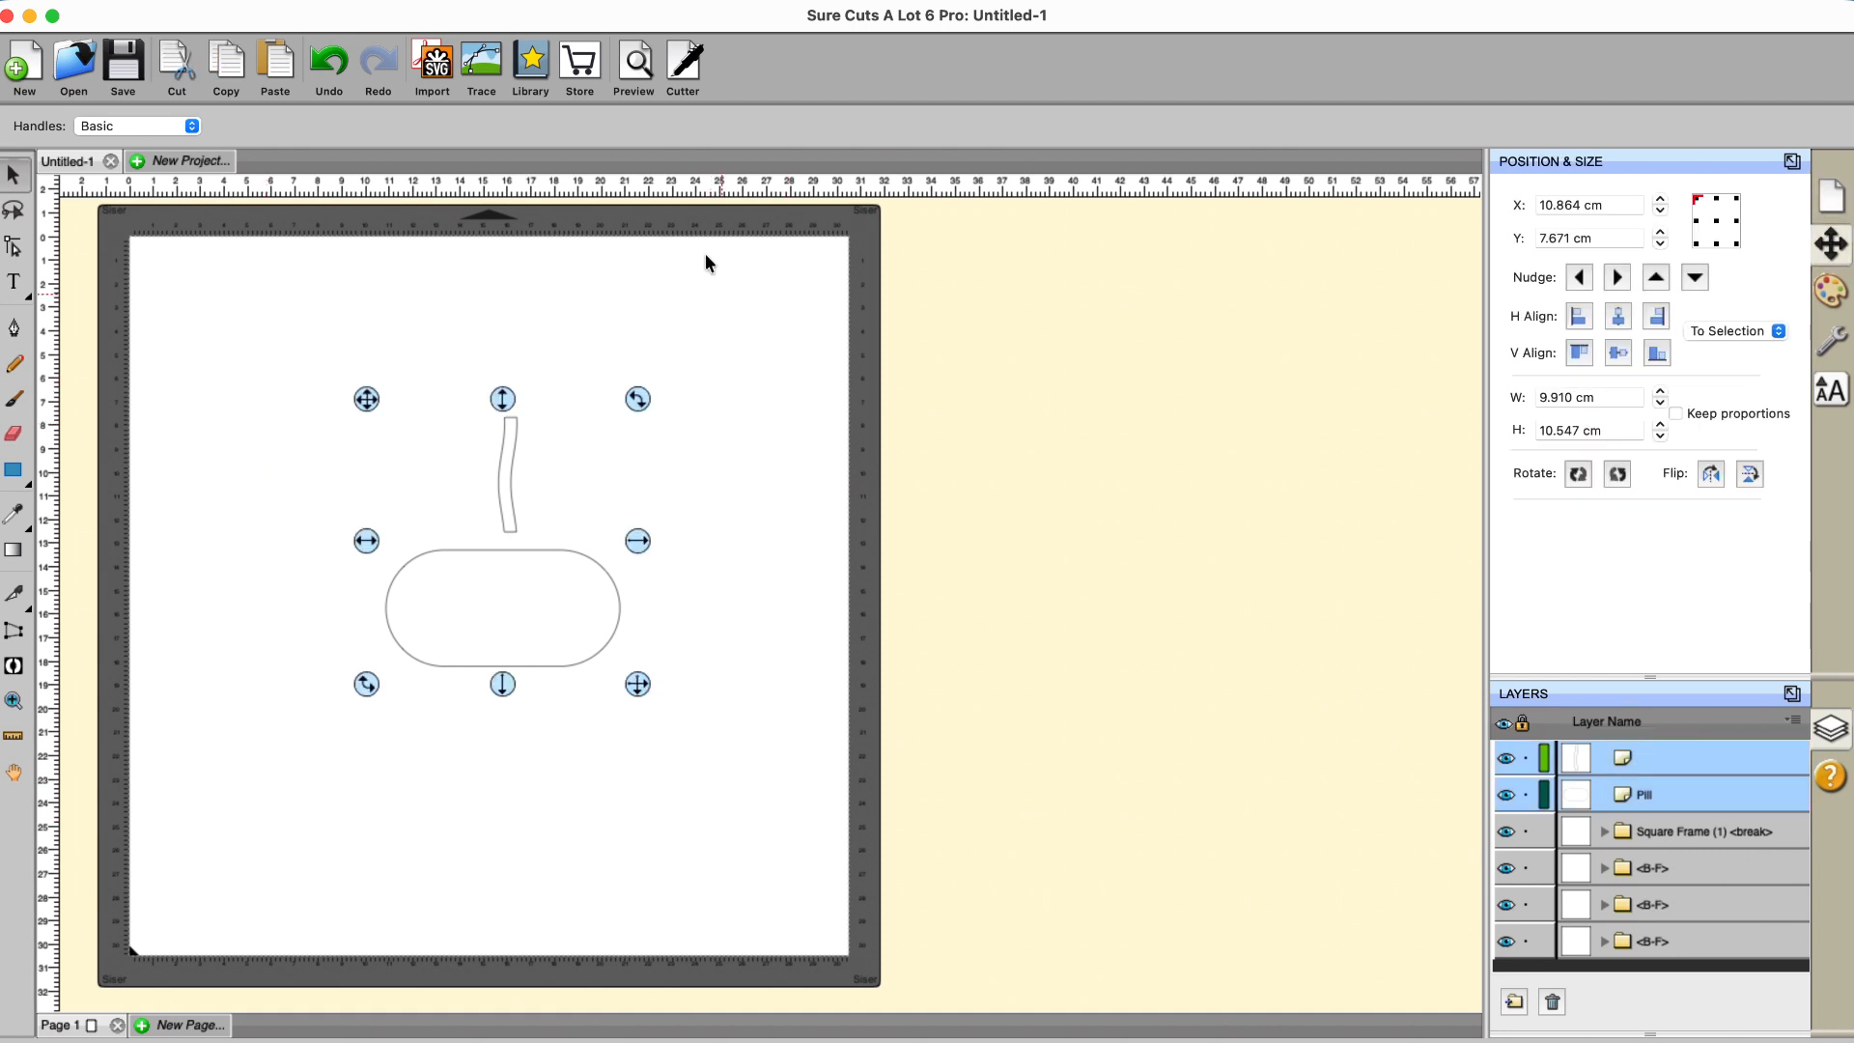
{"action": "left_click", "coordinate": [599, 10]}
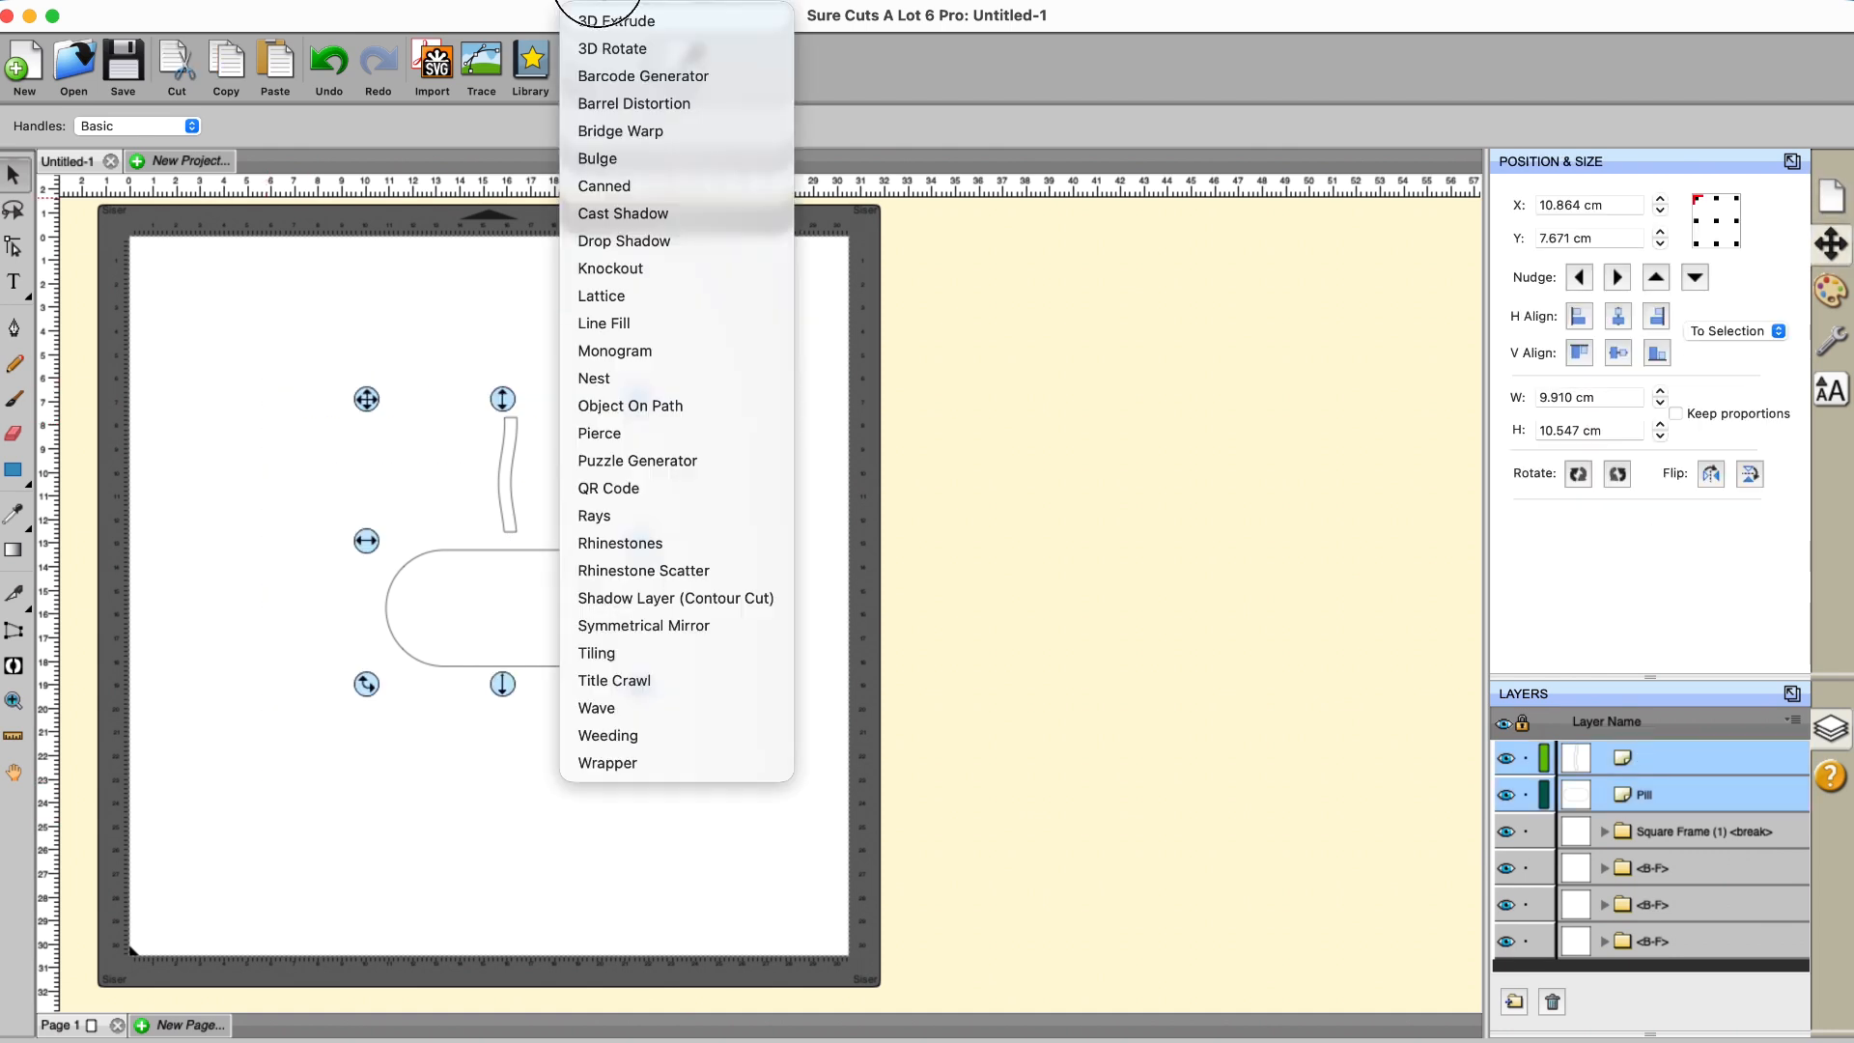
{"action": "left_click", "coordinate": [614, 406]}
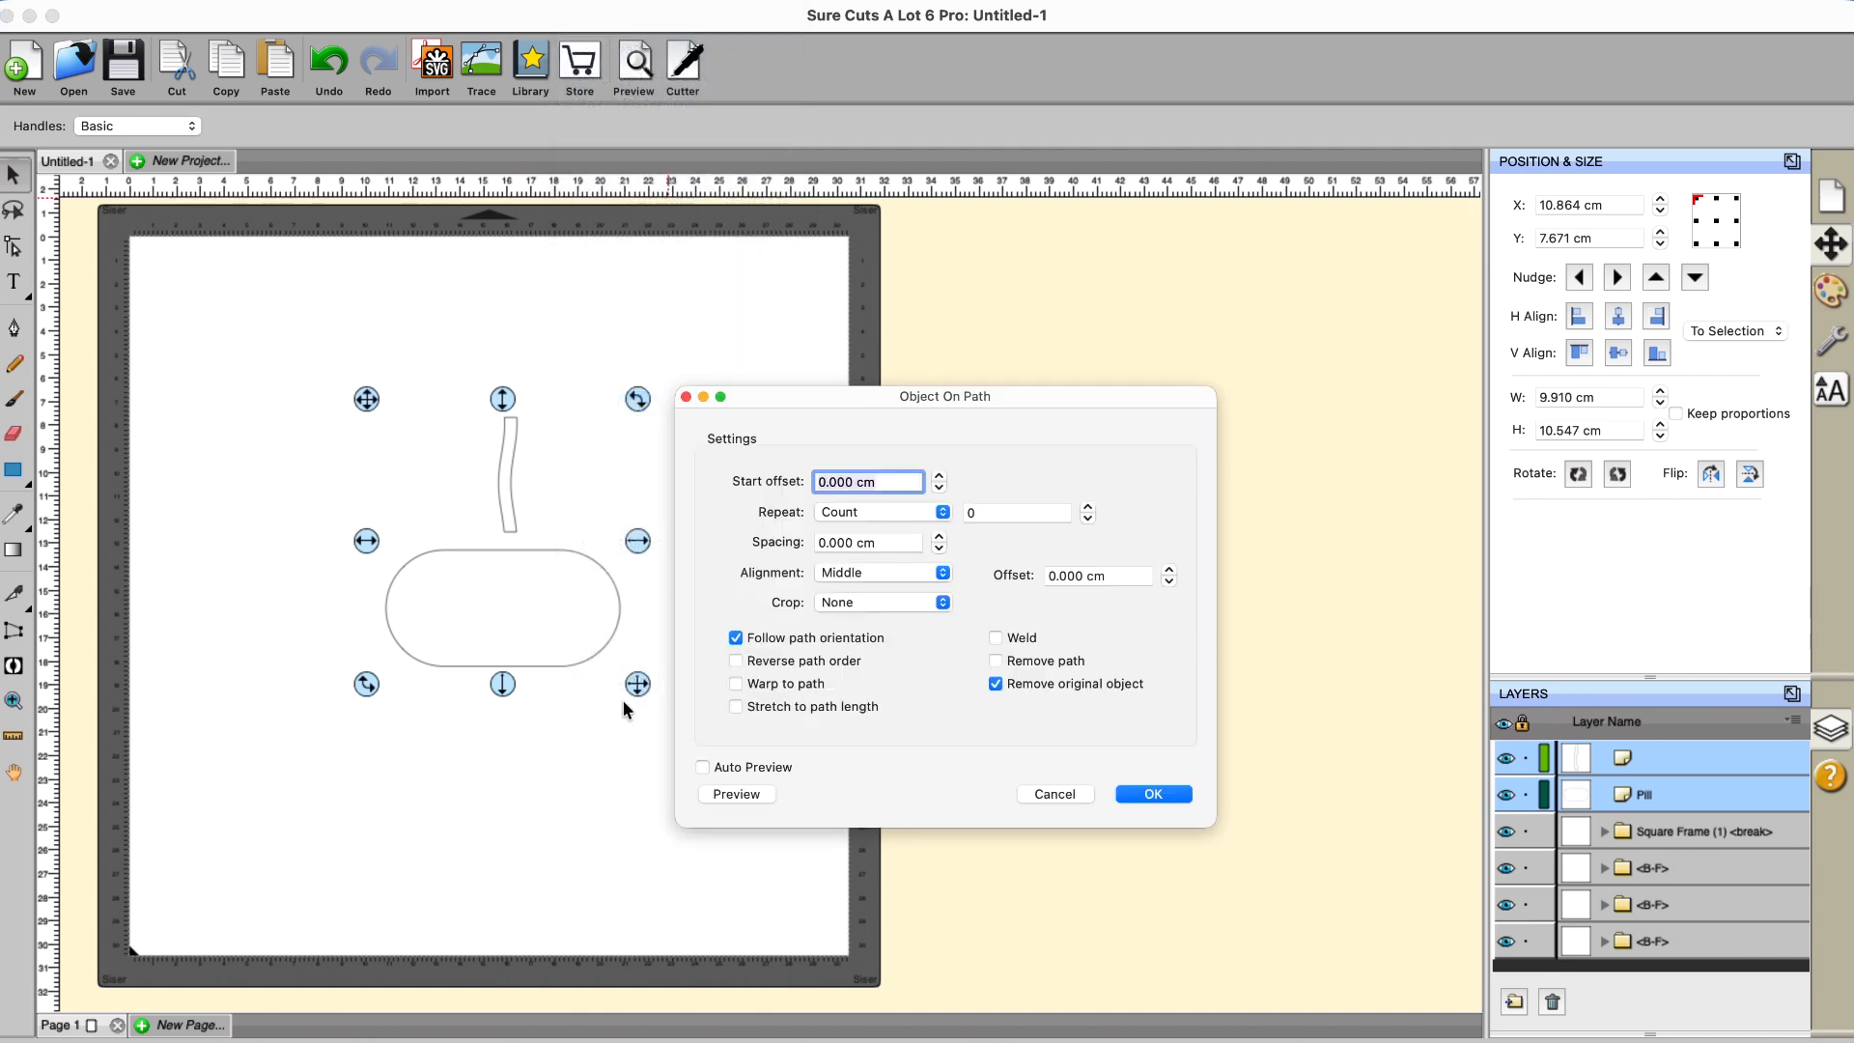
{"action": "left_click", "coordinate": [703, 768]}
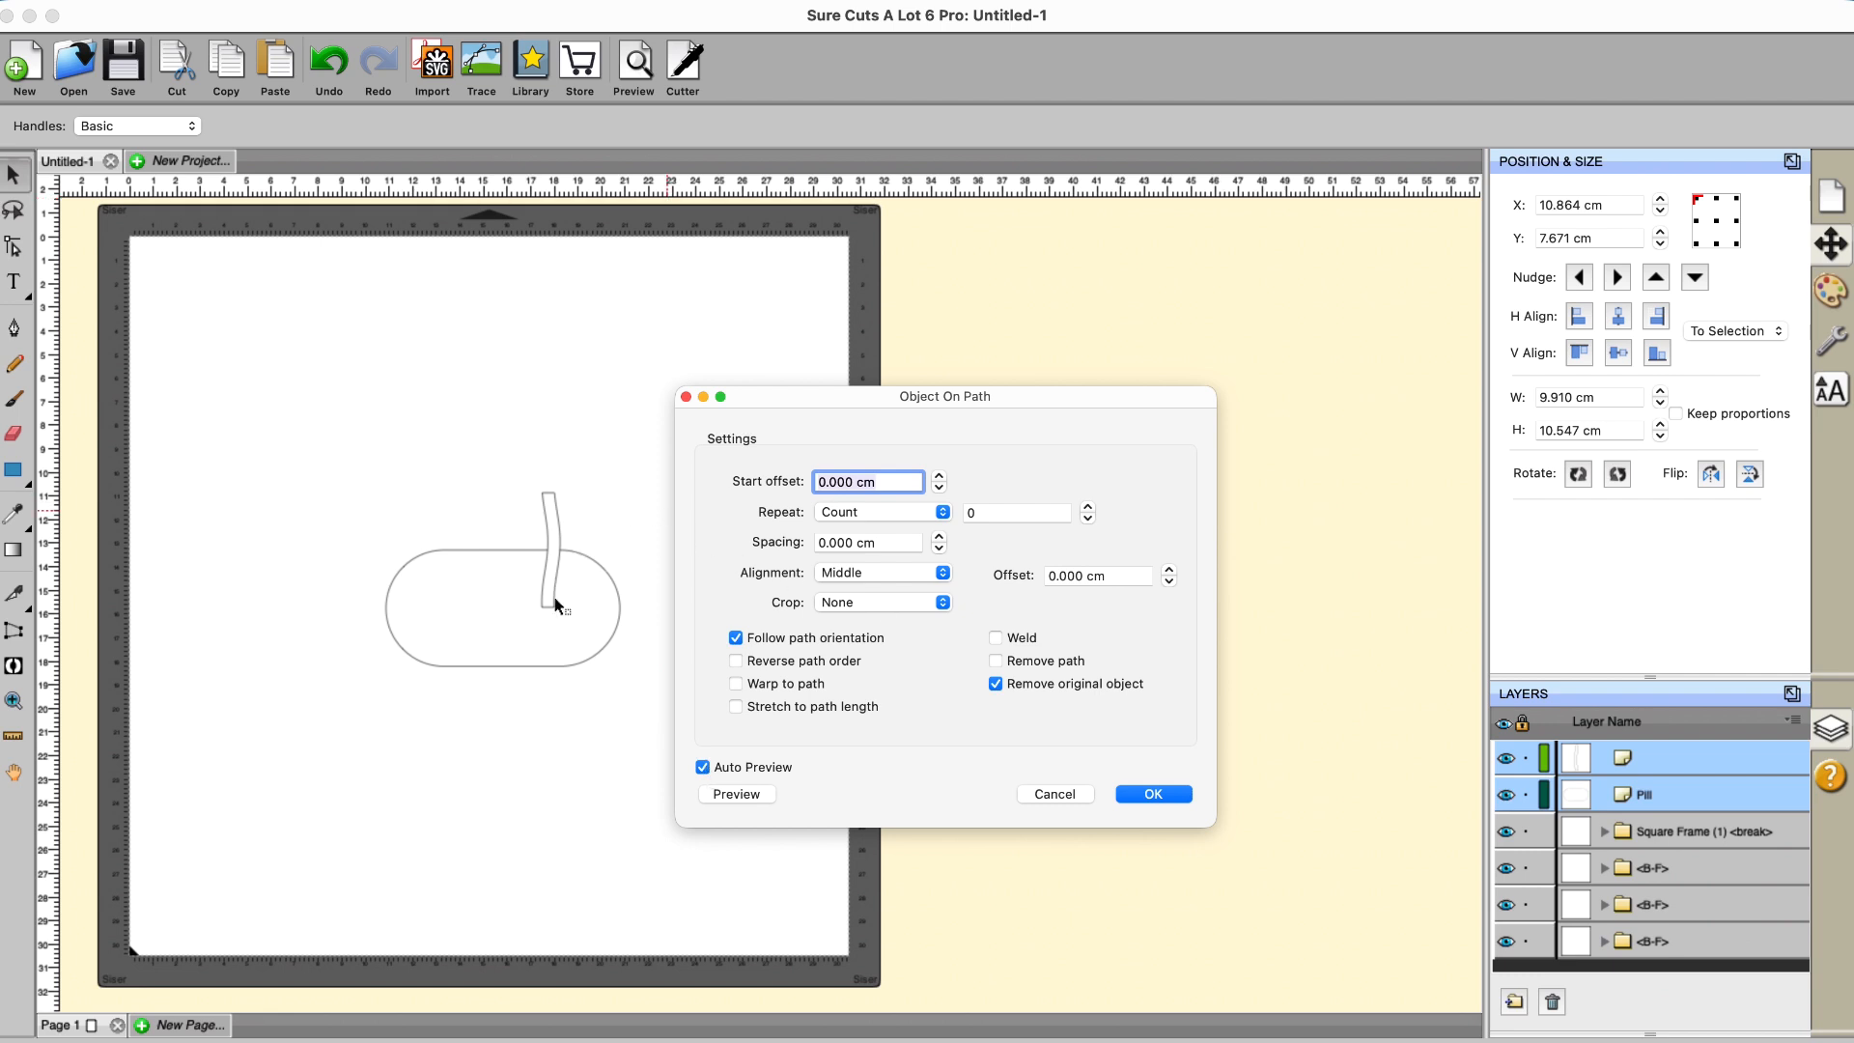
Step: Set the alignment offset to -2.00 cm so the strip's lower end sits on the pill's outline
{"action": "left_click", "coordinate": [1169, 570]}
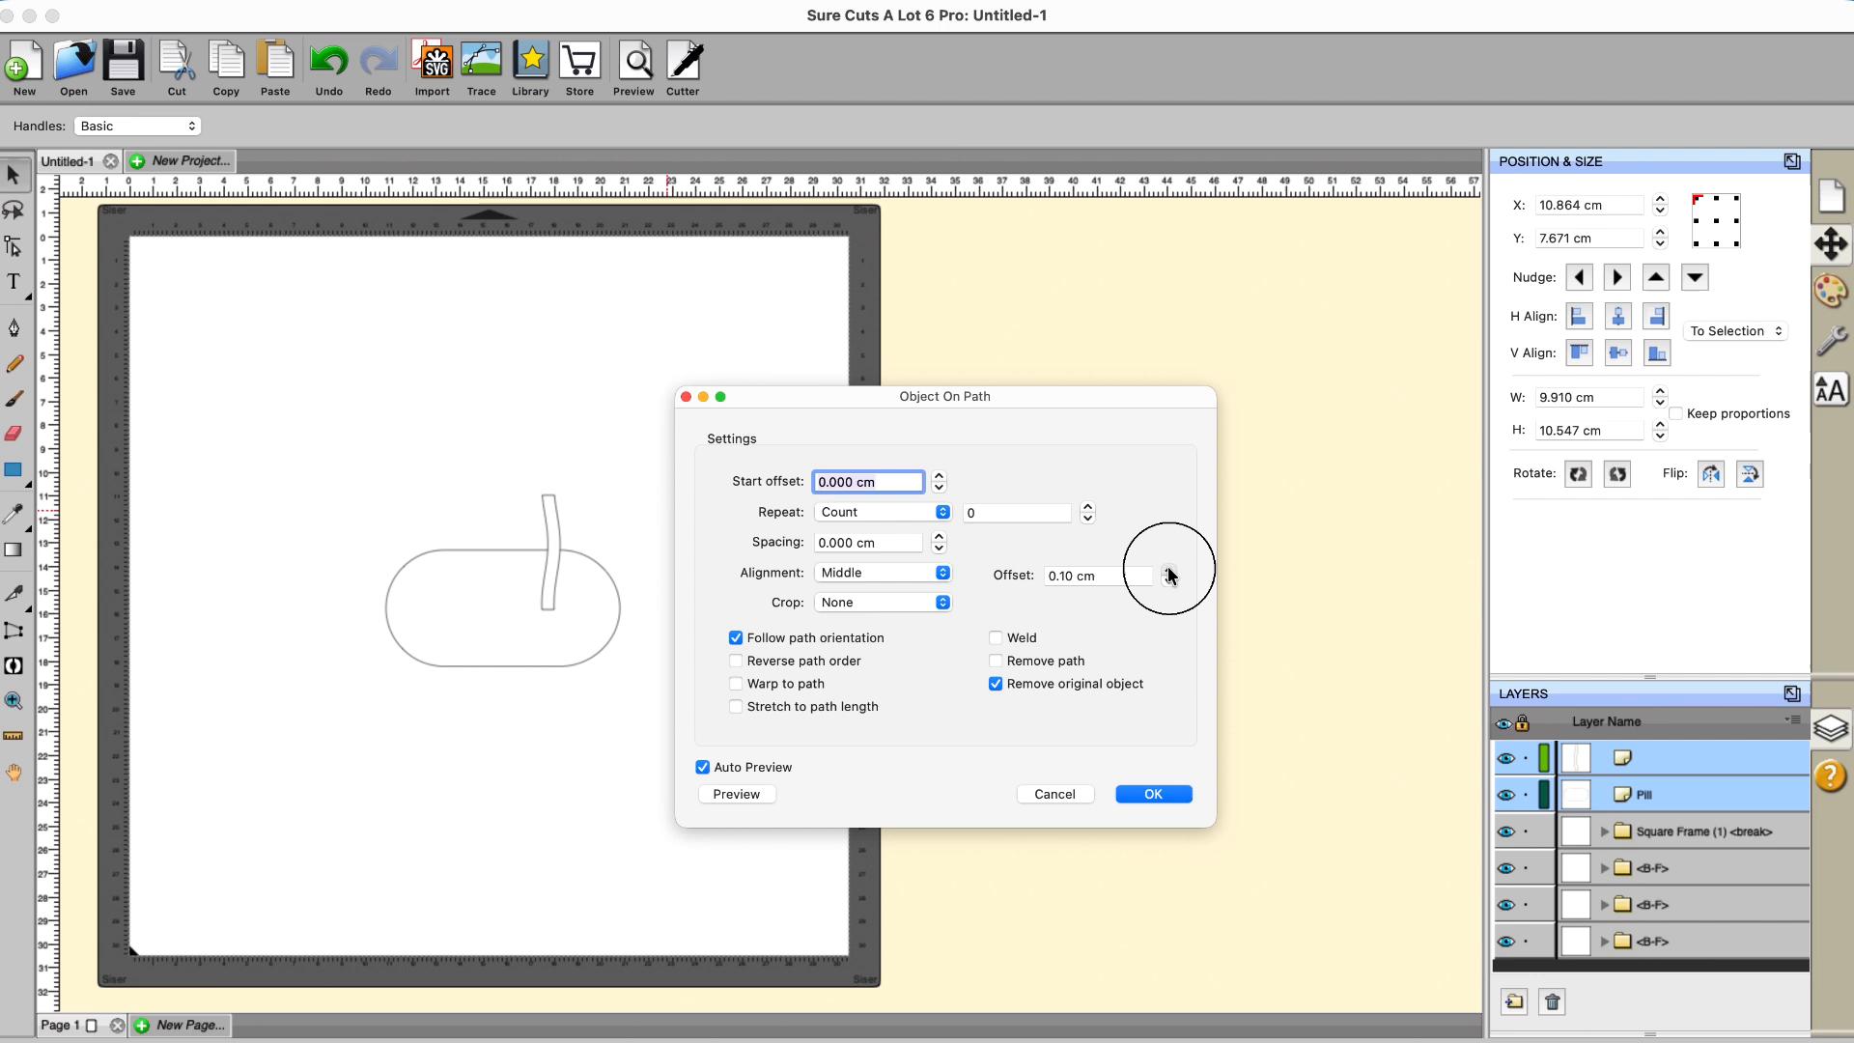
{"action": "left_click", "coordinate": [1170, 582]}
{"action": "left_click", "coordinate": [1170, 581]}
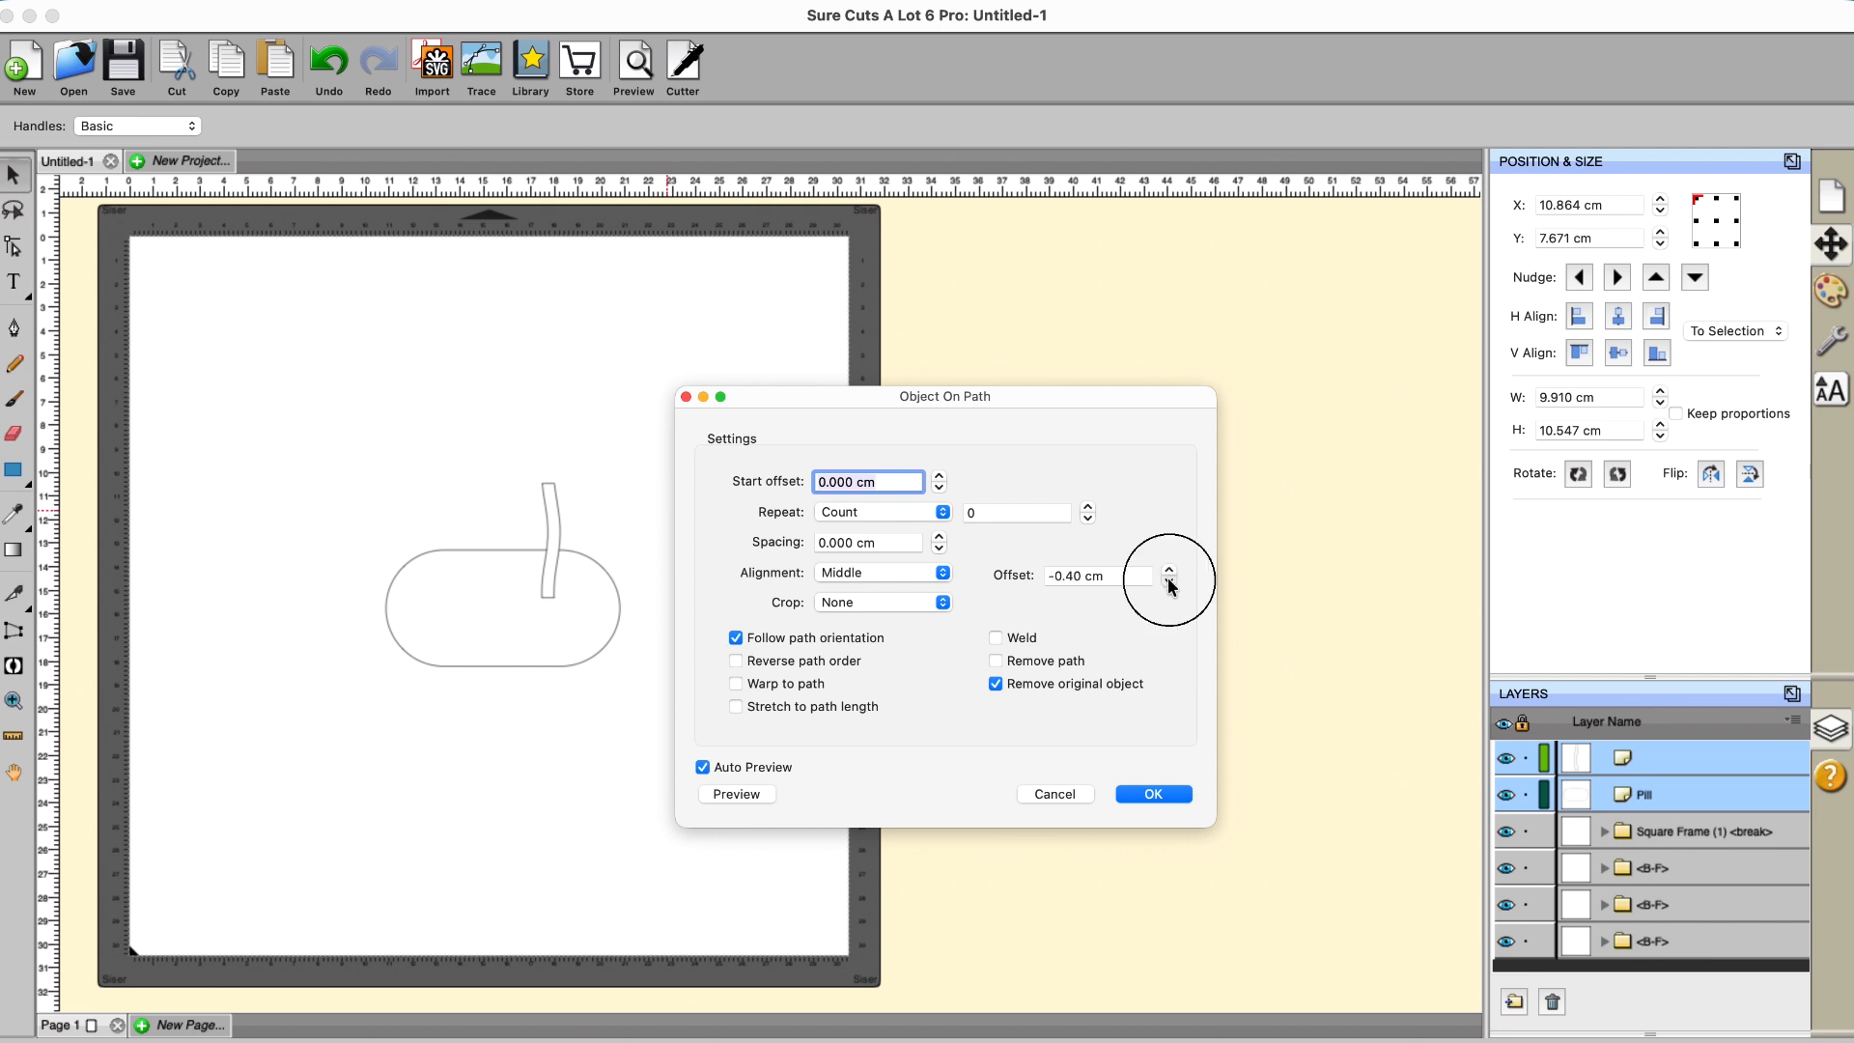
{"action": "left_click", "coordinate": [1170, 581]}
{"action": "left_click", "coordinate": [1169, 582]}
{"action": "left_click", "coordinate": [1169, 581]}
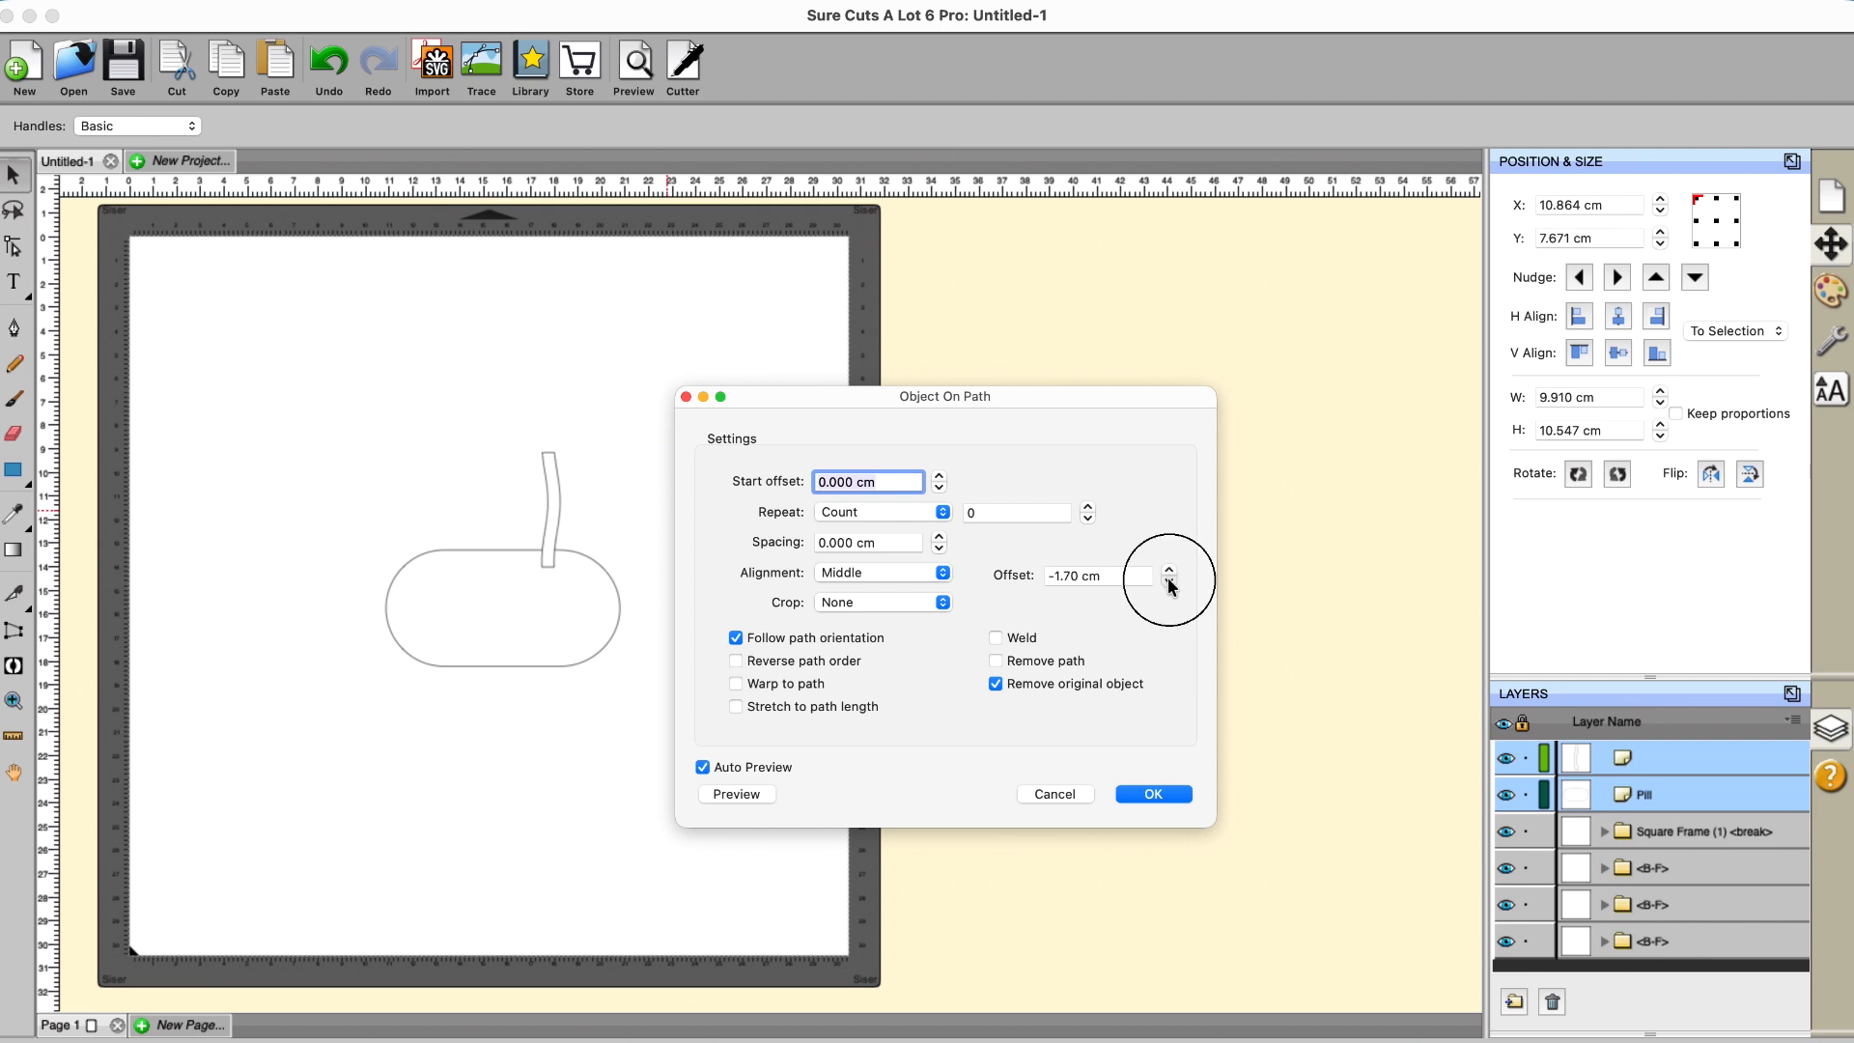
{"action": "left_click", "coordinate": [1169, 582]}
{"action": "left_click", "coordinate": [1168, 580]}
{"action": "left_click", "coordinate": [1168, 581]}
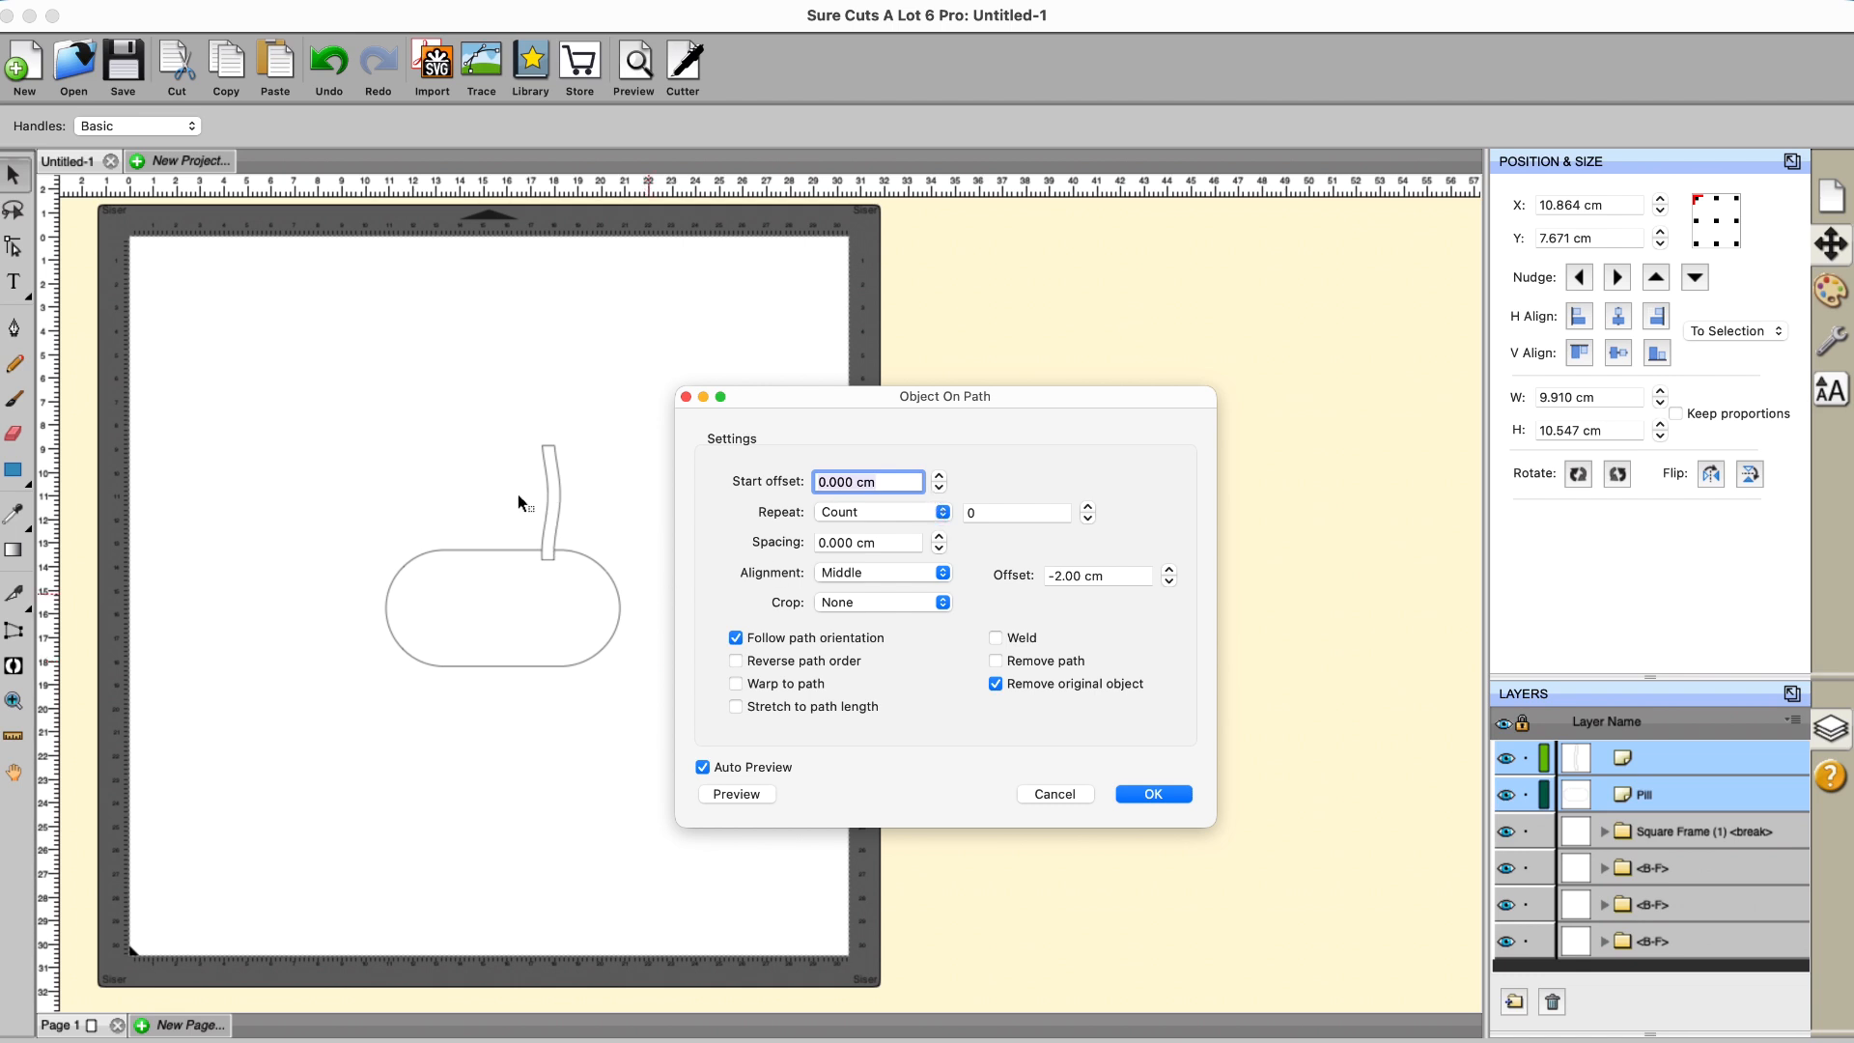
Step: Set the start offset to 1.80 cm to shift the strip along the pill's upper edge
{"action": "left_click", "coordinate": [941, 495]}
{"action": "left_click", "coordinate": [941, 494]}
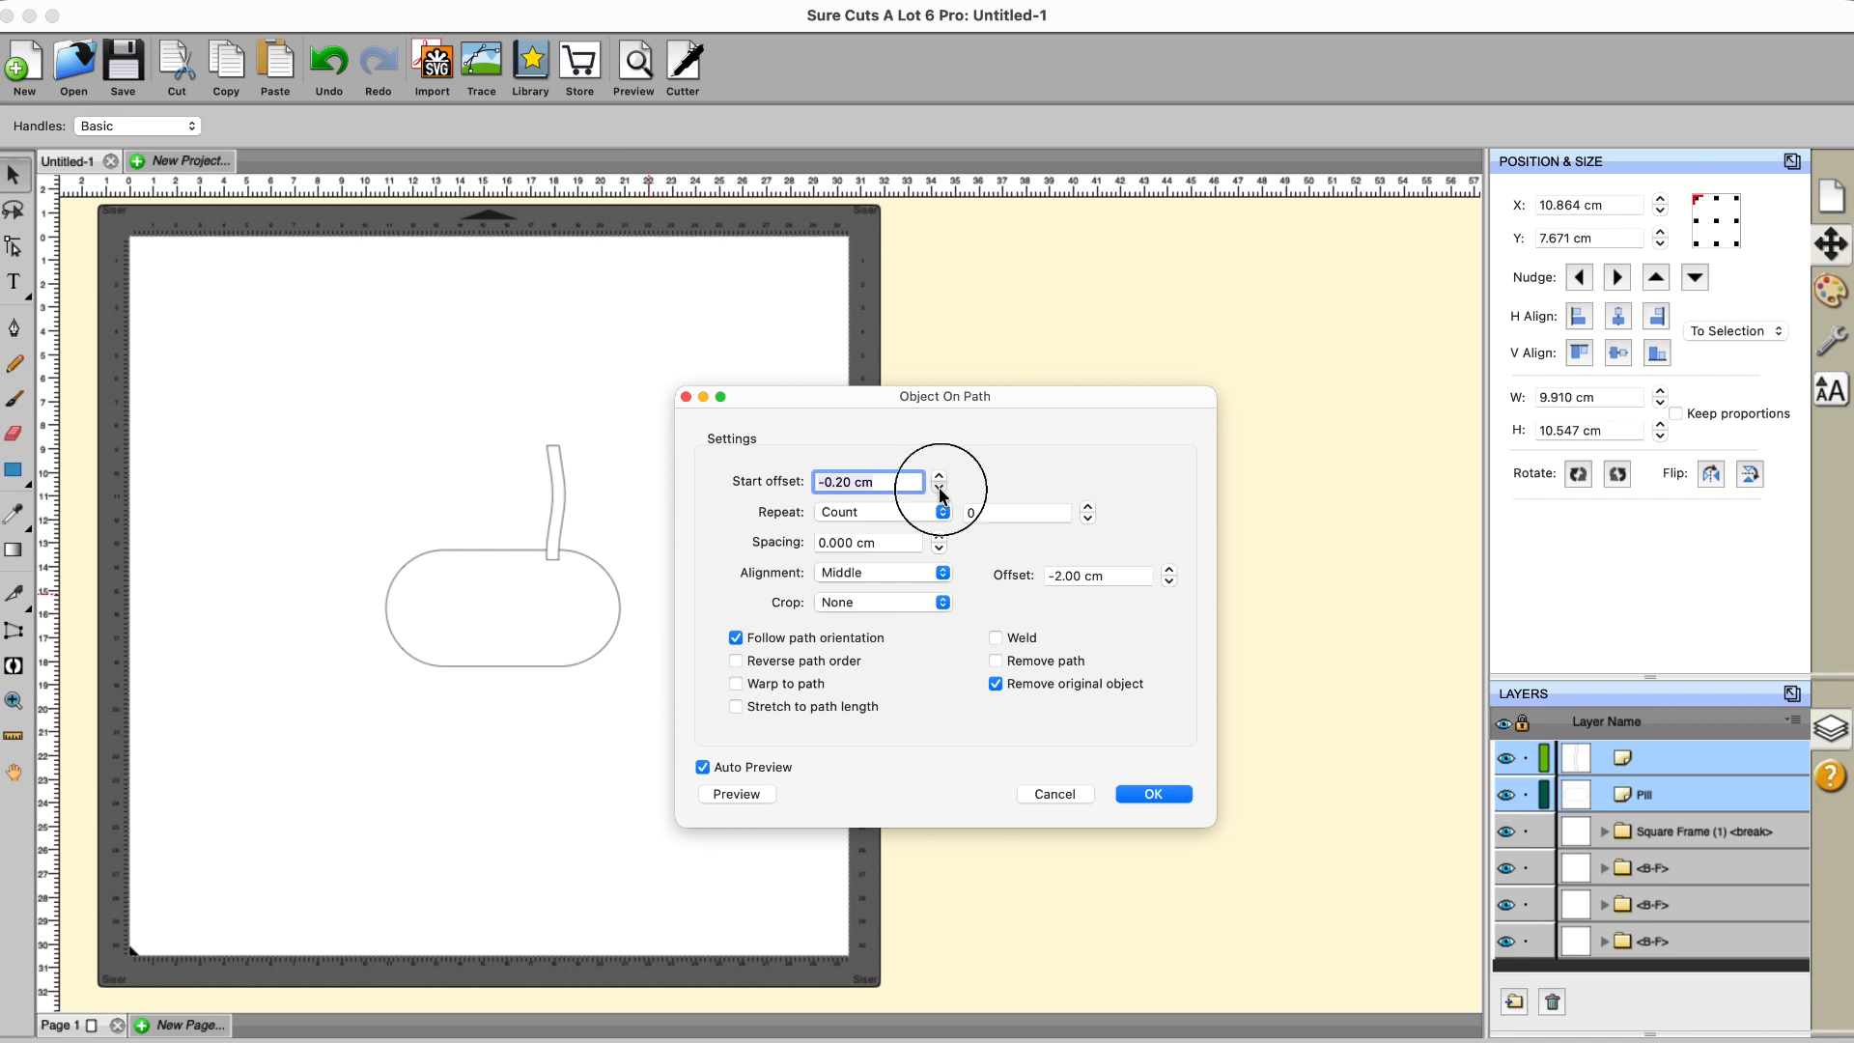
{"action": "left_click", "coordinate": [935, 473]}
{"action": "left_click", "coordinate": [936, 473]}
{"action": "left_click", "coordinate": [936, 473]}
{"action": "left_click", "coordinate": [936, 473]}
{"action": "left_click", "coordinate": [936, 473]}
{"action": "left_click", "coordinate": [935, 473]}
{"action": "left_click", "coordinate": [935, 475]}
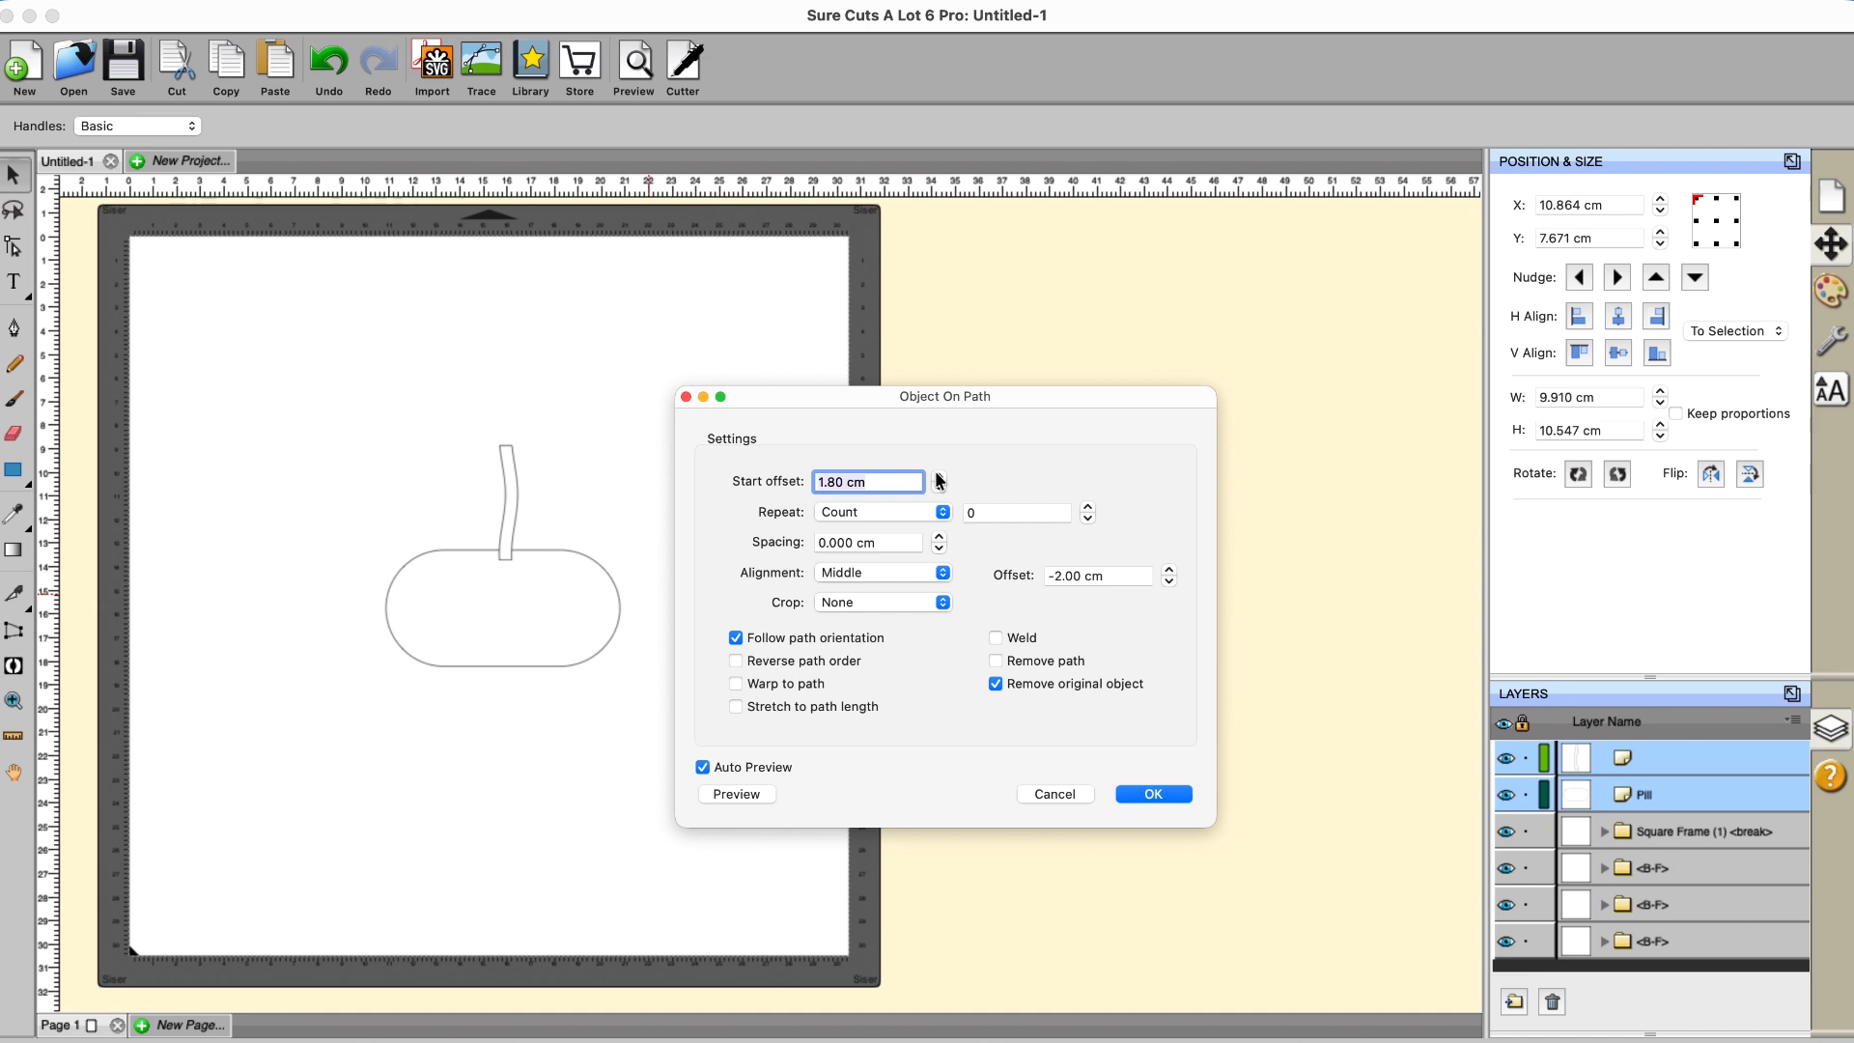
Step: Set the repeat count to 32 to distribute the strip around the pill, and move the dialog clear of the preview
{"action": "left_click", "coordinate": [1087, 507]}
{"action": "left_click", "coordinate": [1087, 507]}
{"action": "left_click", "coordinate": [1087, 507]}
{"action": "left_click", "coordinate": [1087, 507]}
{"action": "left_click", "coordinate": [1087, 506]}
{"action": "left_click", "coordinate": [1087, 507]}
{"action": "left_click", "coordinate": [1088, 506]}
{"action": "left_click", "coordinate": [1087, 507]}
{"action": "left_click", "coordinate": [1087, 507]}
{"action": "left_click", "coordinate": [1087, 507]}
{"action": "left_click", "coordinate": [1087, 507]}
{"action": "left_click", "coordinate": [1087, 507]}
{"action": "left_click", "coordinate": [1087, 507]}
{"action": "left_click", "coordinate": [1087, 507]}
{"action": "left_click", "coordinate": [1087, 507]}
{"action": "left_click", "coordinate": [1087, 506]}
{"action": "left_click", "coordinate": [1087, 507]}
{"action": "left_click", "coordinate": [1087, 510]}
{"action": "left_click", "coordinate": [1087, 510]}
{"action": "left_click", "coordinate": [1087, 510]}
{"action": "left_click", "coordinate": [1087, 509]}
{"action": "left_click", "coordinate": [1087, 510]}
{"action": "left_click", "coordinate": [1087, 509]}
{"action": "left_click", "coordinate": [1087, 510]}
{"action": "left_click", "coordinate": [1087, 510]}
{"action": "left_click", "coordinate": [1087, 508]}
{"action": "left_click", "coordinate": [1087, 508]}
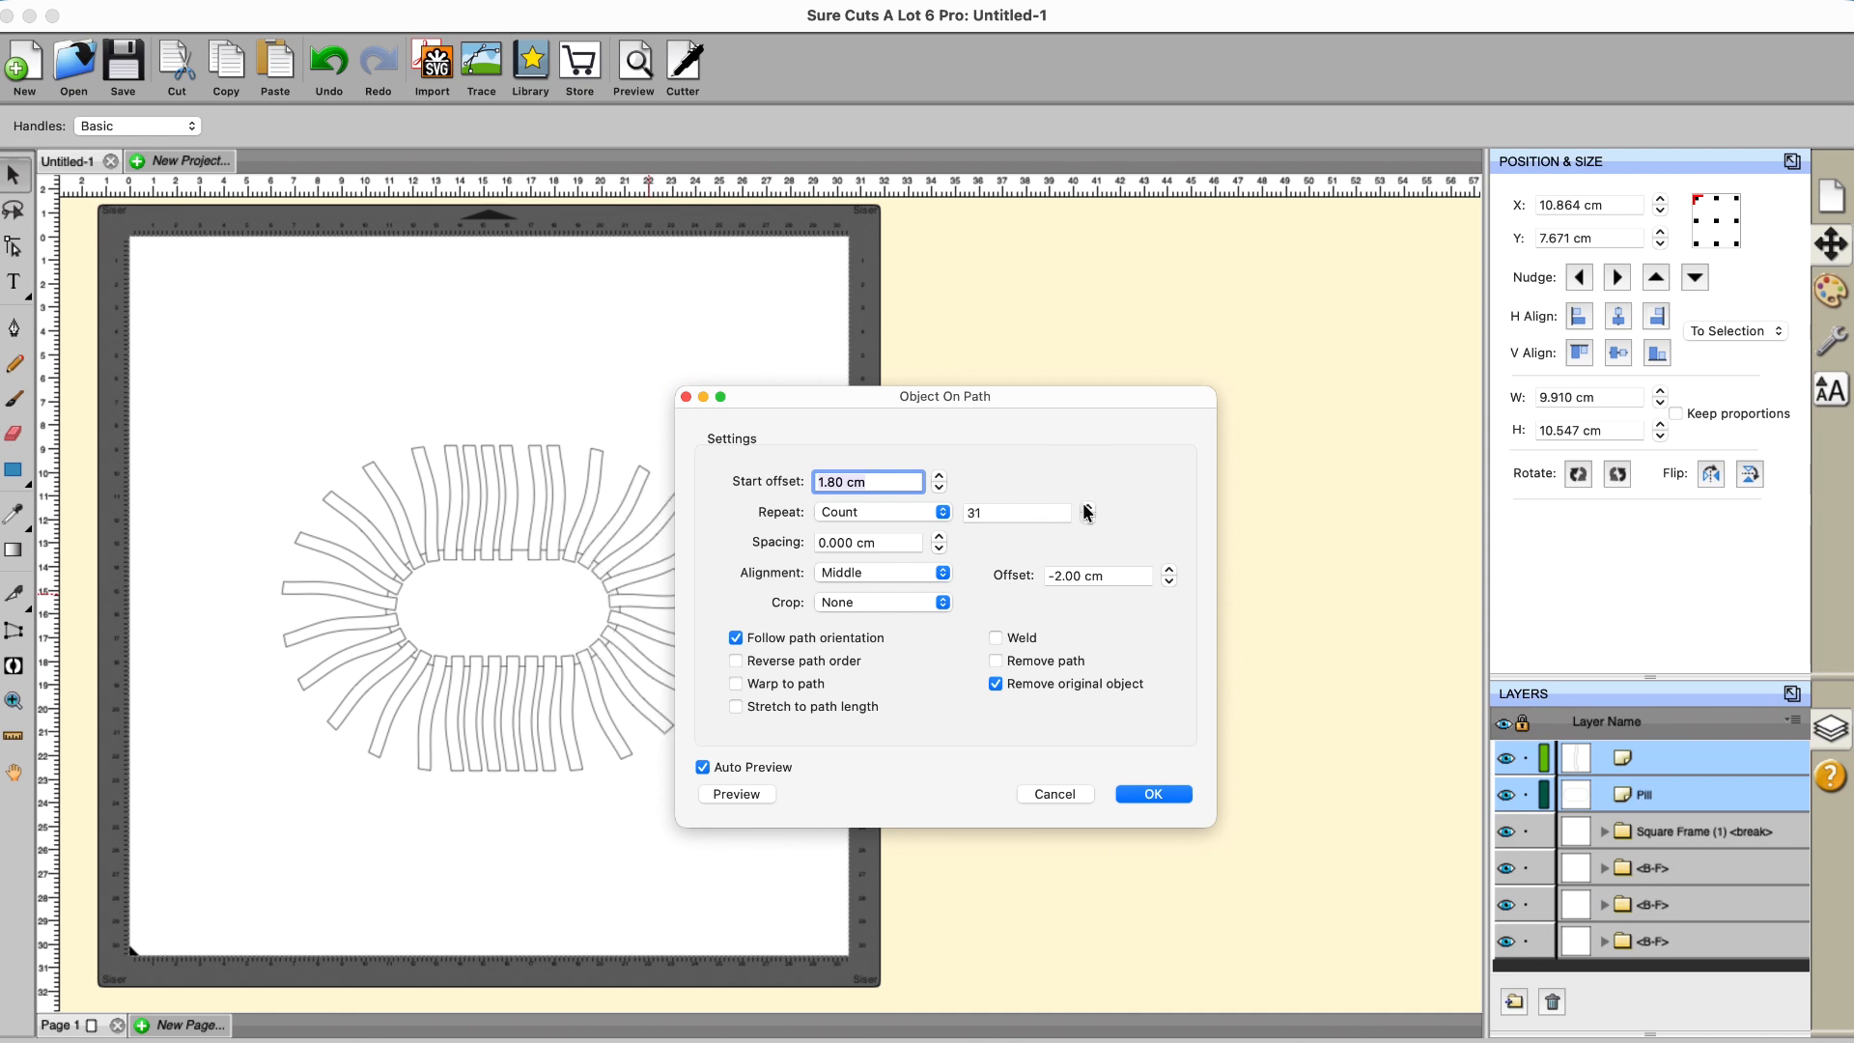
{"action": "left_click", "coordinate": [1087, 509]}
{"action": "left_click_drag", "start_coordinate": [1062, 398], "coordinate": [1309, 249]}
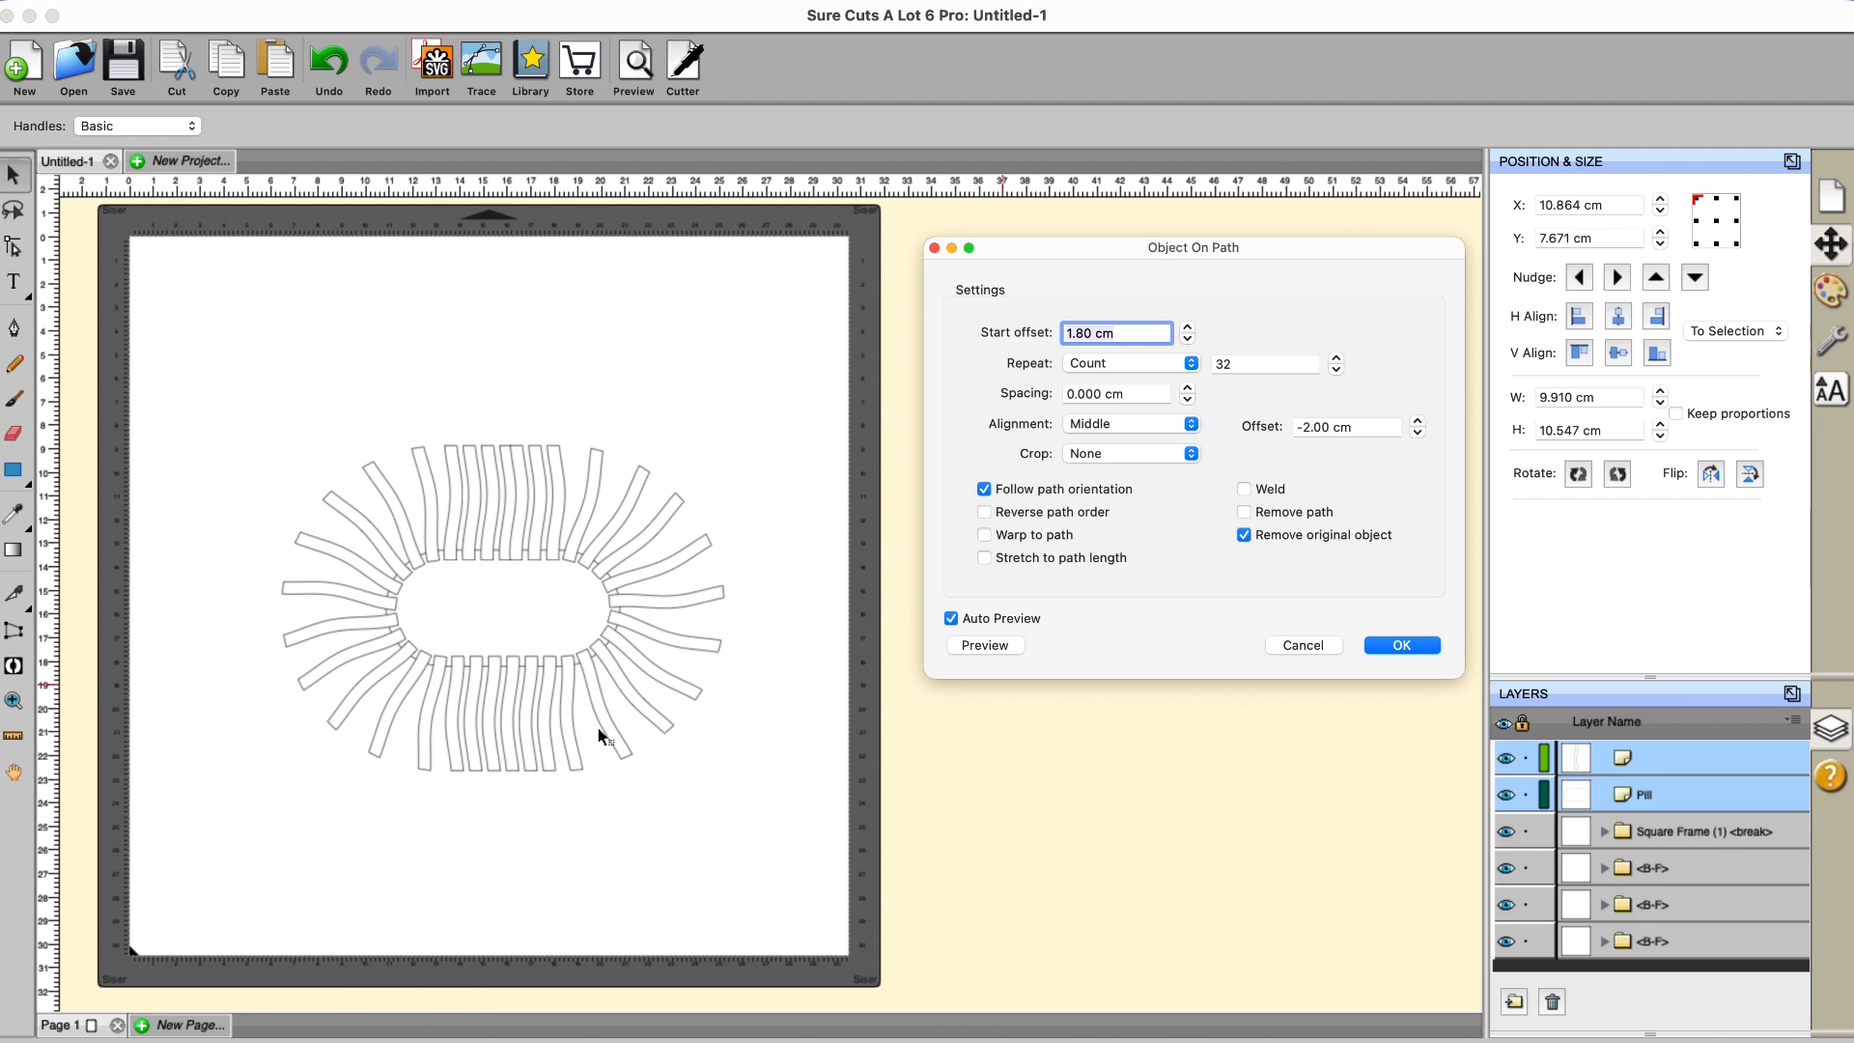
Step: Try Reverse path order and Warp to path one at a time, turning each off again
{"action": "left_click", "coordinate": [985, 513]}
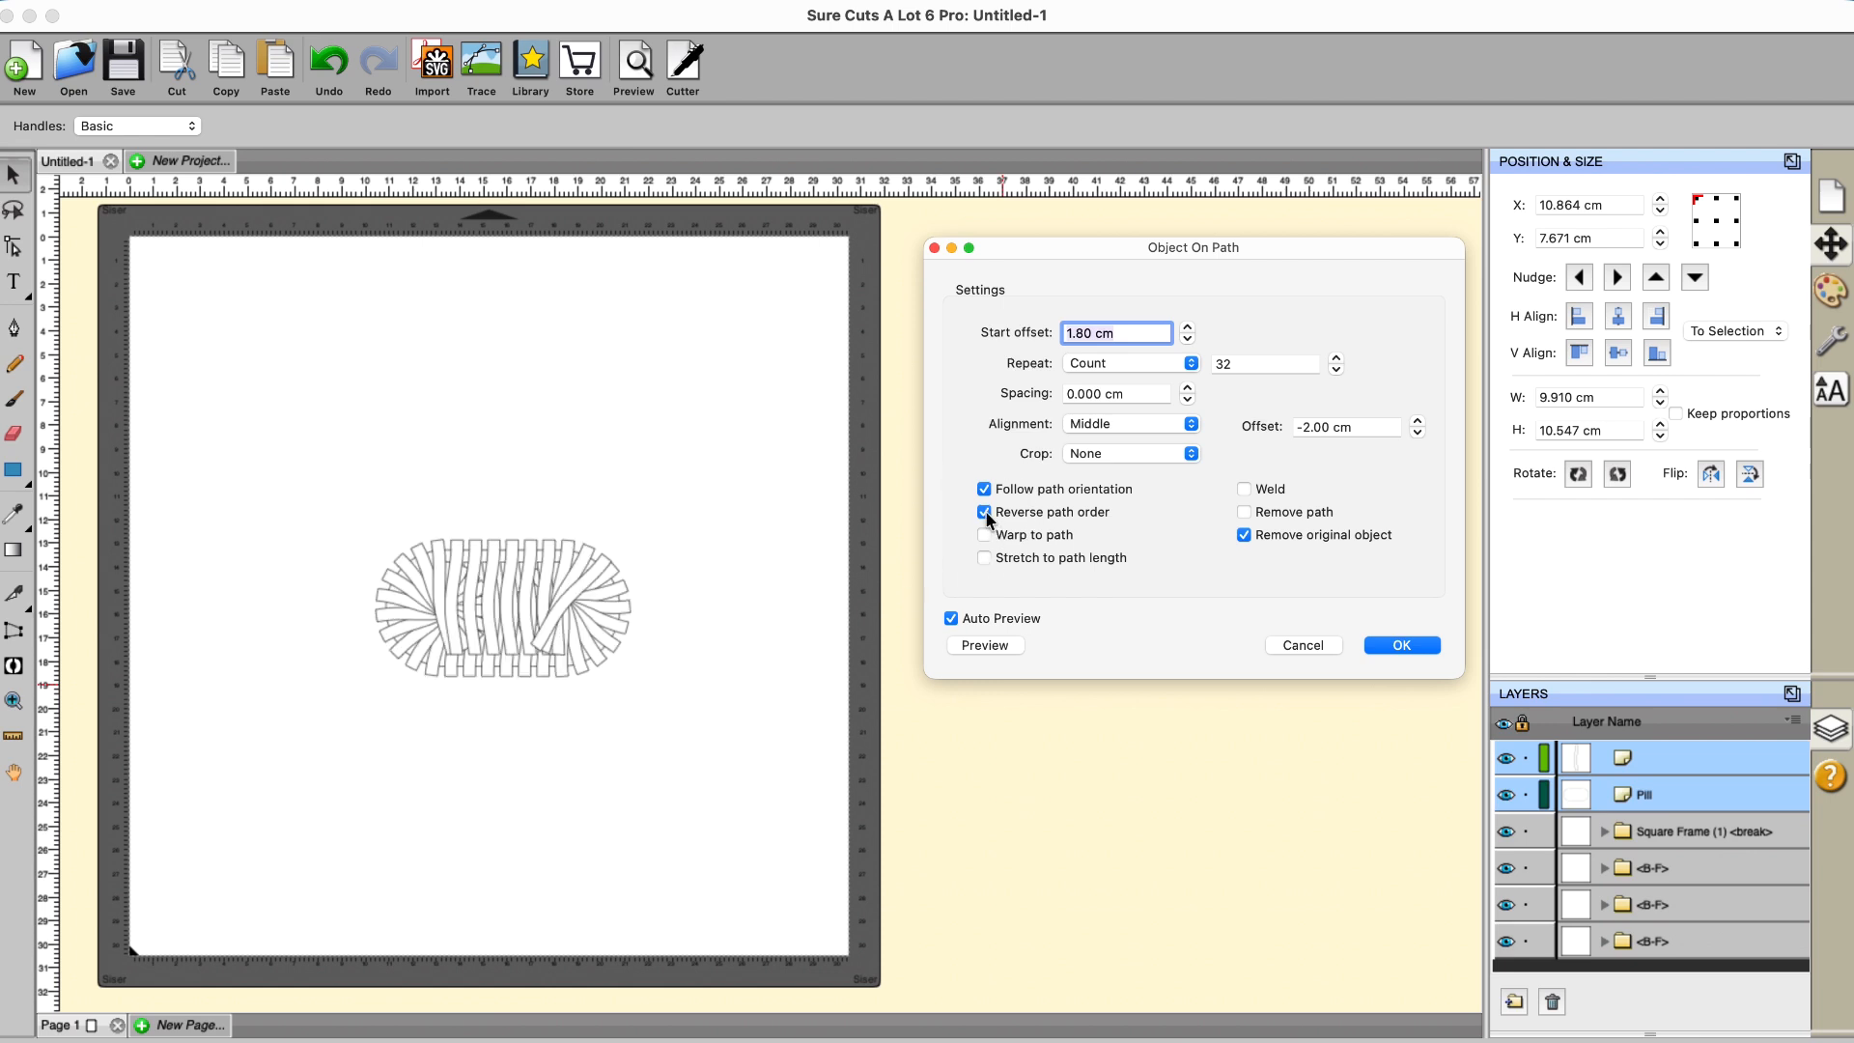
{"action": "left_click", "coordinate": [985, 513]}
{"action": "left_click", "coordinate": [985, 536]}
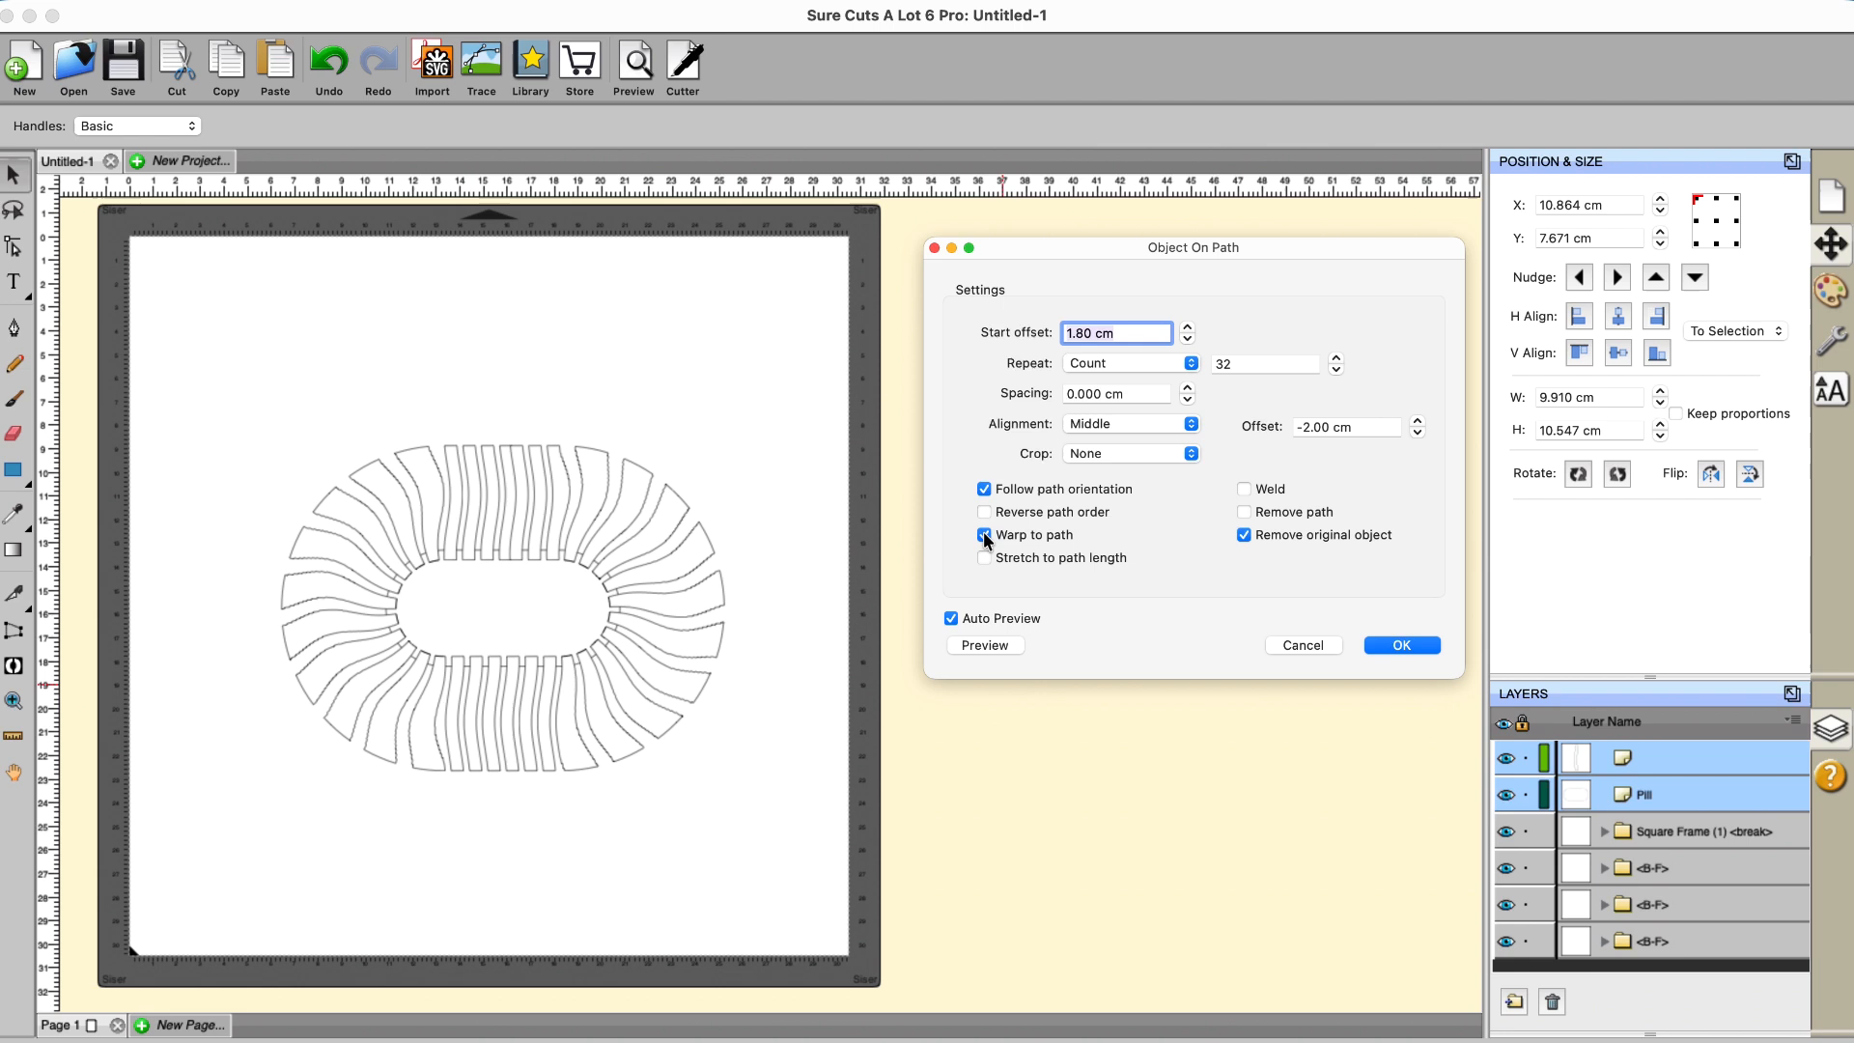
{"action": "left_click", "coordinate": [984, 536]}
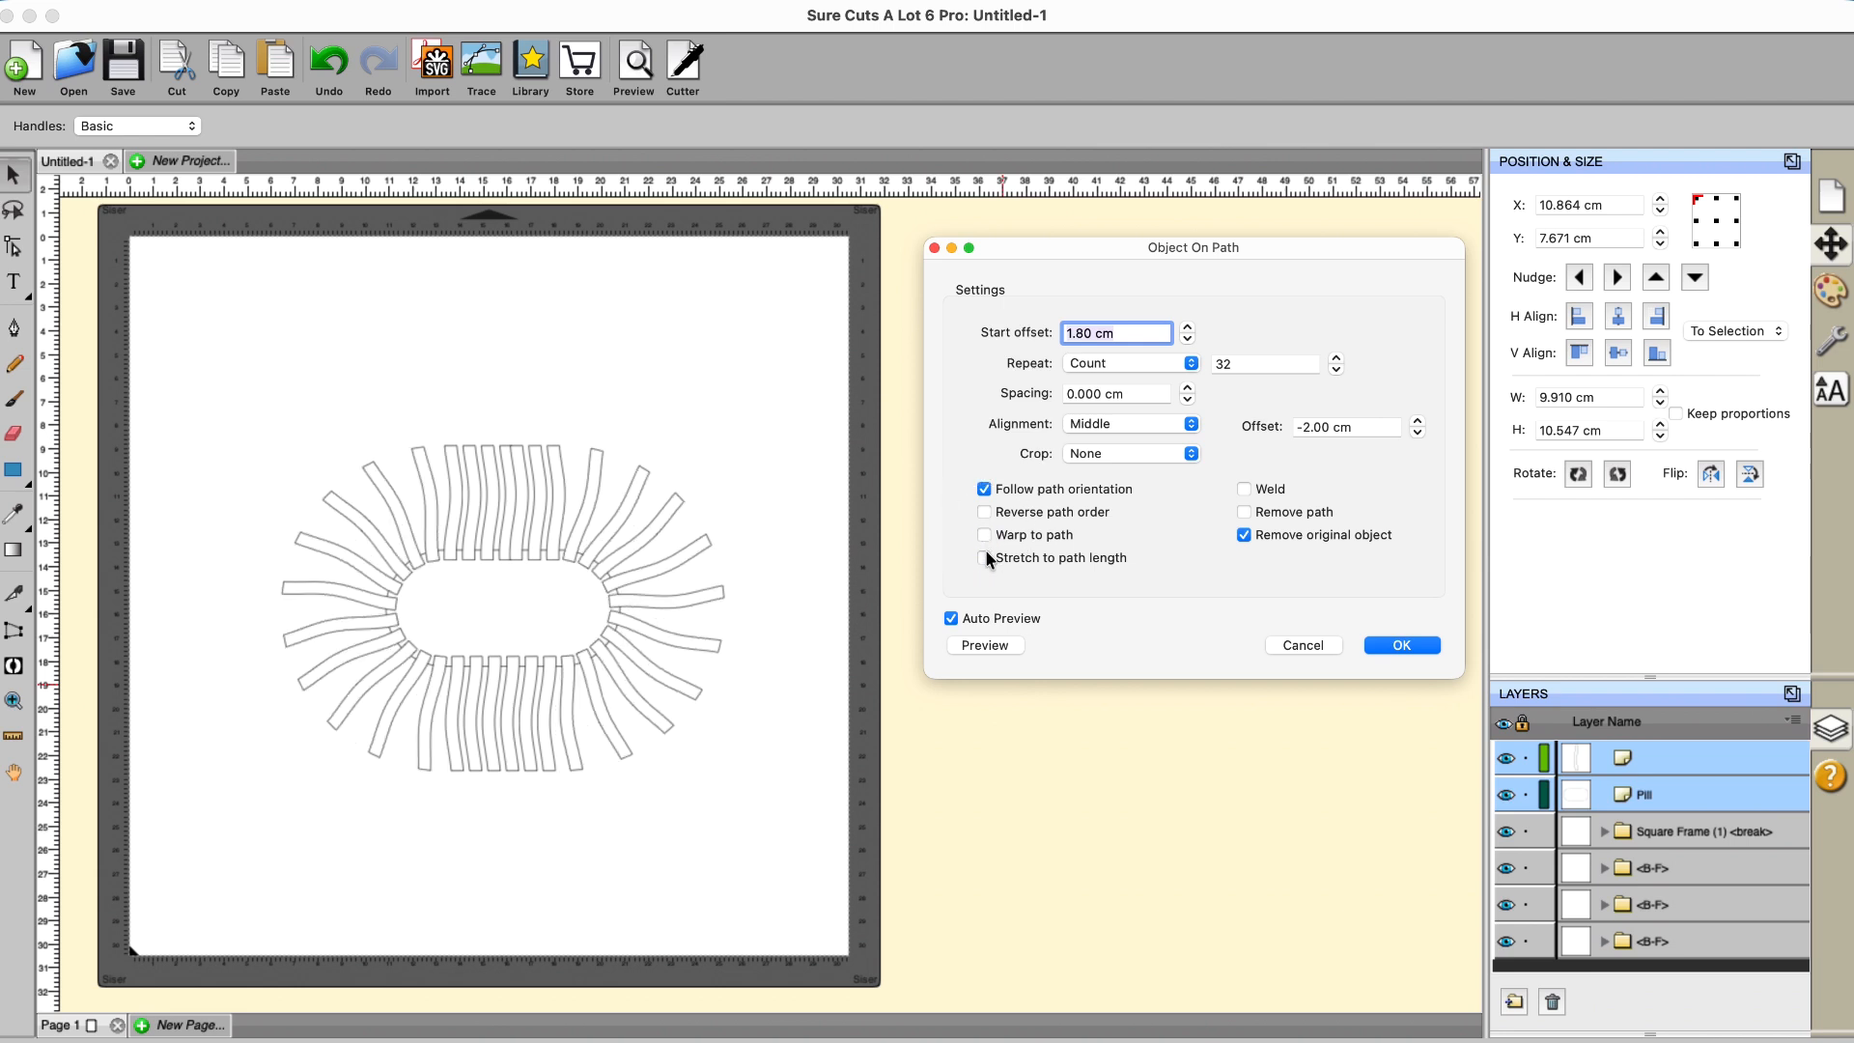
Step: Enable Stretch to path length and Warp to path, and apply Object On Path to the pill
{"action": "left_click", "coordinate": [985, 558]}
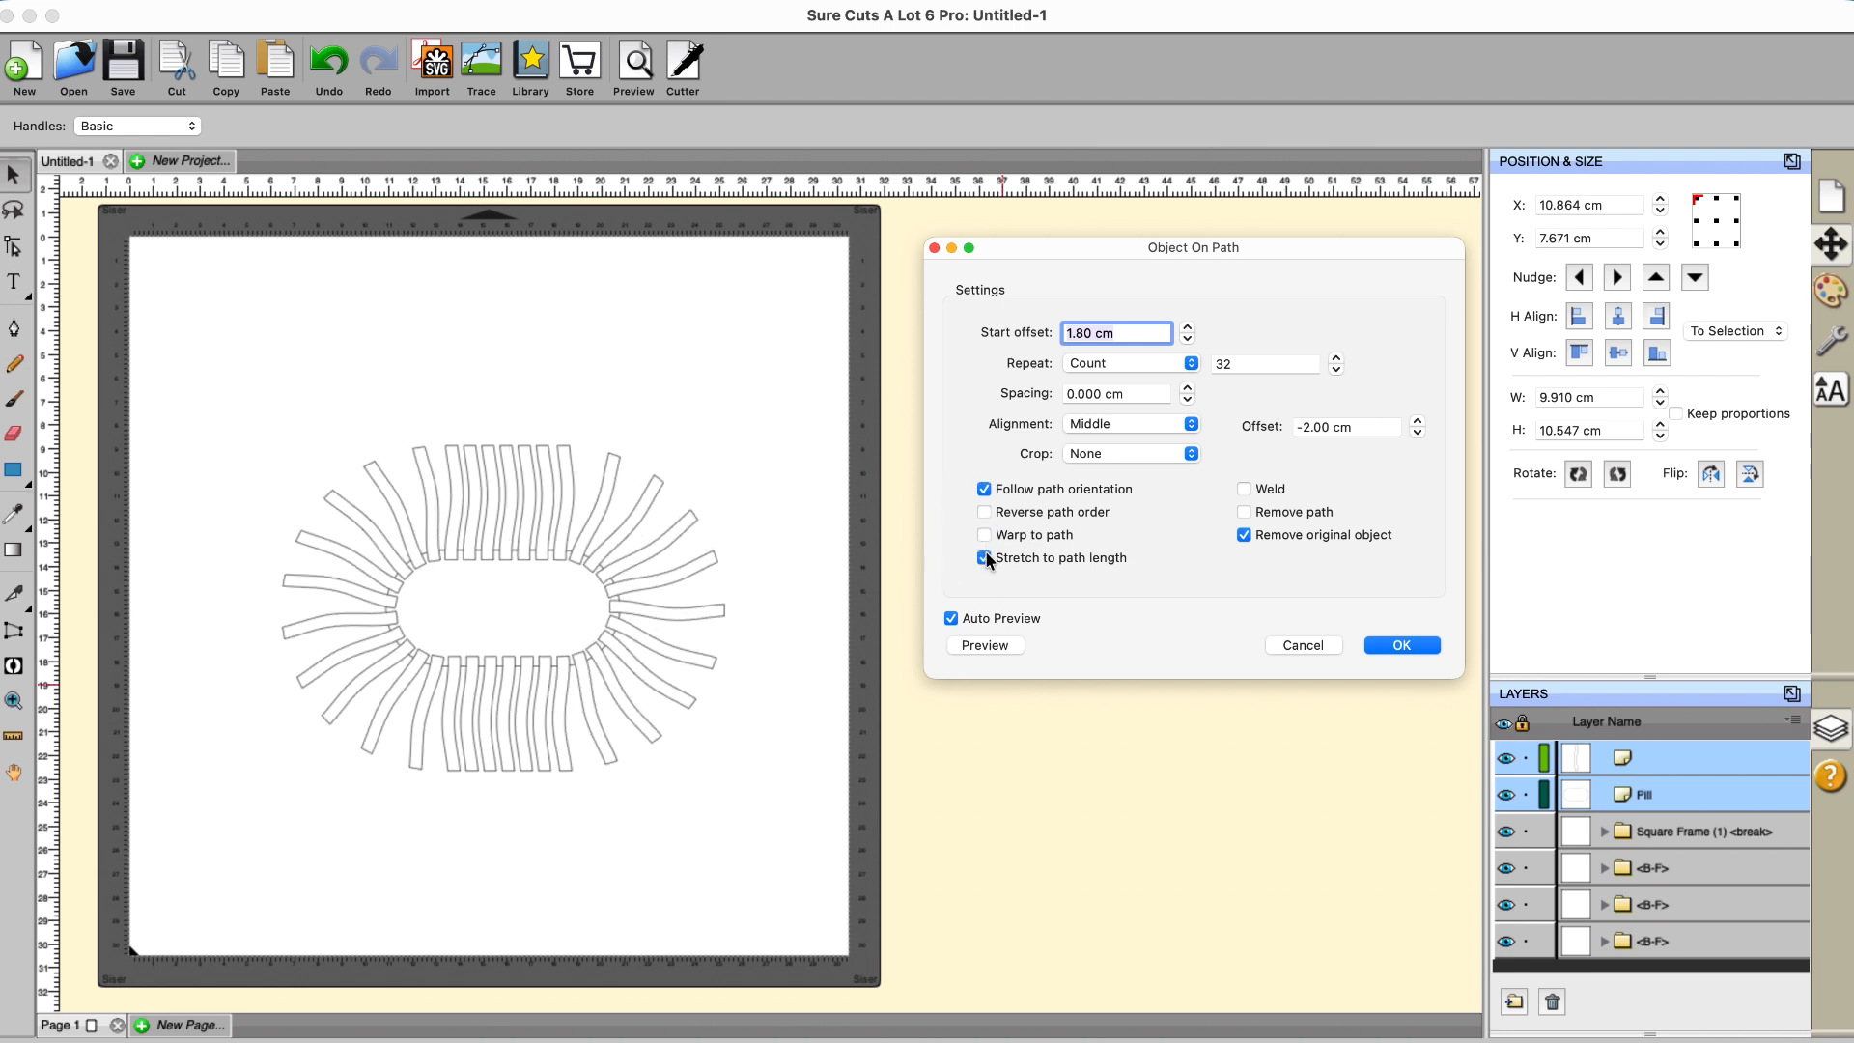
{"action": "left_click", "coordinate": [985, 536]}
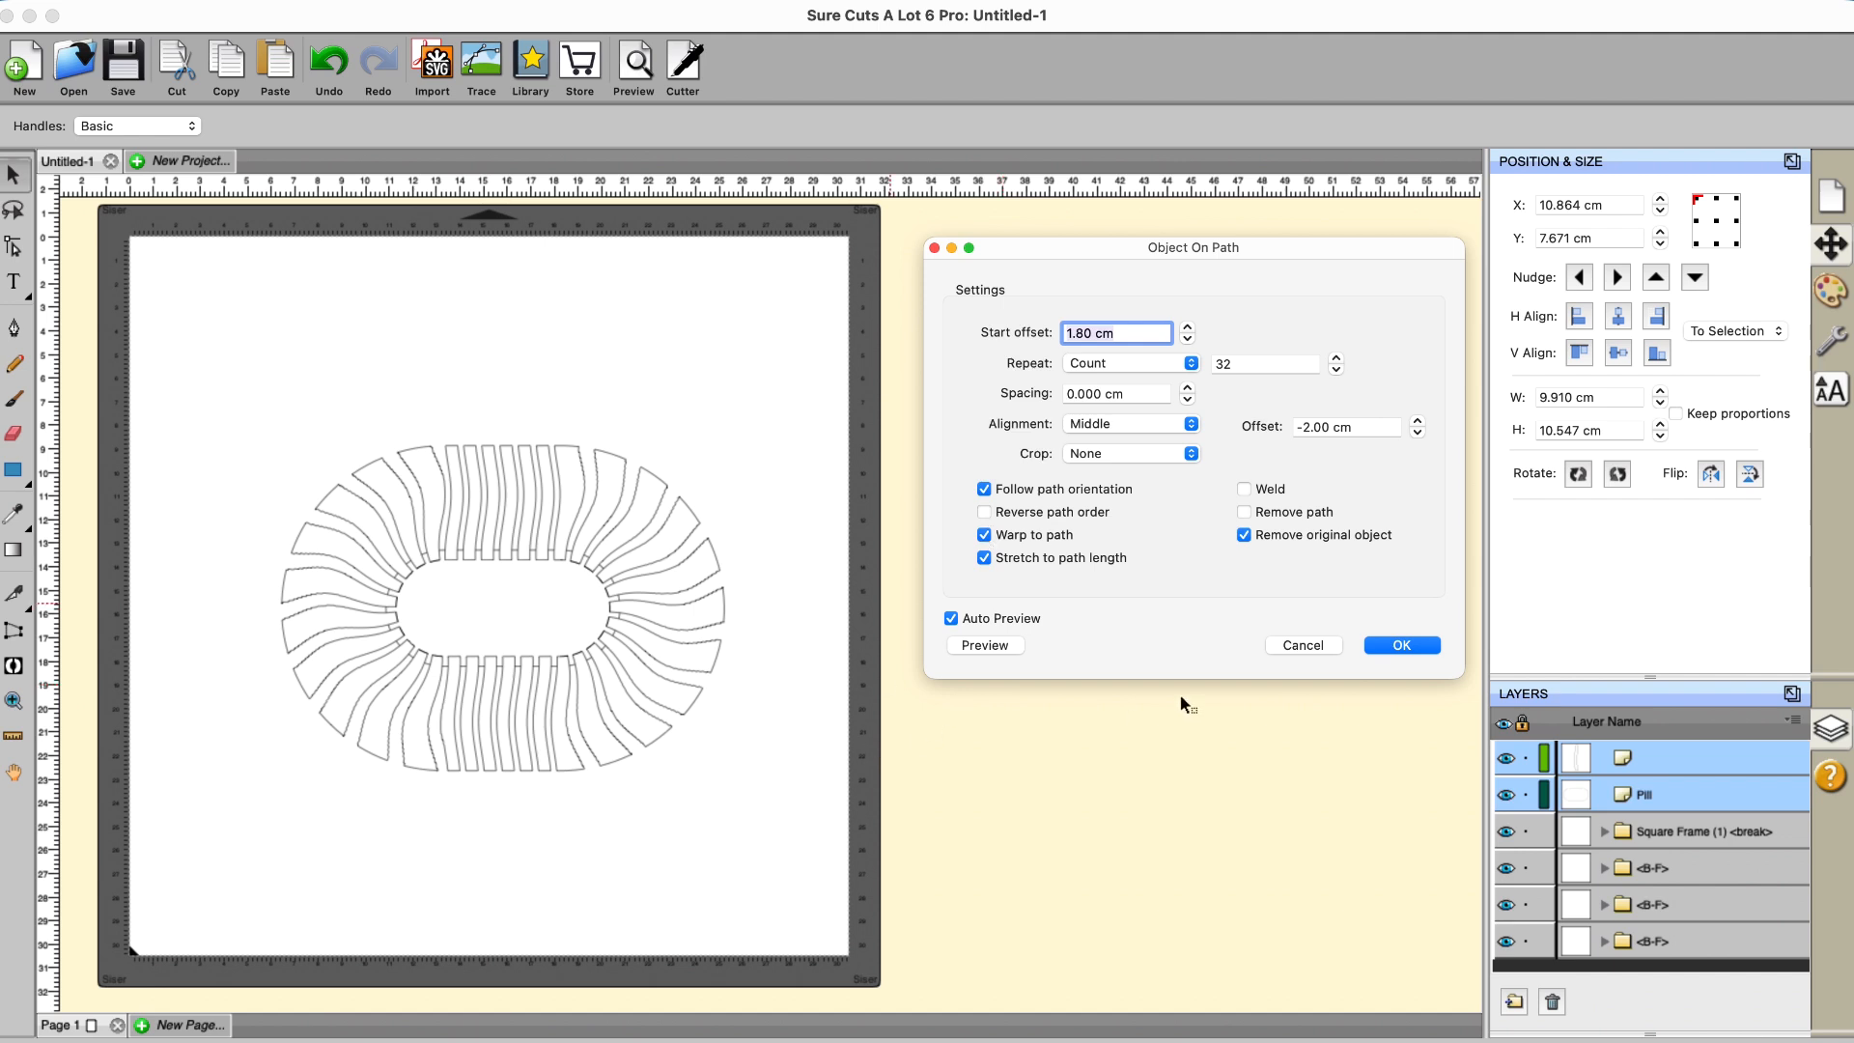
{"action": "left_click", "coordinate": [1398, 645]}
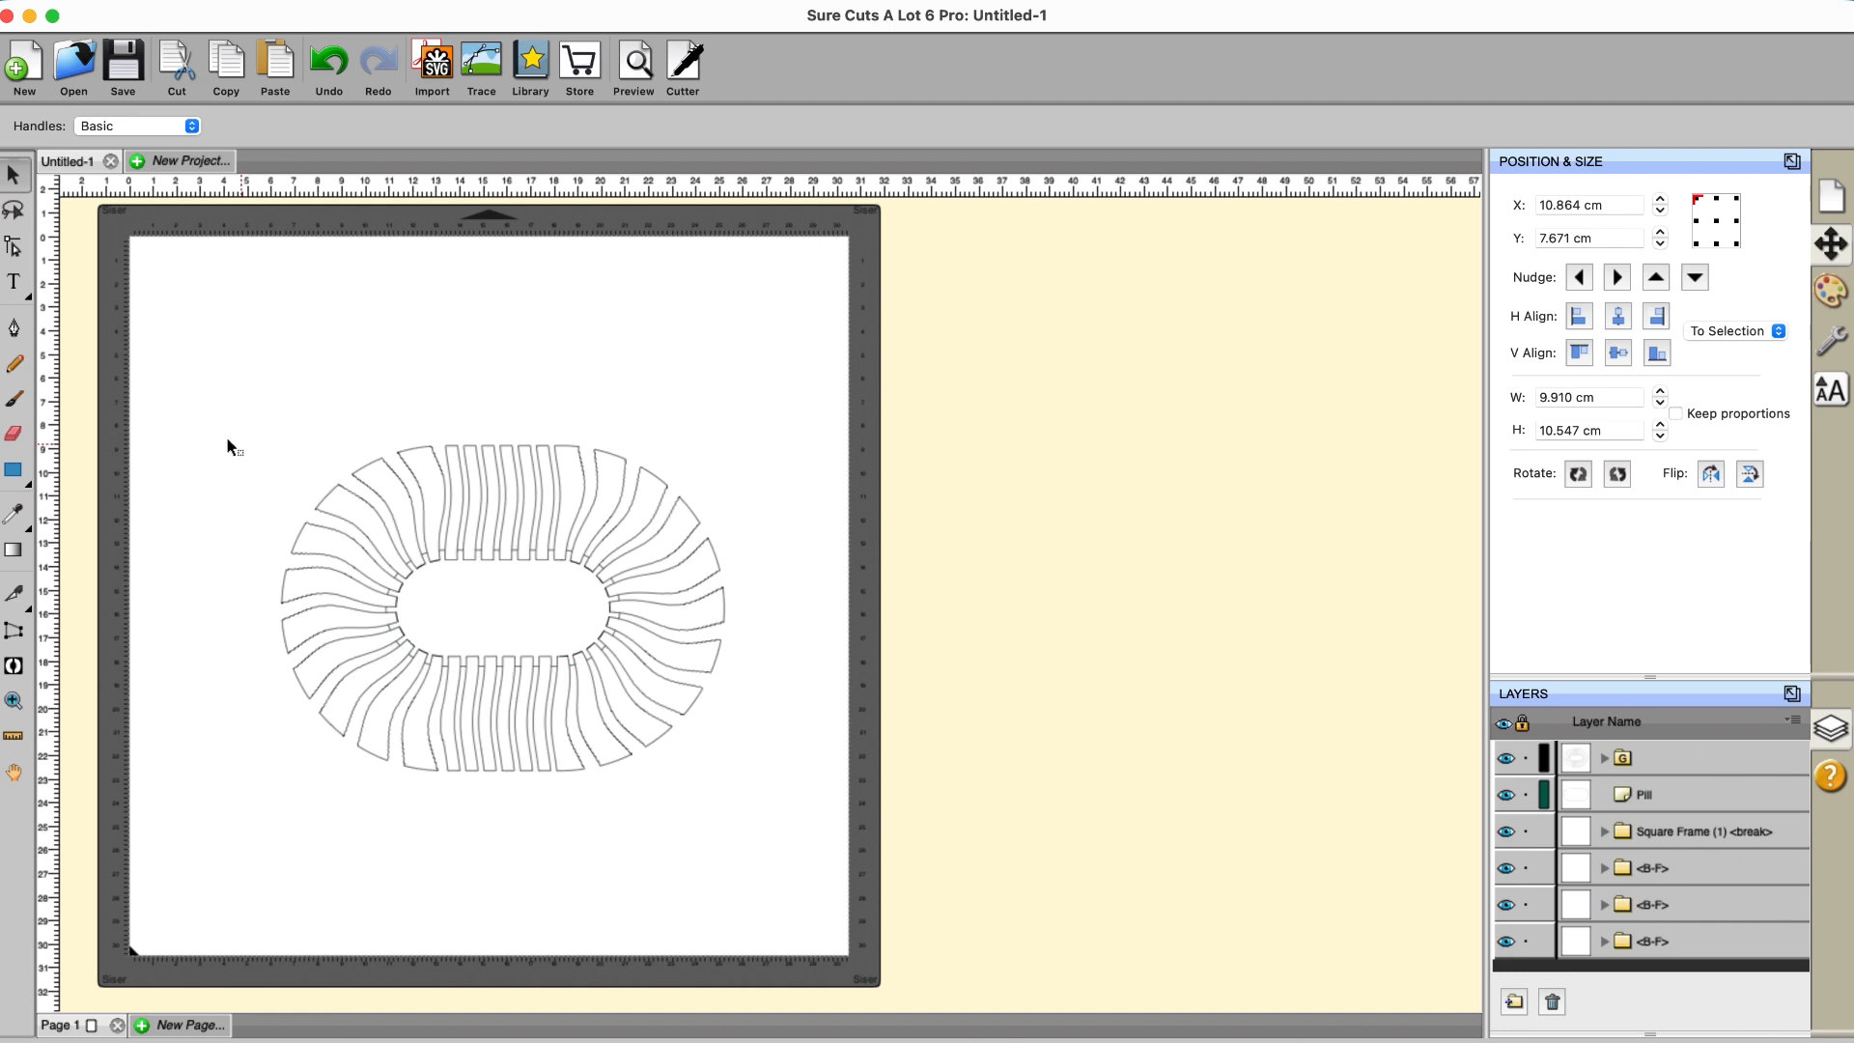
Step: Unite the ring of warped strips with the pill, and move the united shape off the mat to its right
{"action": "left_click_drag", "start_coordinate": [190, 372], "coordinate": [800, 874]}
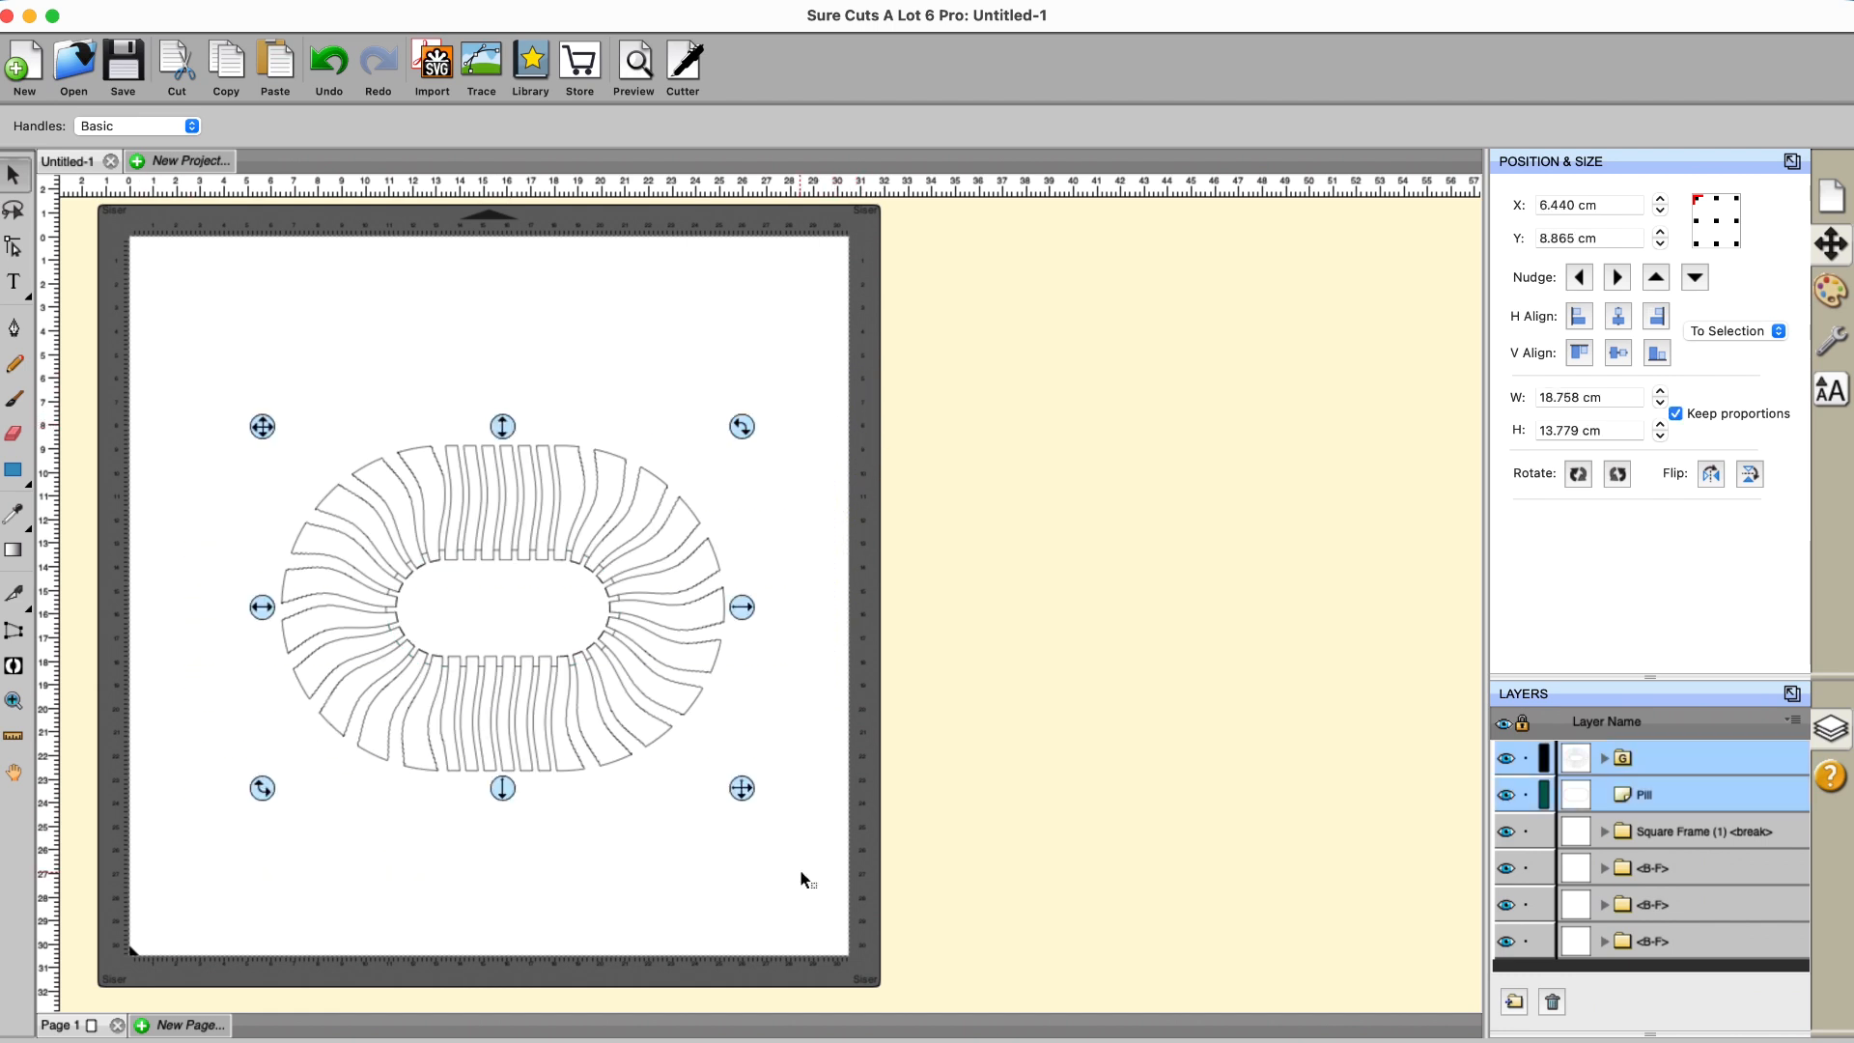
{"action": "left_click", "coordinate": [412, 5]}
{"action": "left_click", "coordinate": [424, 21]}
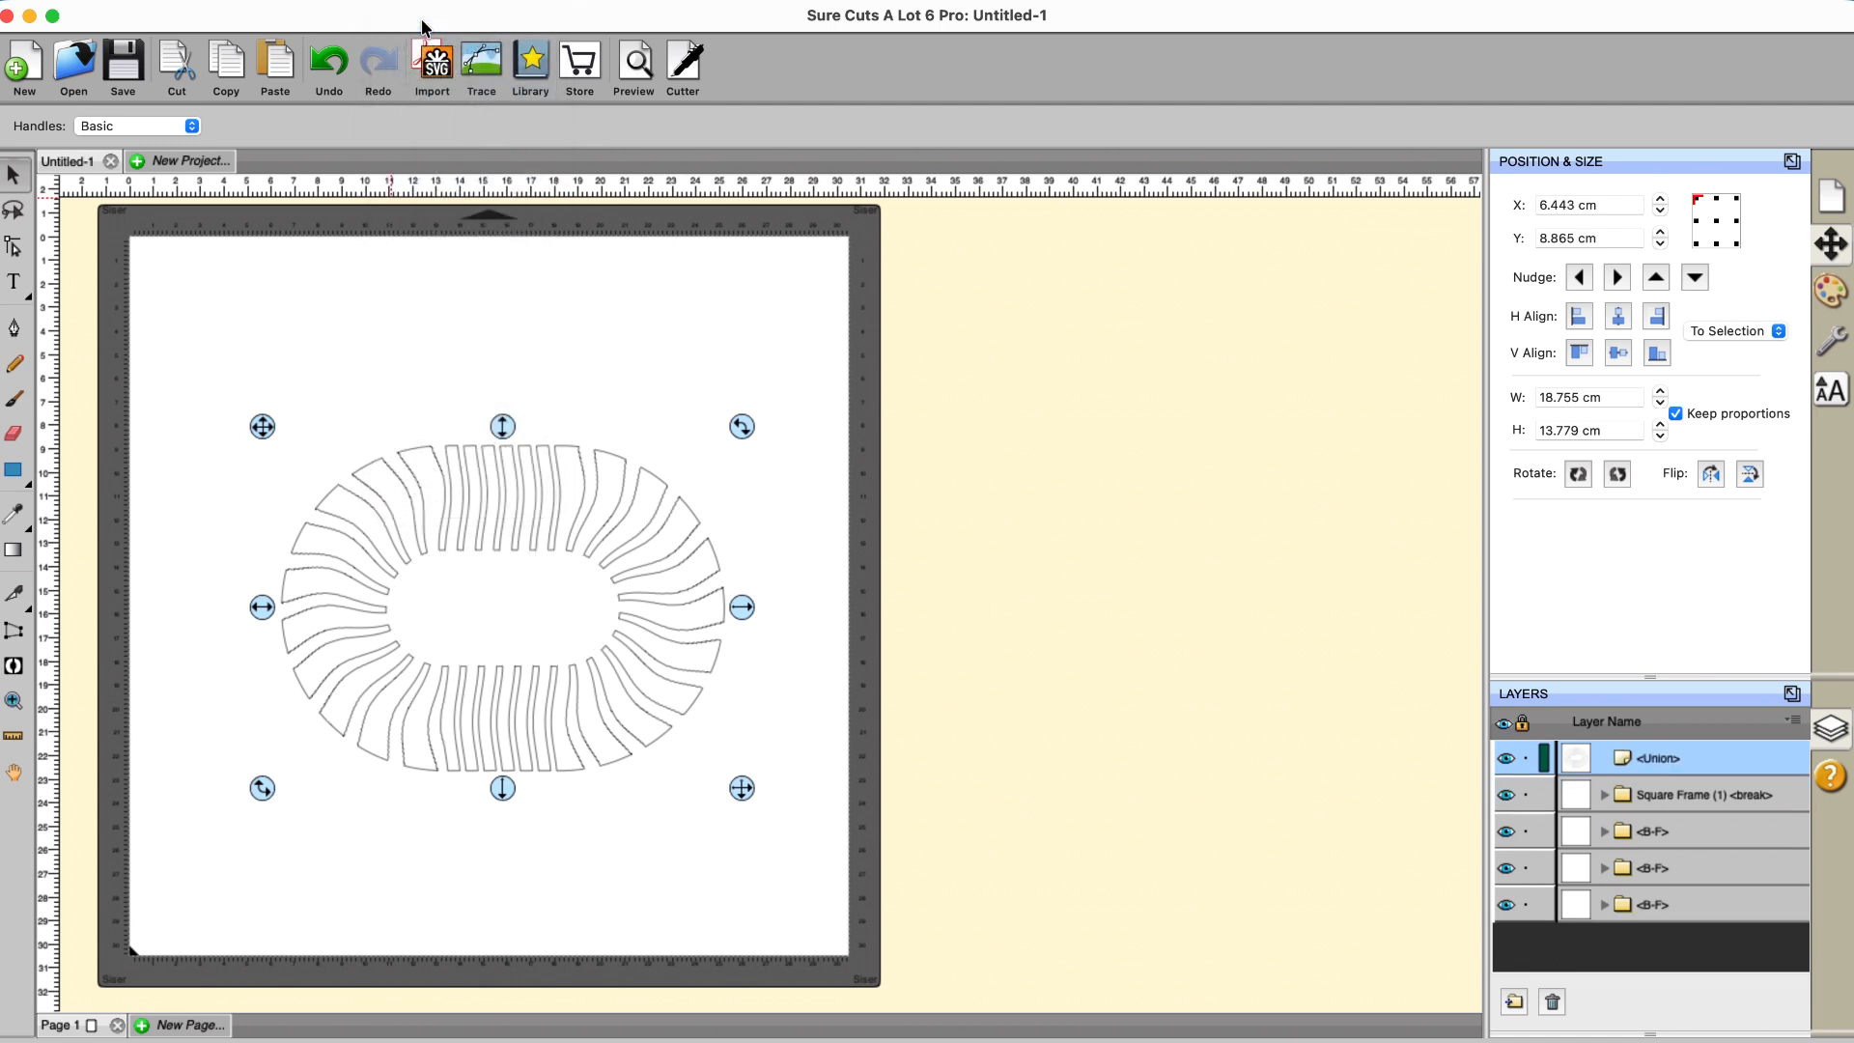
{"action": "left_click", "coordinate": [1066, 508]}
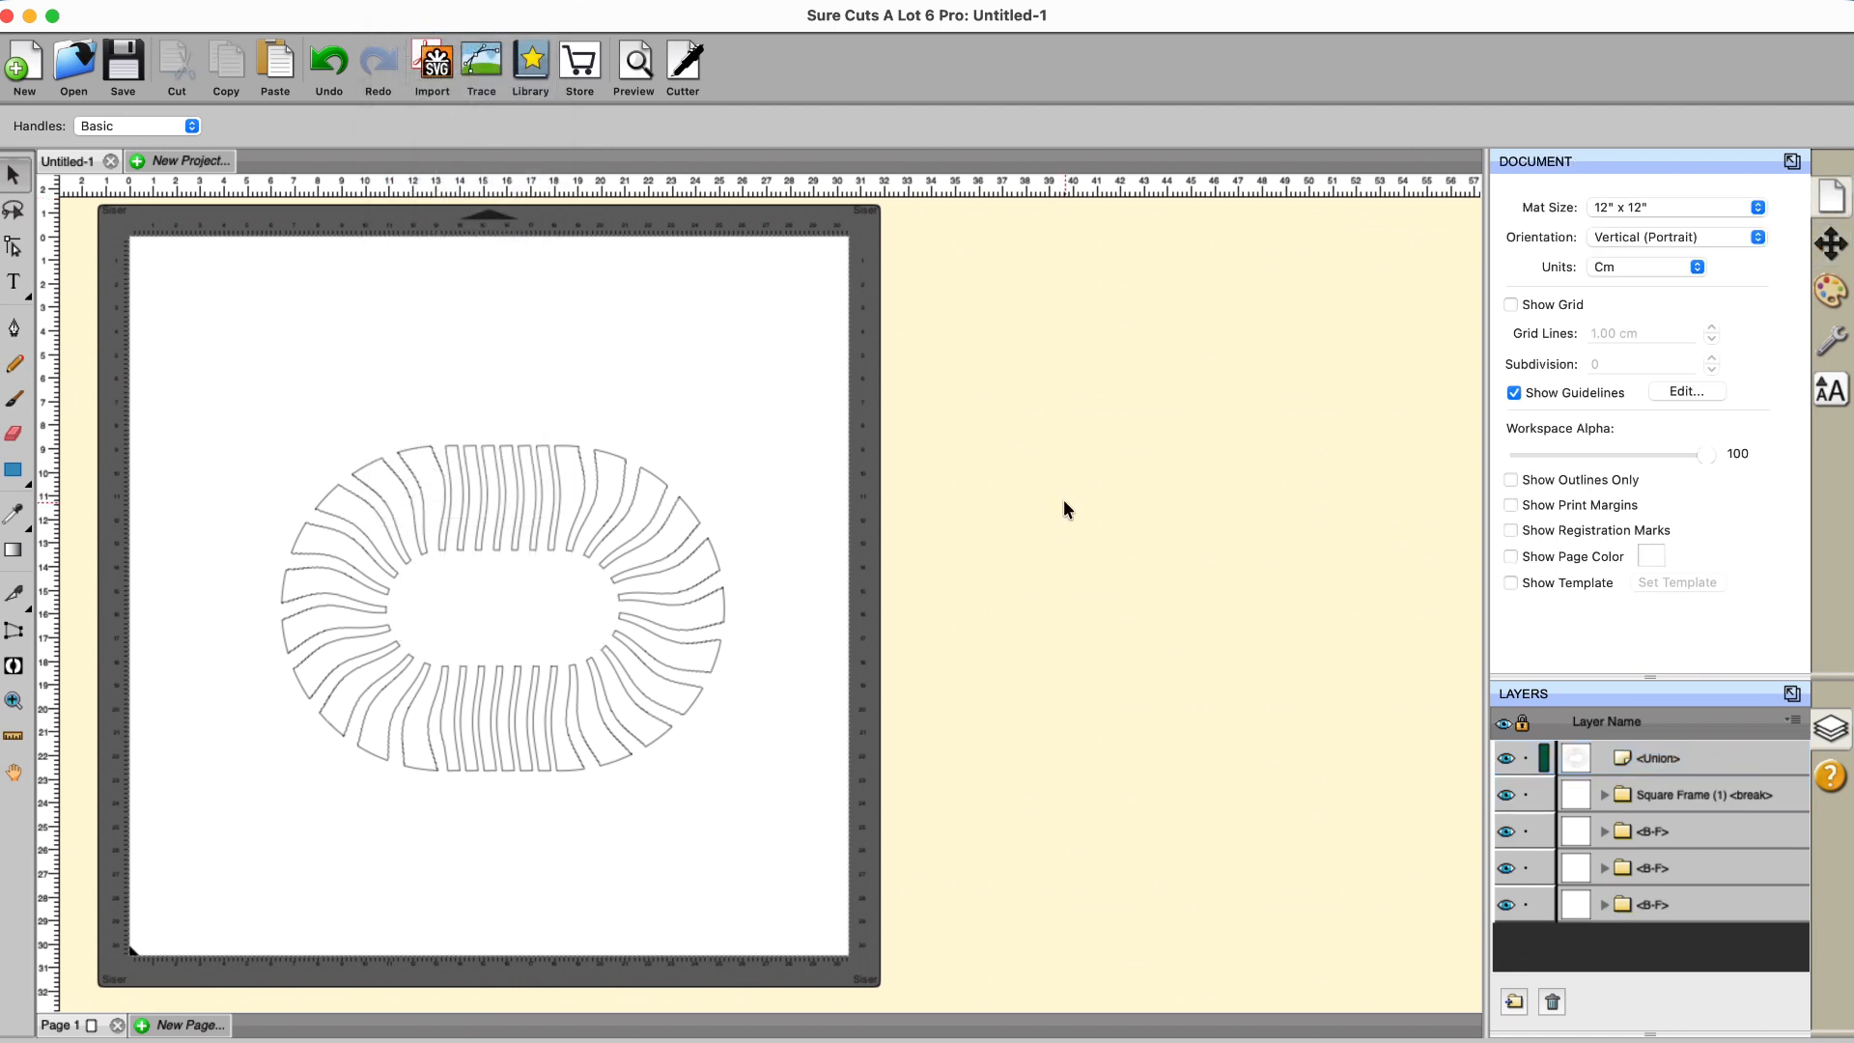
{"action": "left_click_drag", "start_coordinate": [703, 570], "coordinate": [1294, 533]}
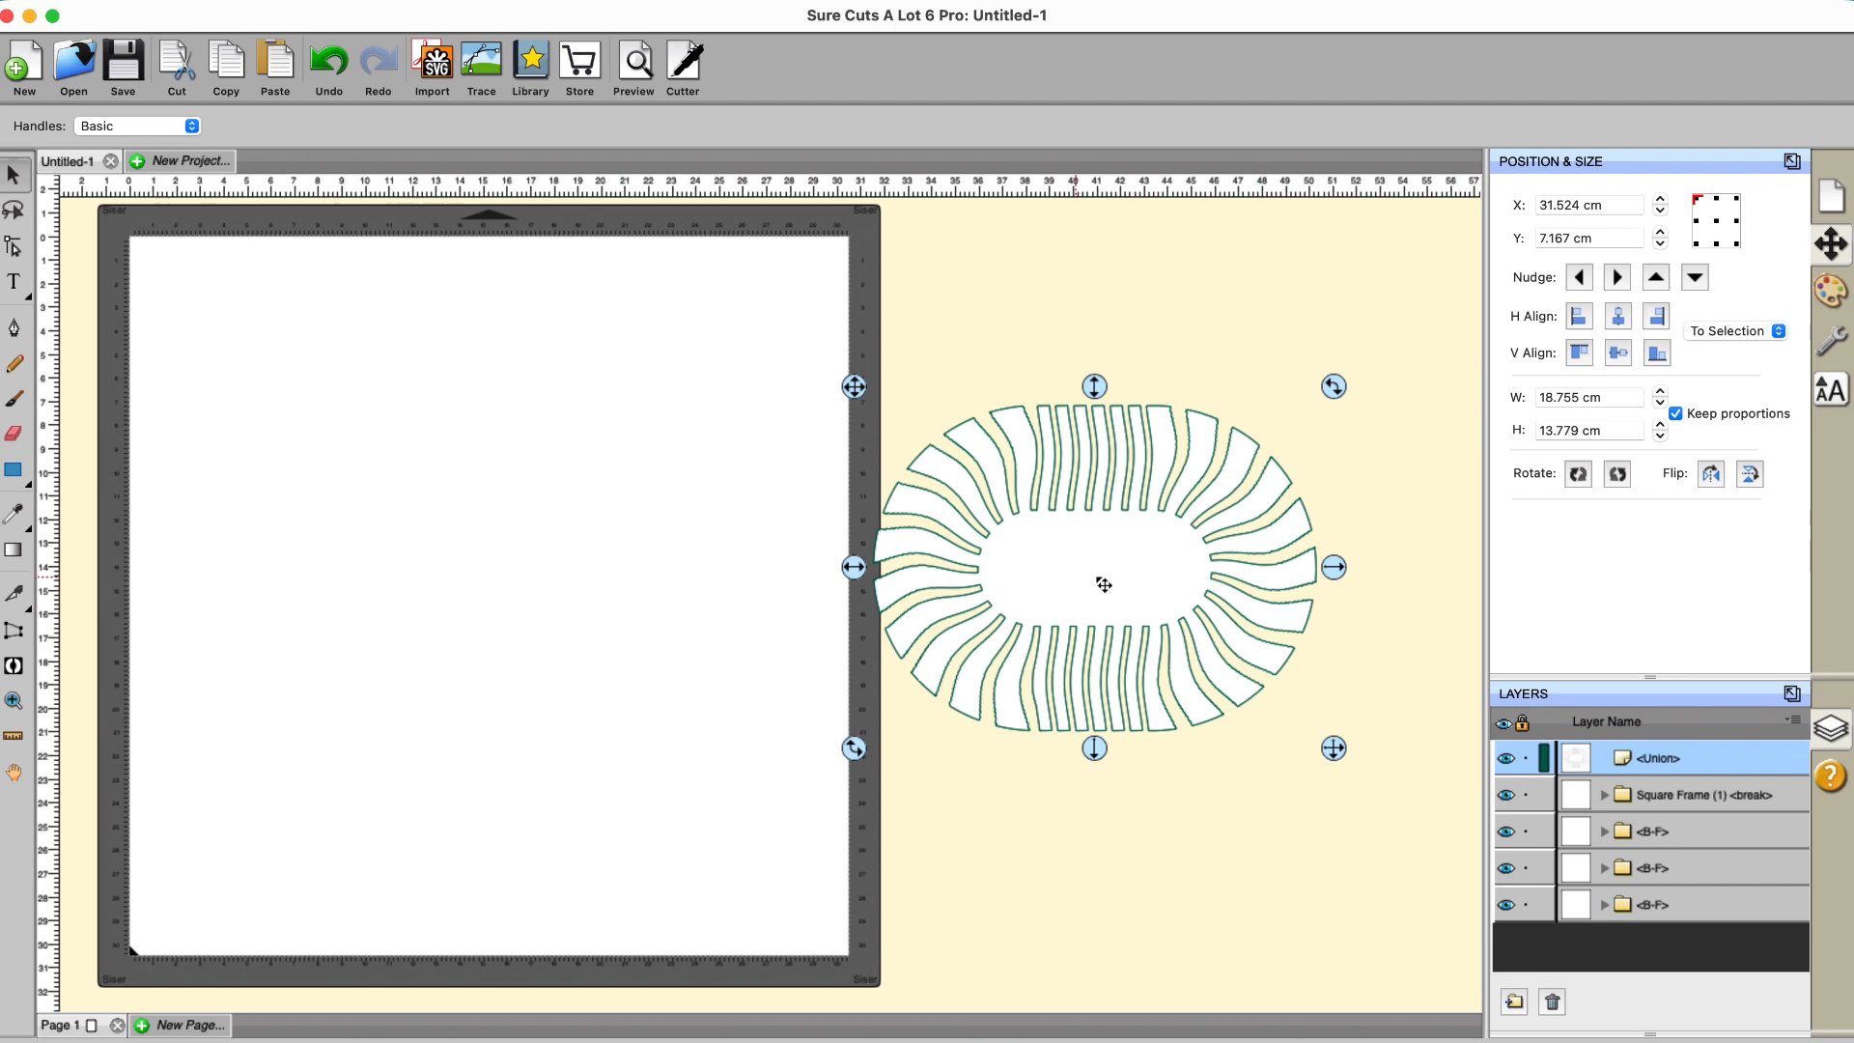
{"action": "left_click_drag", "start_coordinate": [1103, 573], "coordinate": [560, 584]}
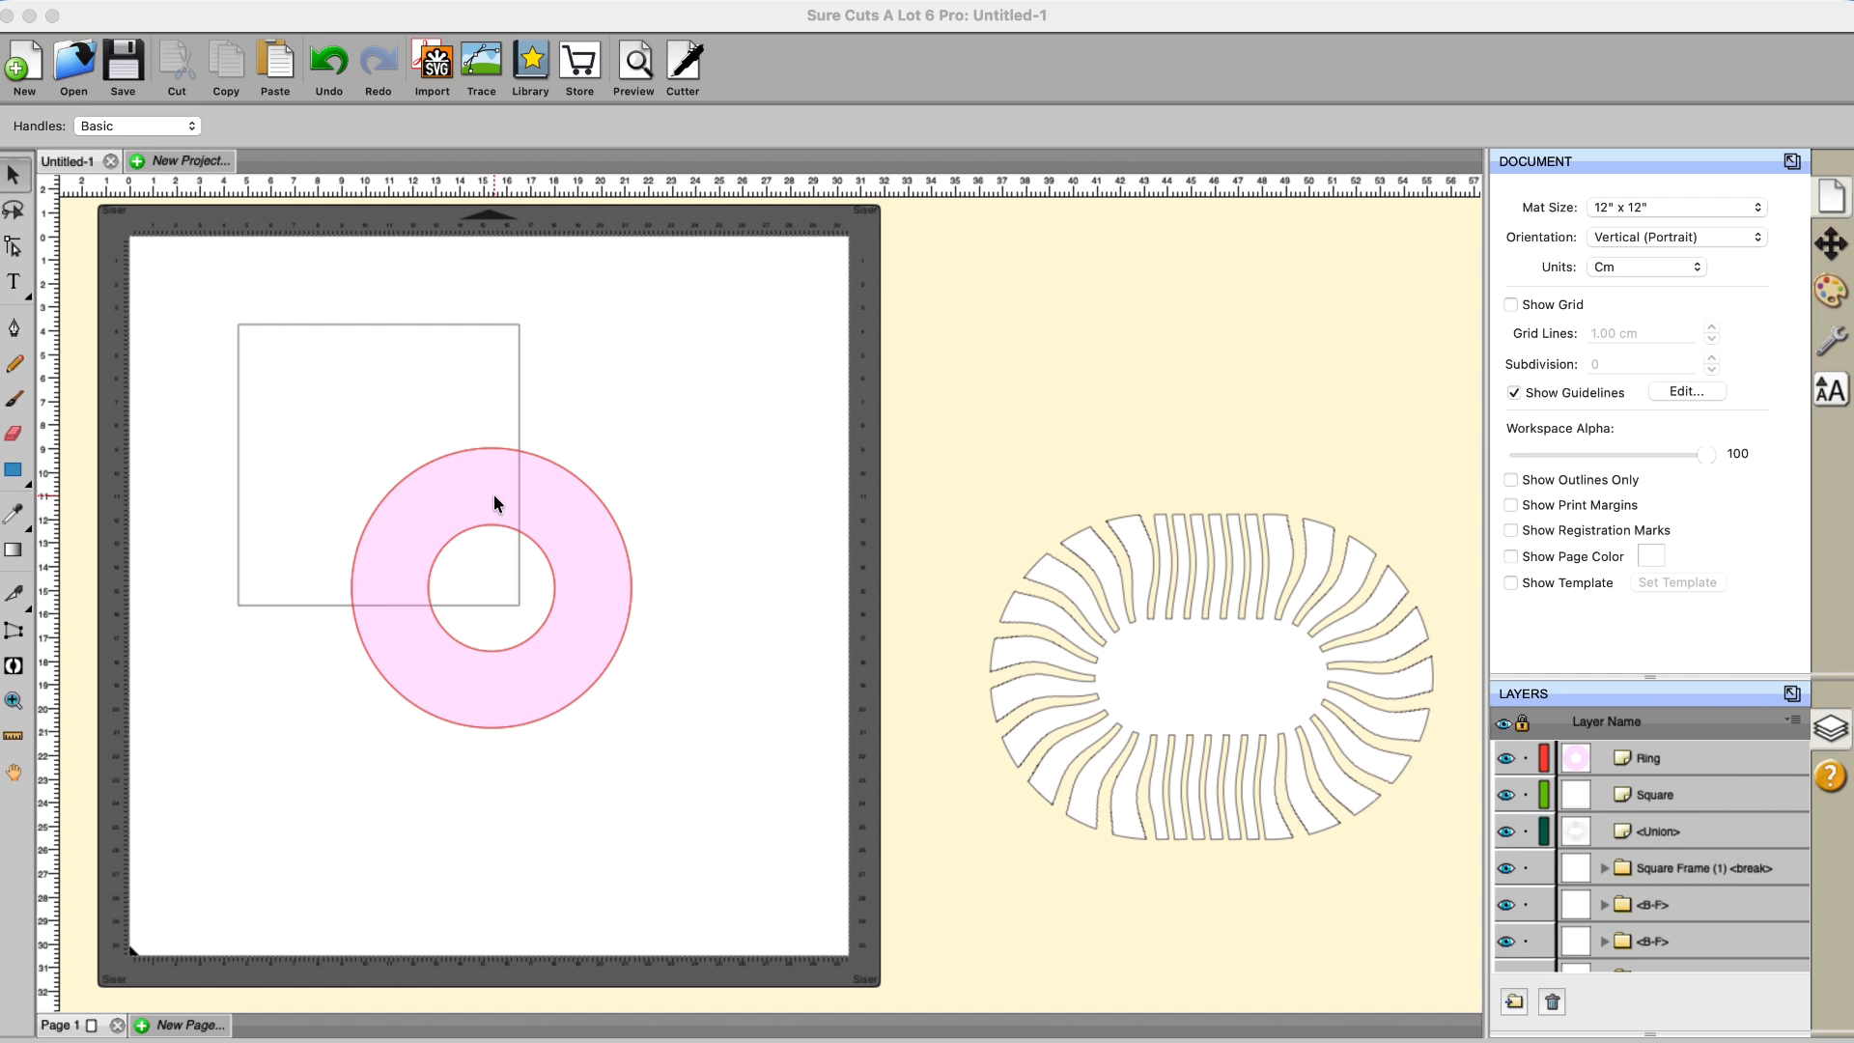
Step: Try Back Minus Front on the overlapping square and ring, and undo it
{"action": "left_click_drag", "start_coordinate": [182, 285], "coordinate": [748, 917]}
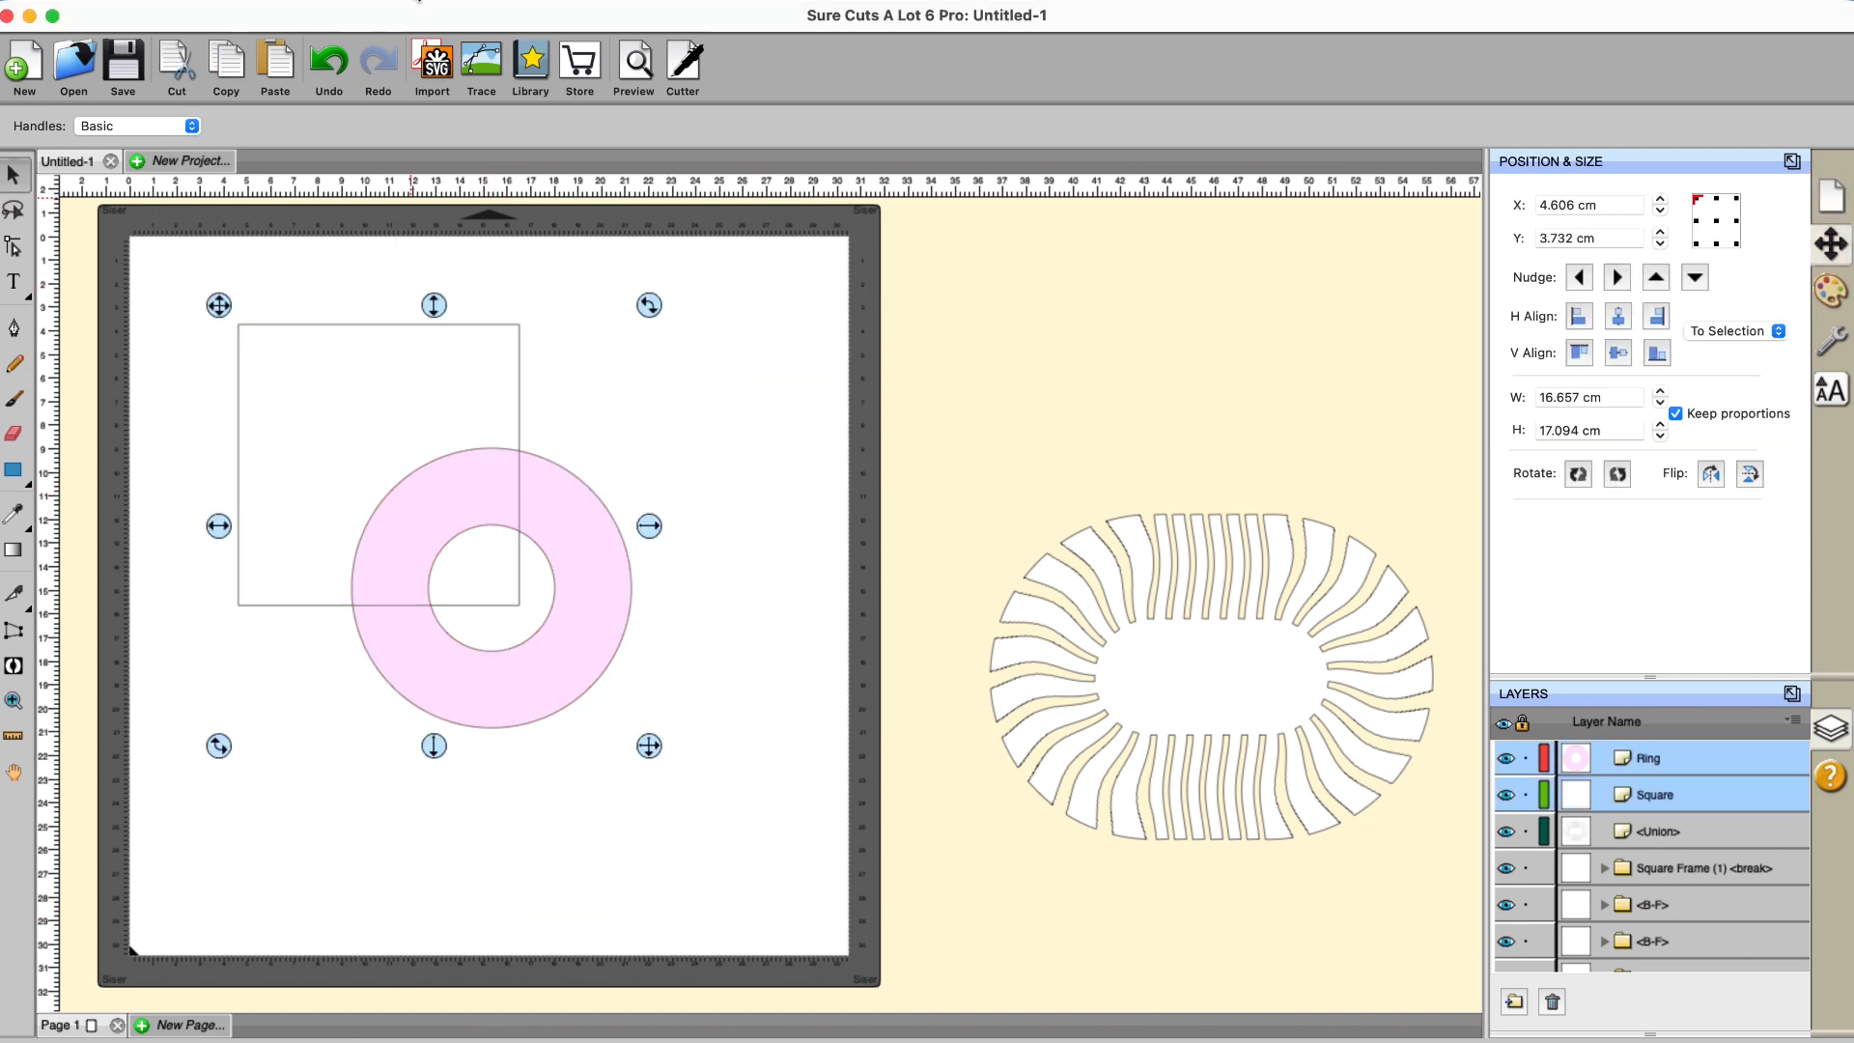
{"action": "left_click", "coordinate": [418, 1]}
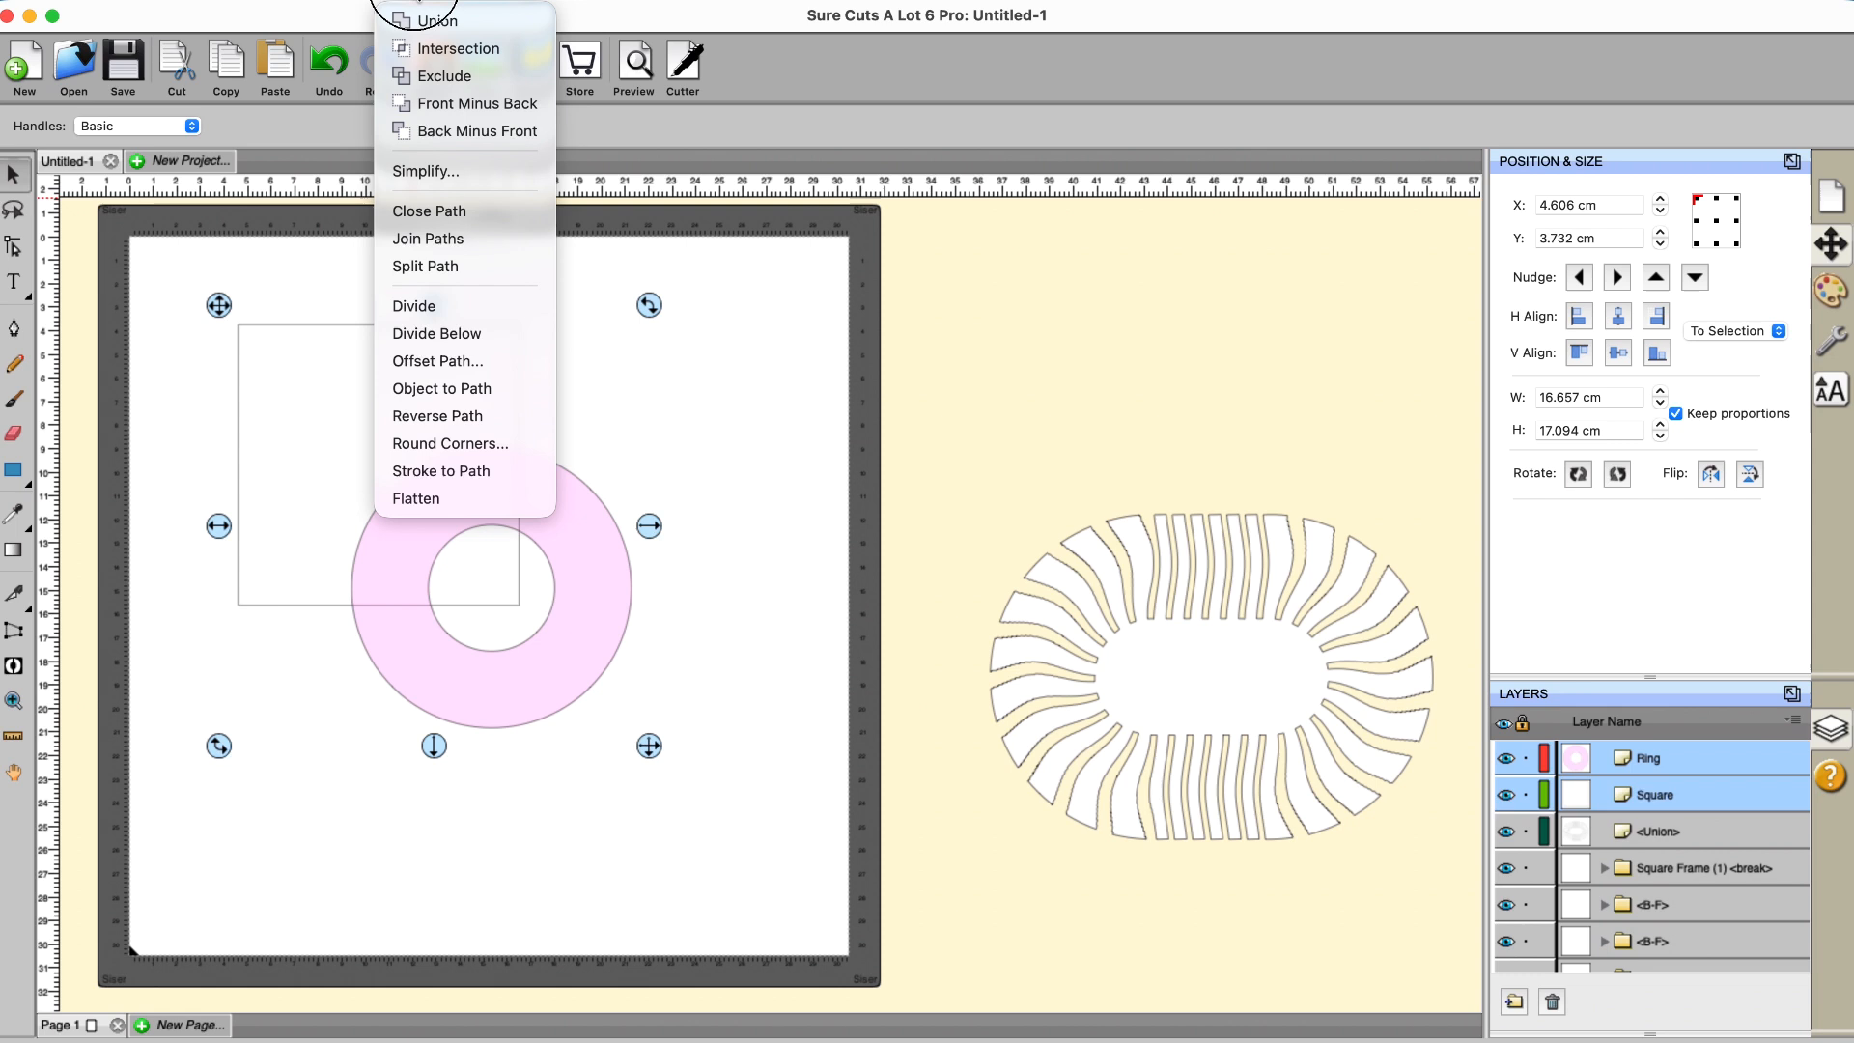
{"action": "left_click", "coordinate": [439, 124]}
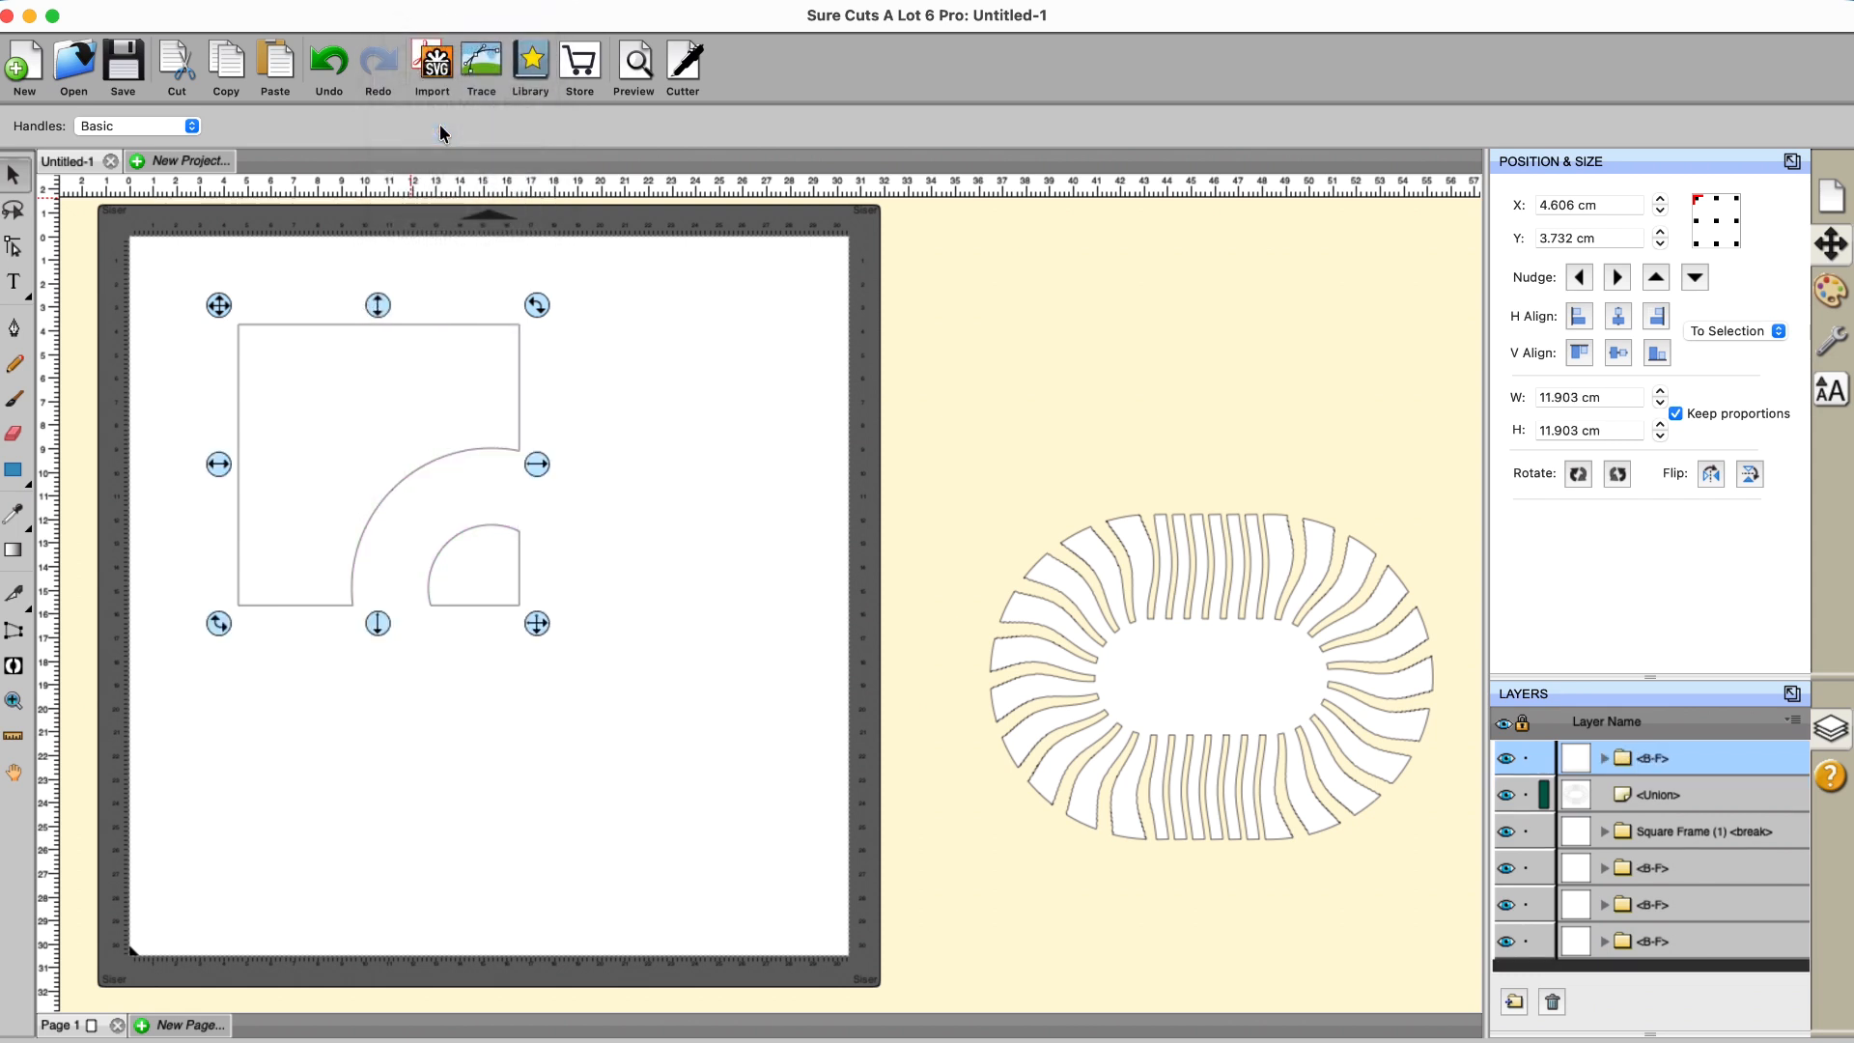
{"action": "left_click", "coordinate": [323, 64]}
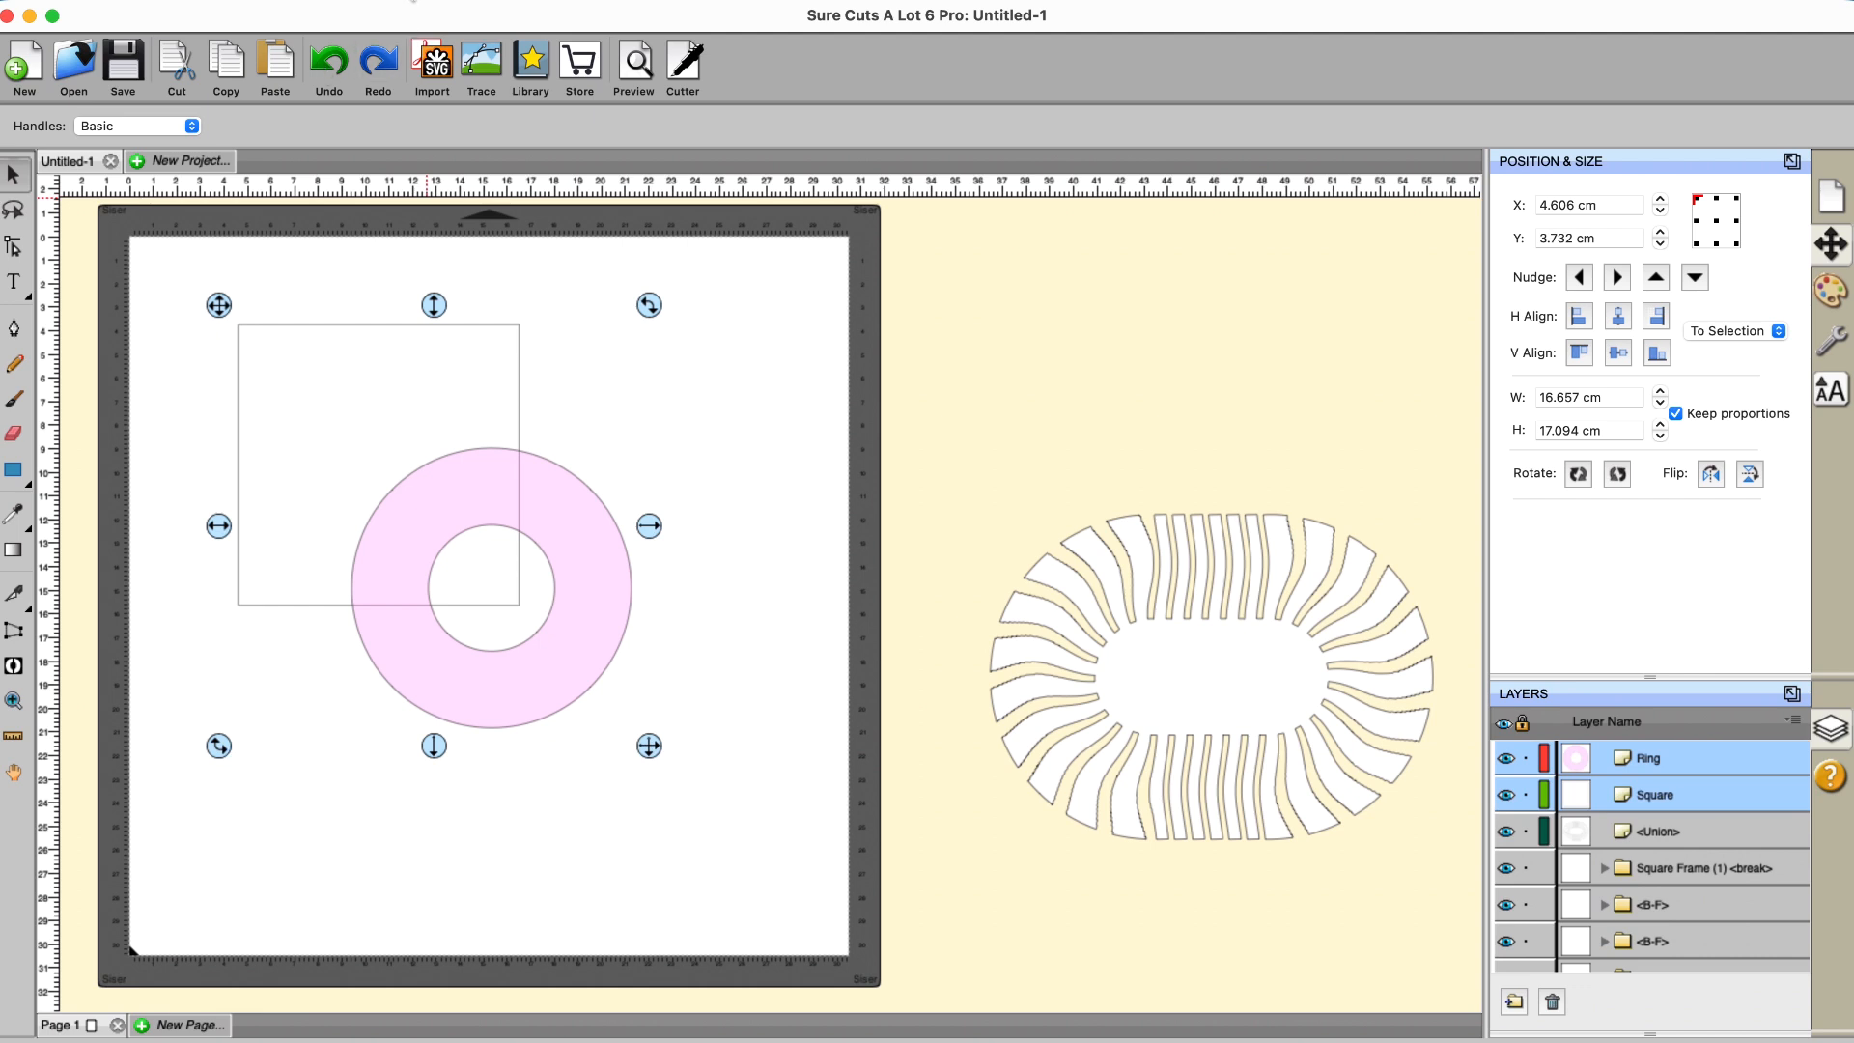
Step: Try Front Minus Back on the same square and ring, undo it, and clear the selection
{"action": "left_click", "coordinate": [439, 5]}
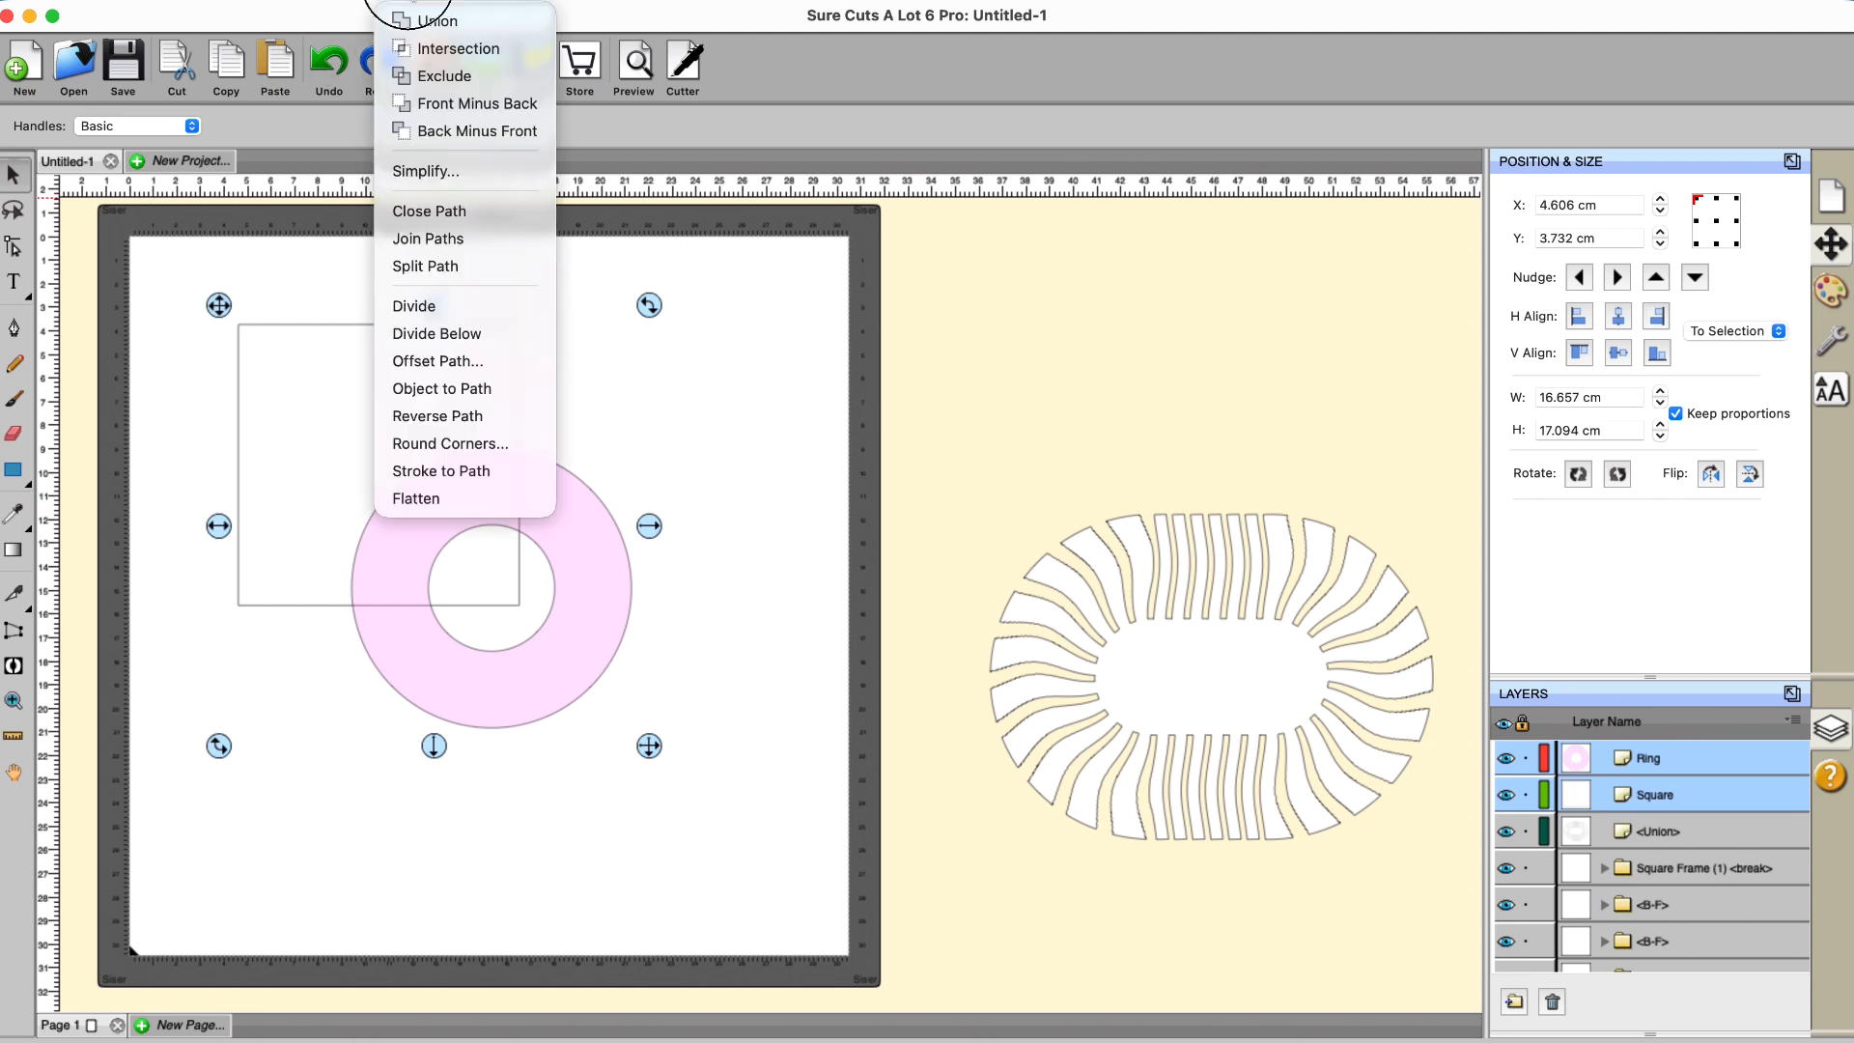
{"action": "left_click", "coordinate": [427, 102]}
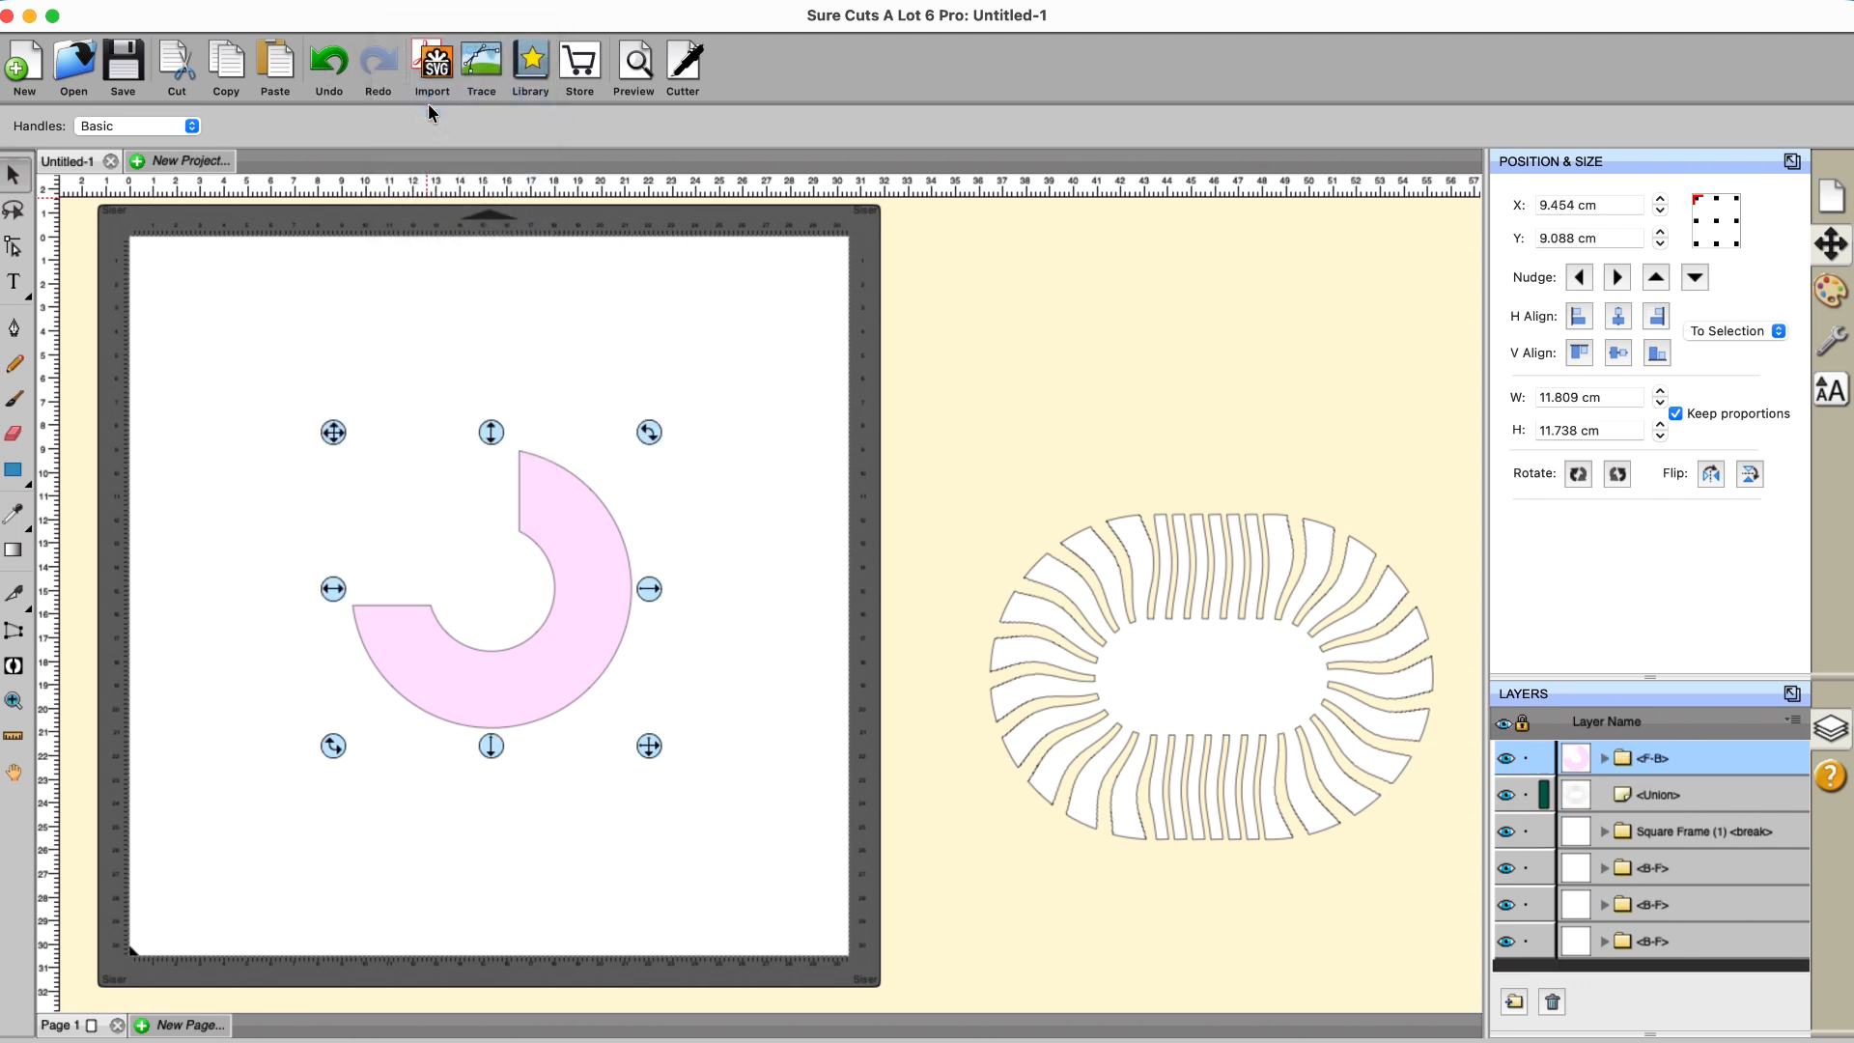
{"action": "left_click", "coordinate": [333, 65]}
{"action": "left_click", "coordinate": [622, 275]}
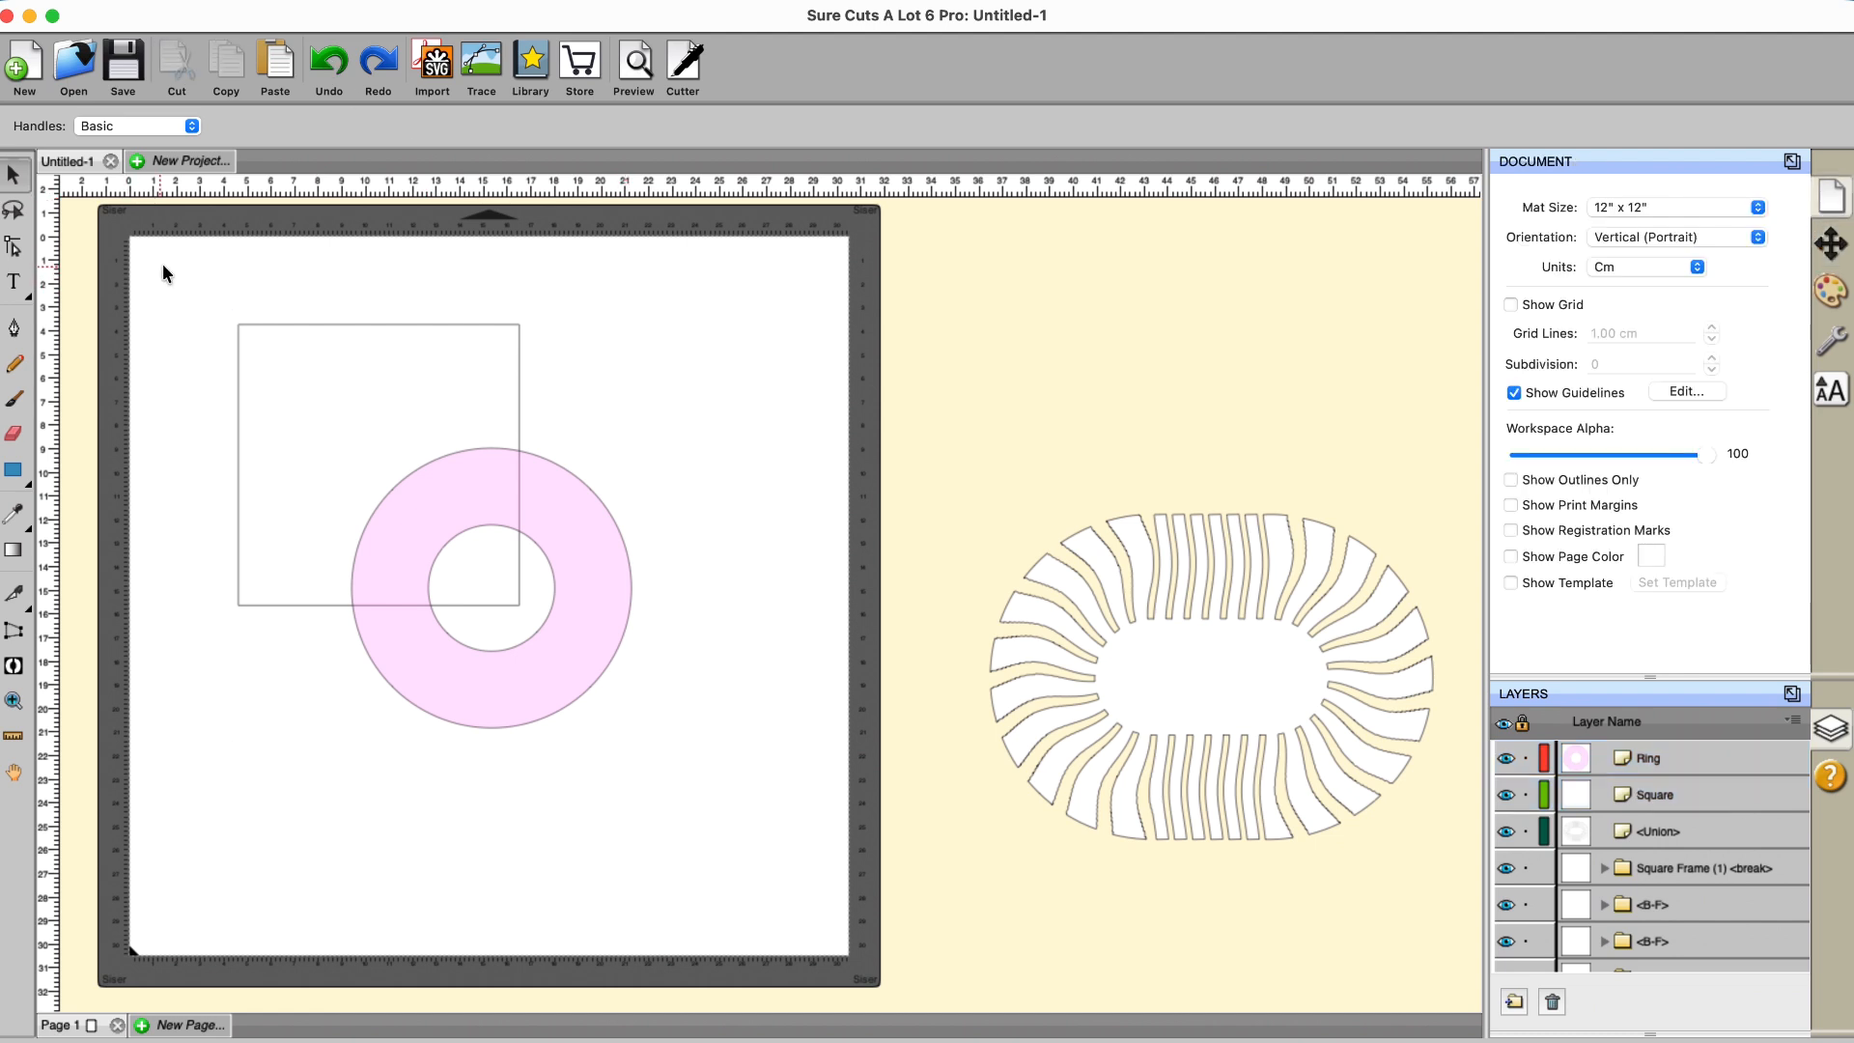
Step: Flatten the overlapping square and ring, and break apart the flattened square
{"action": "left_click_drag", "start_coordinate": [188, 257], "coordinate": [766, 869]}
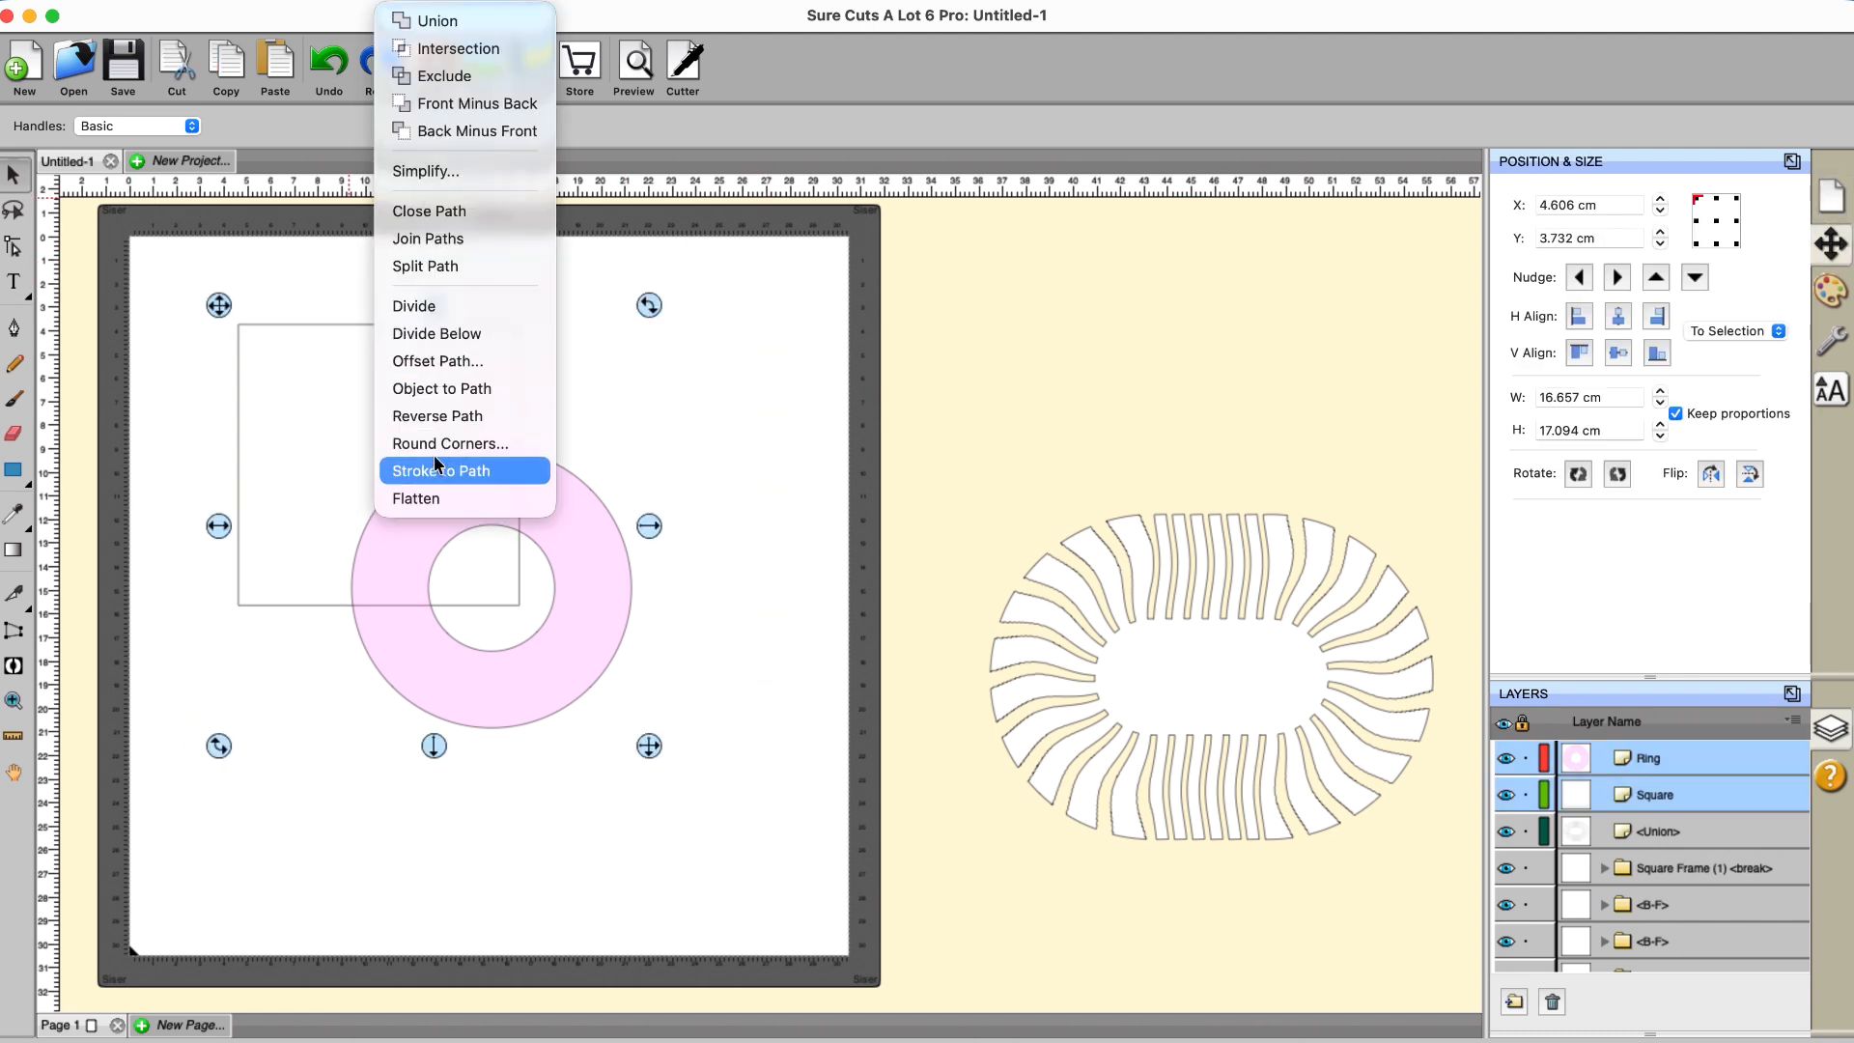
{"action": "left_click", "coordinate": [434, 499]}
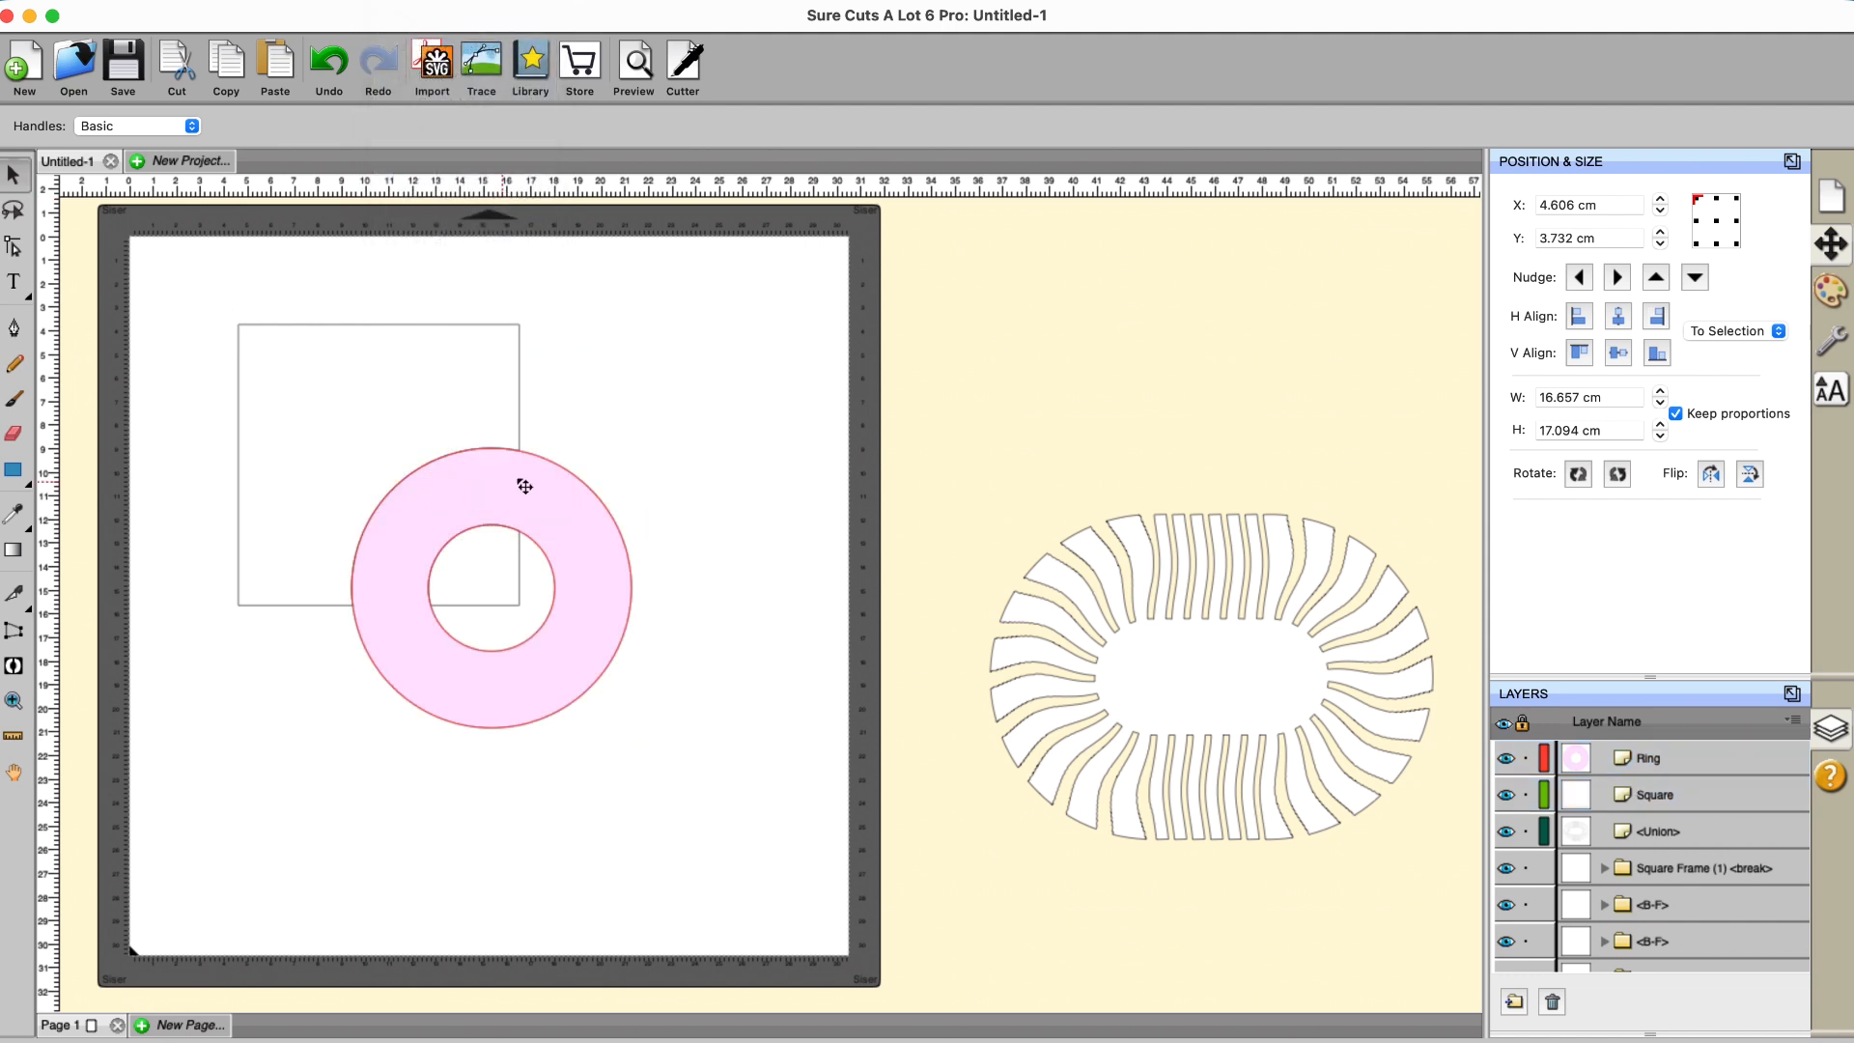
{"action": "left_click", "coordinate": [525, 586]}
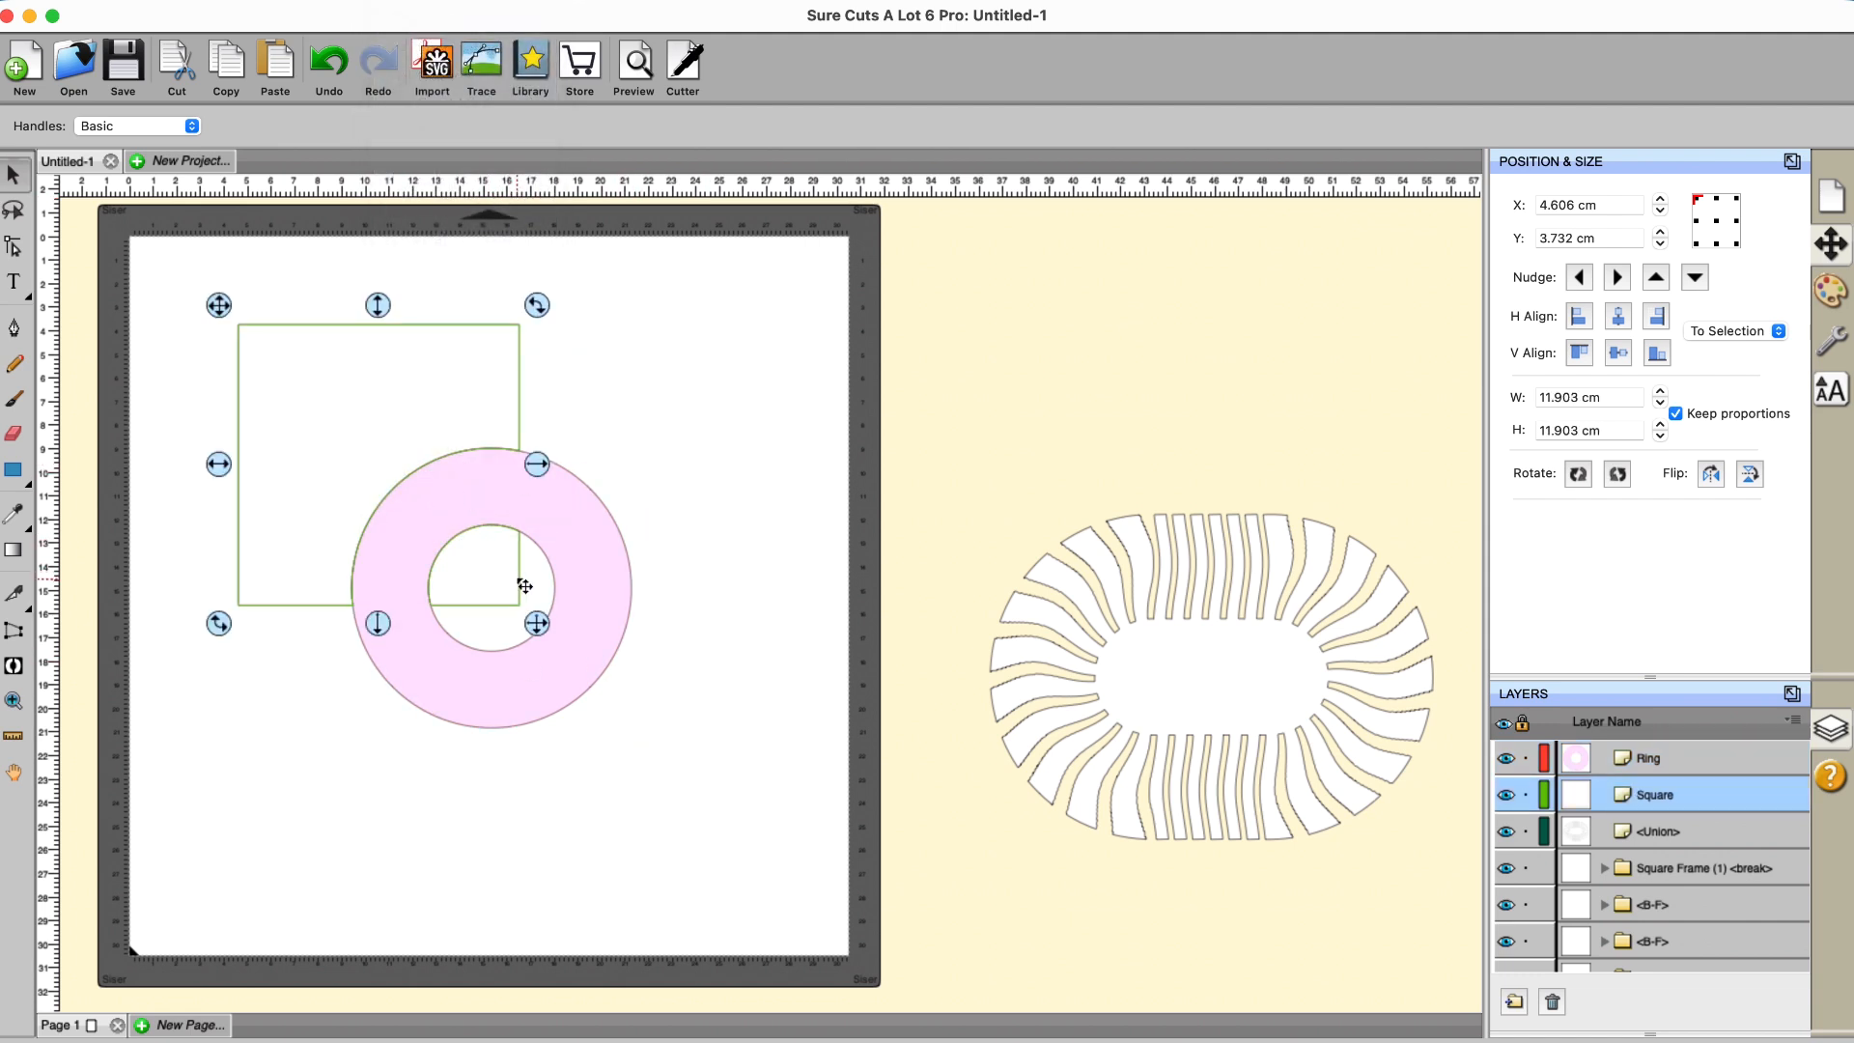
{"action": "right_click", "coordinate": [524, 586]}
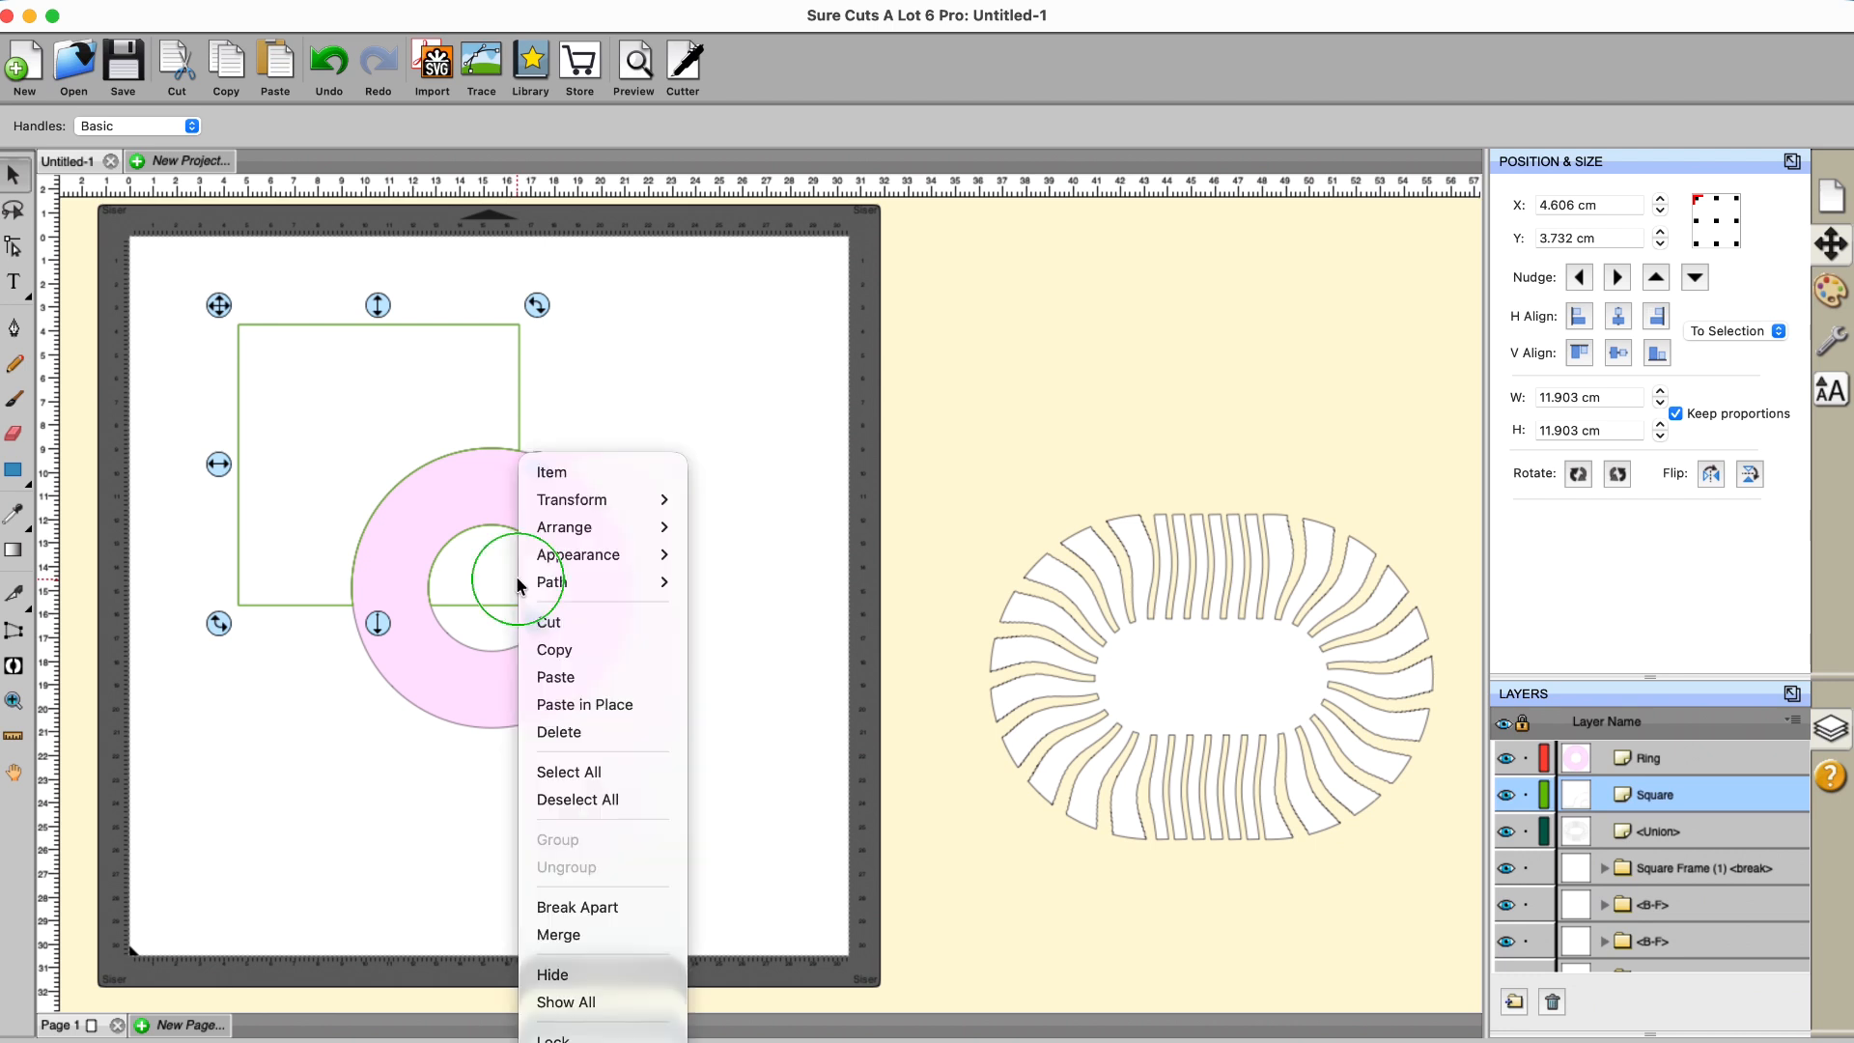
{"action": "left_click", "coordinate": [580, 902]}
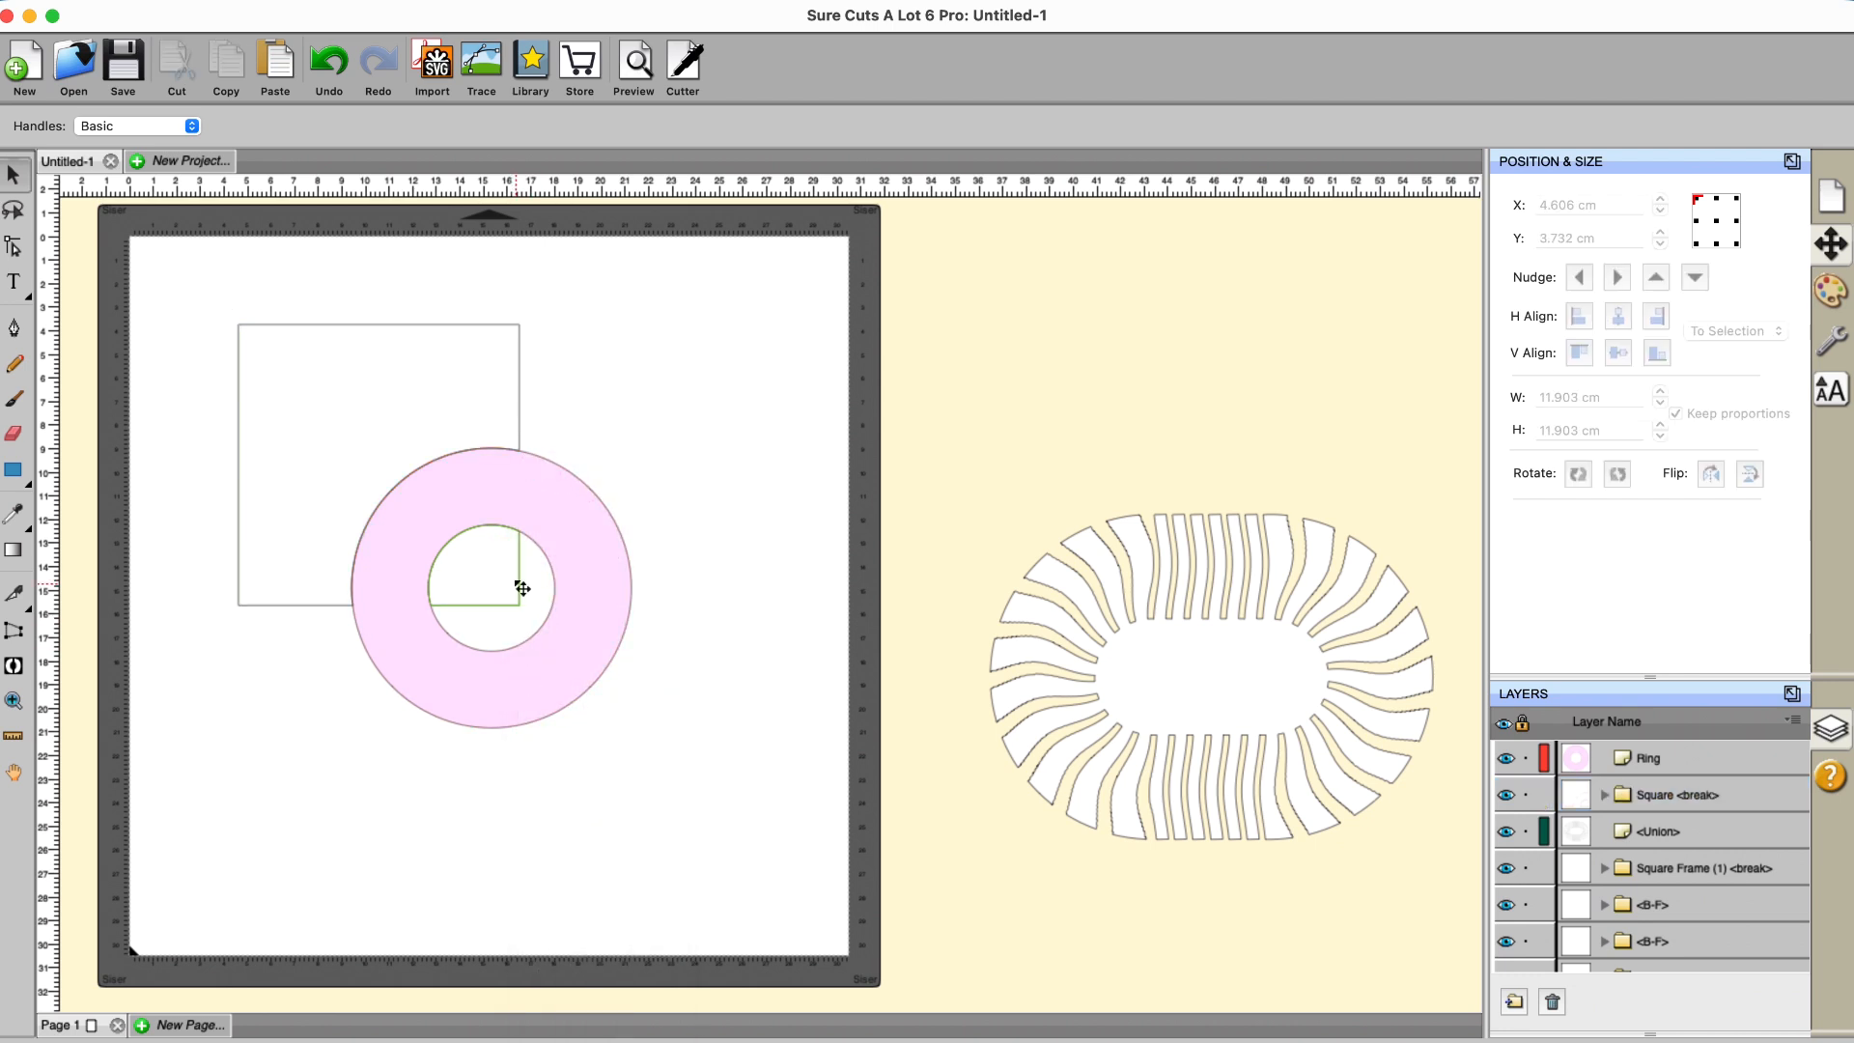
Step: Move the small square fragment from the ring's hole to the mat's lower-left area, and try shifting the ring, undoing that shift
{"action": "left_click_drag", "start_coordinate": [517, 583], "coordinate": [310, 848]}
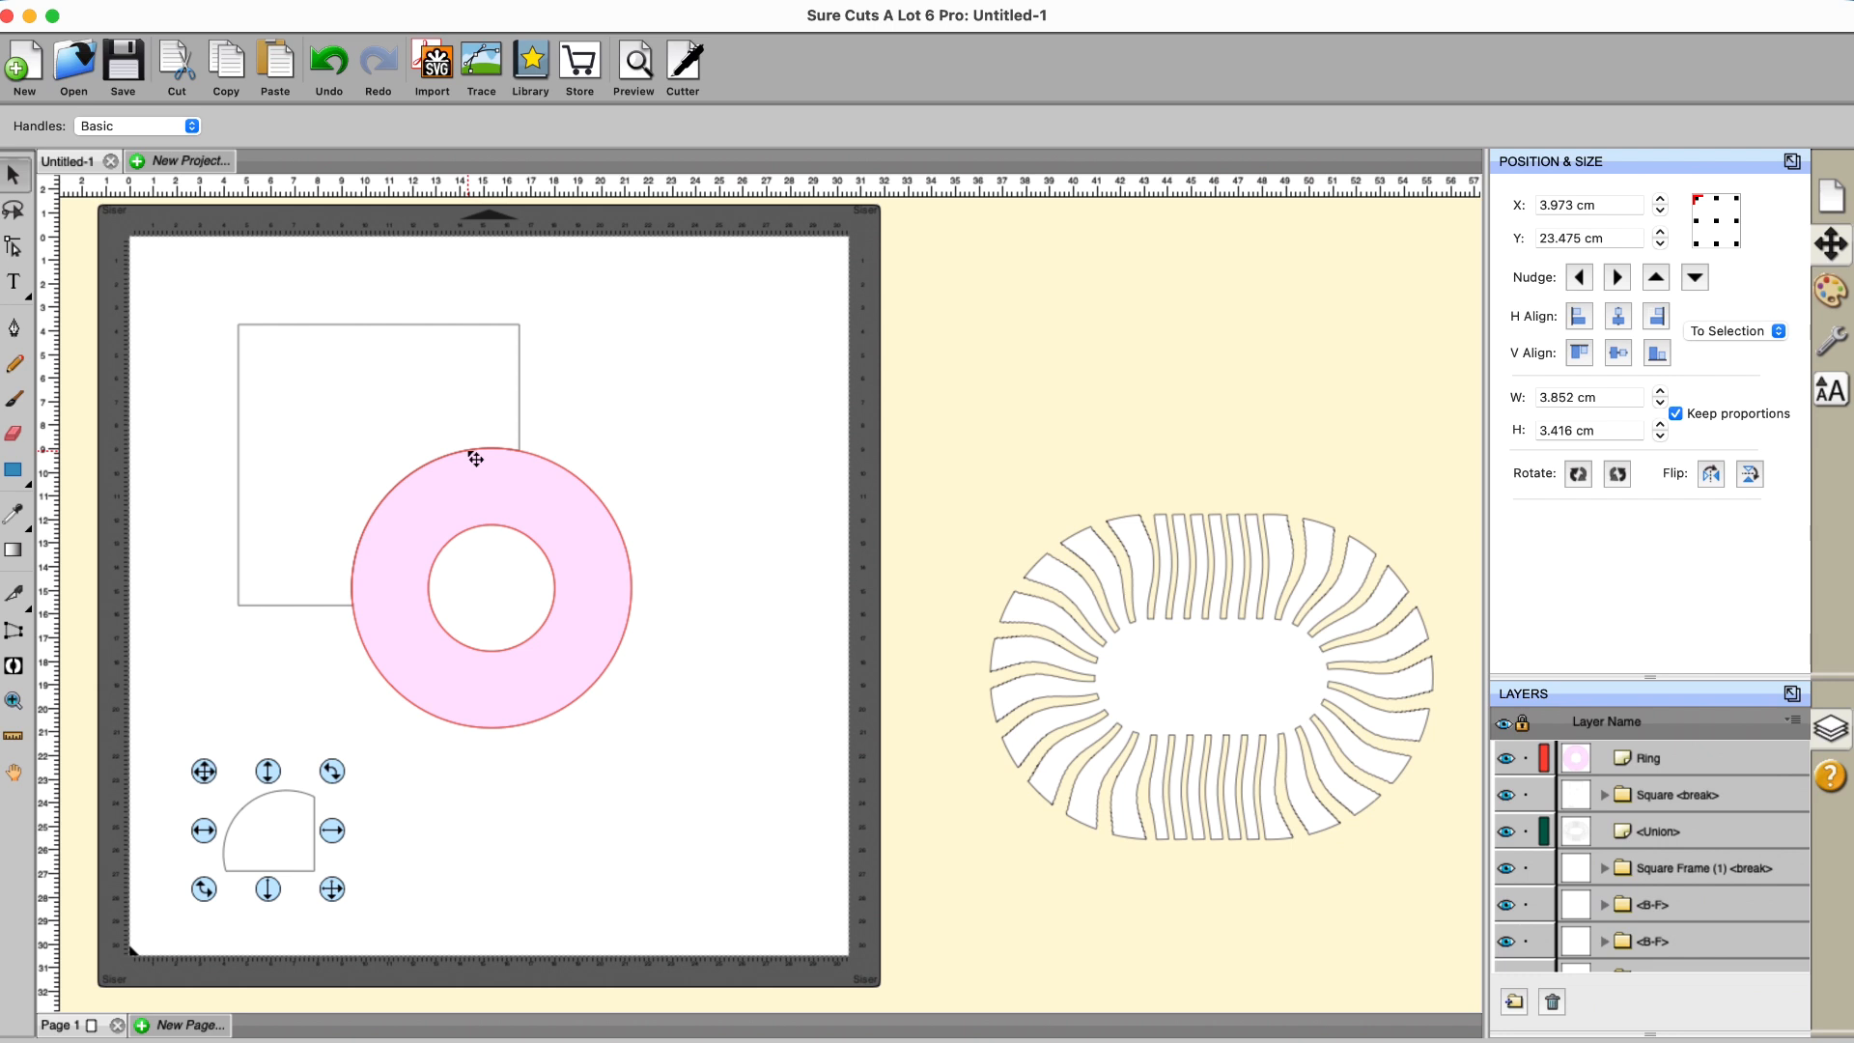
{"action": "left_click_drag", "start_coordinate": [482, 477], "coordinate": [561, 523]}
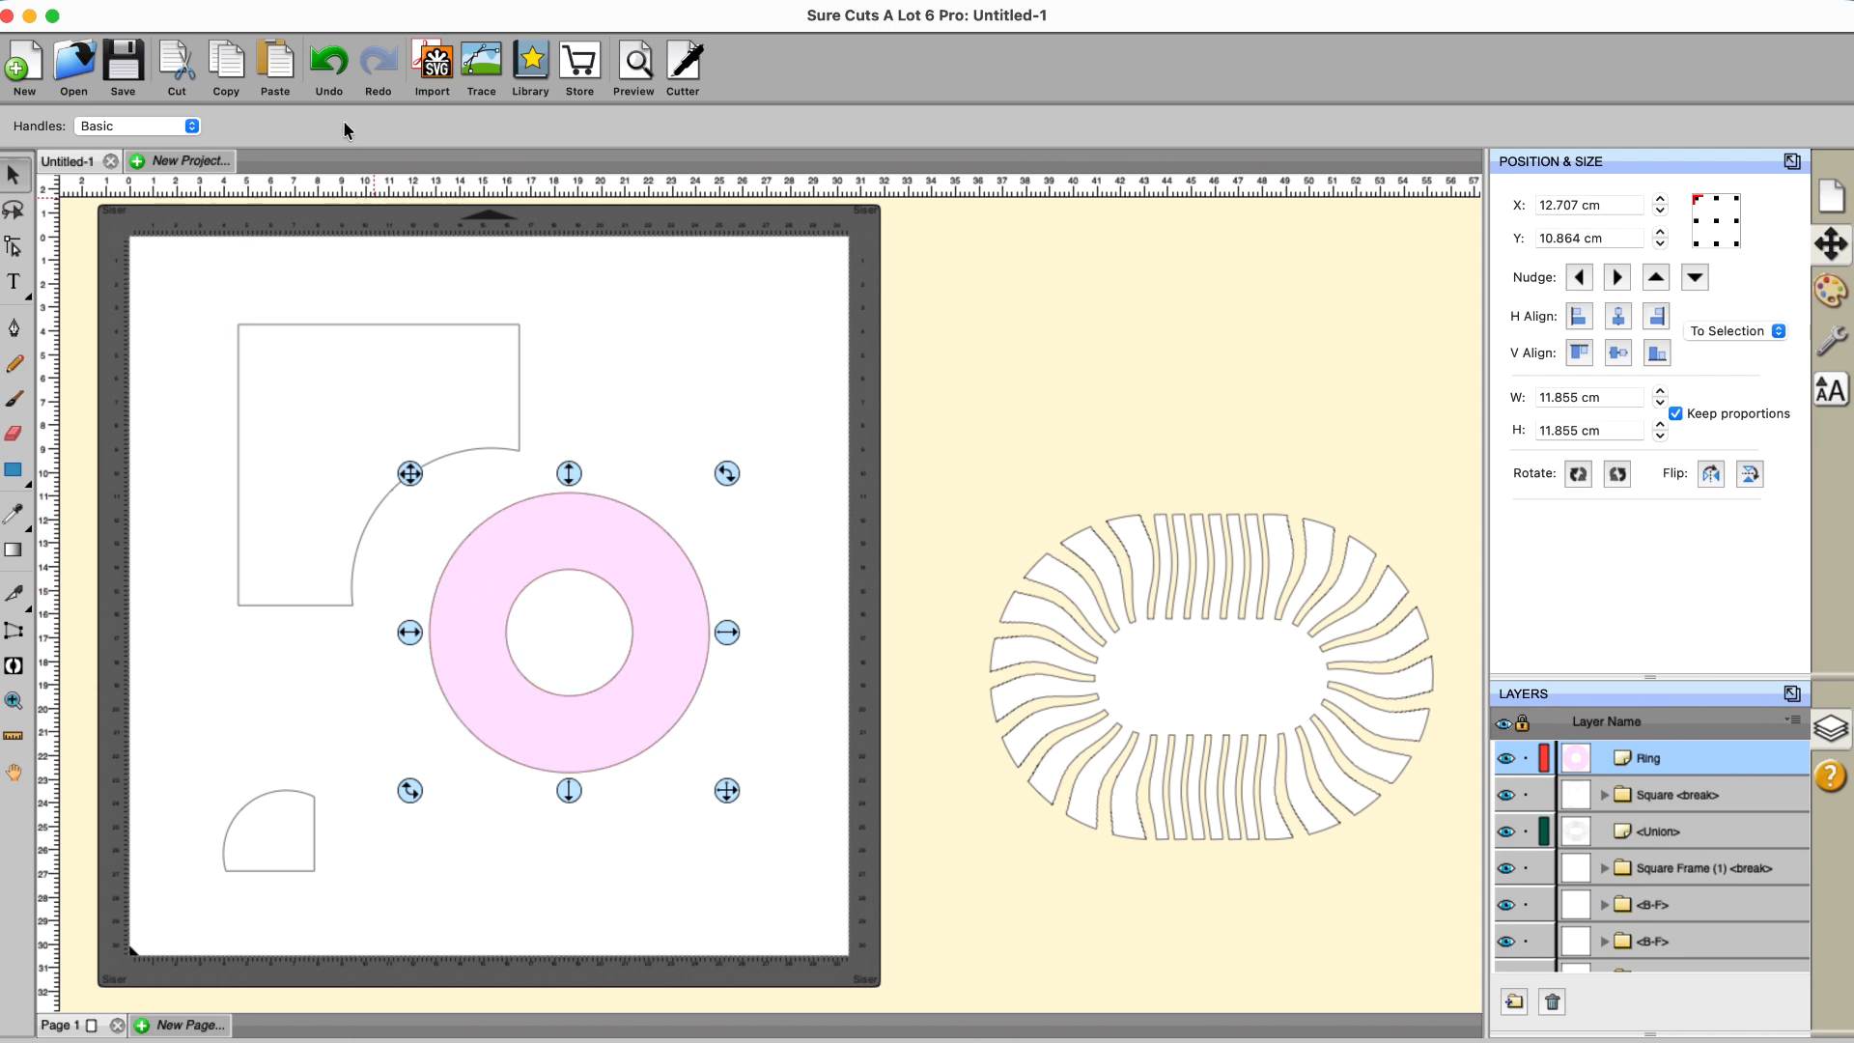
{"action": "left_click", "coordinate": [328, 64]}
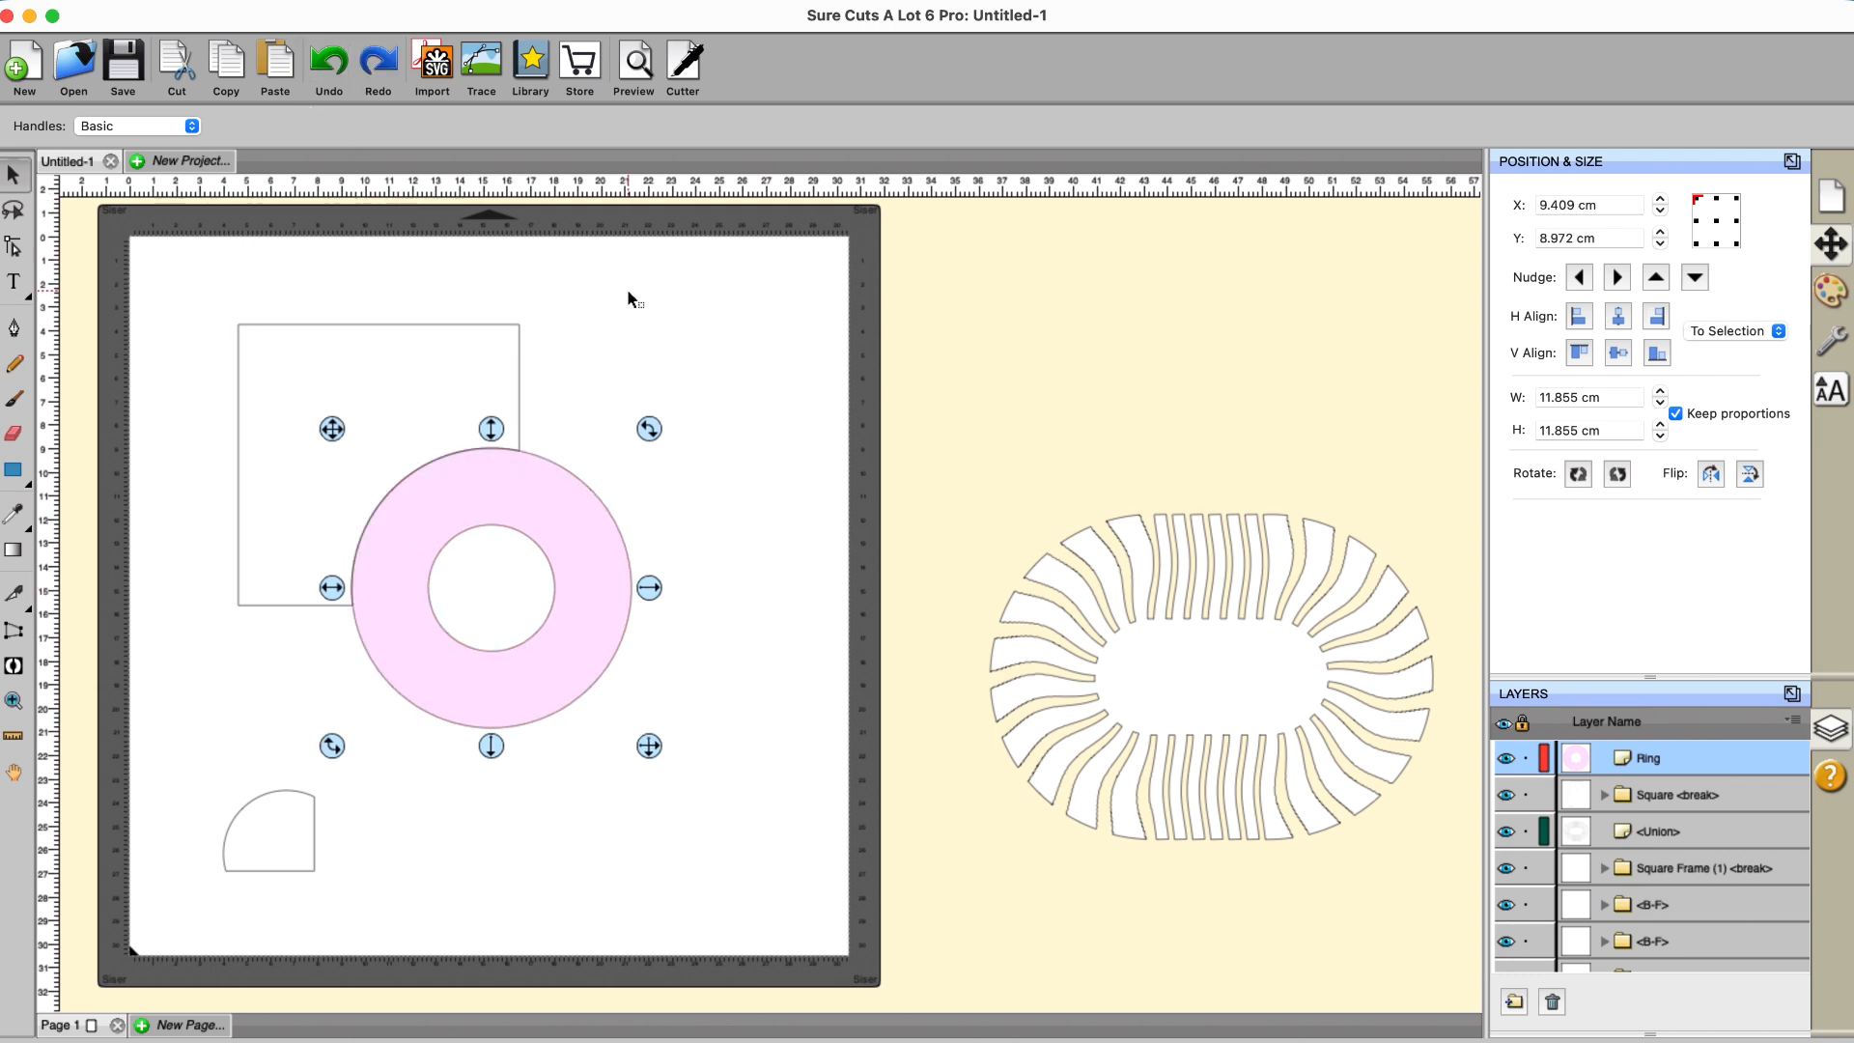
{"action": "left_click", "coordinate": [571, 298]}
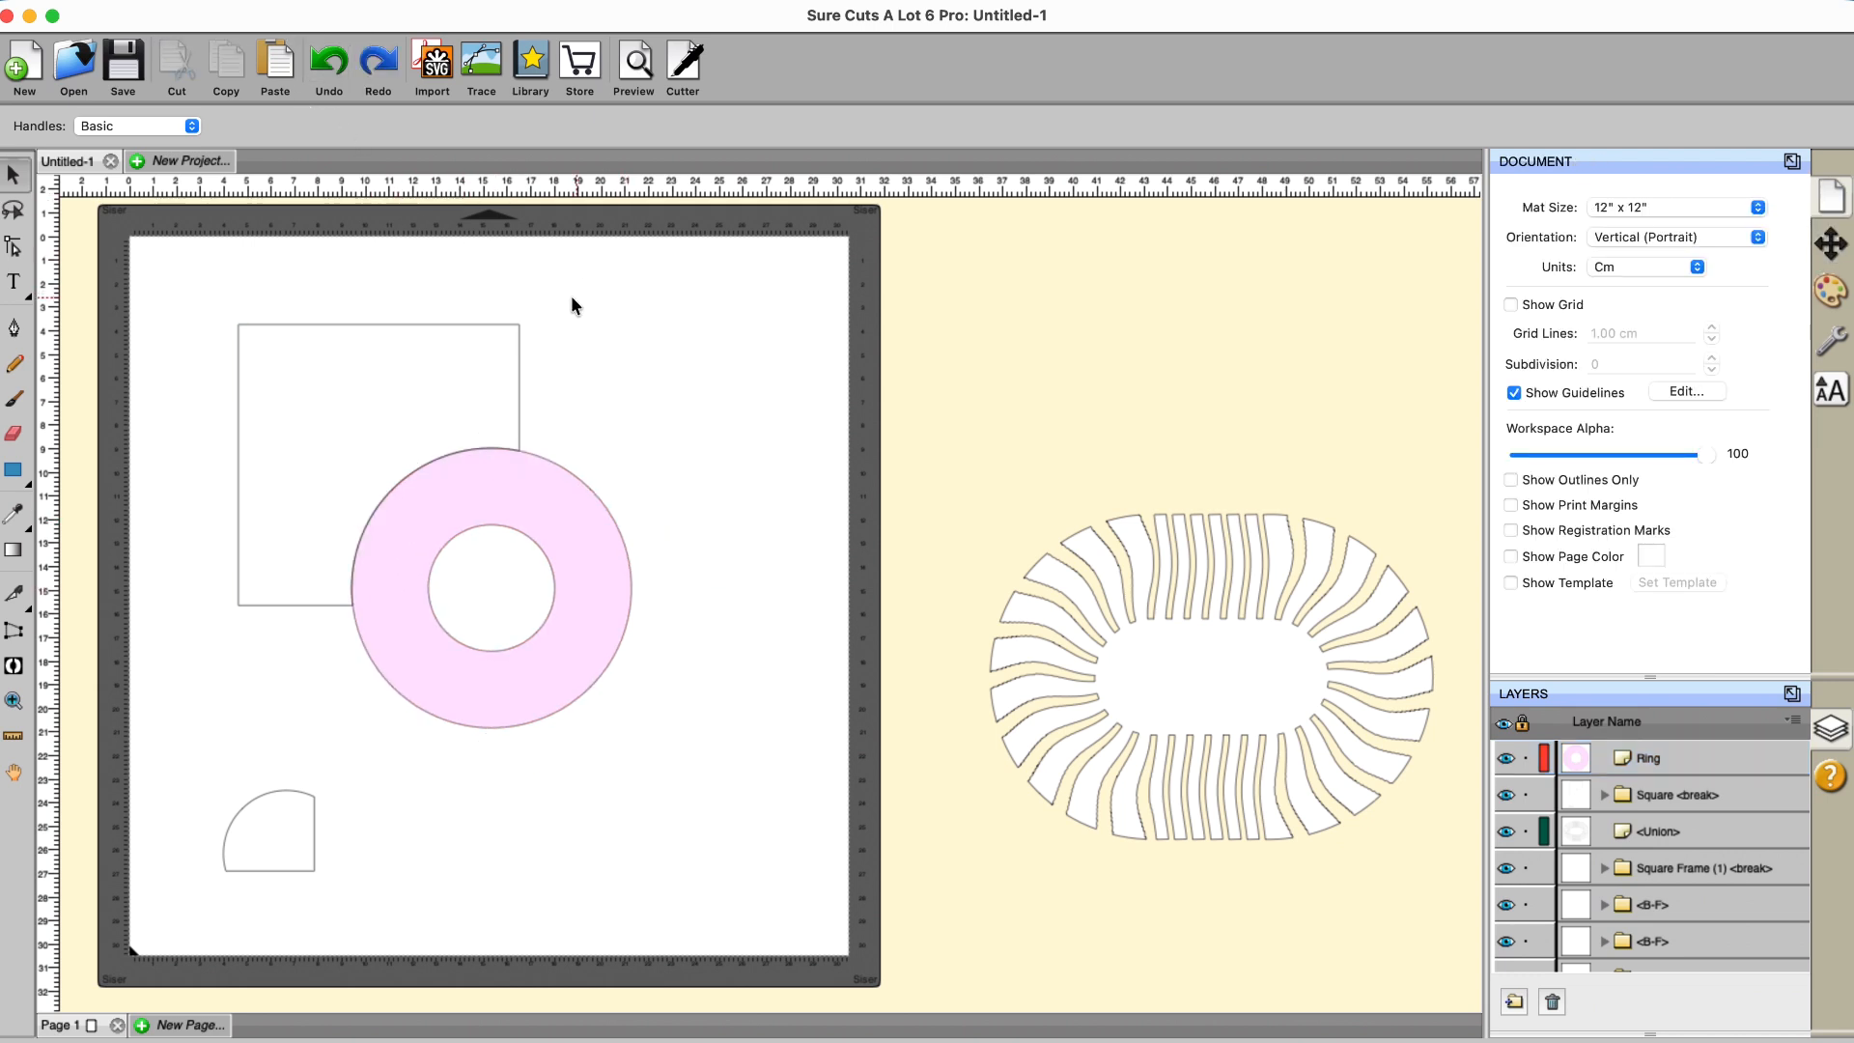
Step: Split the path of the large remaining square piece into separate segments, and clear the selection
{"action": "left_click", "coordinate": [521, 357]}
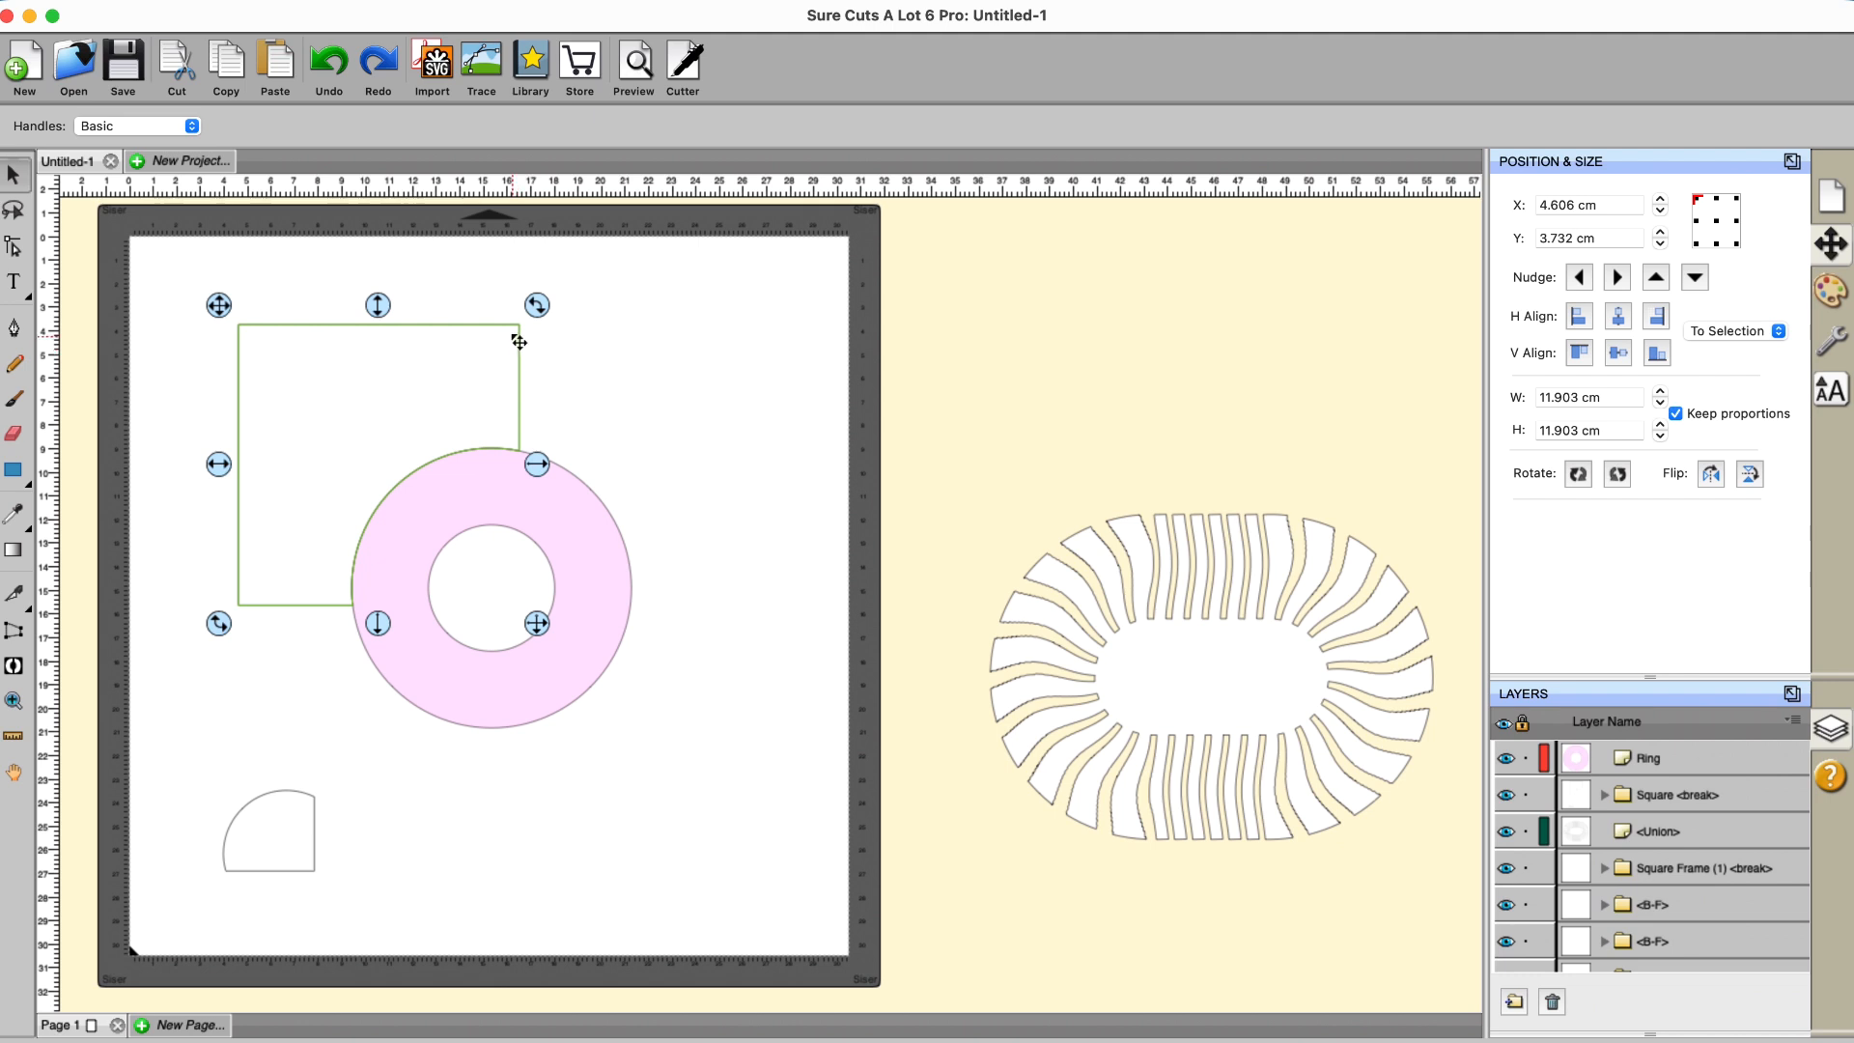
{"action": "left_click", "coordinate": [413, 2]}
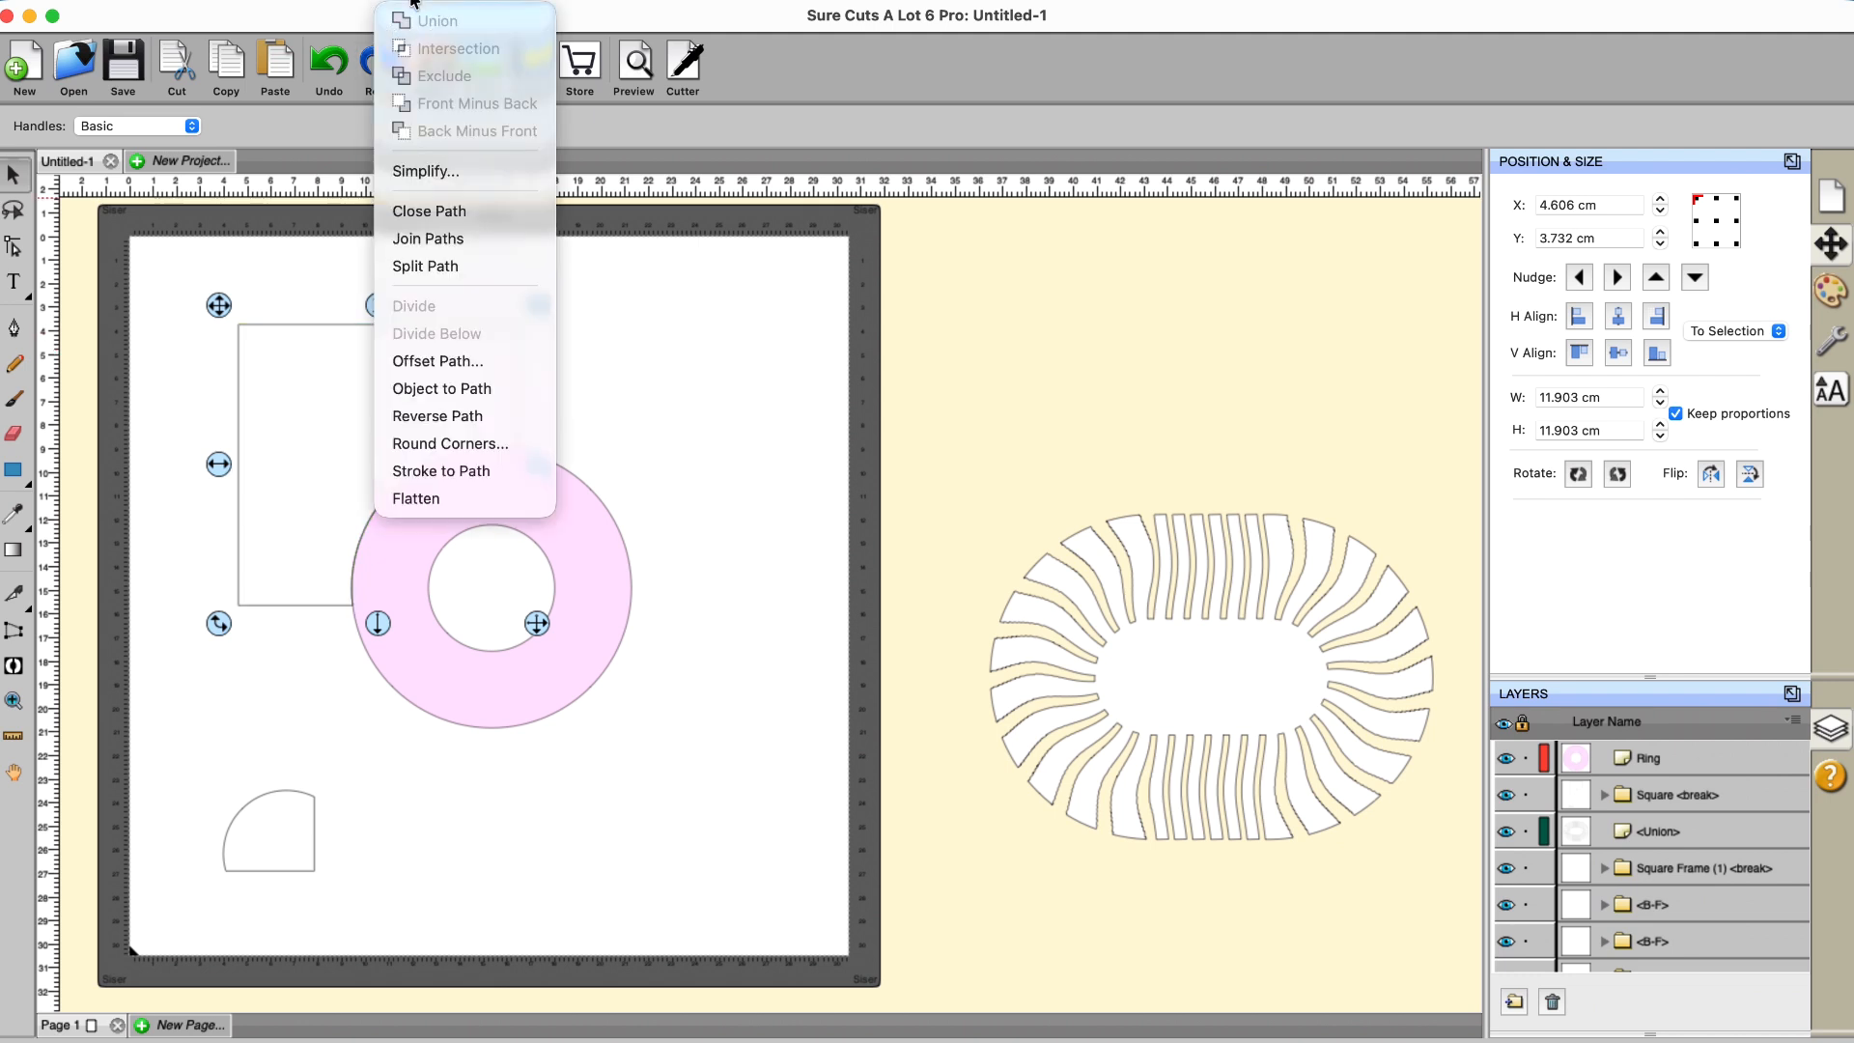
{"action": "left_click", "coordinate": [428, 265]}
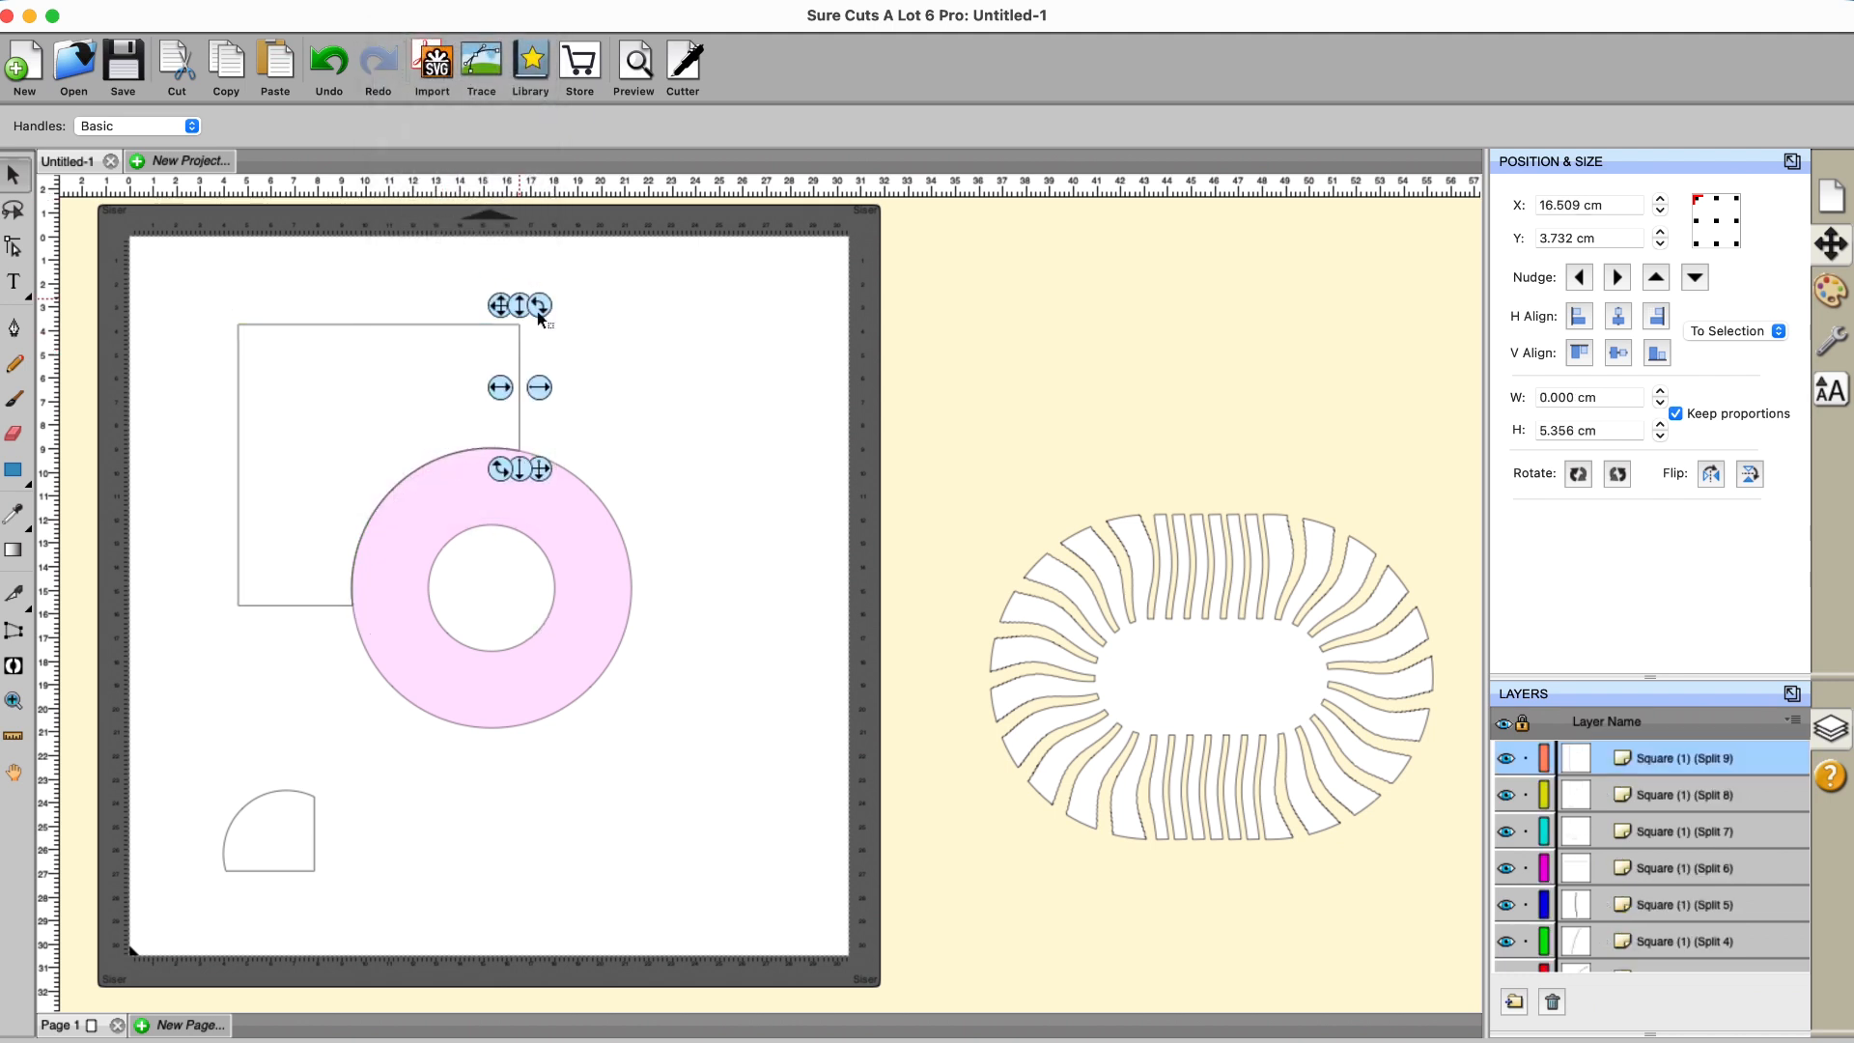
{"action": "left_click", "coordinate": [651, 388]}
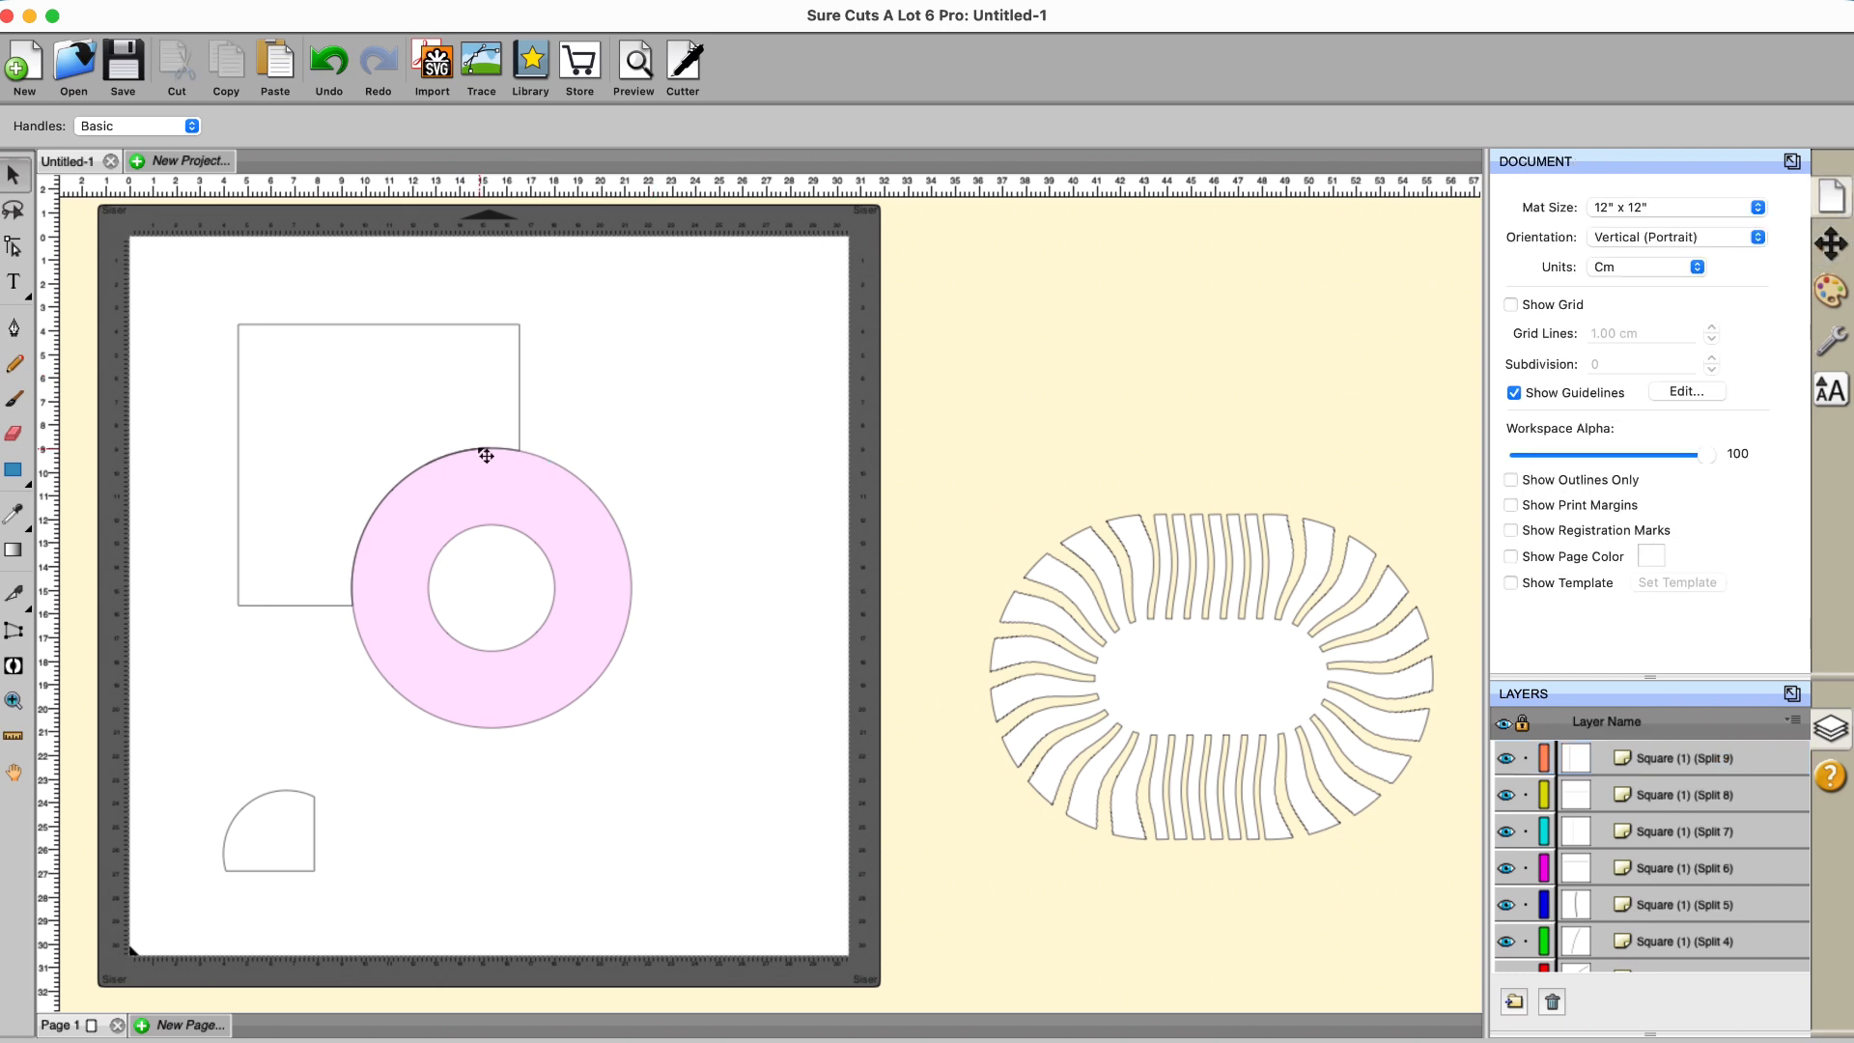
Step: Delete the split curved segments along the ring's upper-left edge, and try moving the ring away from the open square outline, undoing that move
{"action": "left_click", "coordinate": [485, 455]}
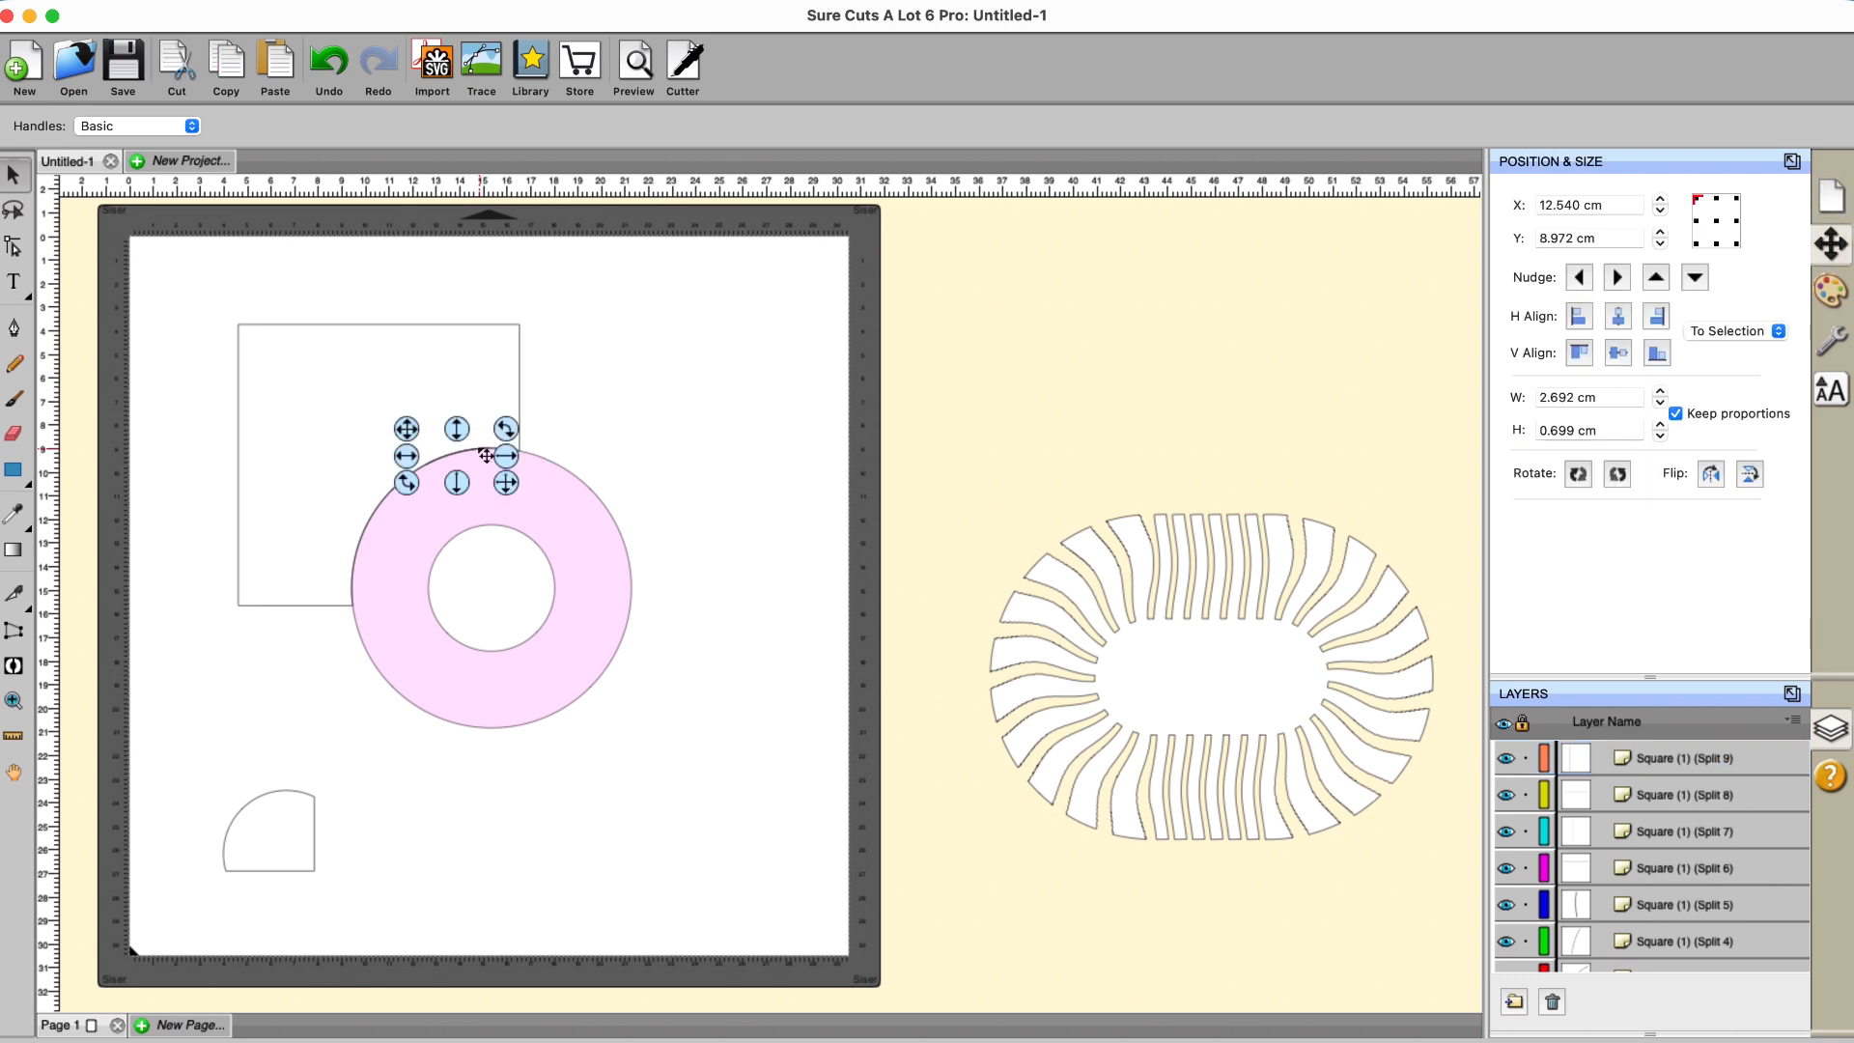
{"action": "left_click", "coordinate": [486, 455]}
{"action": "left_click", "coordinate": [398, 491]}
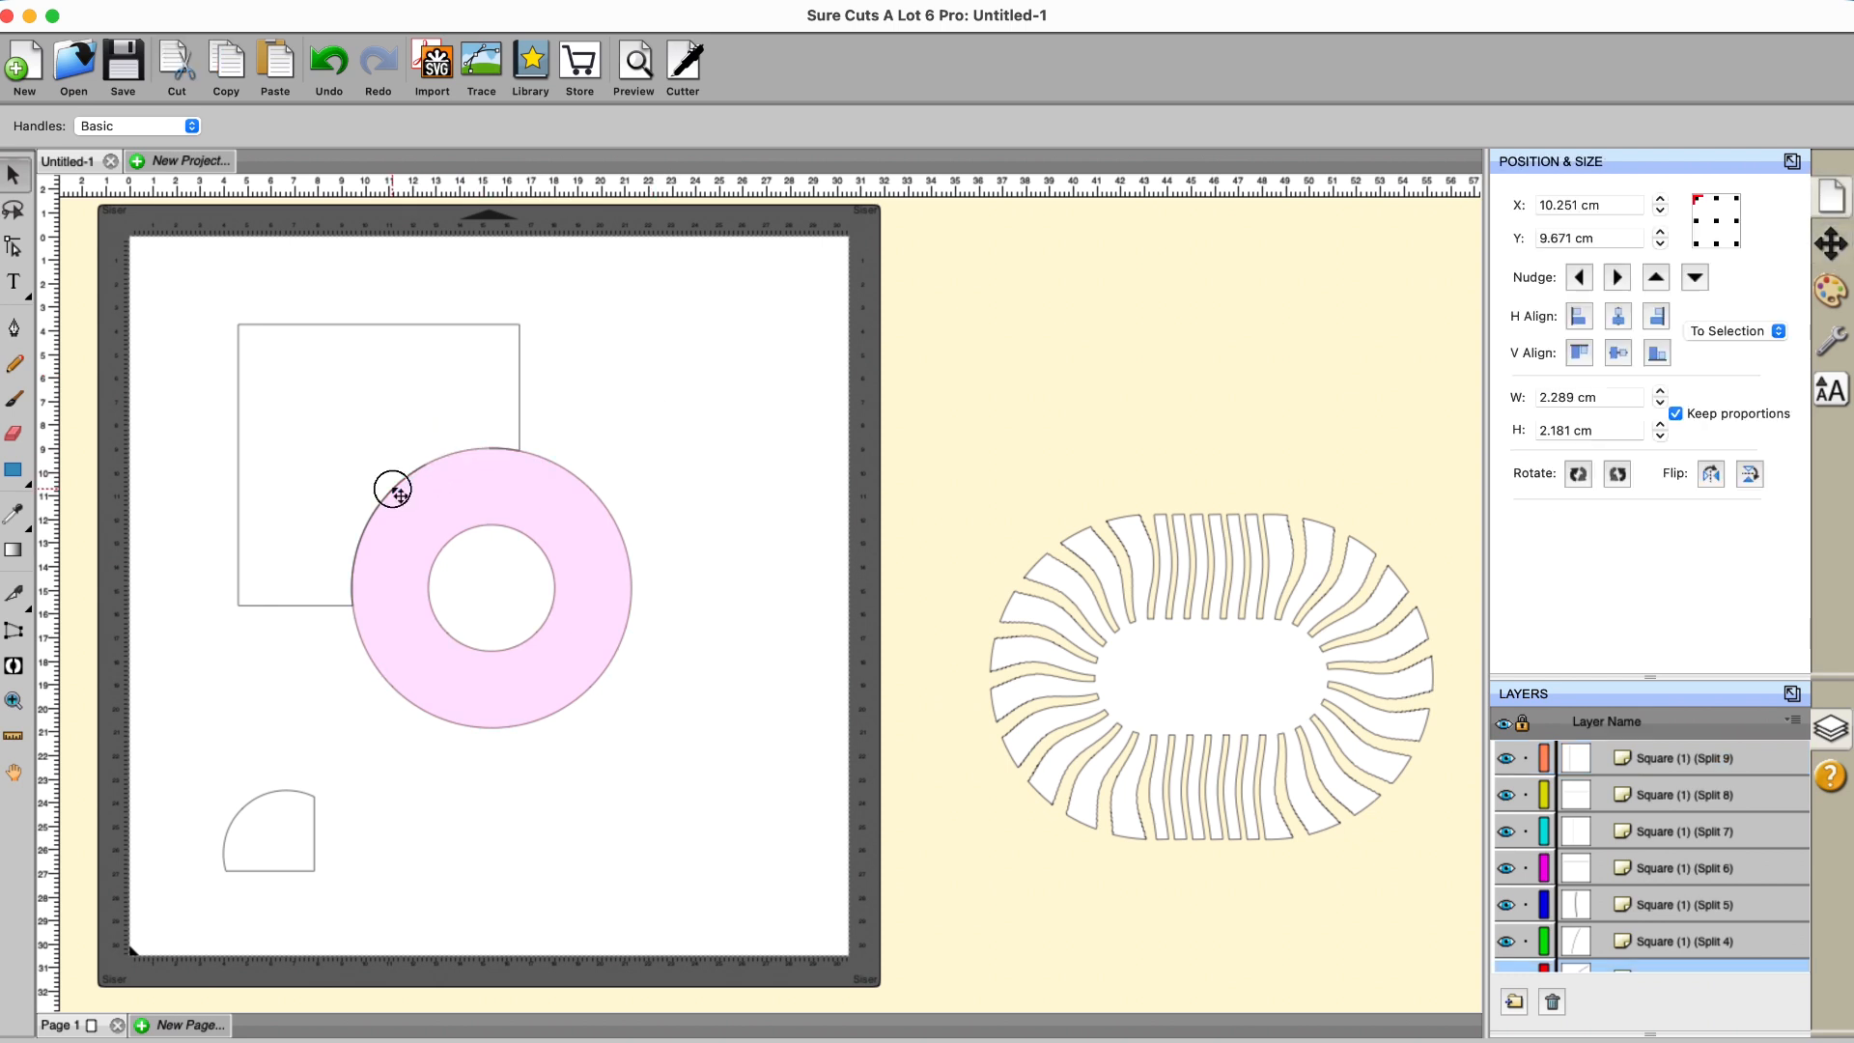
{"action": "left_click", "coordinate": [391, 485]}
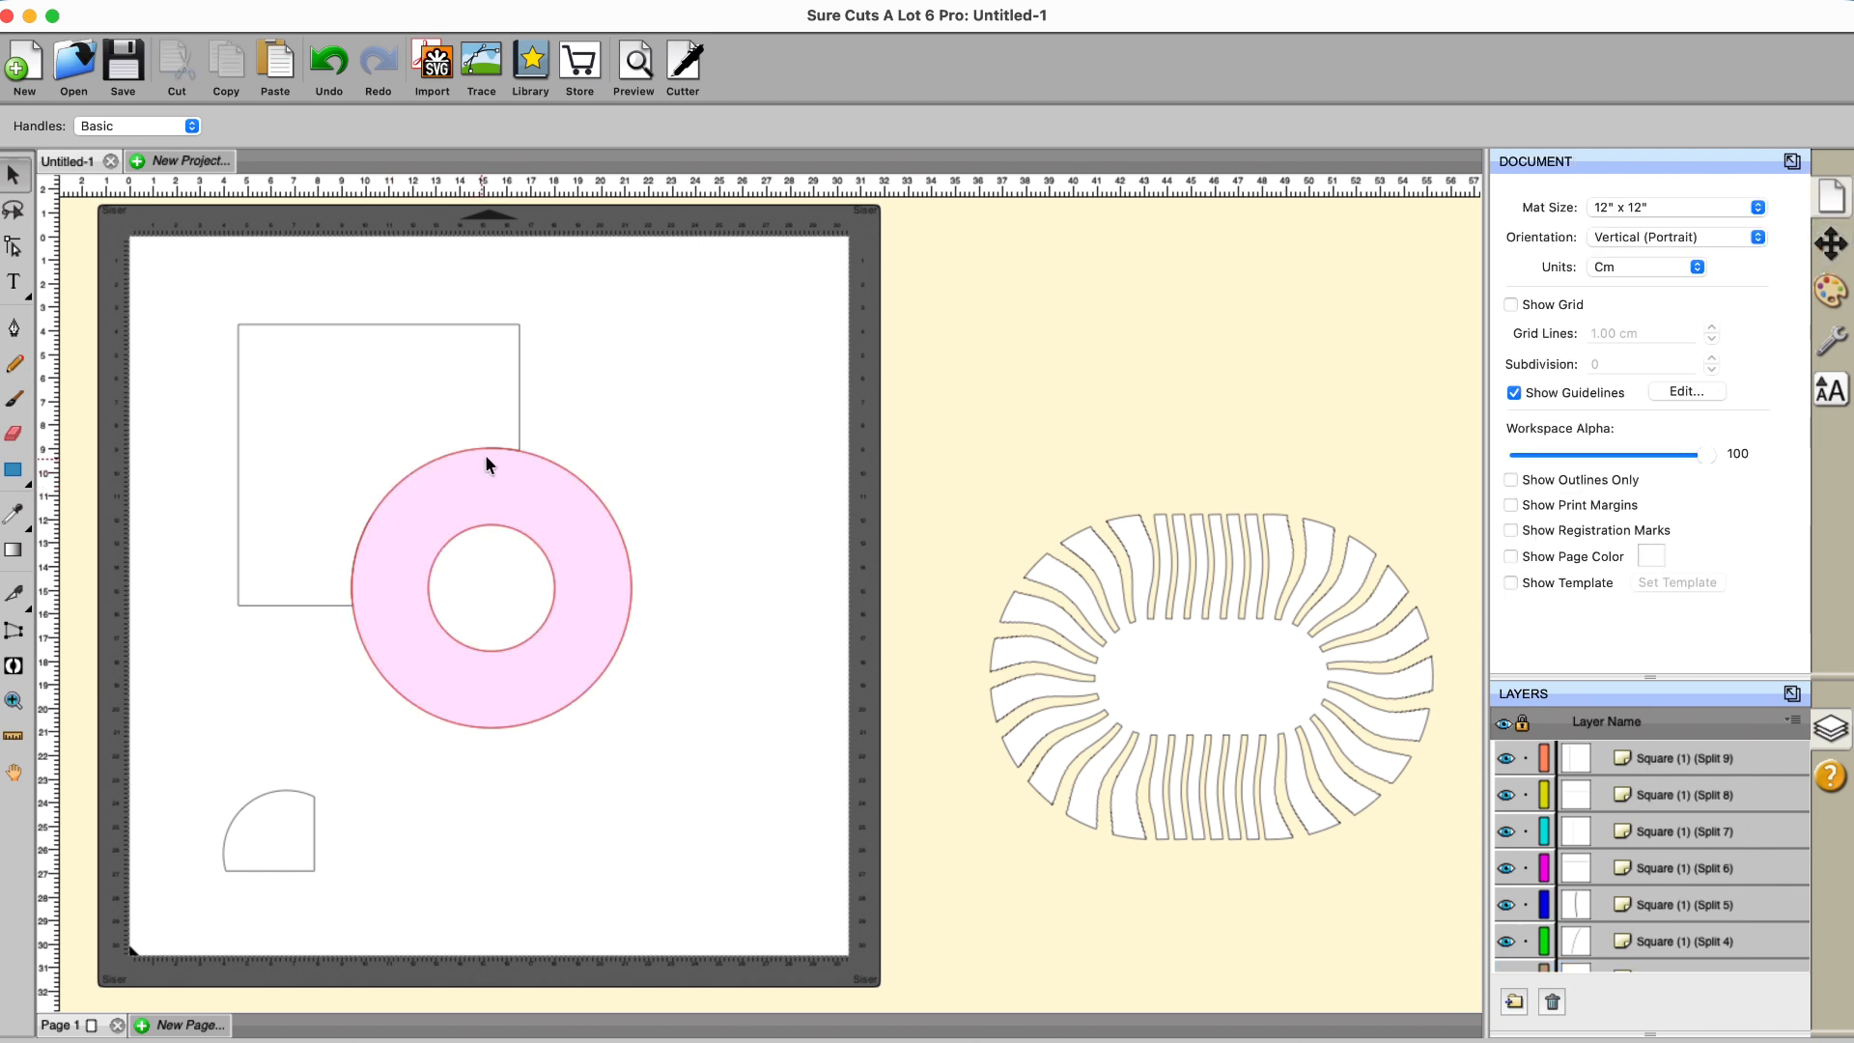
{"action": "left_click_drag", "start_coordinate": [465, 426], "coordinate": [537, 471]}
{"action": "left_click", "coordinate": [537, 471]}
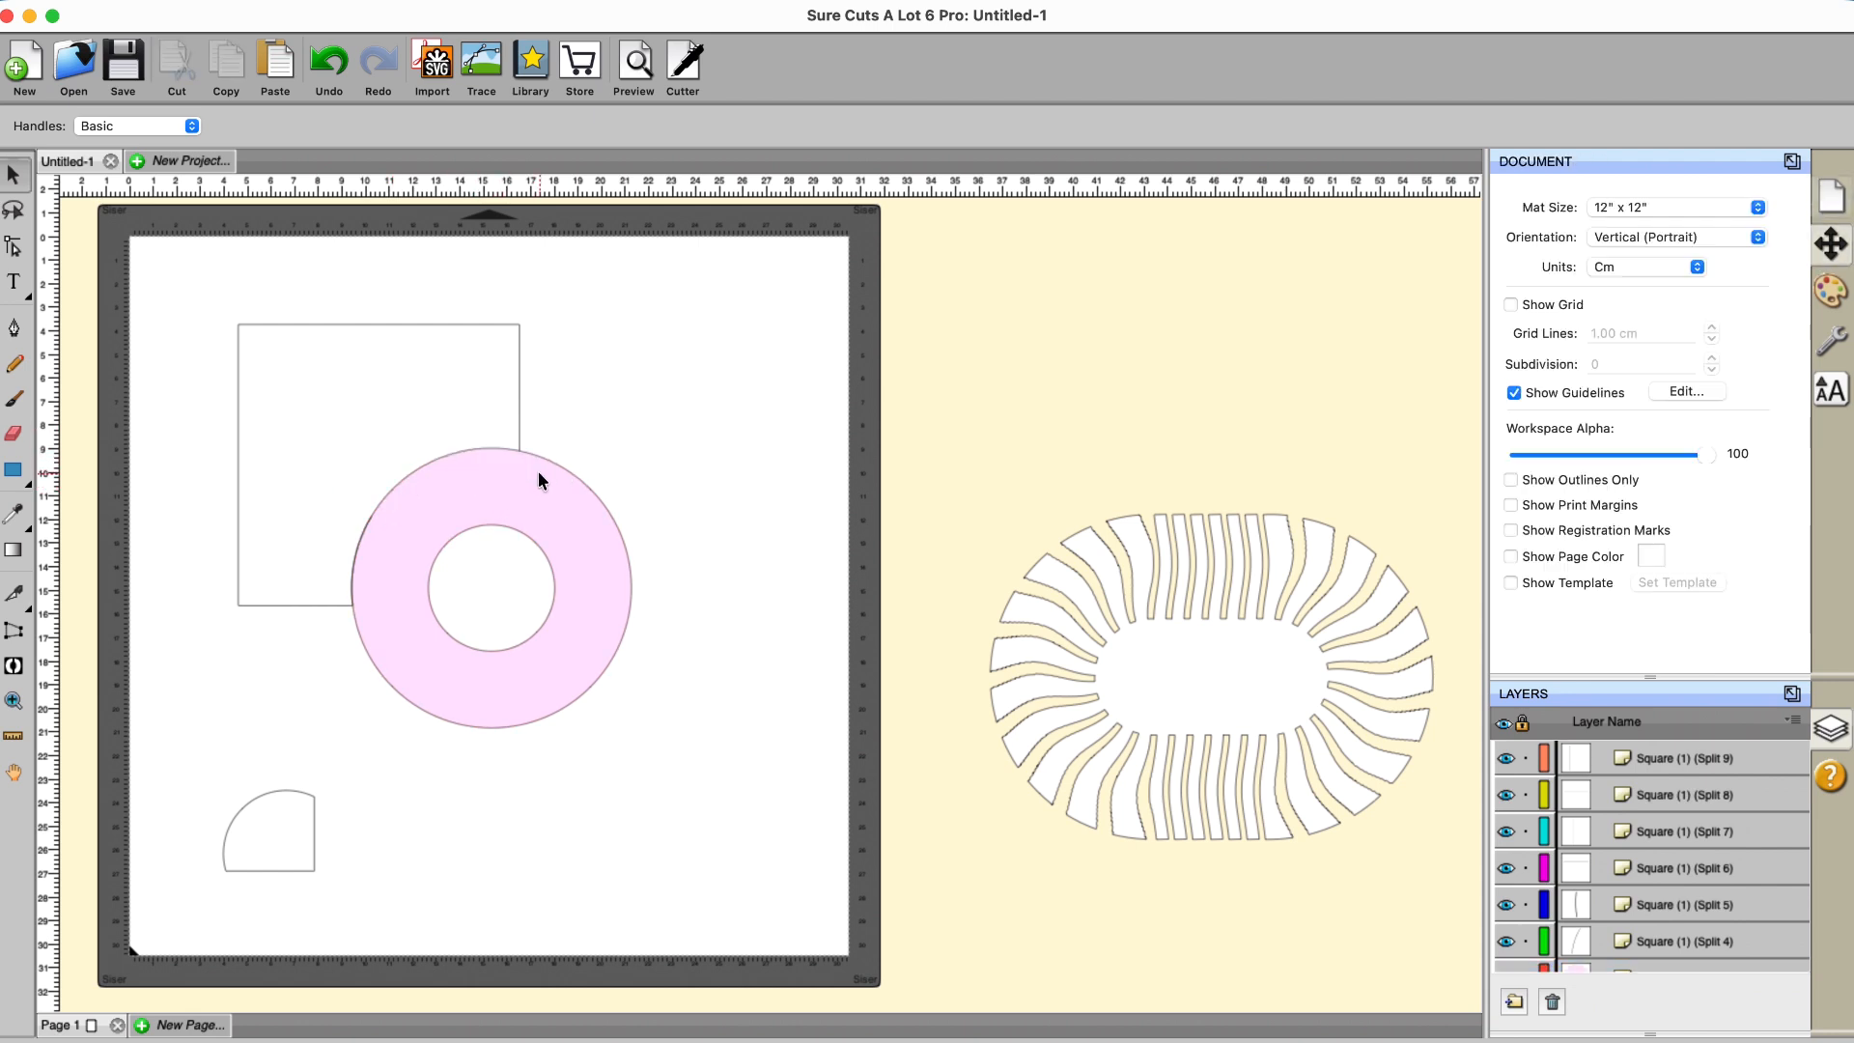
{"action": "left_click_drag", "start_coordinate": [304, 473], "coordinate": [390, 634]}
{"action": "key", "text": "Delete"}
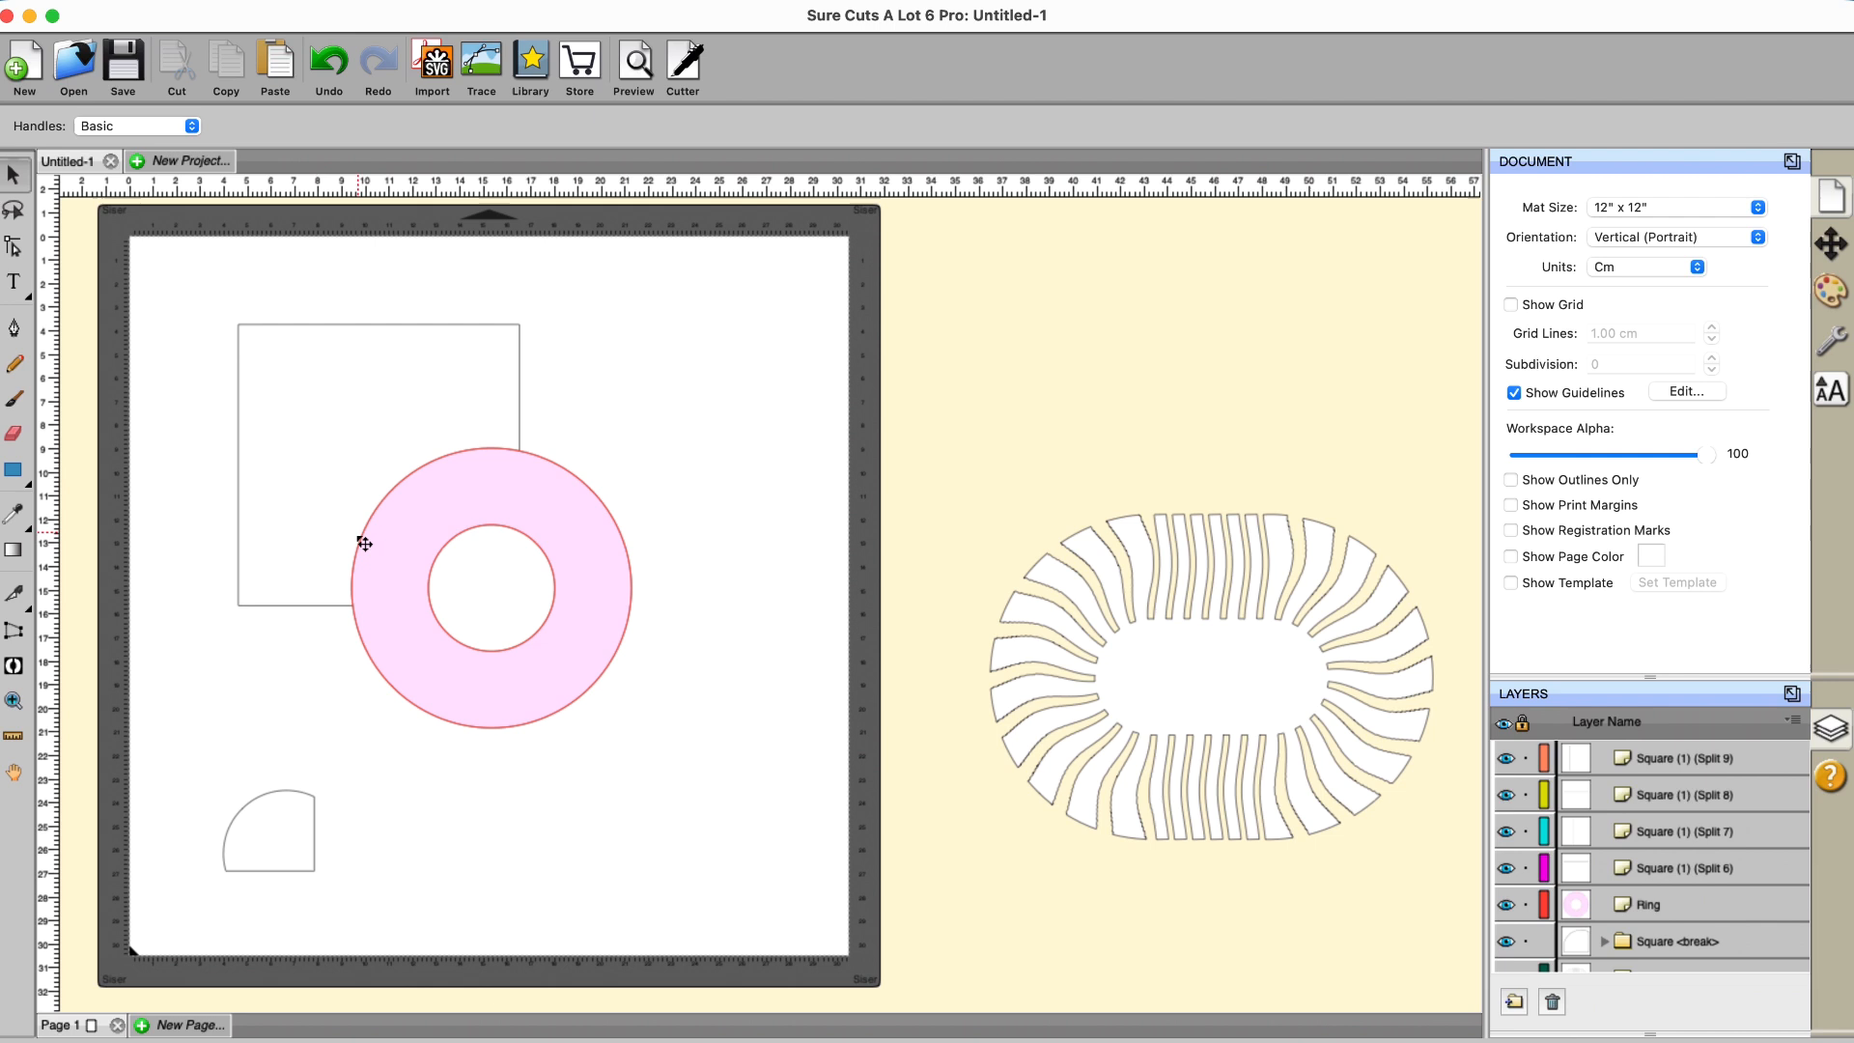
{"action": "left_click_drag", "start_coordinate": [591, 493], "coordinate": [678, 597]}
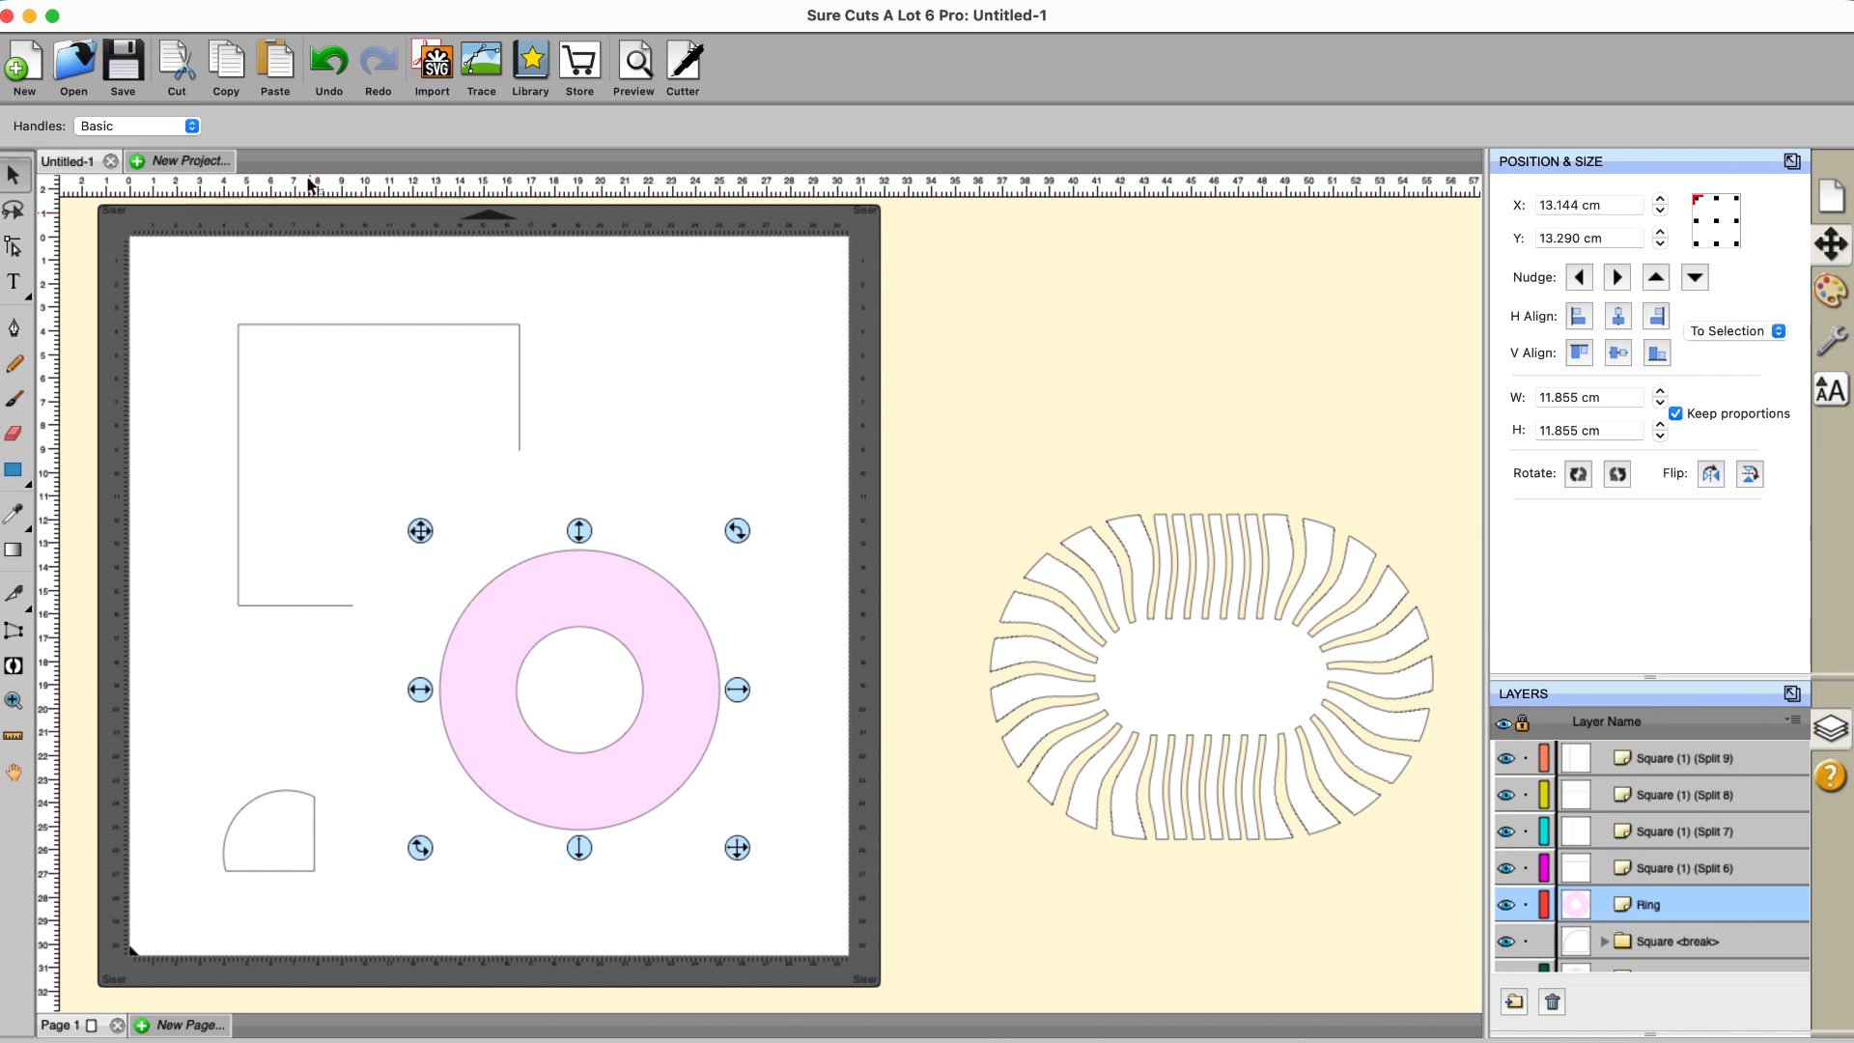
{"action": "left_click", "coordinate": [329, 60]}
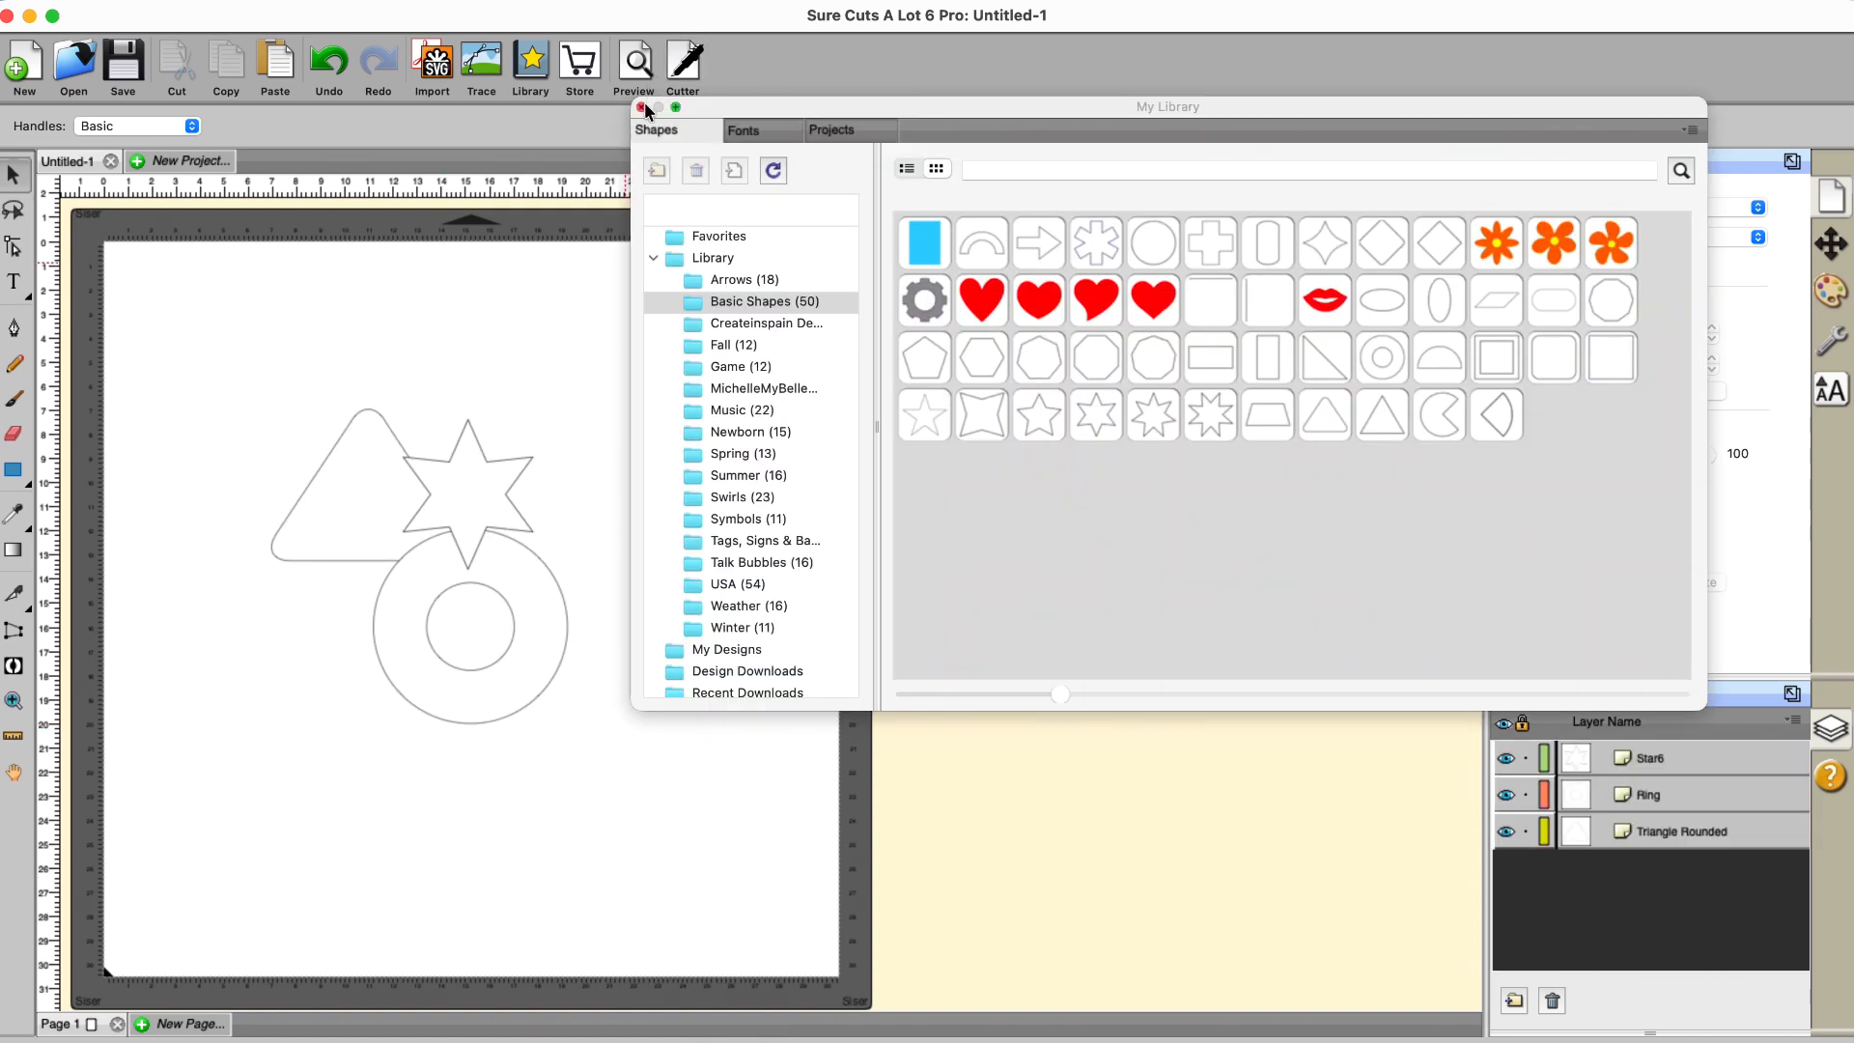
Step: Close the shape library and divide the overlapping star, ring and rounded triangle
{"action": "left_click", "coordinate": [645, 104]}
{"action": "left_click_drag", "start_coordinate": [370, 372], "coordinate": [784, 861]}
{"action": "left_click", "coordinate": [405, 0]}
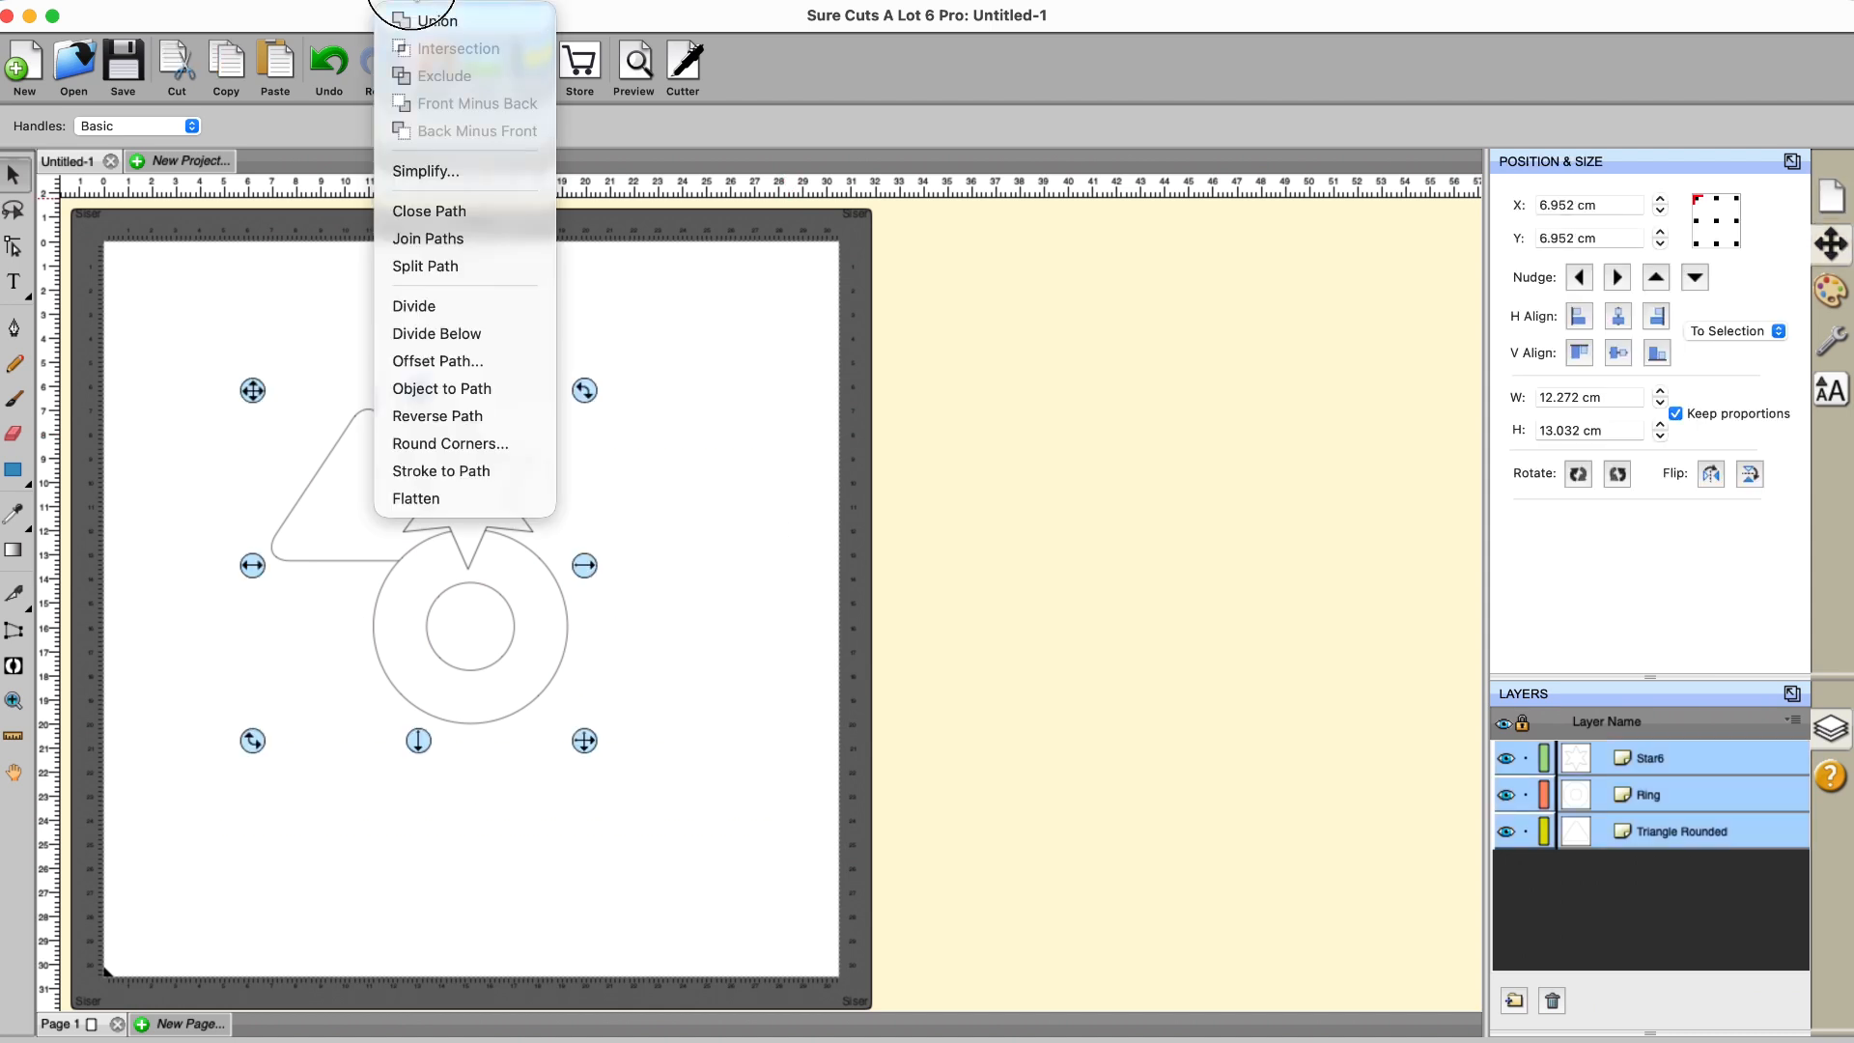
{"action": "left_click", "coordinate": [415, 307]}
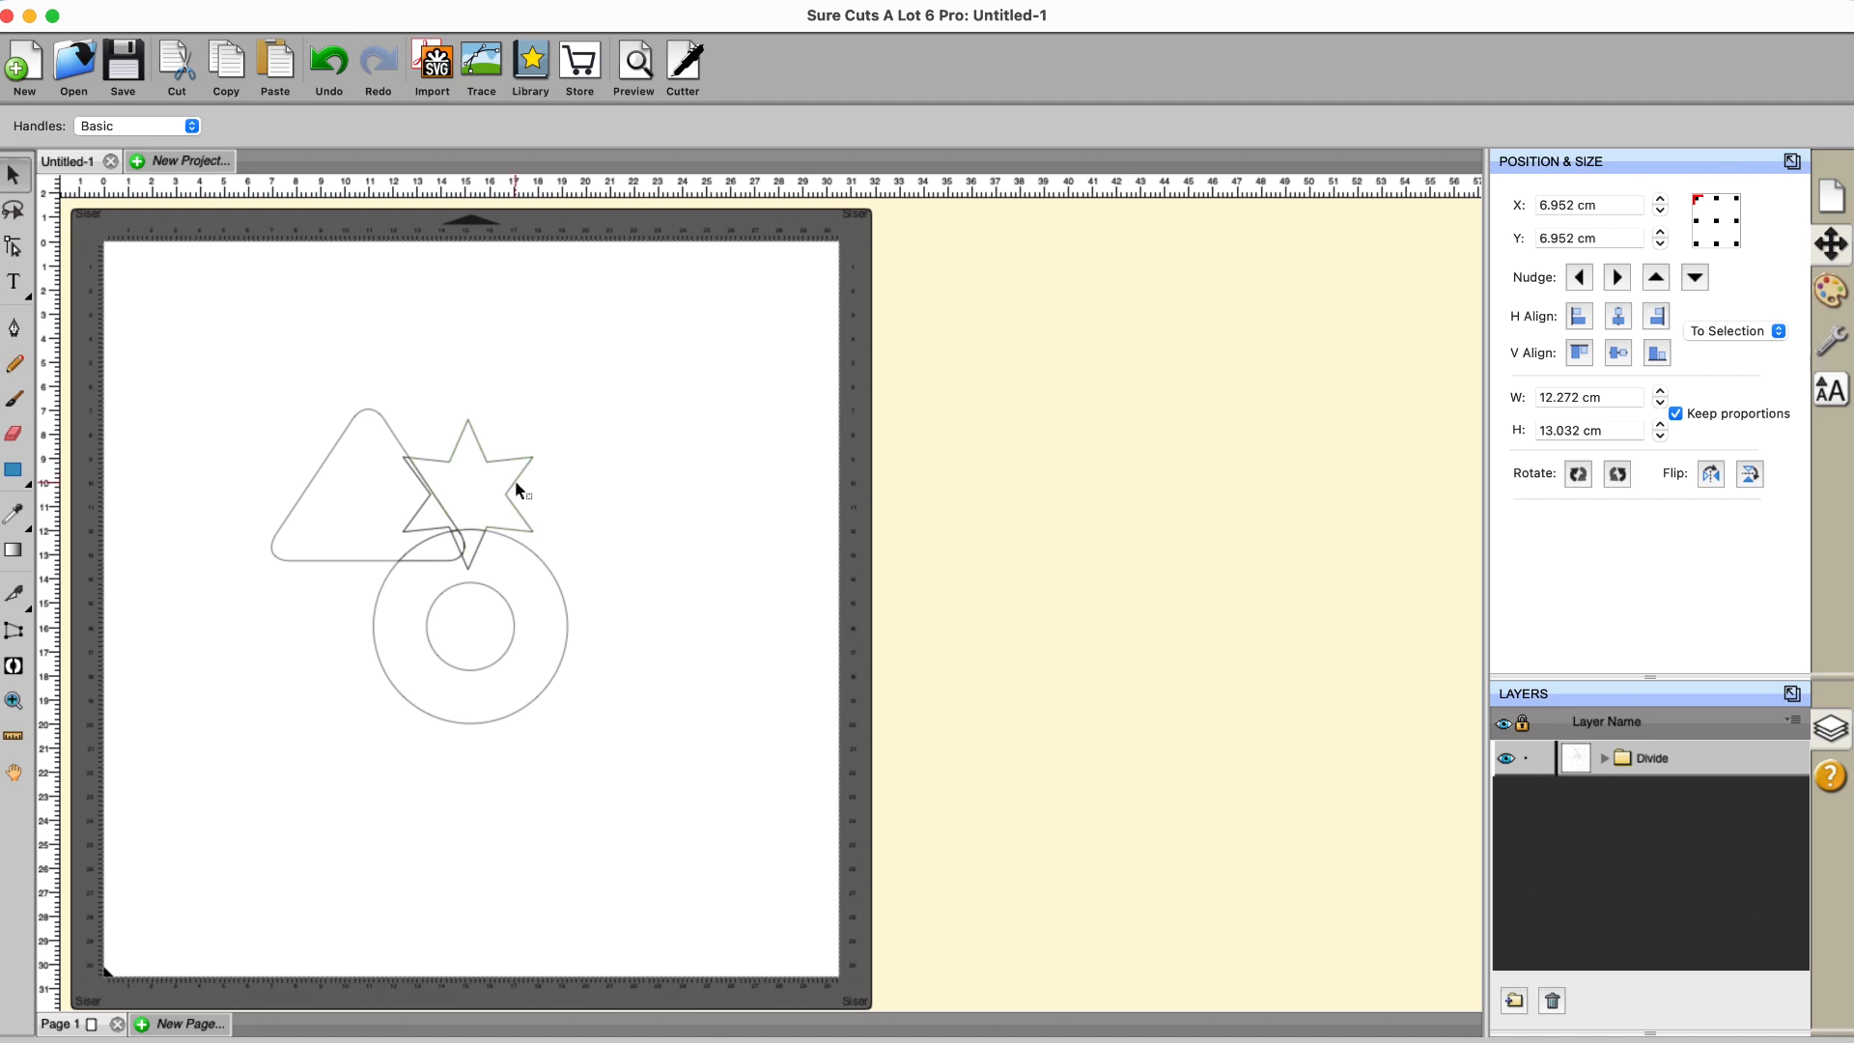
Step: Separate the divided star, ring and triangle pieces and the small overlap fragments by moving them apart on the mat
{"action": "left_click_drag", "start_coordinate": [516, 491], "coordinate": [675, 412]}
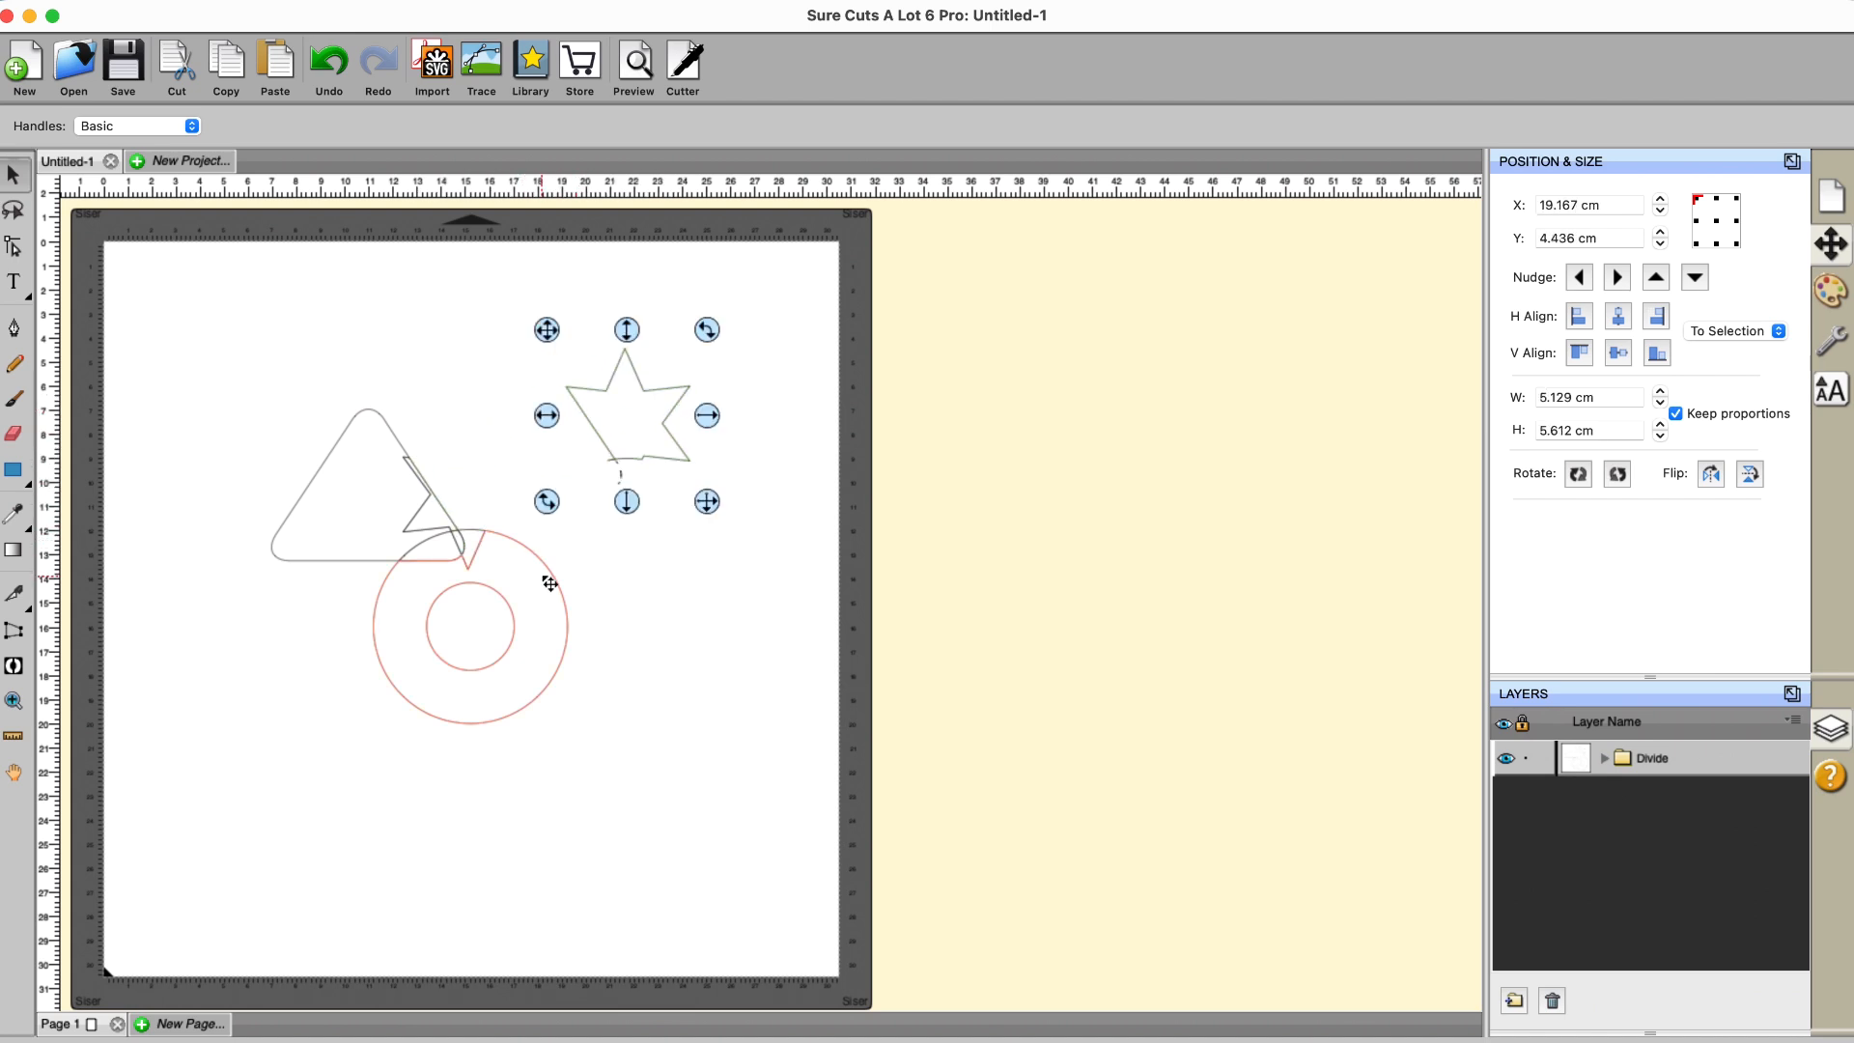
{"action": "left_click_drag", "start_coordinate": [553, 579], "coordinate": [622, 689]}
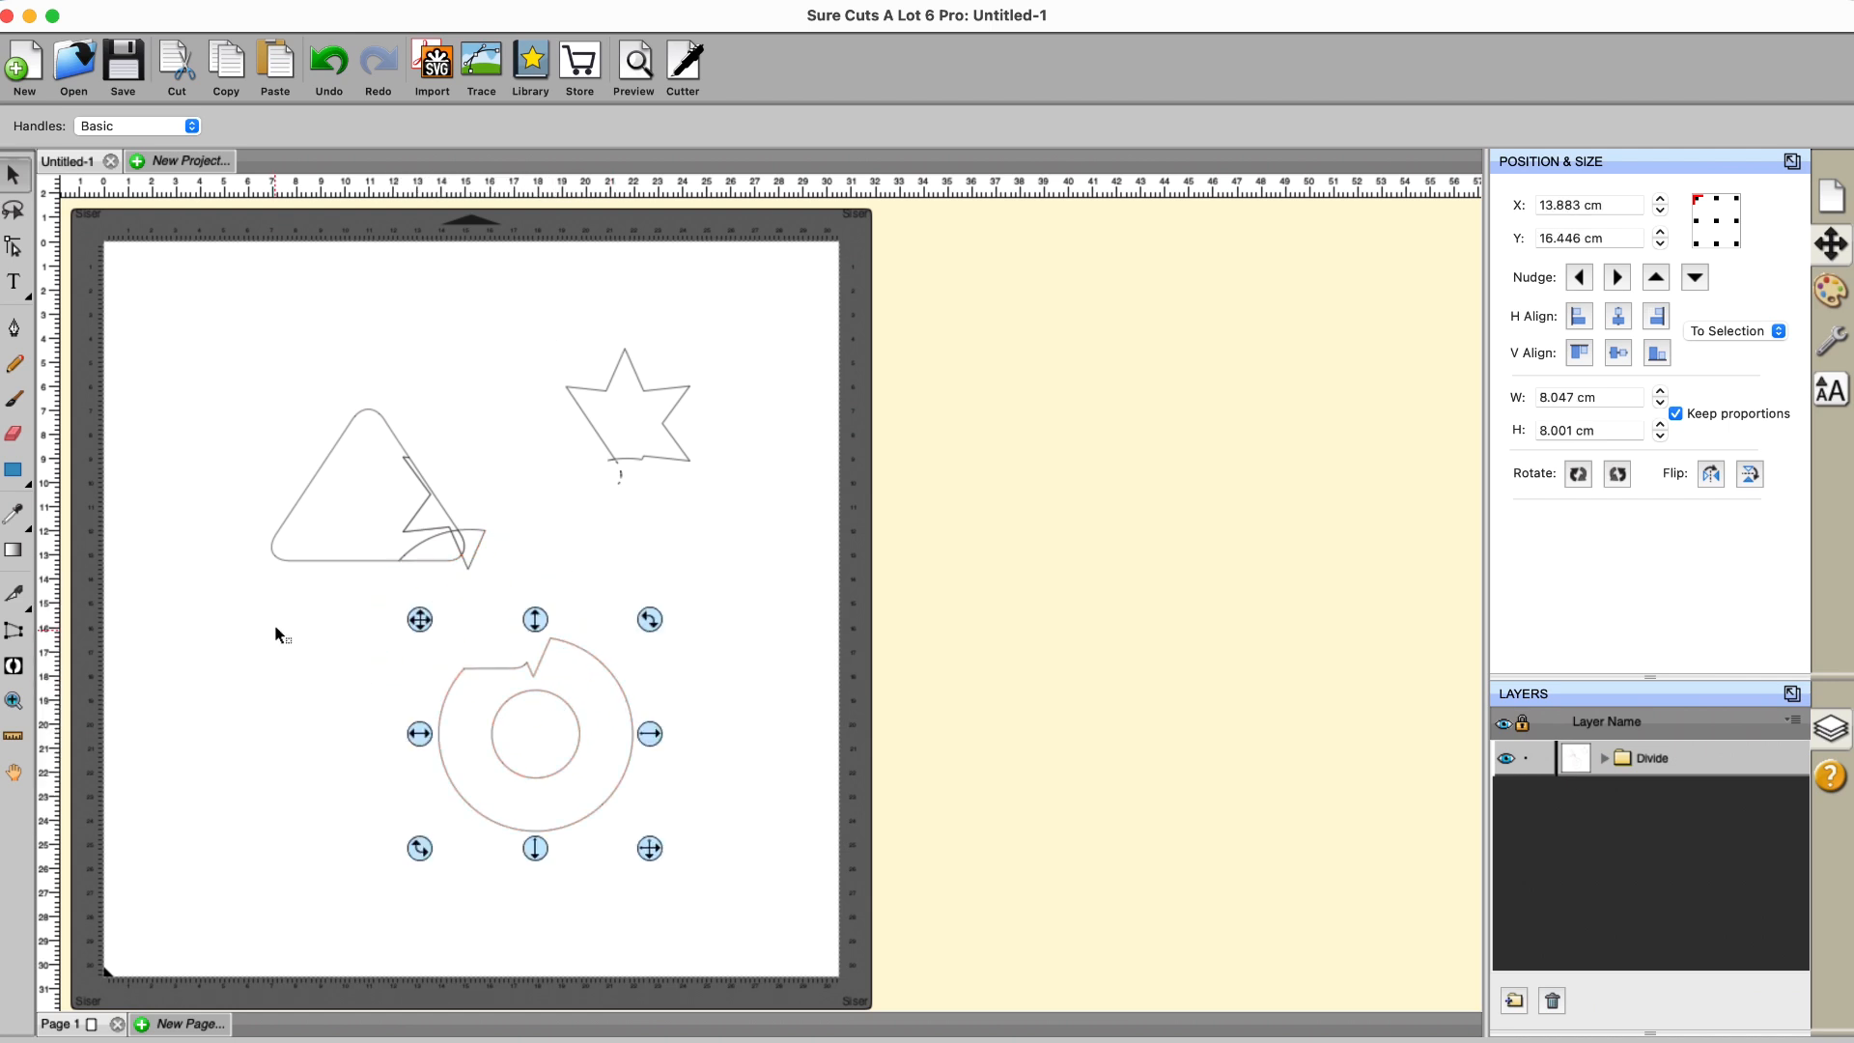
{"action": "left_click_drag", "start_coordinate": [306, 556], "coordinate": [199, 571]}
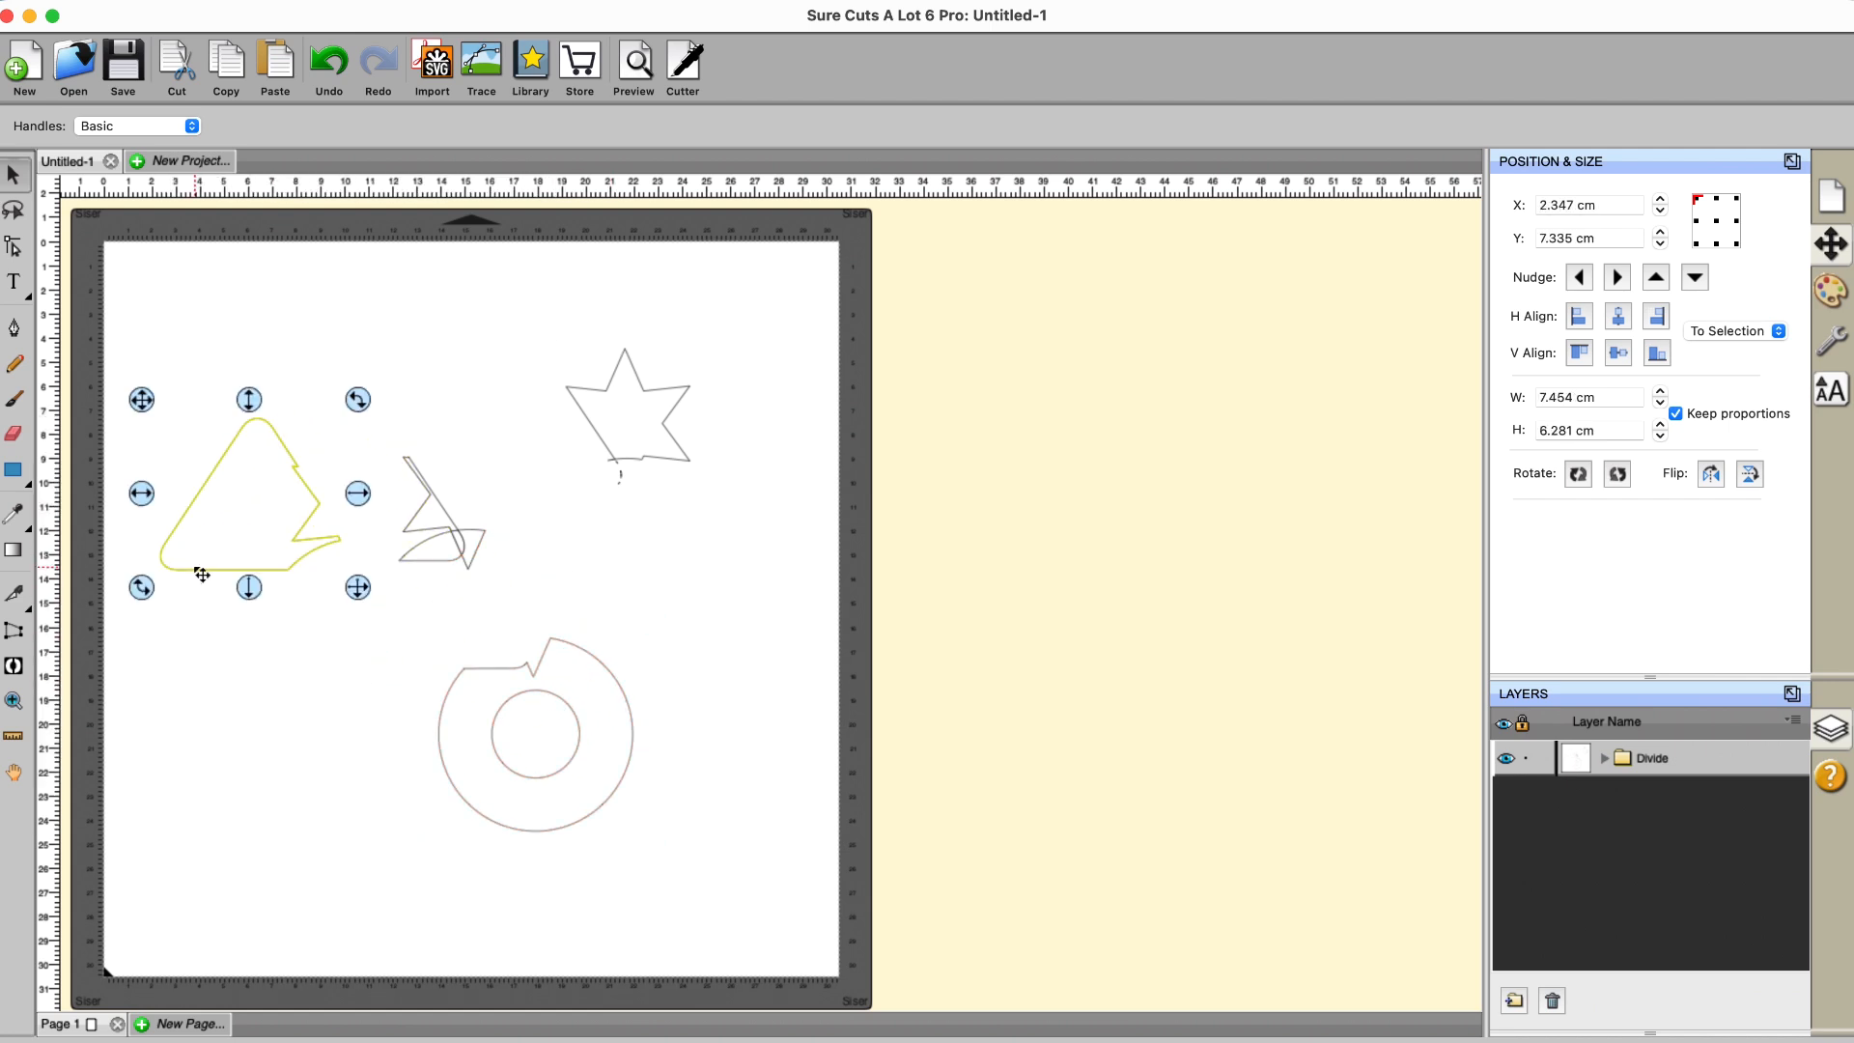
{"action": "left_click_drag", "start_coordinate": [444, 511], "coordinate": [773, 601]}
{"action": "left_click_drag", "start_coordinate": [430, 547], "coordinate": [307, 778]}
Step: Try Divide on the triangle, ring and enlarged star that overlaps only the ring, and undo it
{"action": "left_click_drag", "start_coordinate": [165, 351], "coordinate": [907, 880]}
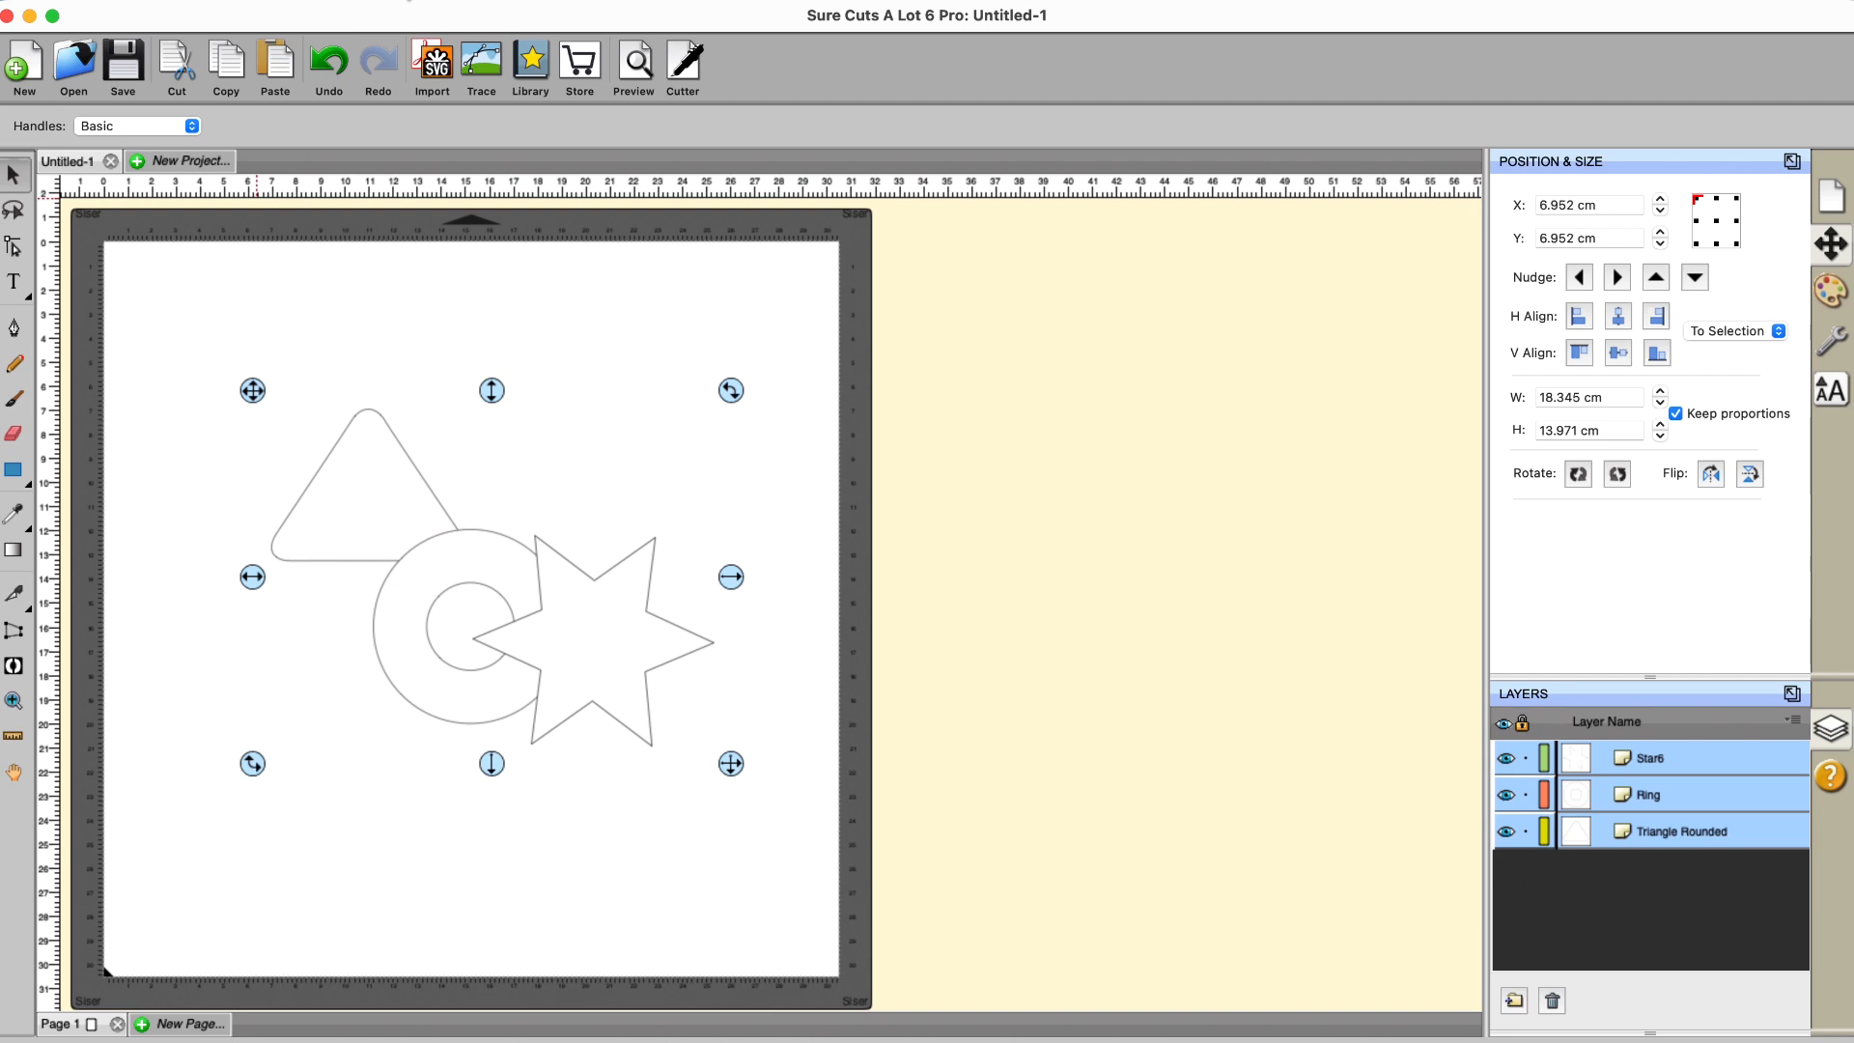
{"action": "left_click", "coordinate": [394, 2]}
{"action": "left_click", "coordinate": [440, 306]}
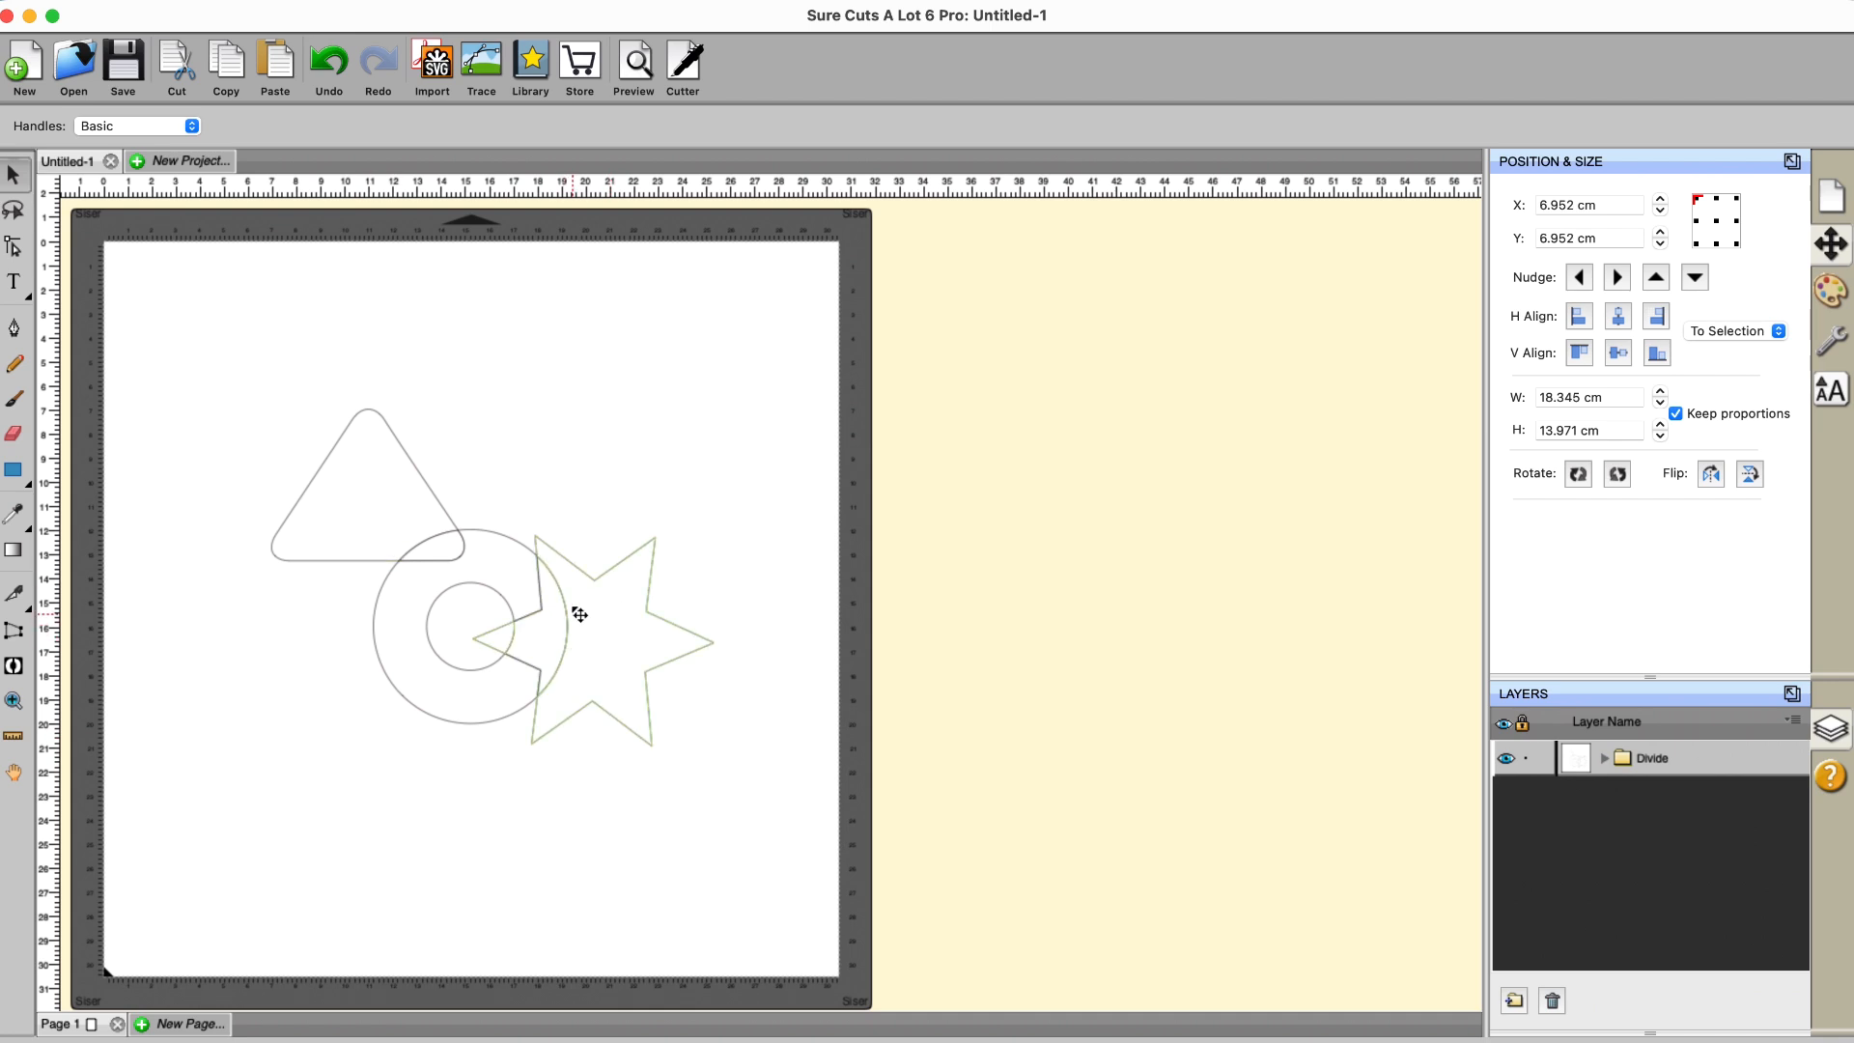
{"action": "left_click", "coordinate": [323, 68]}
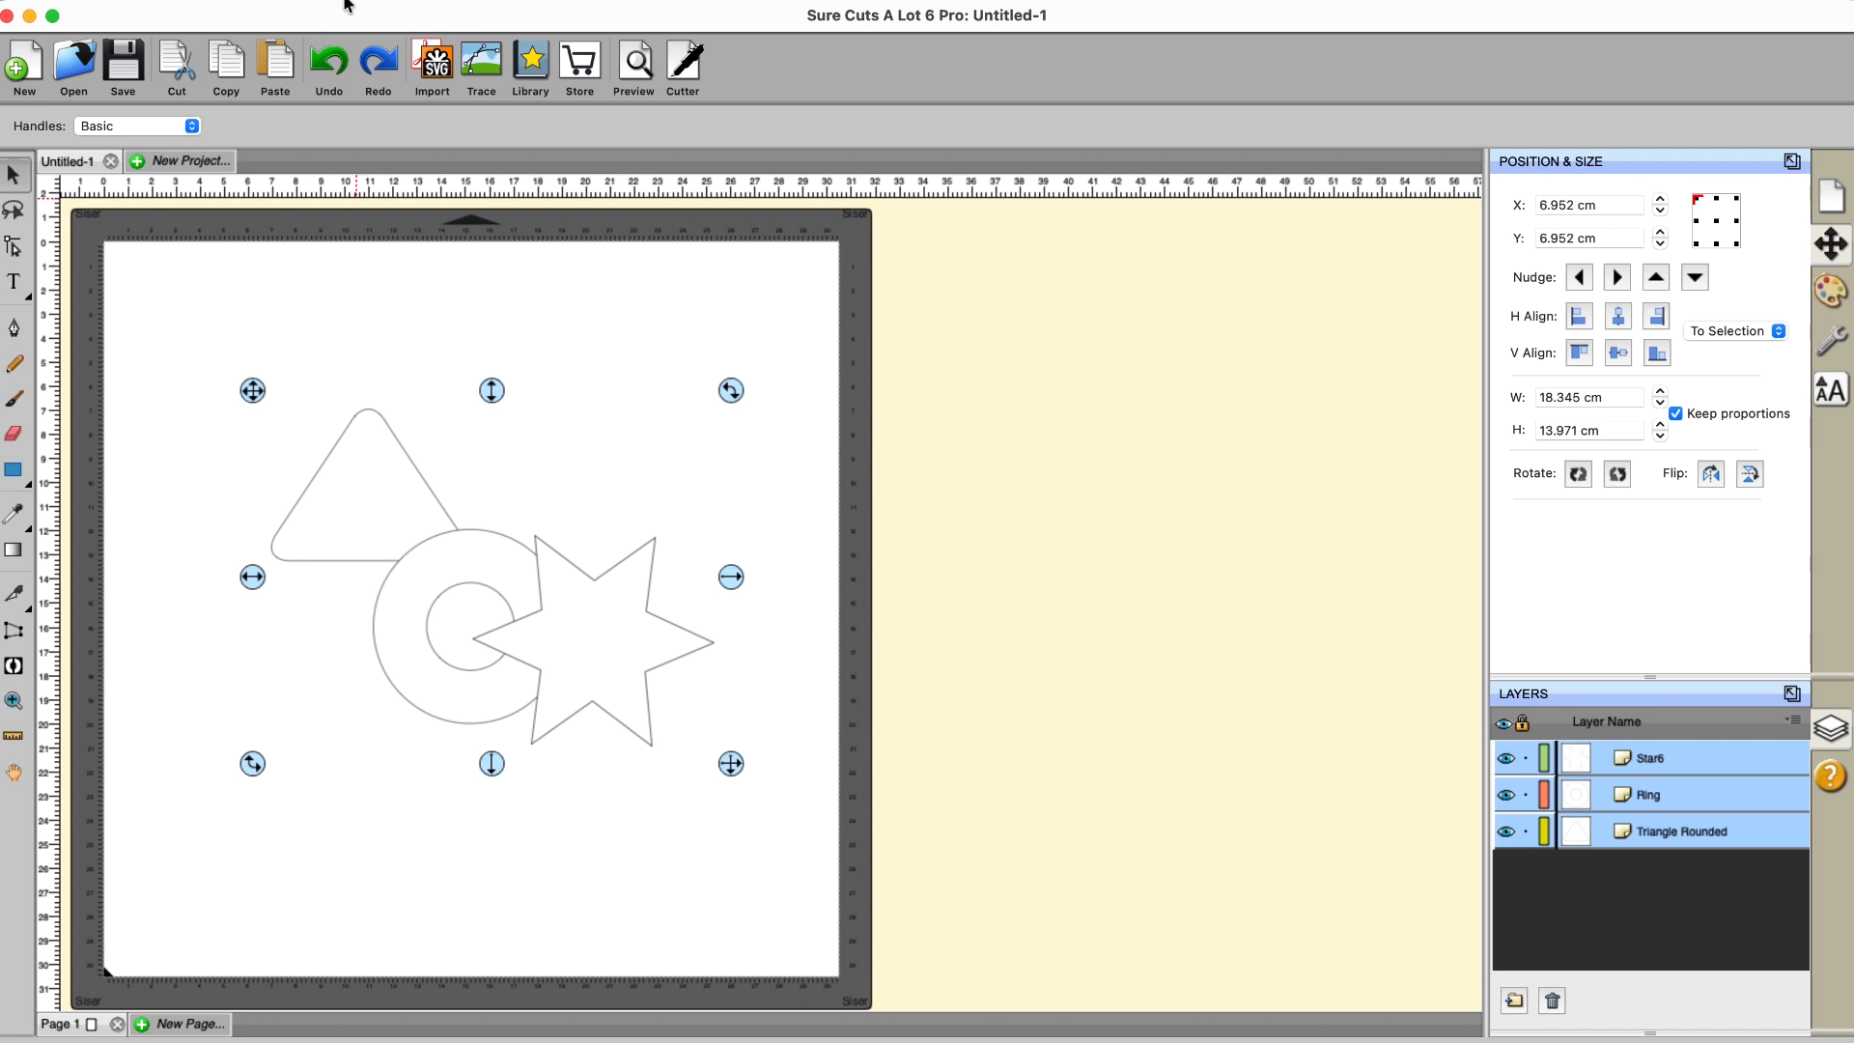
Step: Try Divide Below on the rounded triangle, ring and star with the star overlapping only the ring, and undo it
{"action": "left_click", "coordinate": [410, 5]}
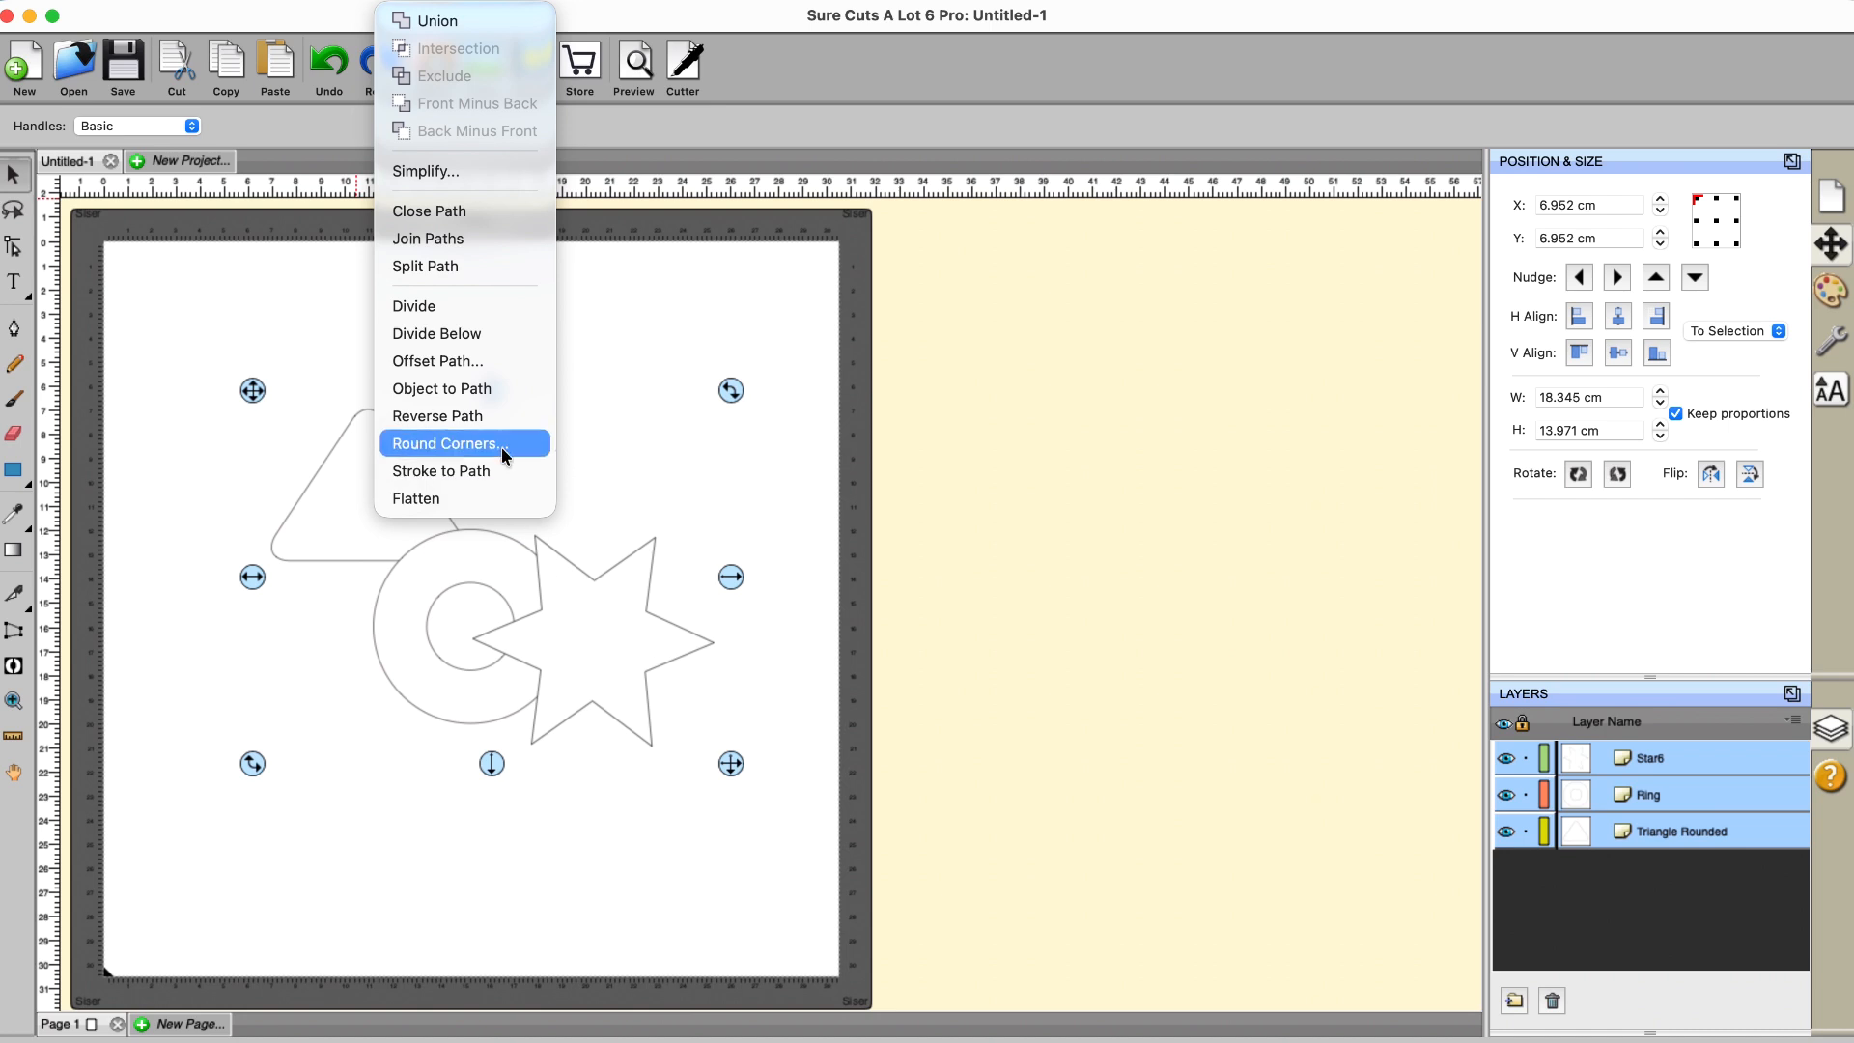
{"action": "left_click", "coordinate": [457, 336]}
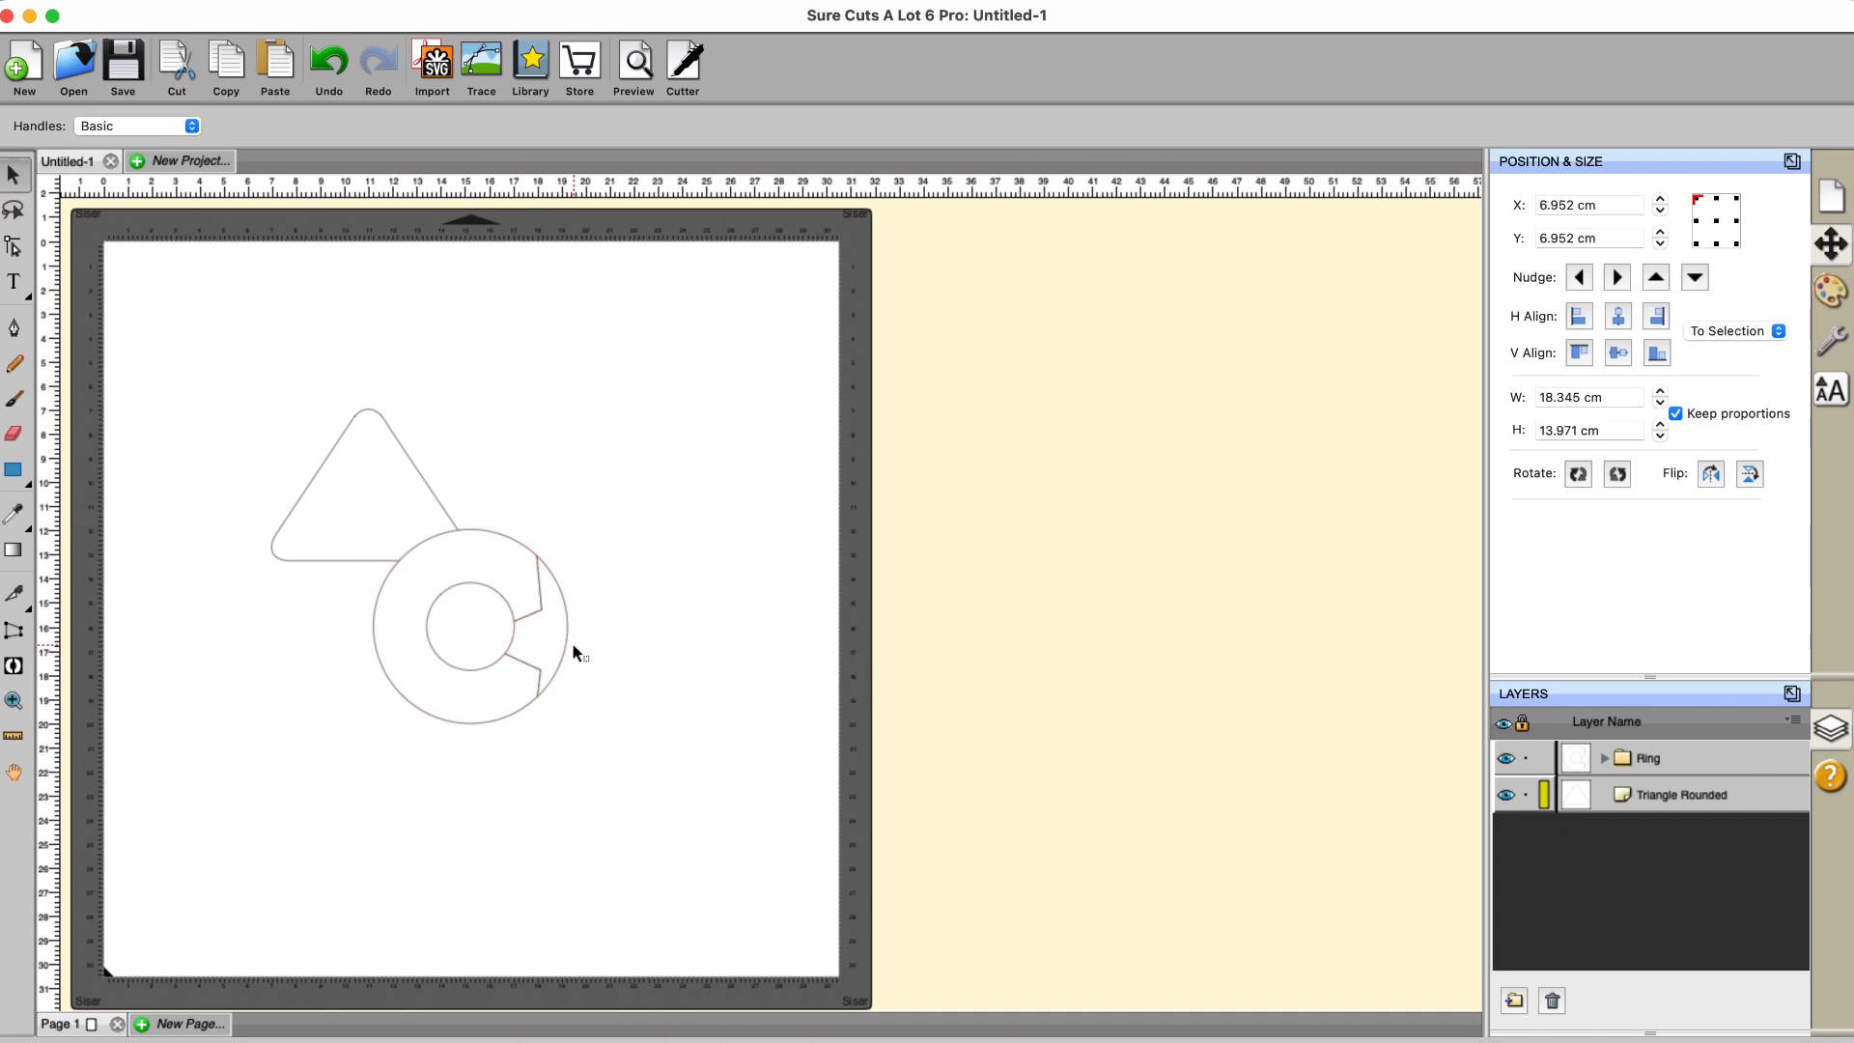
{"action": "left_click", "coordinate": [327, 64]}
{"action": "left_click", "coordinate": [792, 460]}
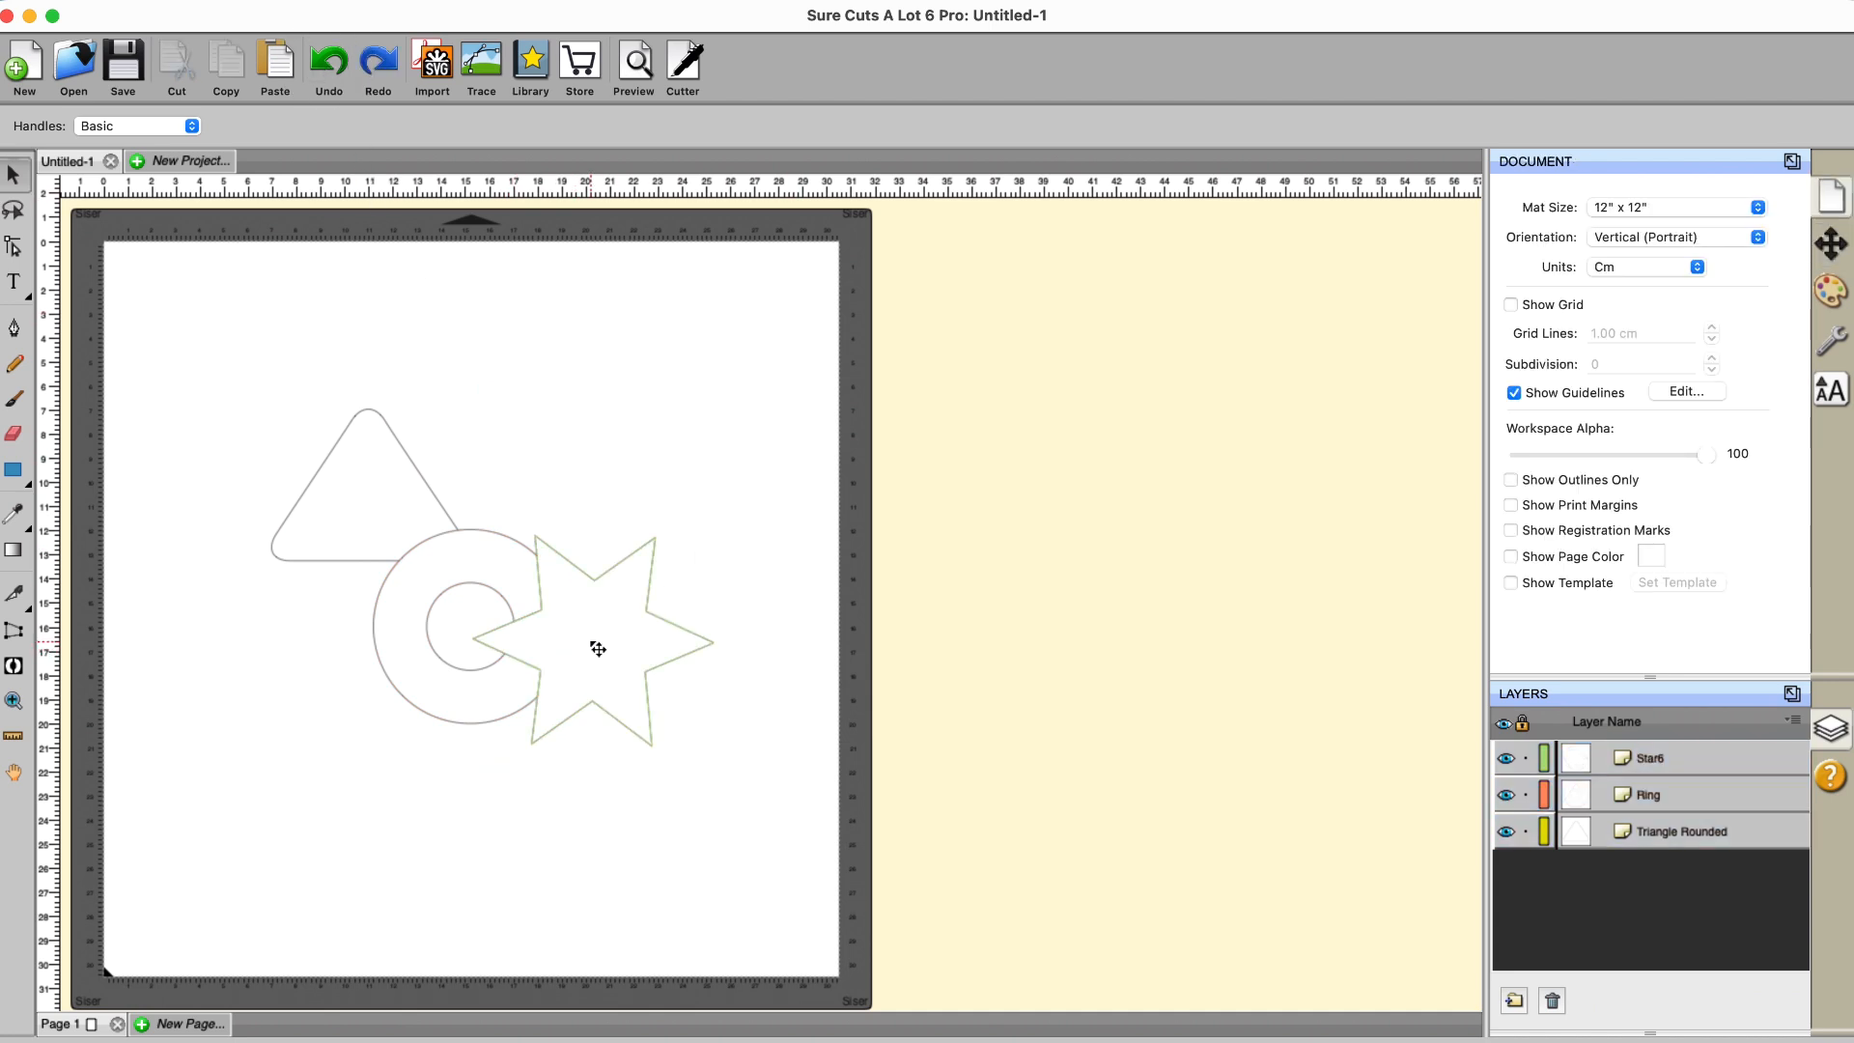
Step: Move the star over both the rounded triangle and the ring, and apply Divide Below to all three shapes
{"action": "left_click_drag", "start_coordinate": [654, 614], "coordinate": [551, 510]}
{"action": "left_click_drag", "start_coordinate": [656, 578], "coordinate": [531, 473]}
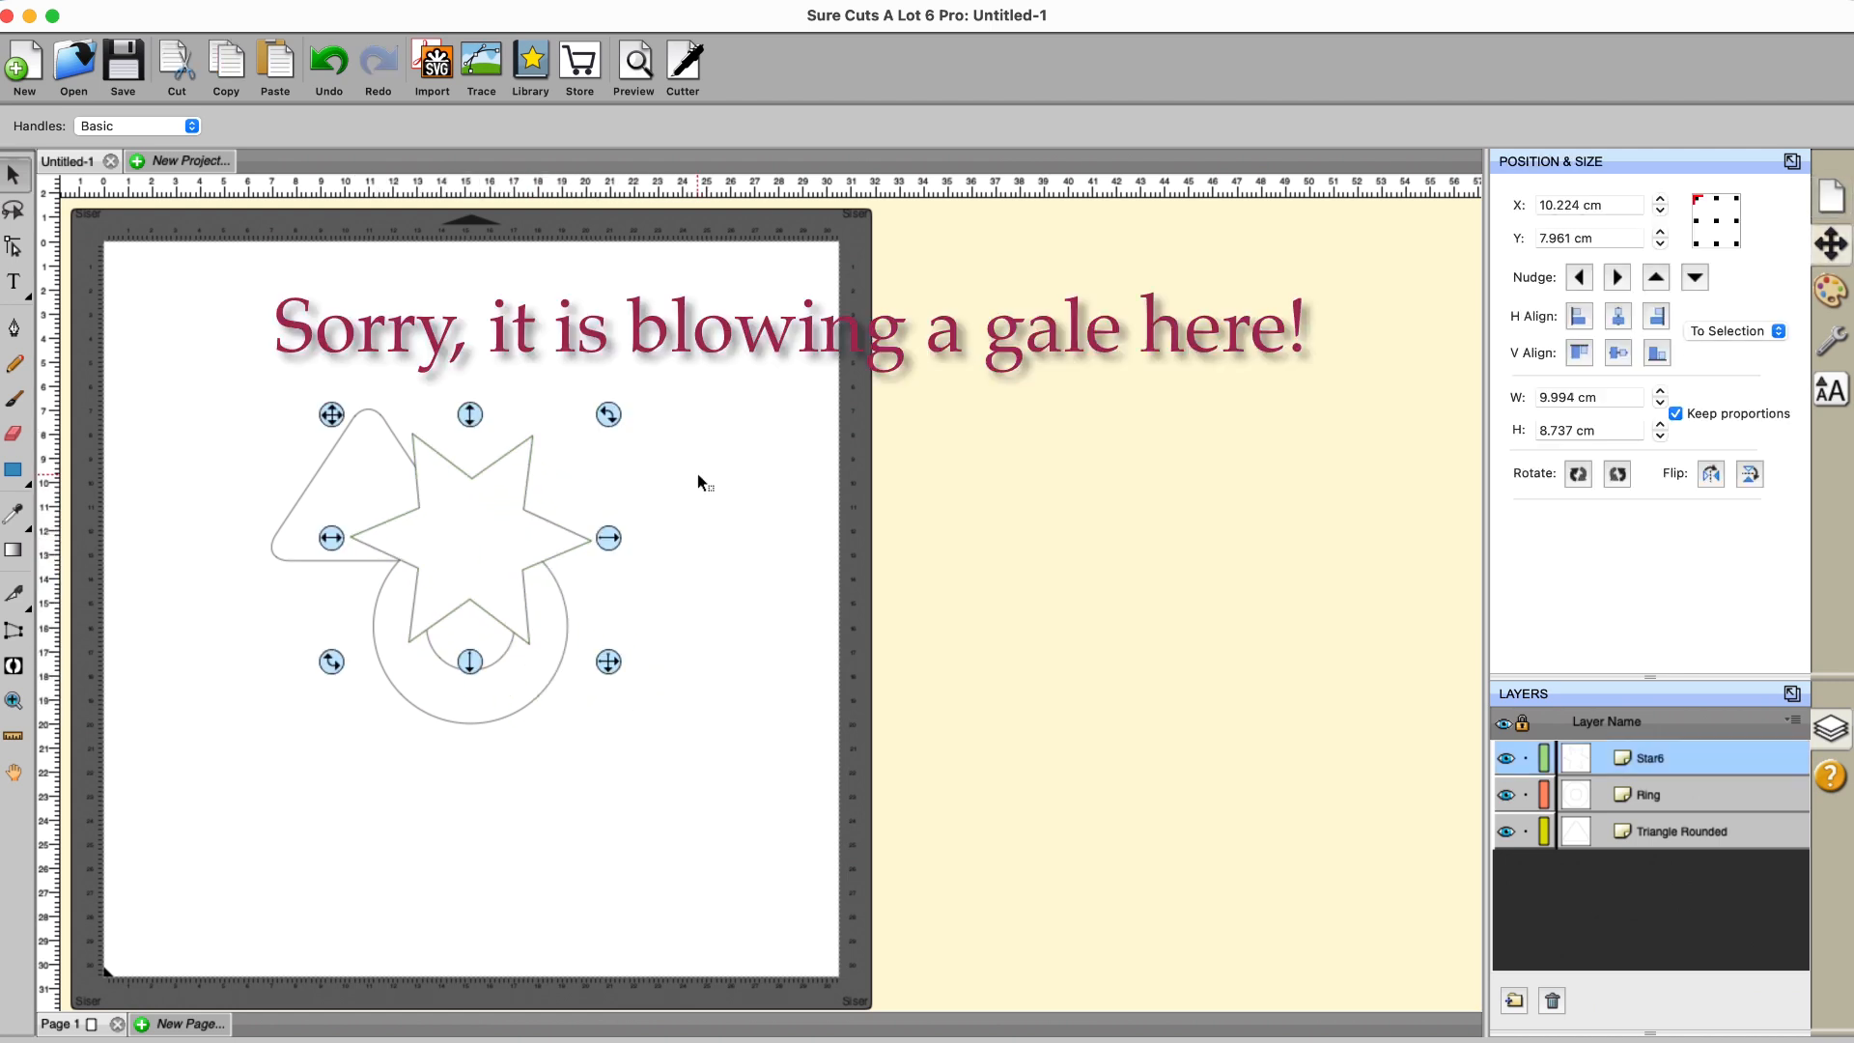
{"action": "left_click_drag", "start_coordinate": [214, 345], "coordinate": [786, 869]}
{"action": "left_click", "coordinate": [408, 8]}
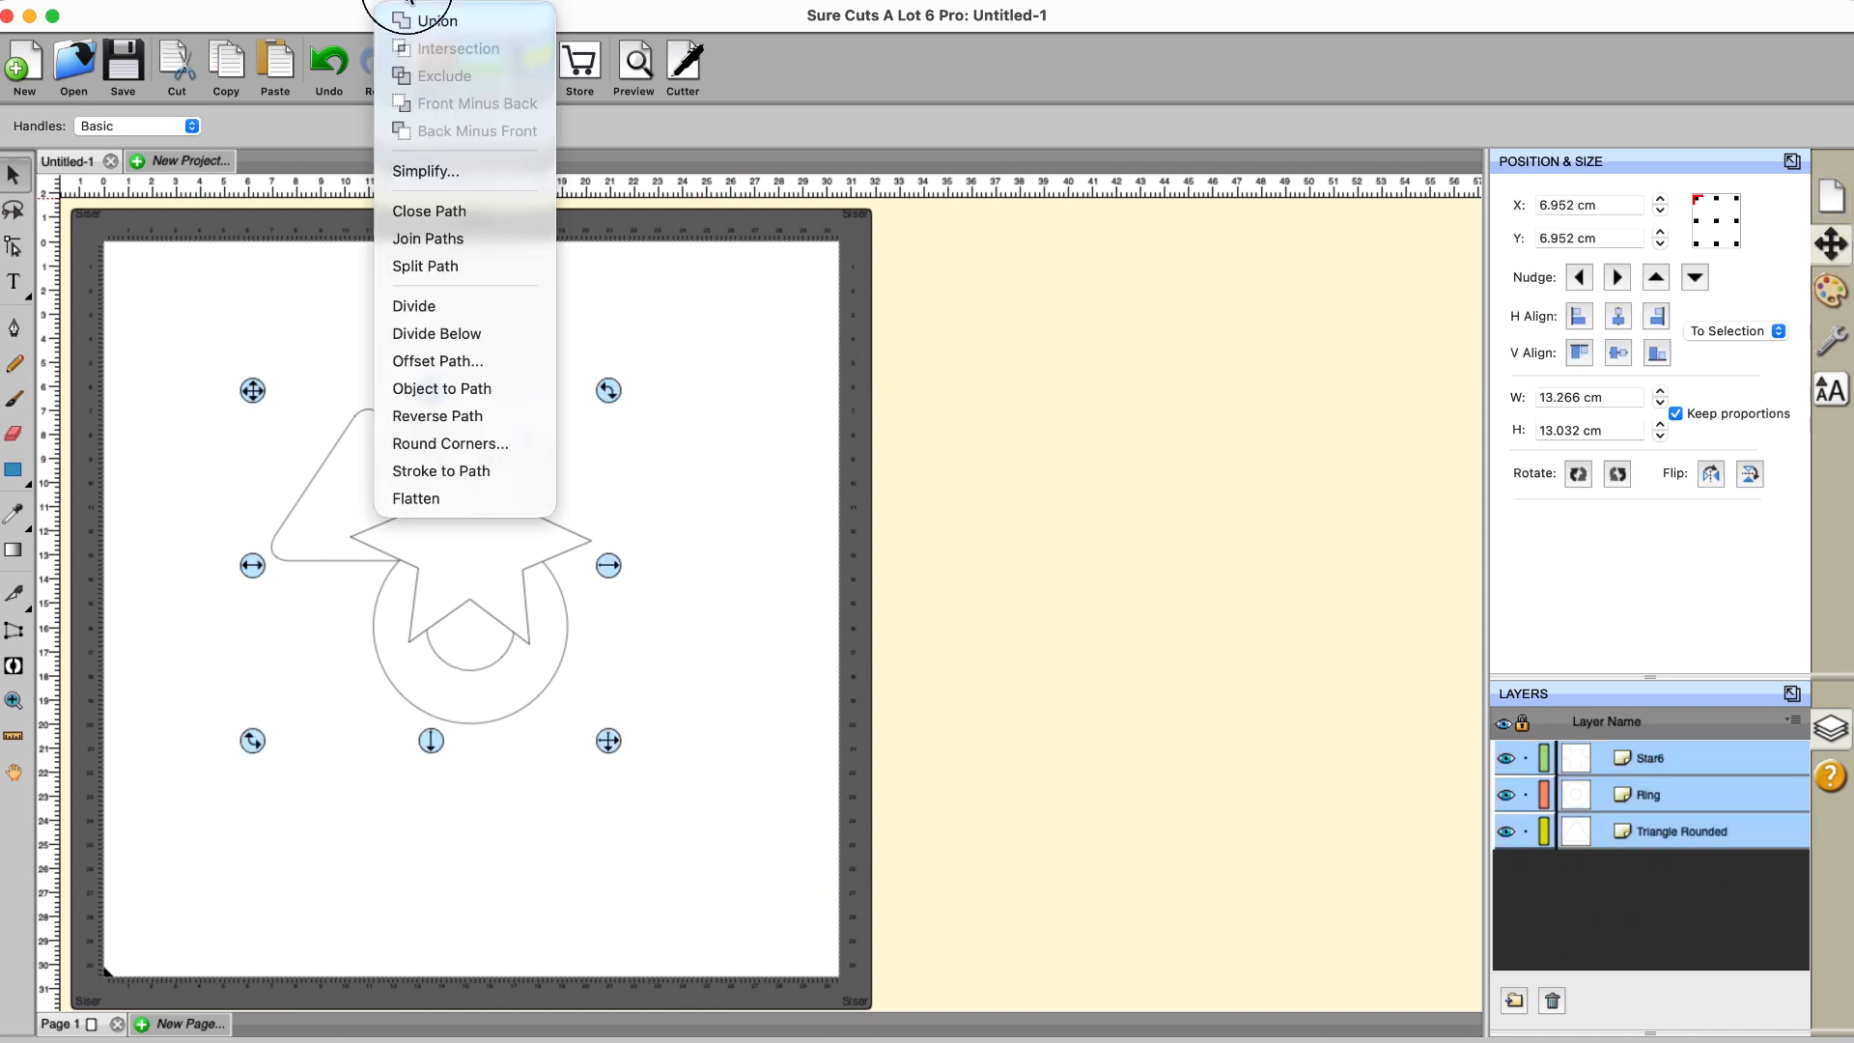
{"action": "left_click", "coordinate": [409, 336]}
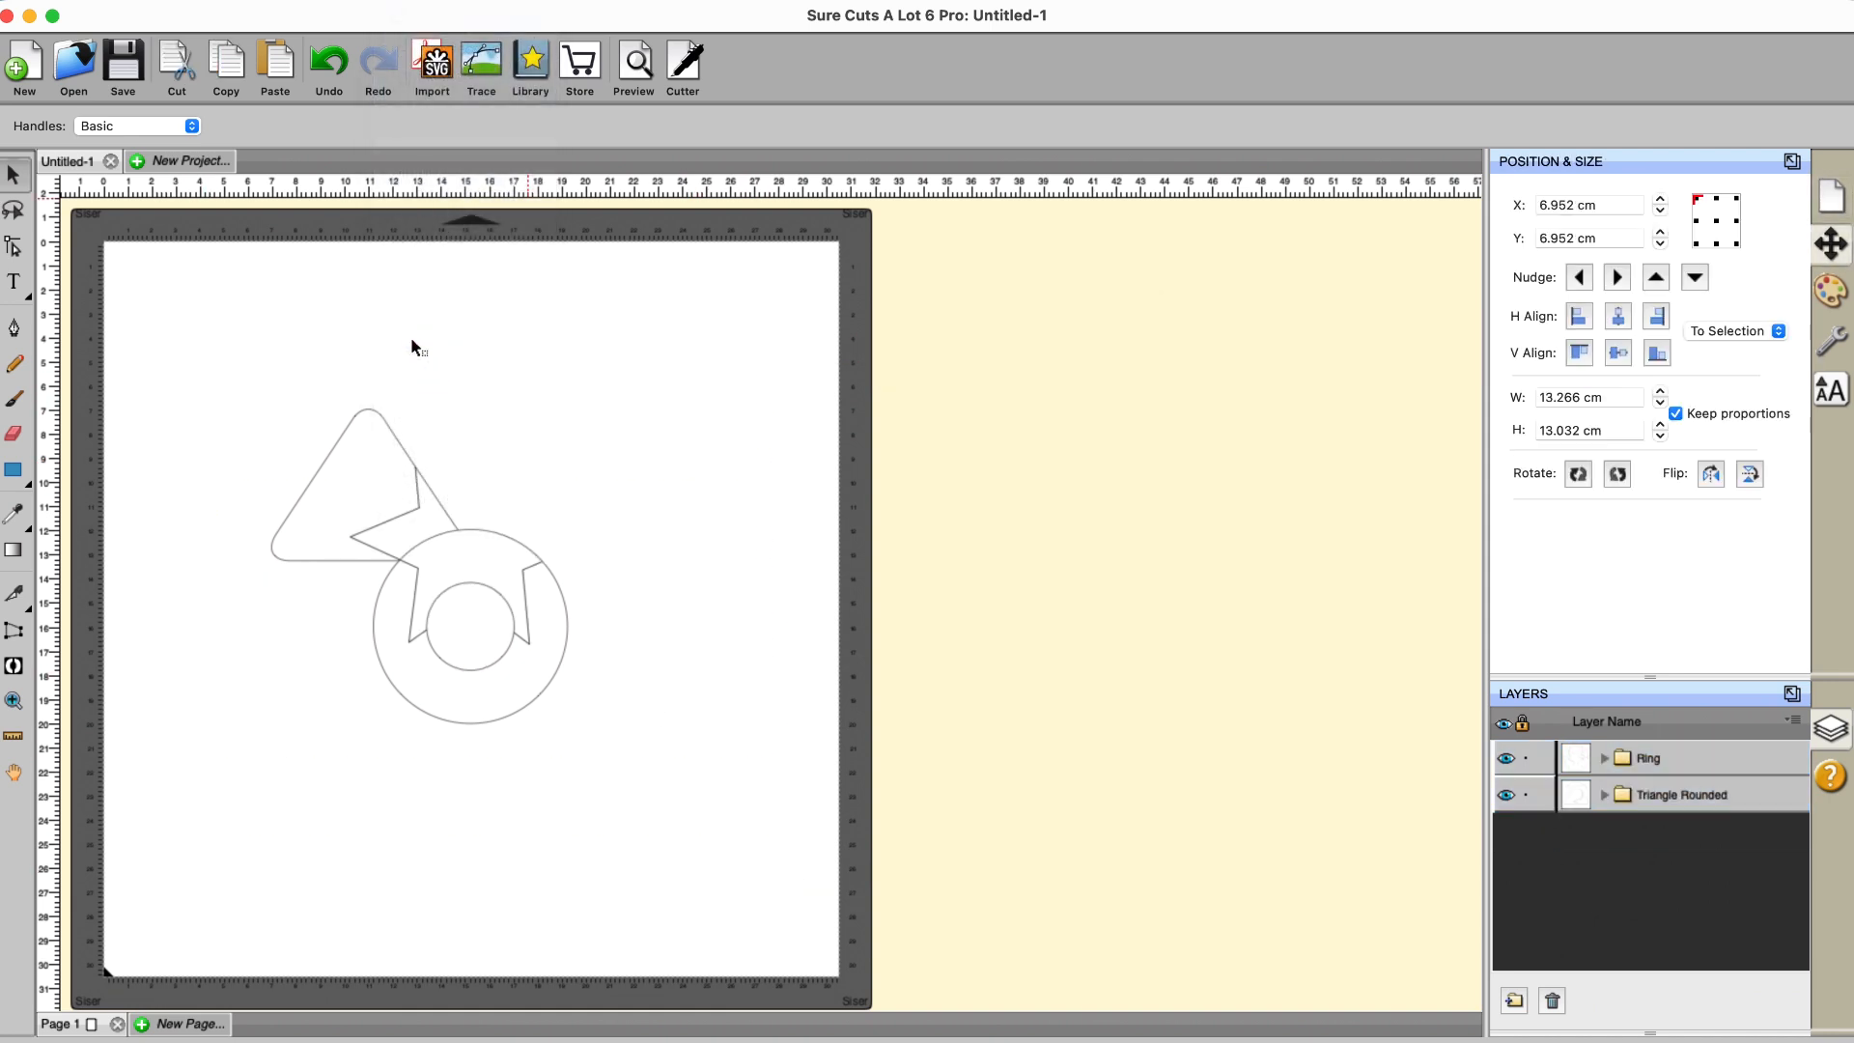
Step: Separate the two divided ring pieces and the two divided triangle pieces by moving them apart on the mat
{"action": "left_click", "coordinate": [481, 580]}
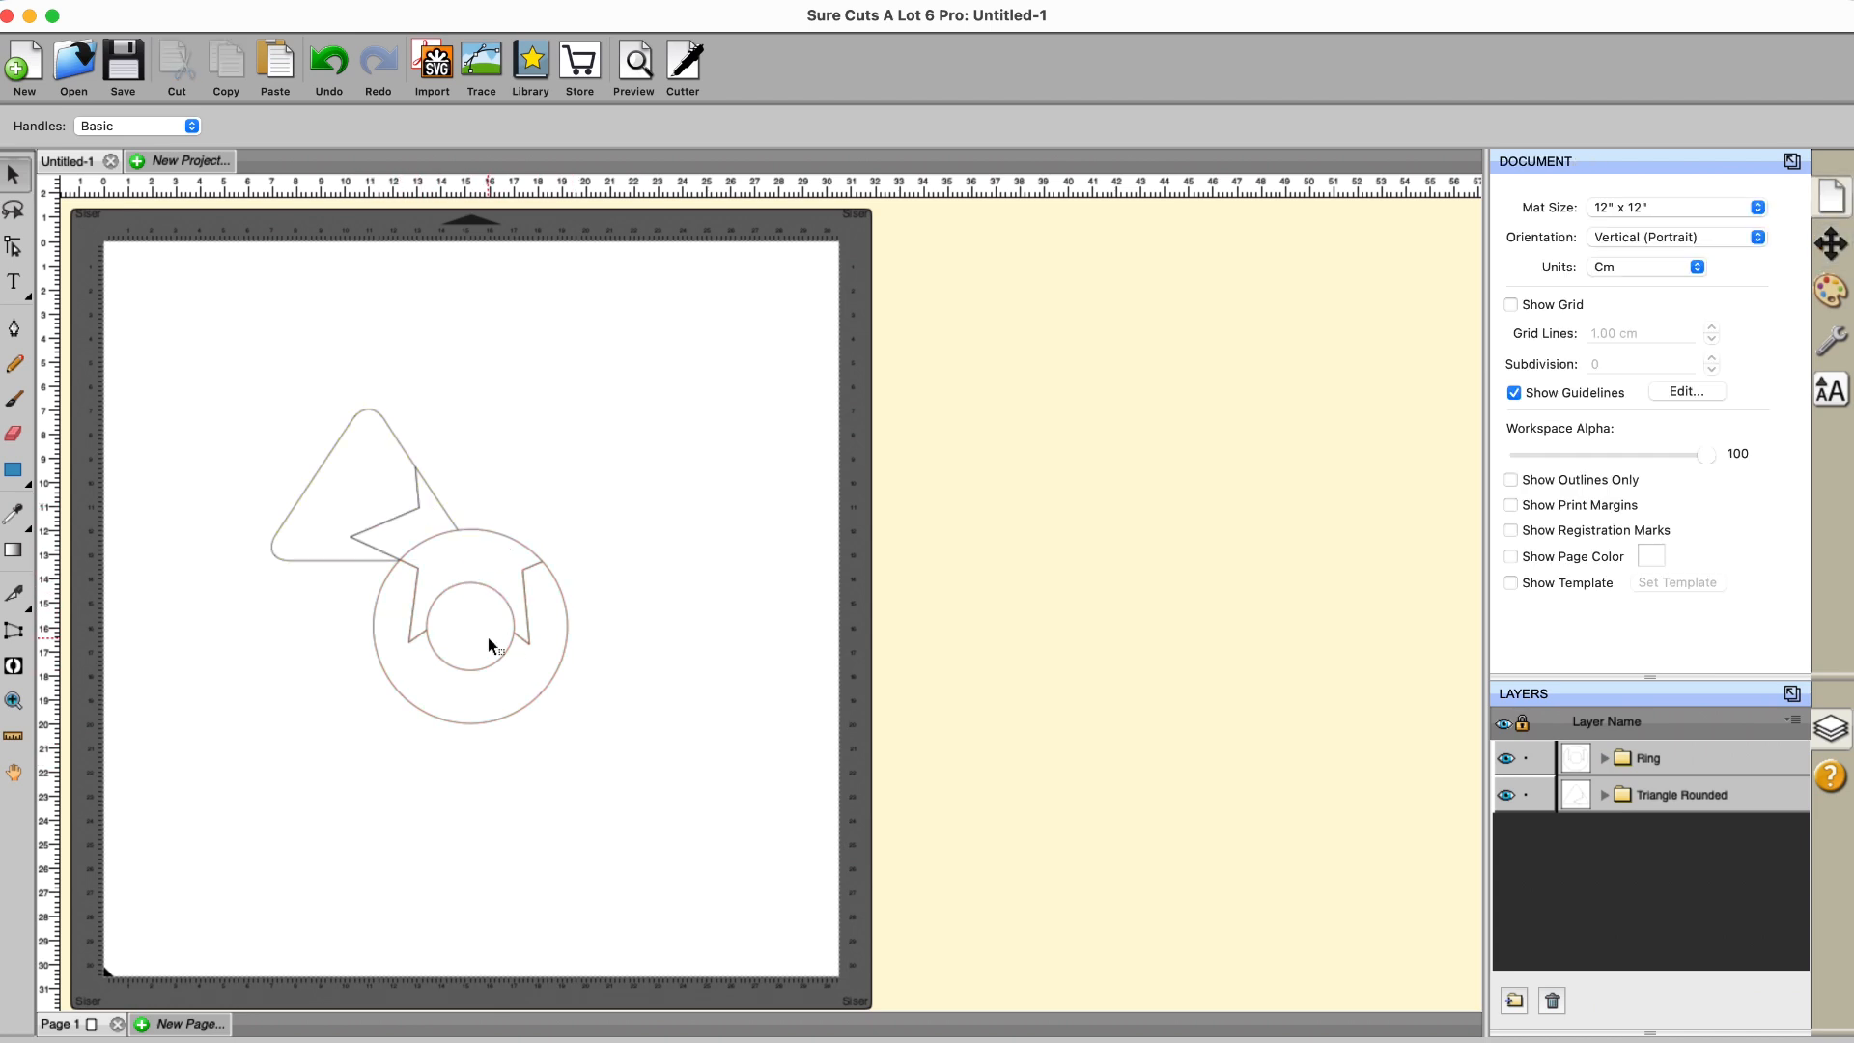
{"action": "left_click_drag", "start_coordinate": [509, 539], "coordinate": [717, 407]}
{"action": "left_click_drag", "start_coordinate": [562, 672], "coordinate": [667, 761]}
{"action": "left_click_drag", "start_coordinate": [455, 525], "coordinate": [519, 422]}
{"action": "left_click_drag", "start_coordinate": [355, 560], "coordinate": [373, 697]}
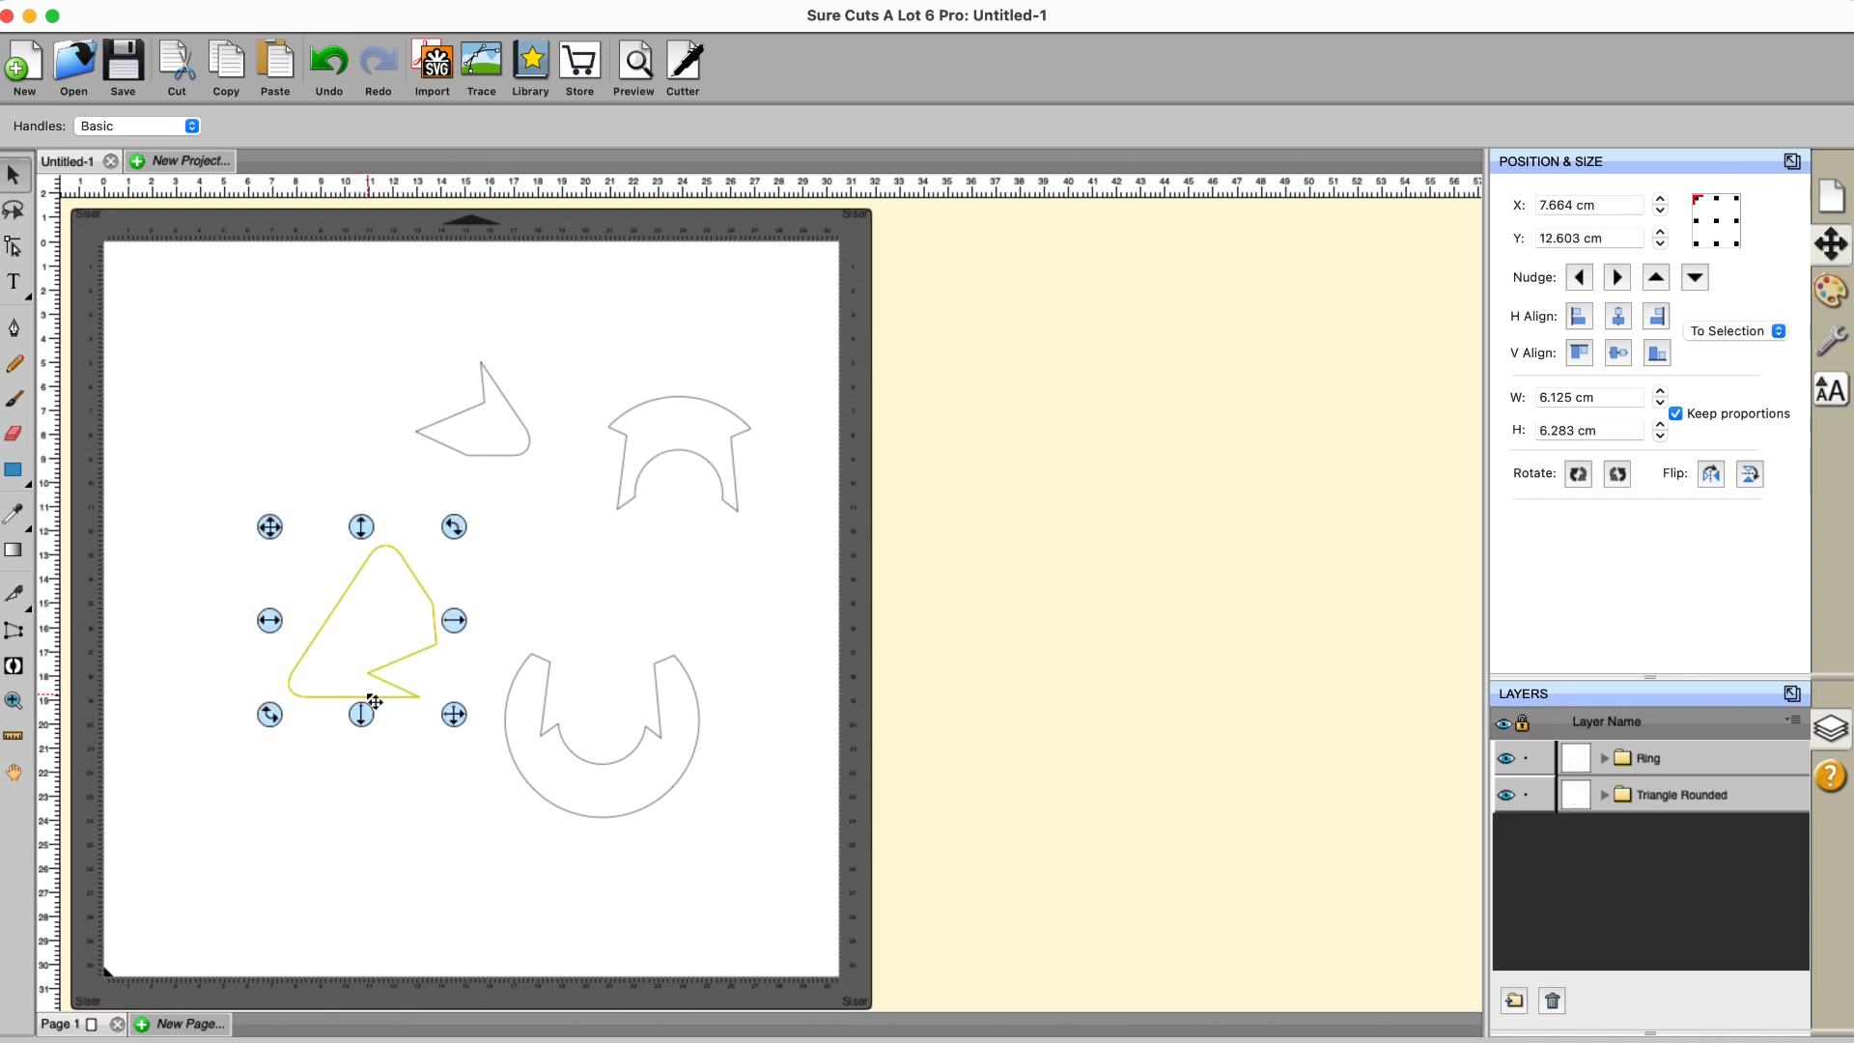